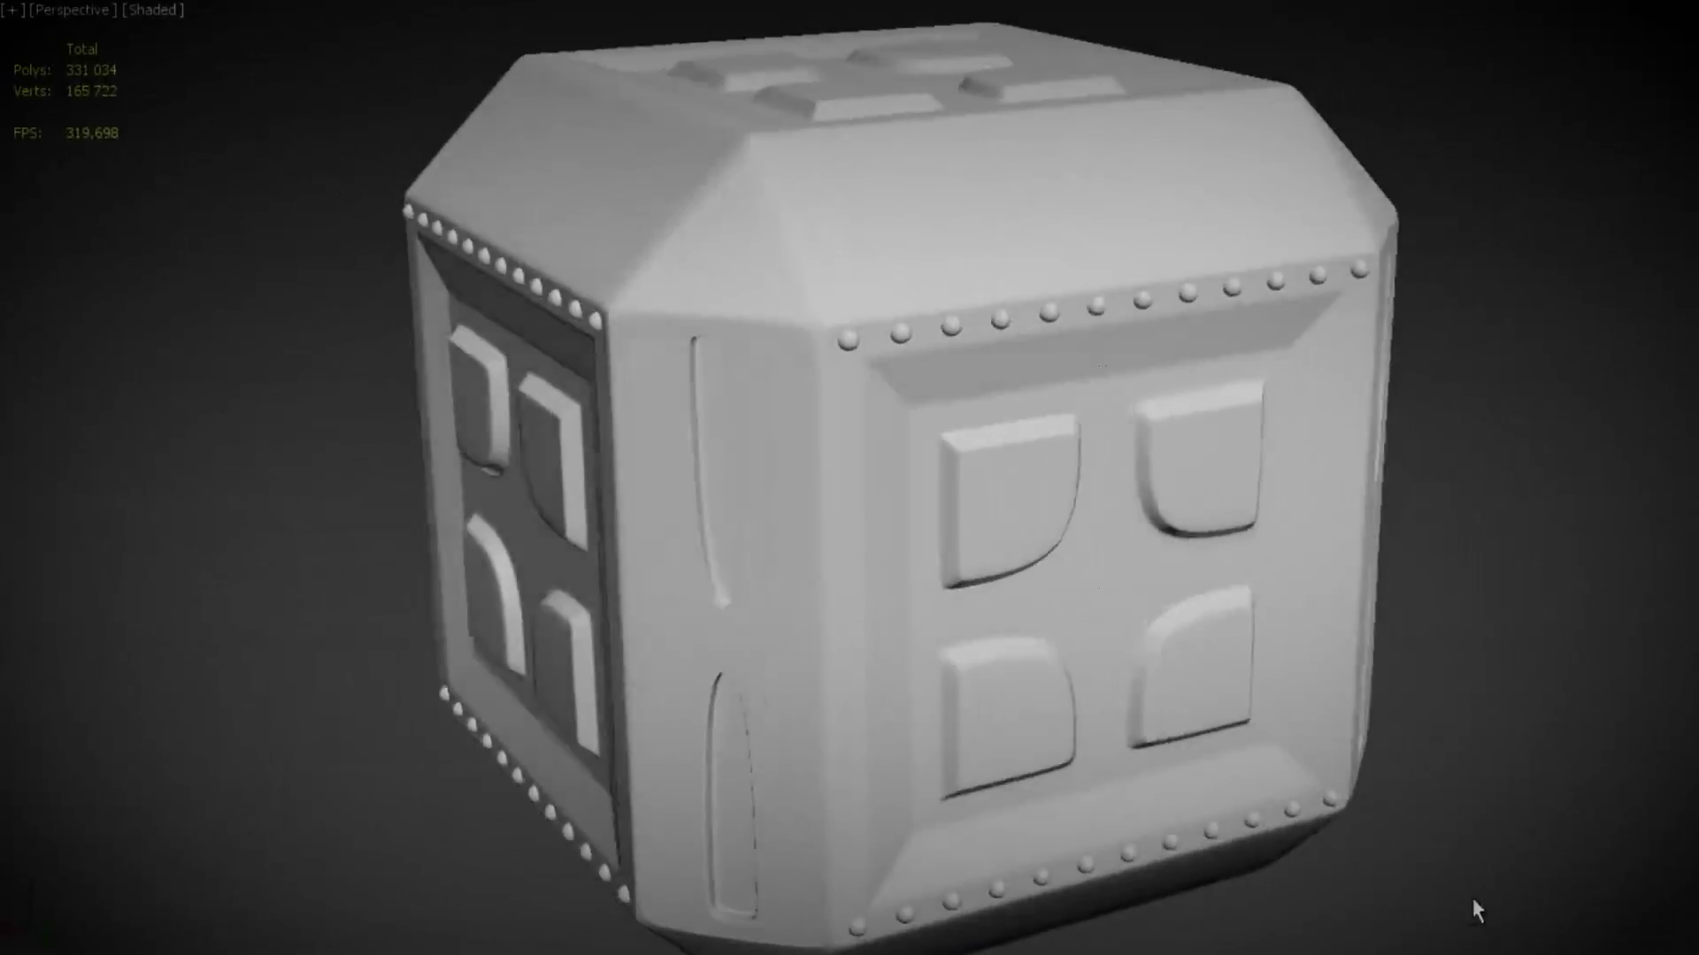
Show Edged Faces on the sculpted crate and orbit to view its dense mesh from above
alt+middle_drag(1472, 899, 662, 888)
key(F4)
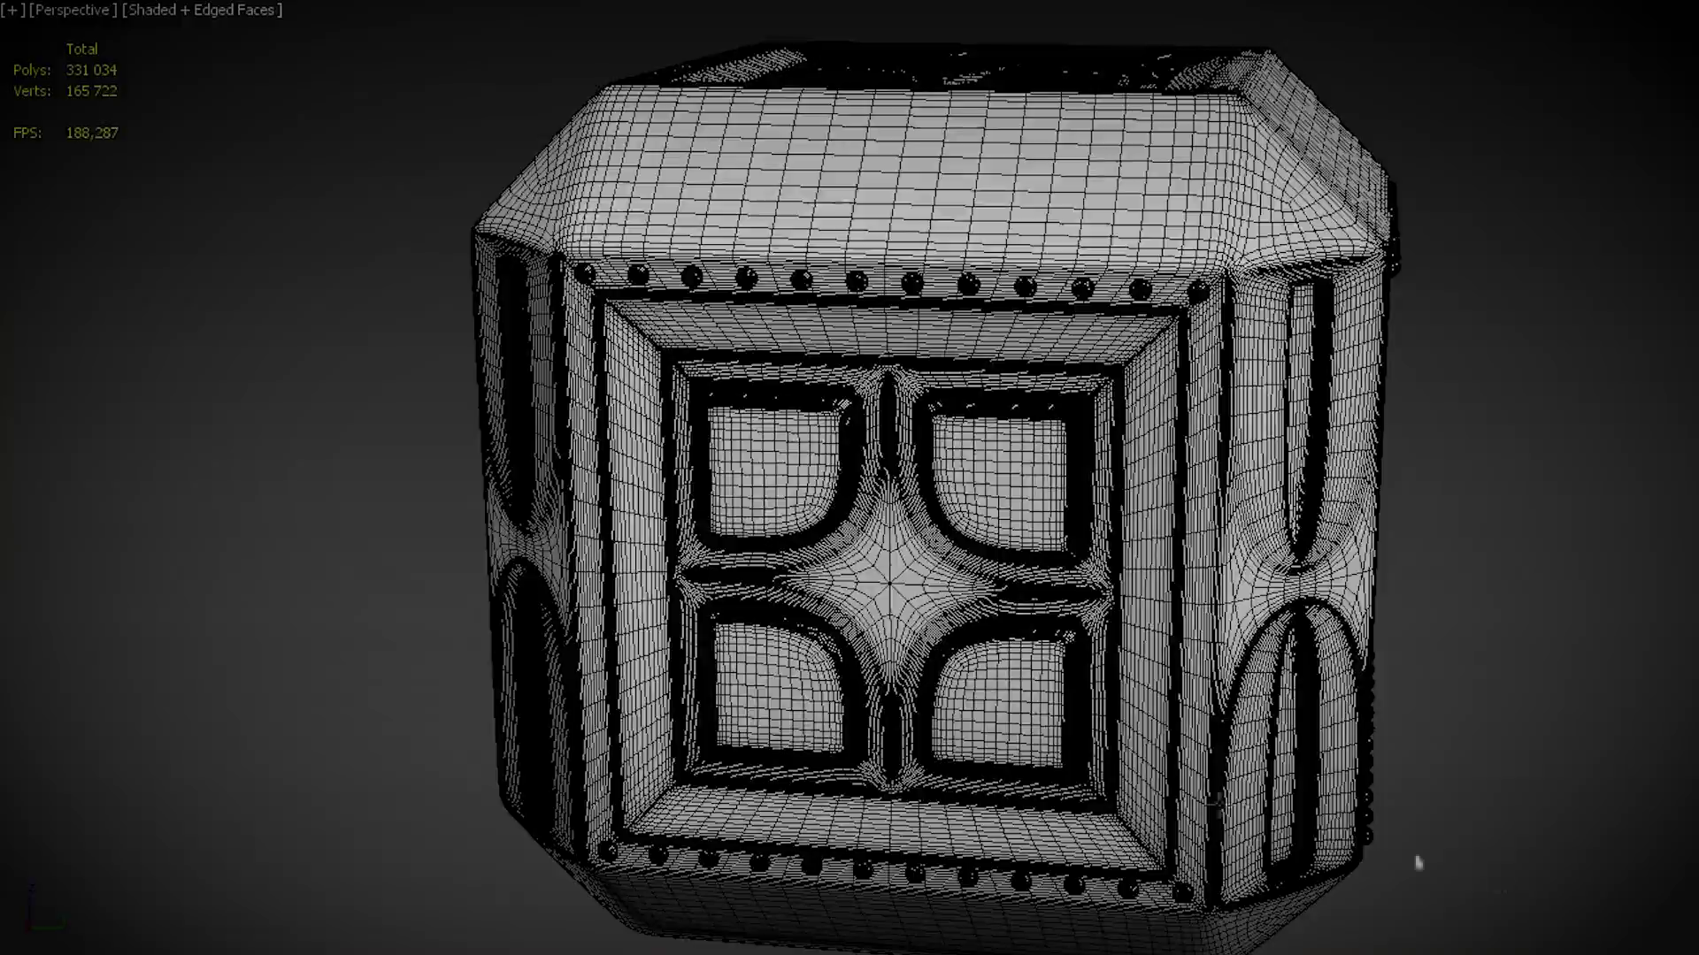
mouse_move(1433, 743)
alt+middle_down()
mouse_move(1007, 747)
mouse_move(656, 778)
mouse_move(584, 686)
mouse_move(776, 608)
mouse_move(1244, 785)
mouse_move(1451, 793)
mouse_move(1415, 800)
alt+middle_up()
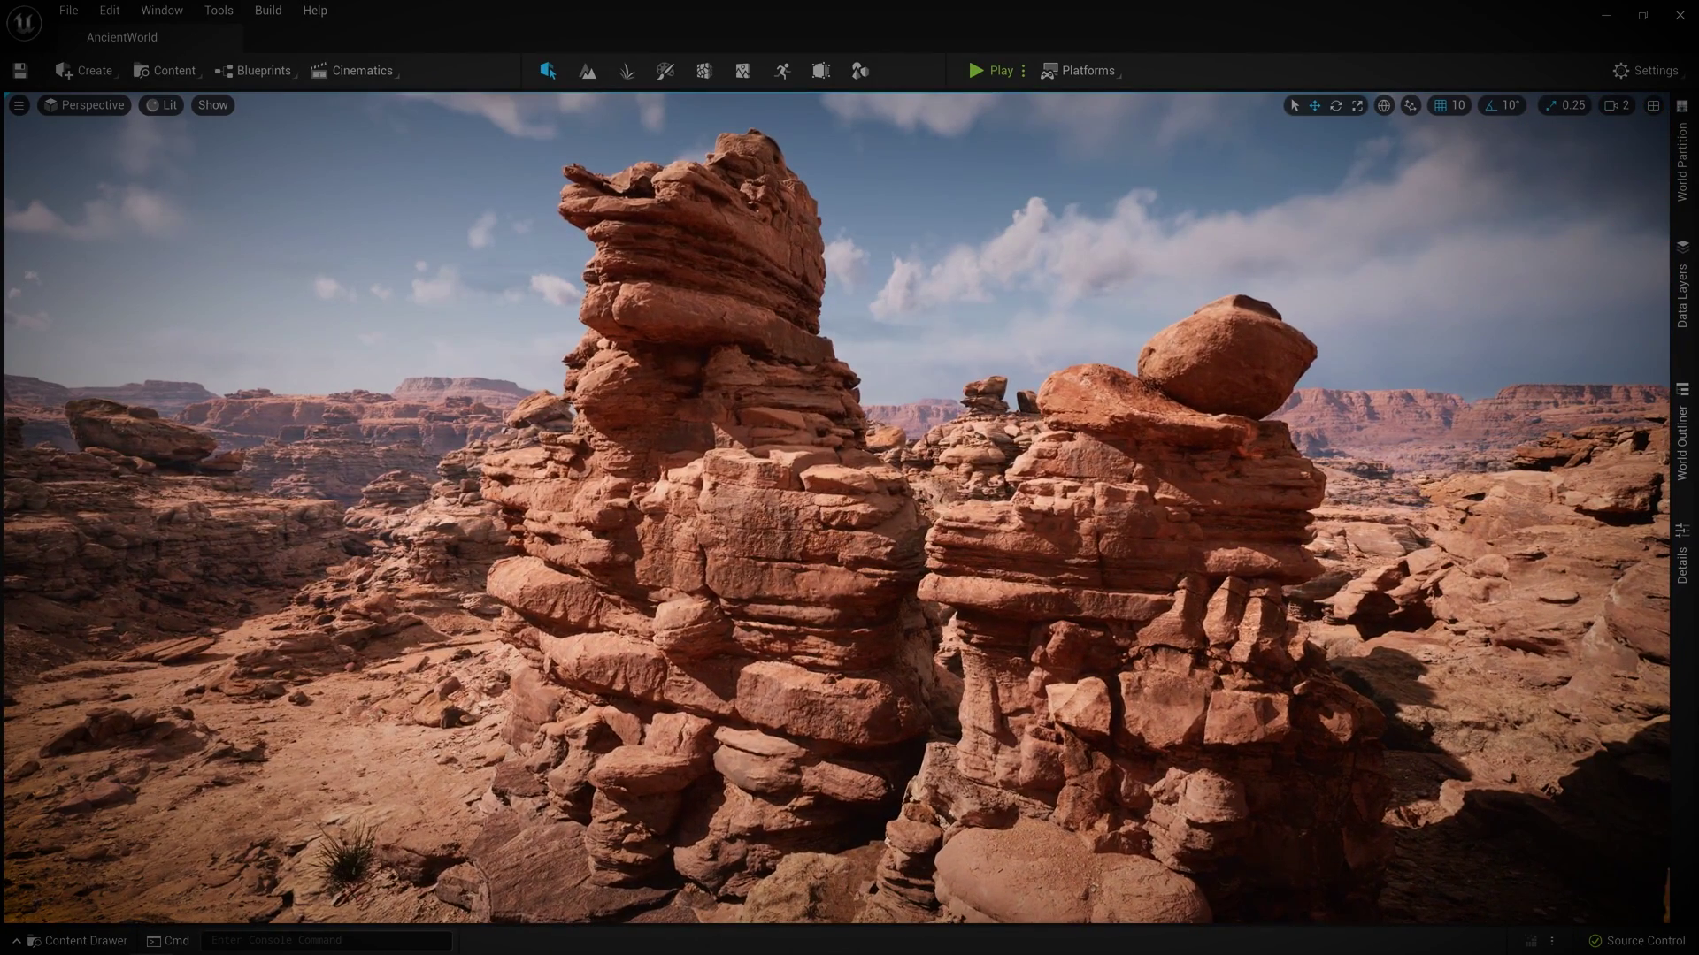
Show the desert rock scene in the Nanite Triangles visualization
click(177, 107)
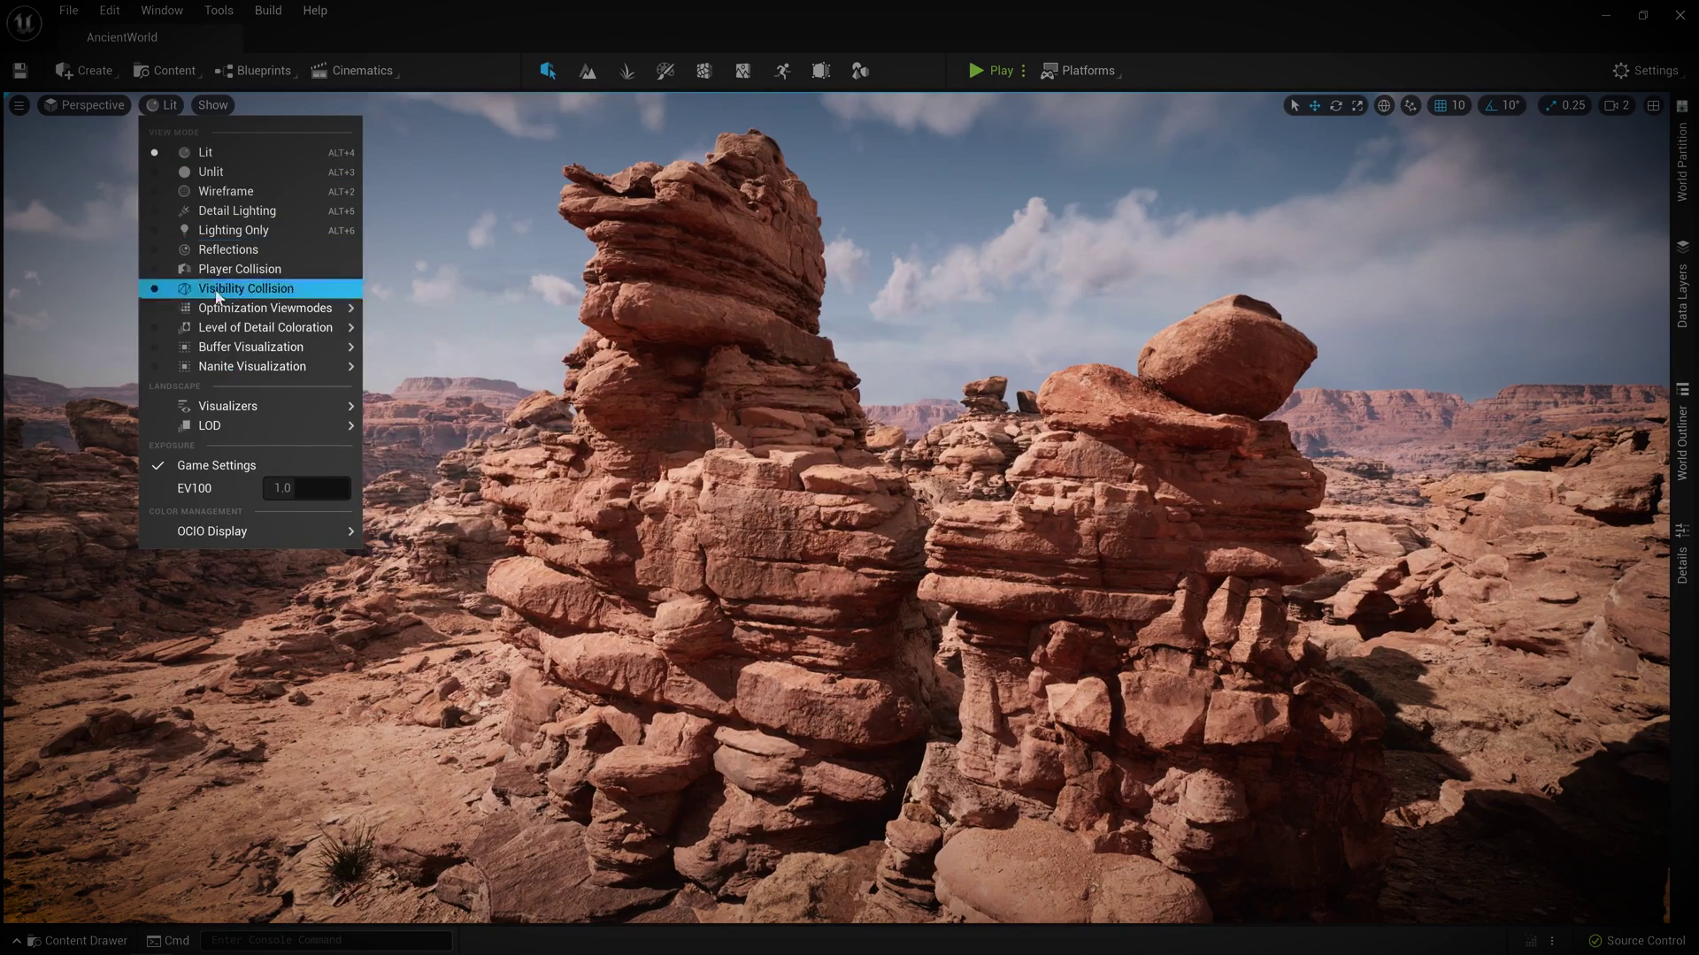
mouse_move(265, 366)
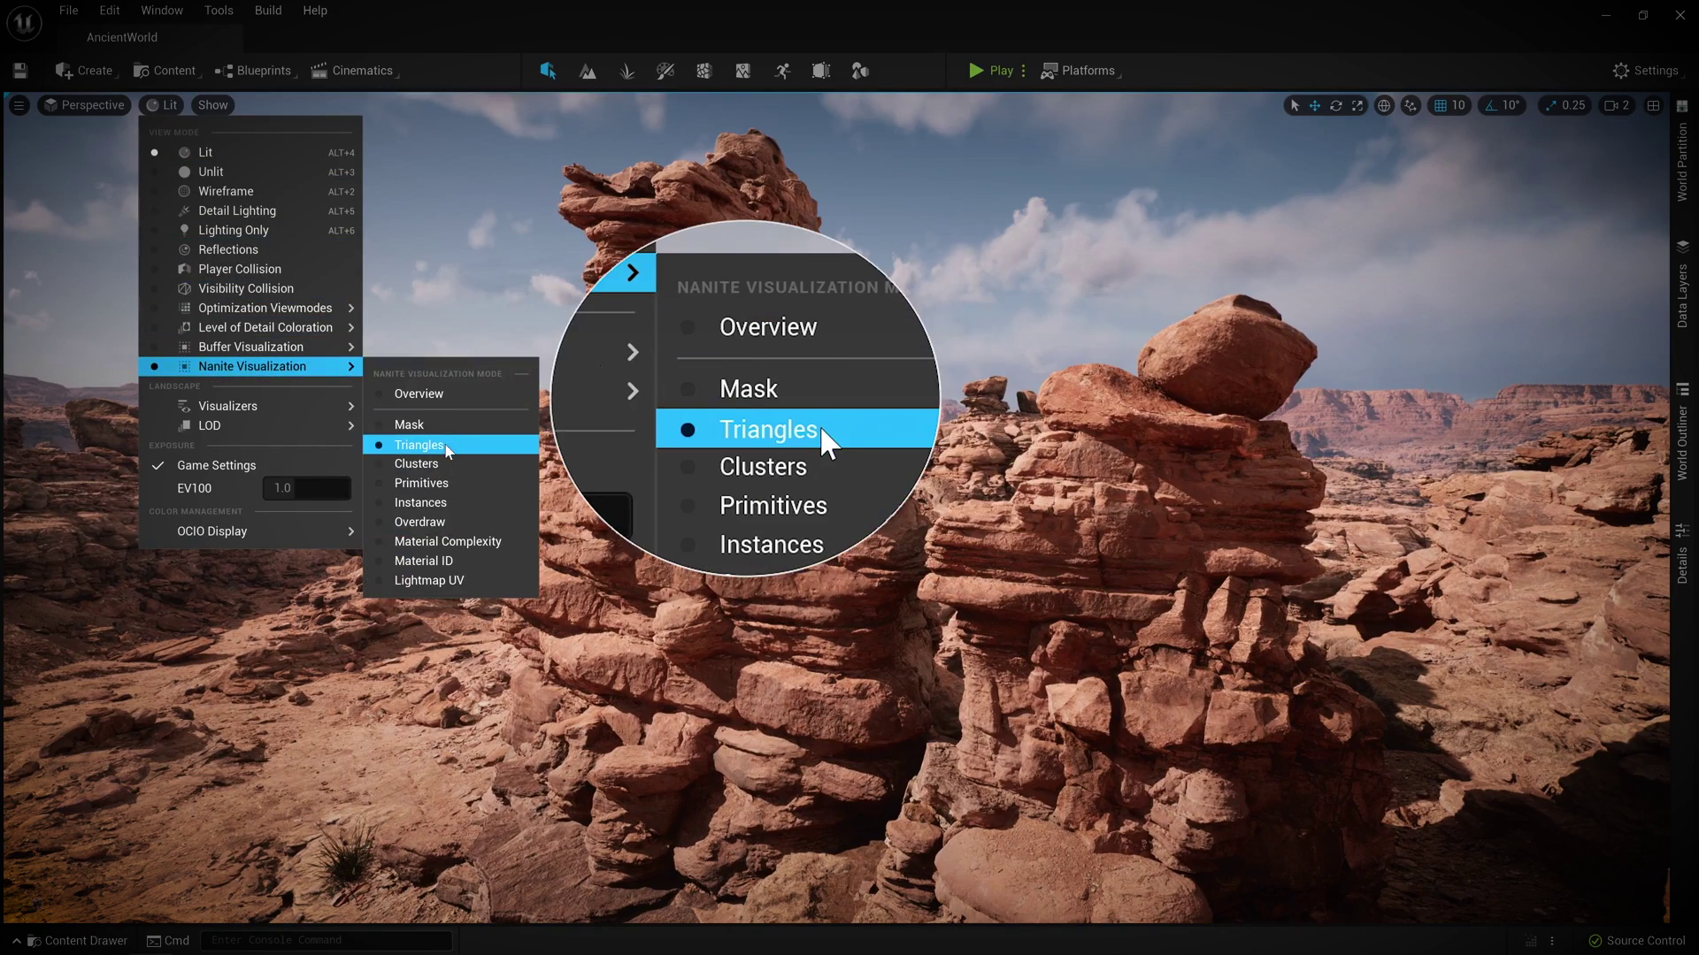
click(447, 449)
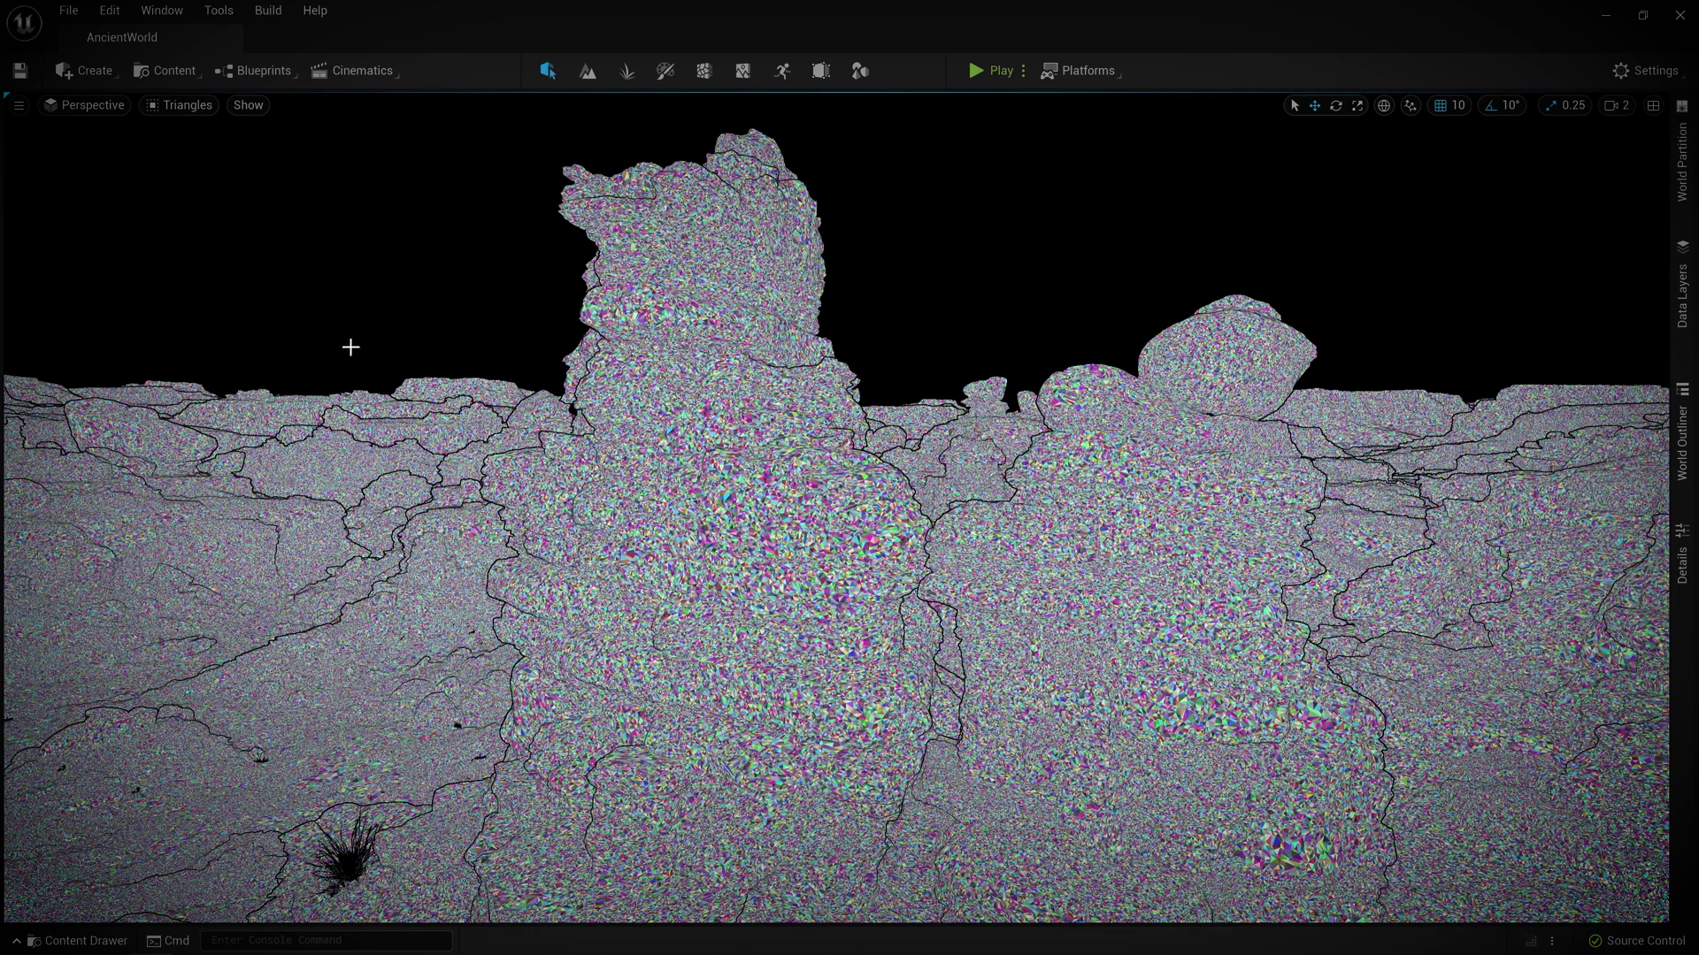
Return to Lit rendering, then switch to the Nanite Instances visualization
click(198, 106)
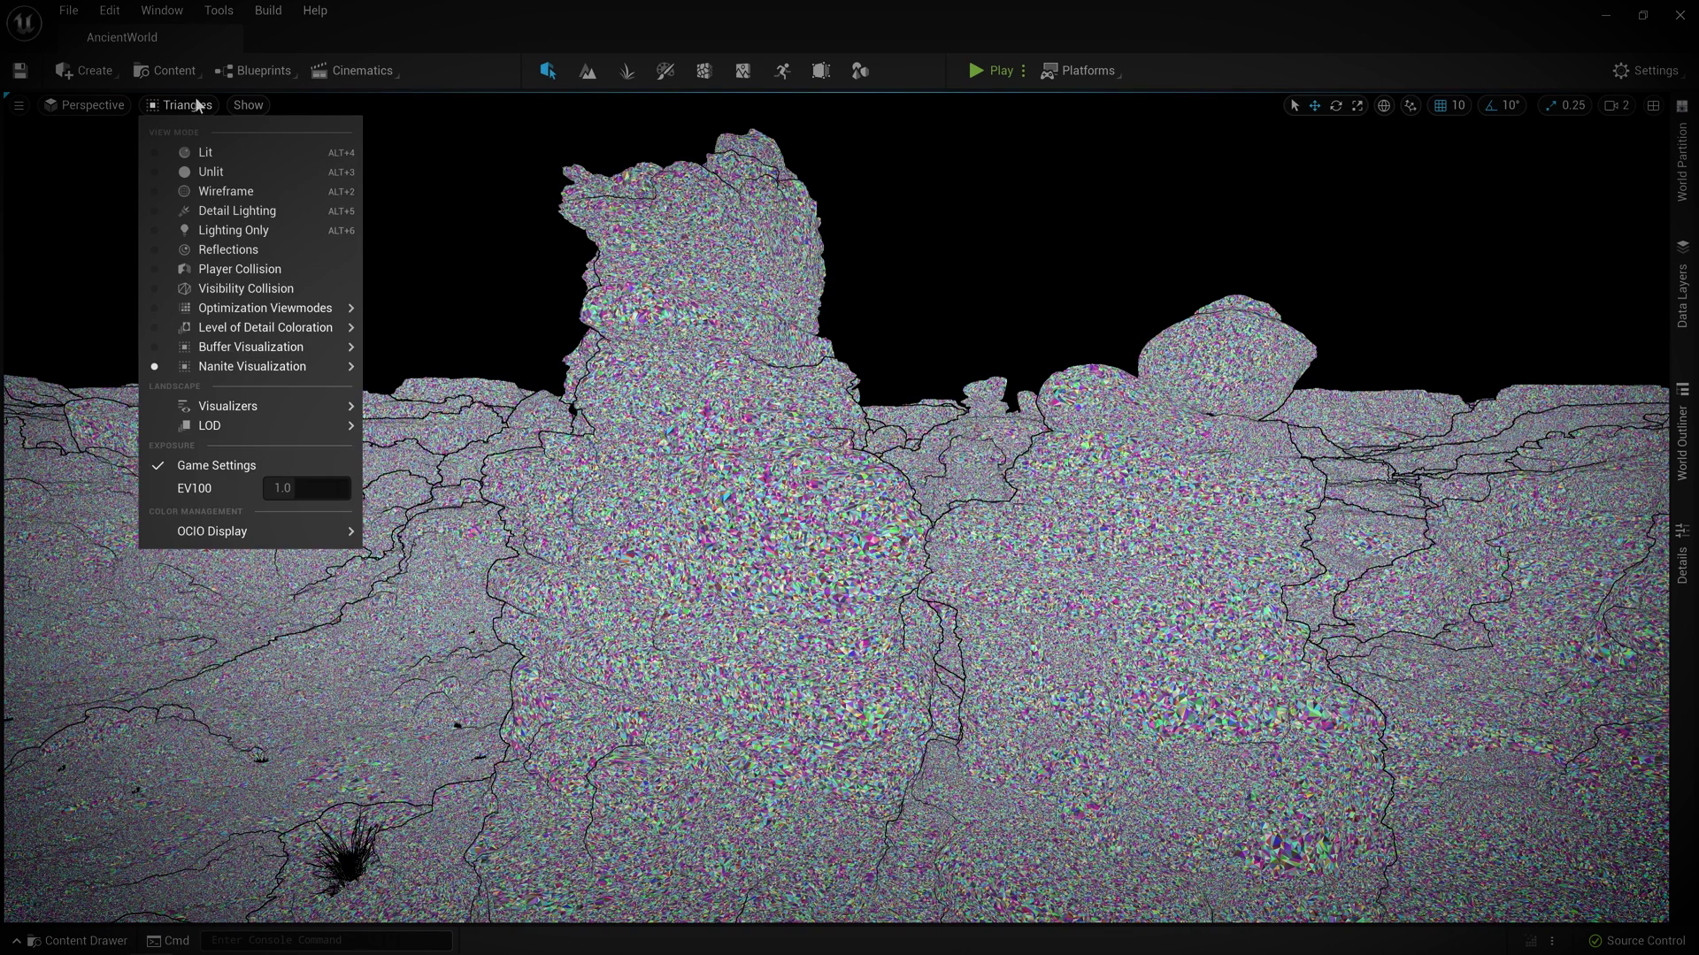
click(212, 154)
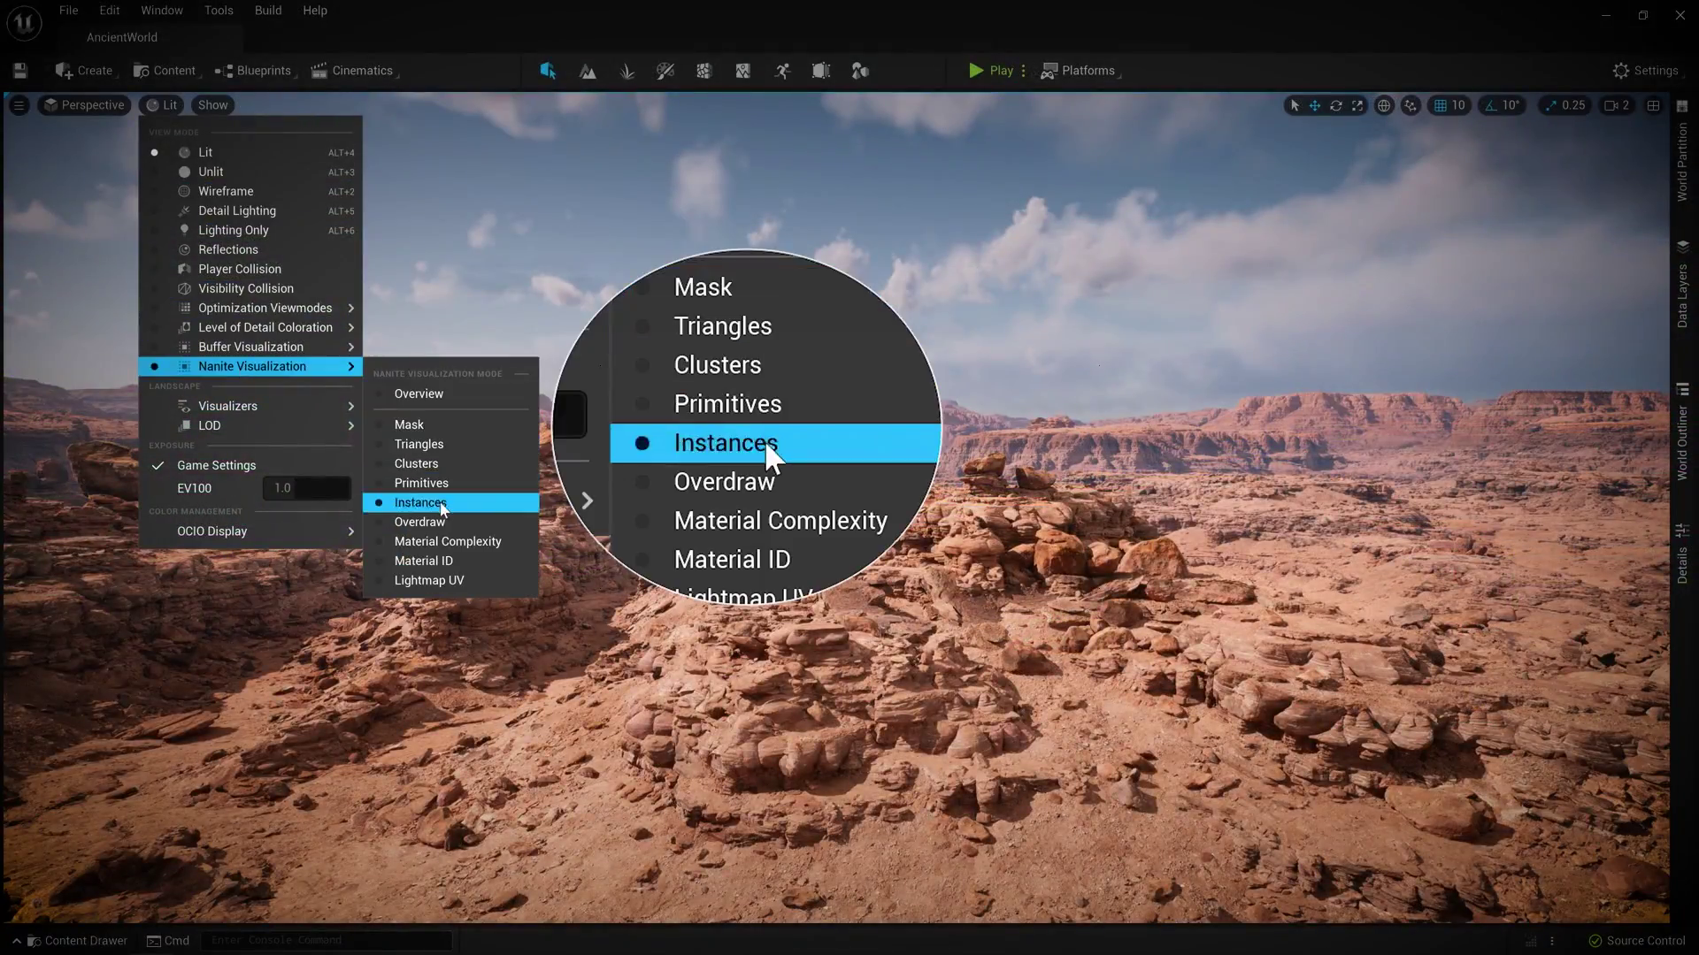
click(440, 506)
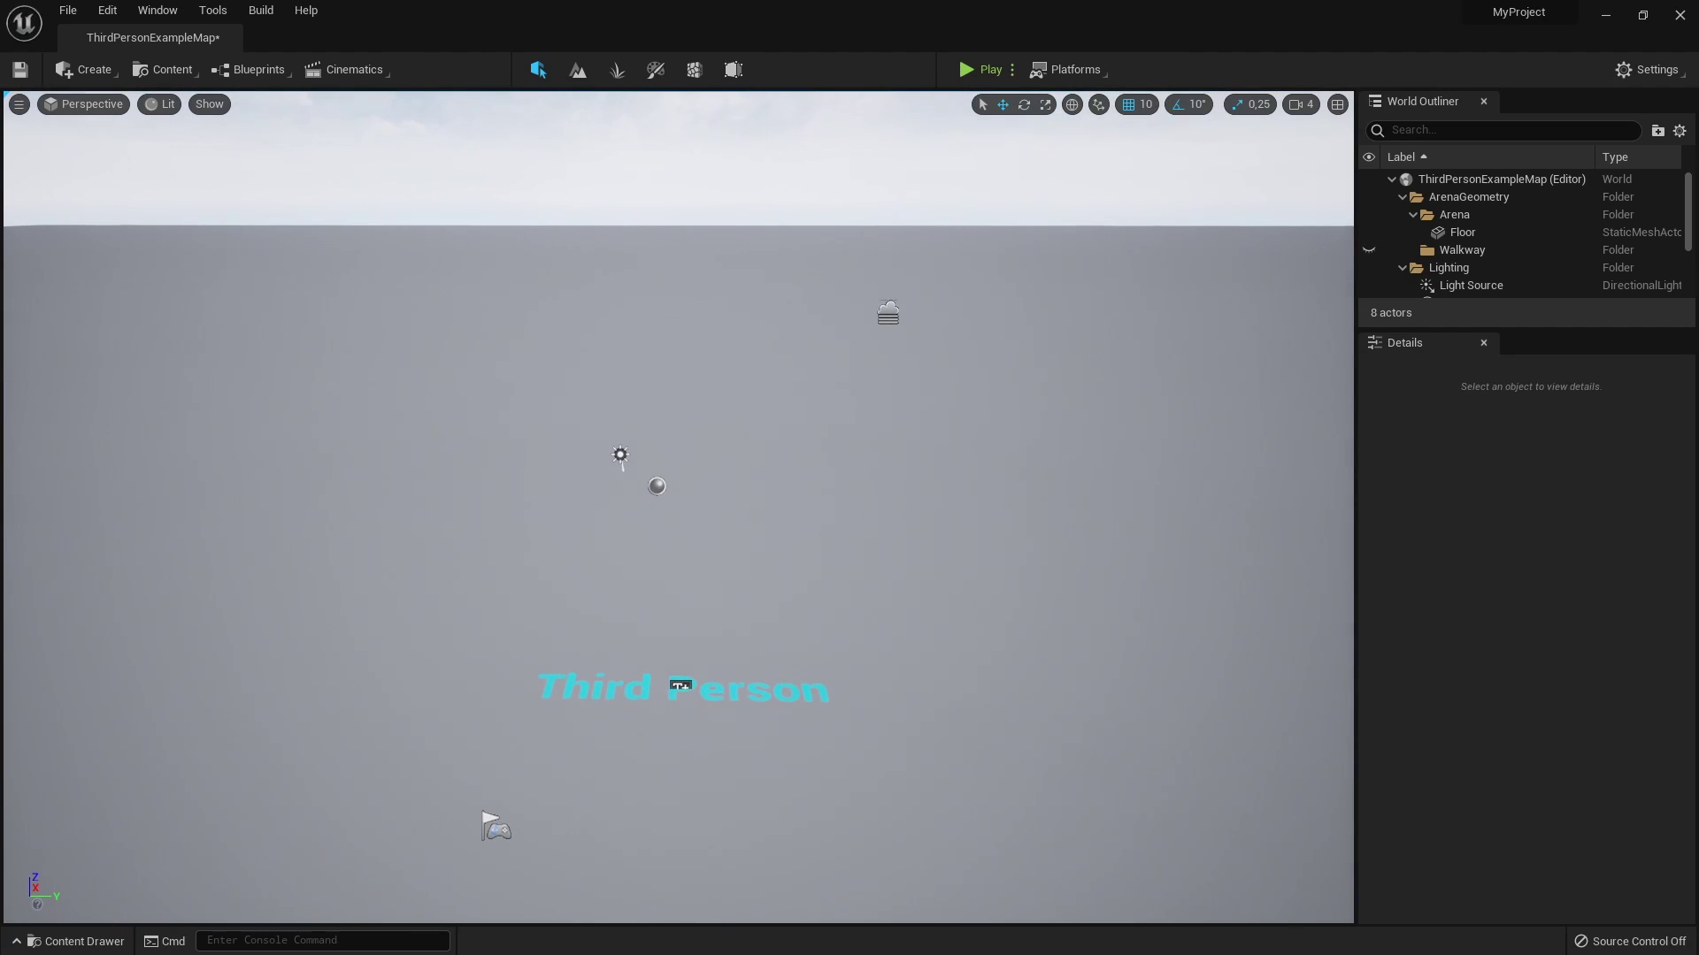
Simulate the level and run 'stat fps' in the console to show the frame rate
click(1012, 70)
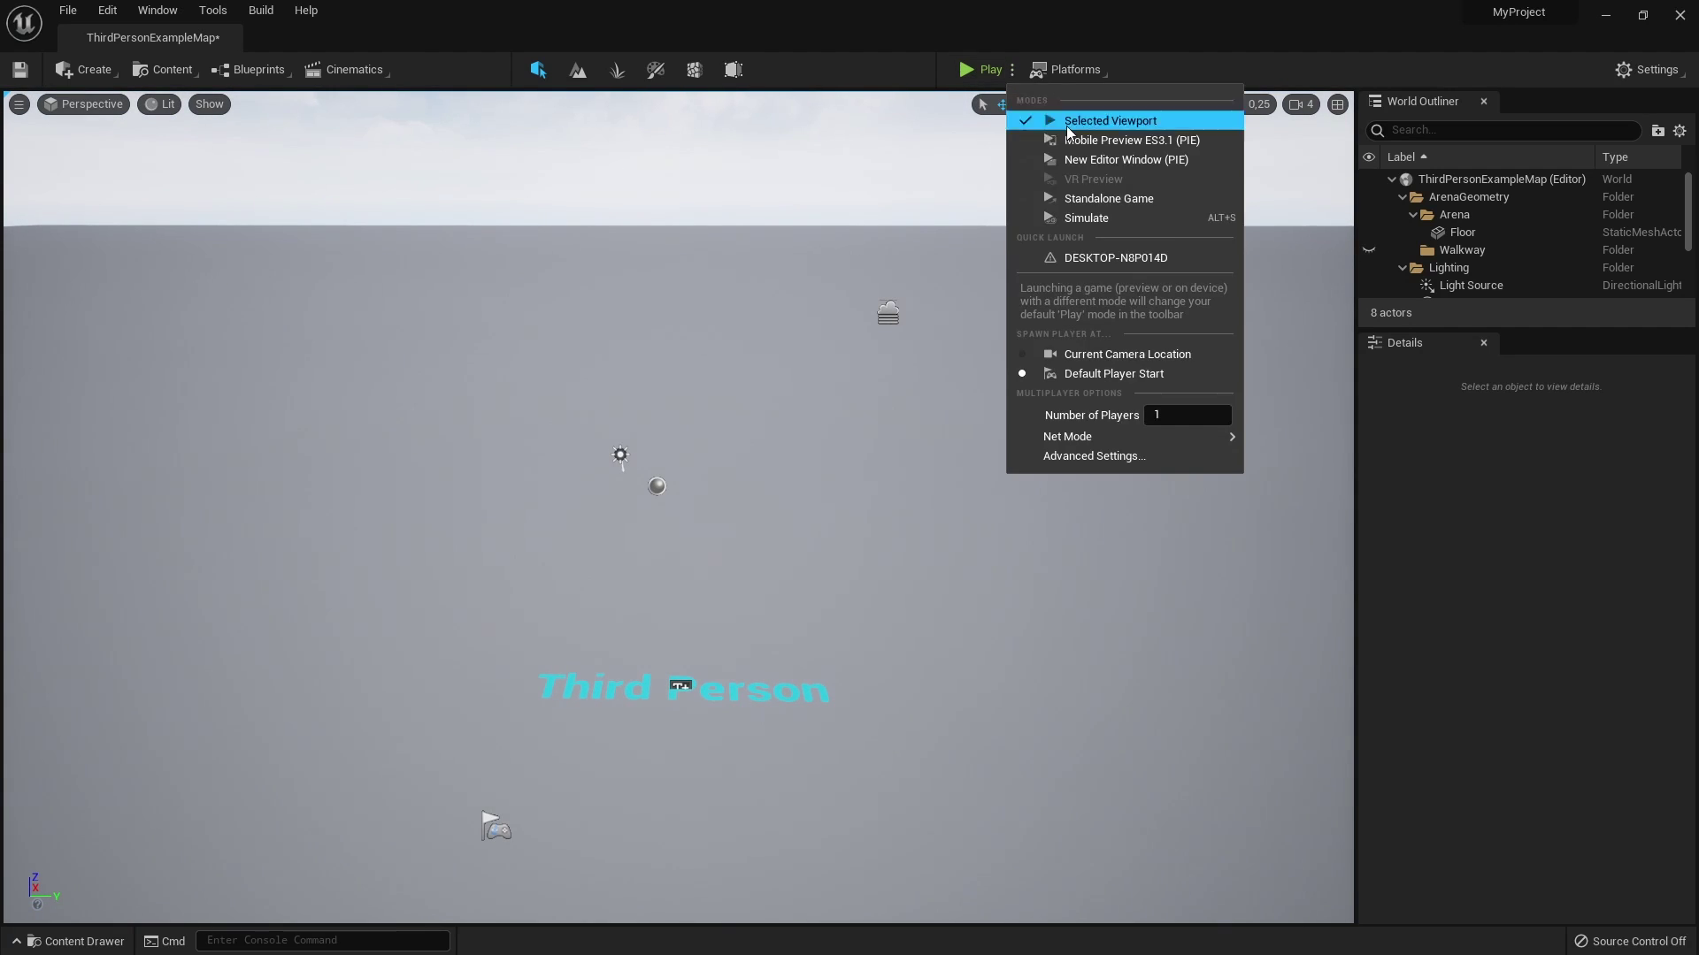
click(1078, 222)
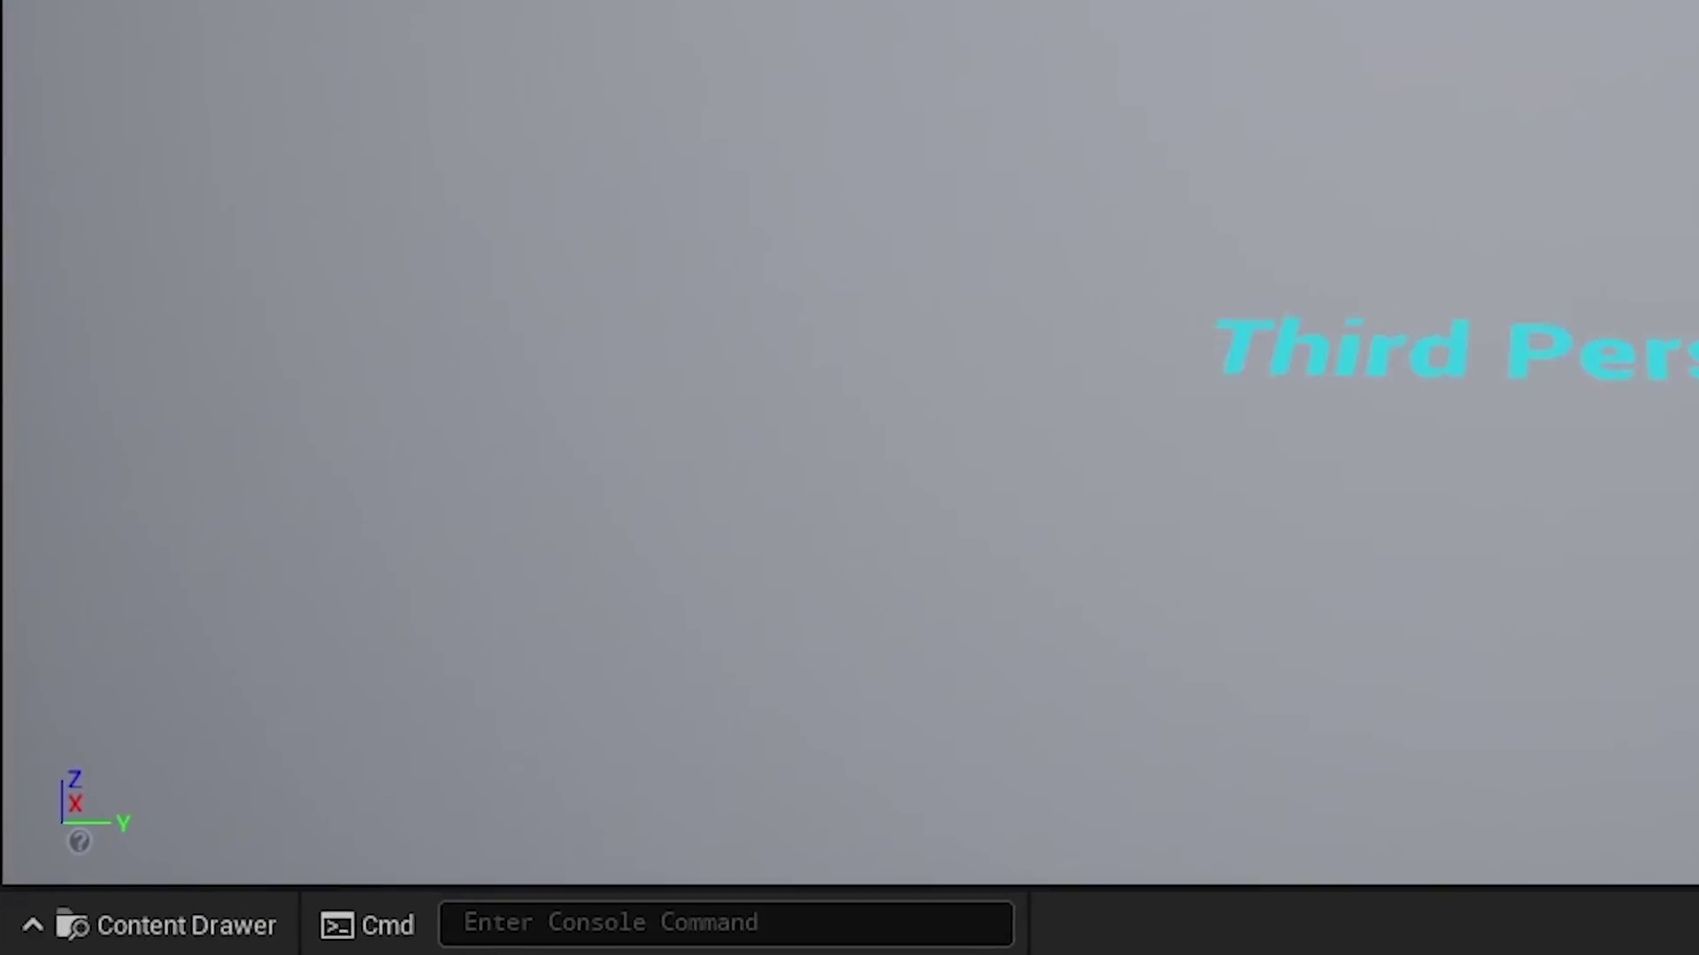
key(grave)
text(stat)
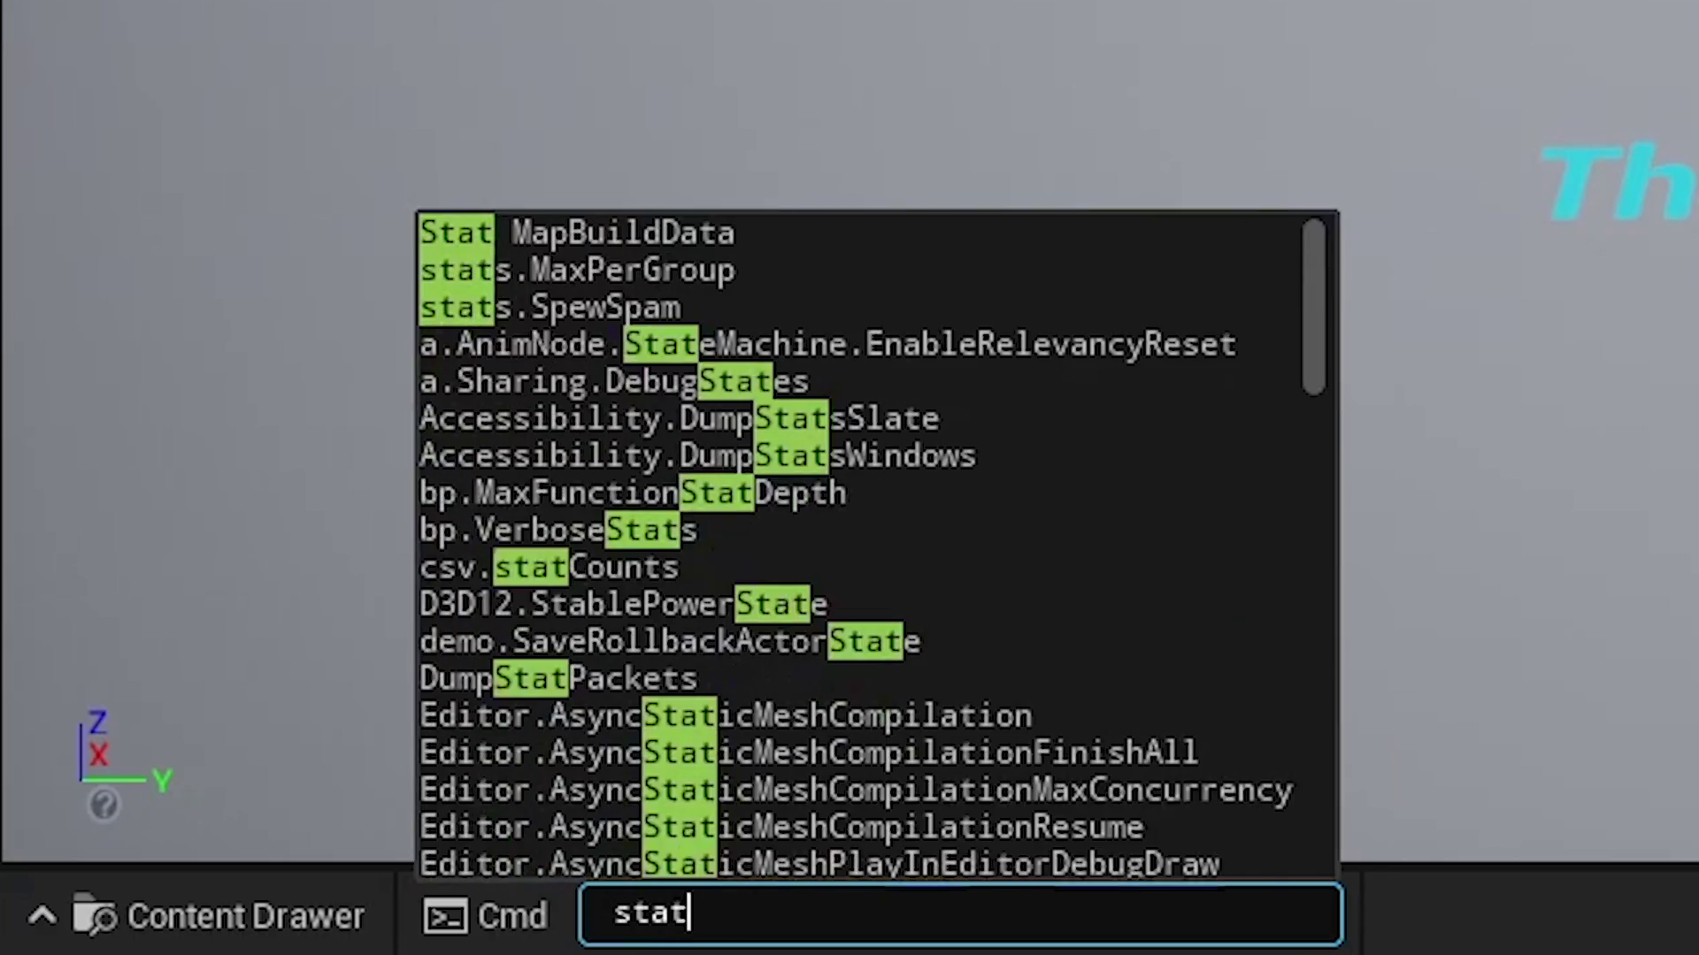
text( fps)
key(Return)
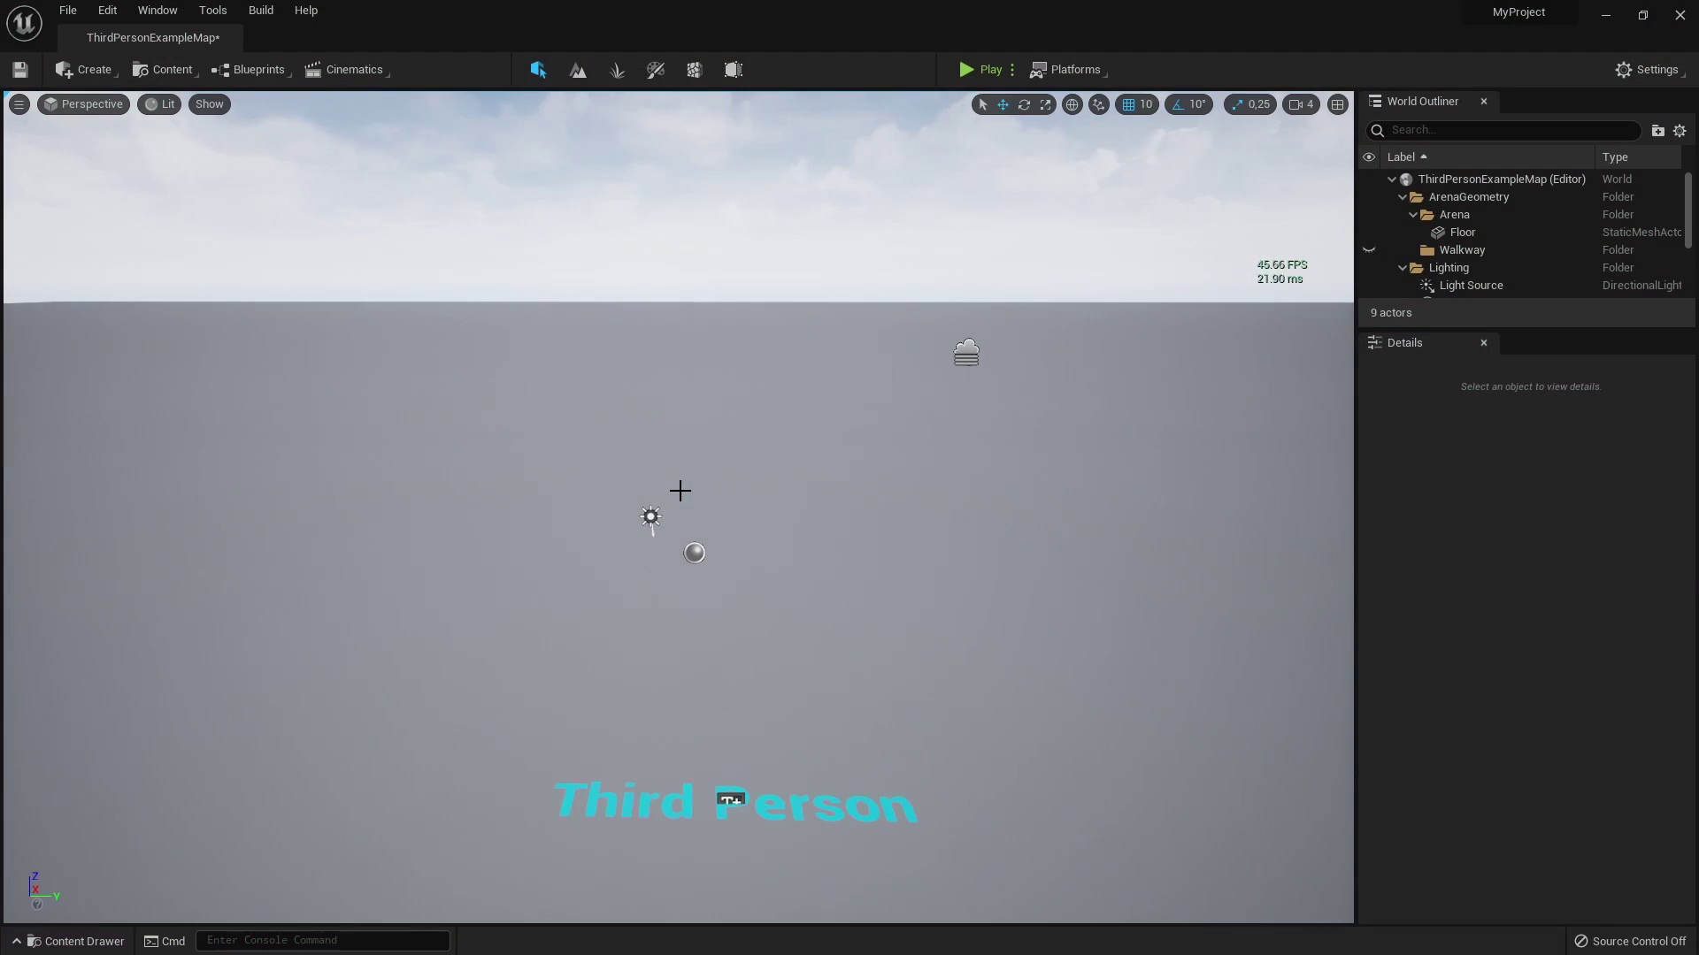
Delete the Floor actor and create a landscape with 127×127-quad sections
click(693, 490)
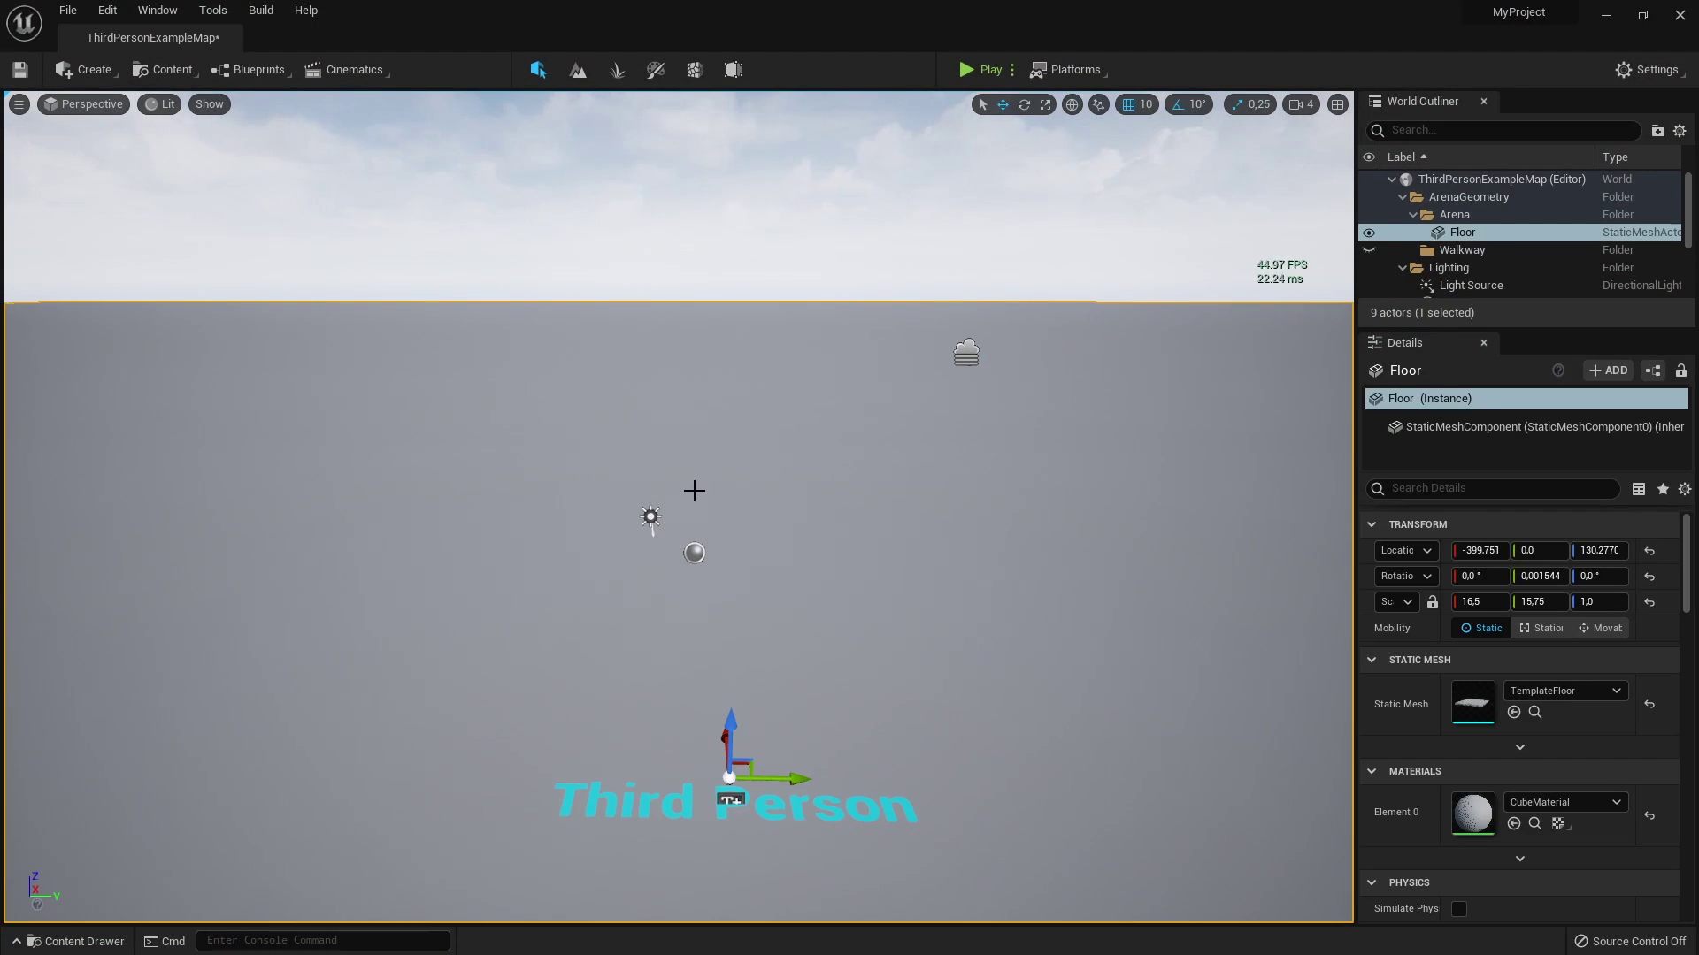
key(Delete)
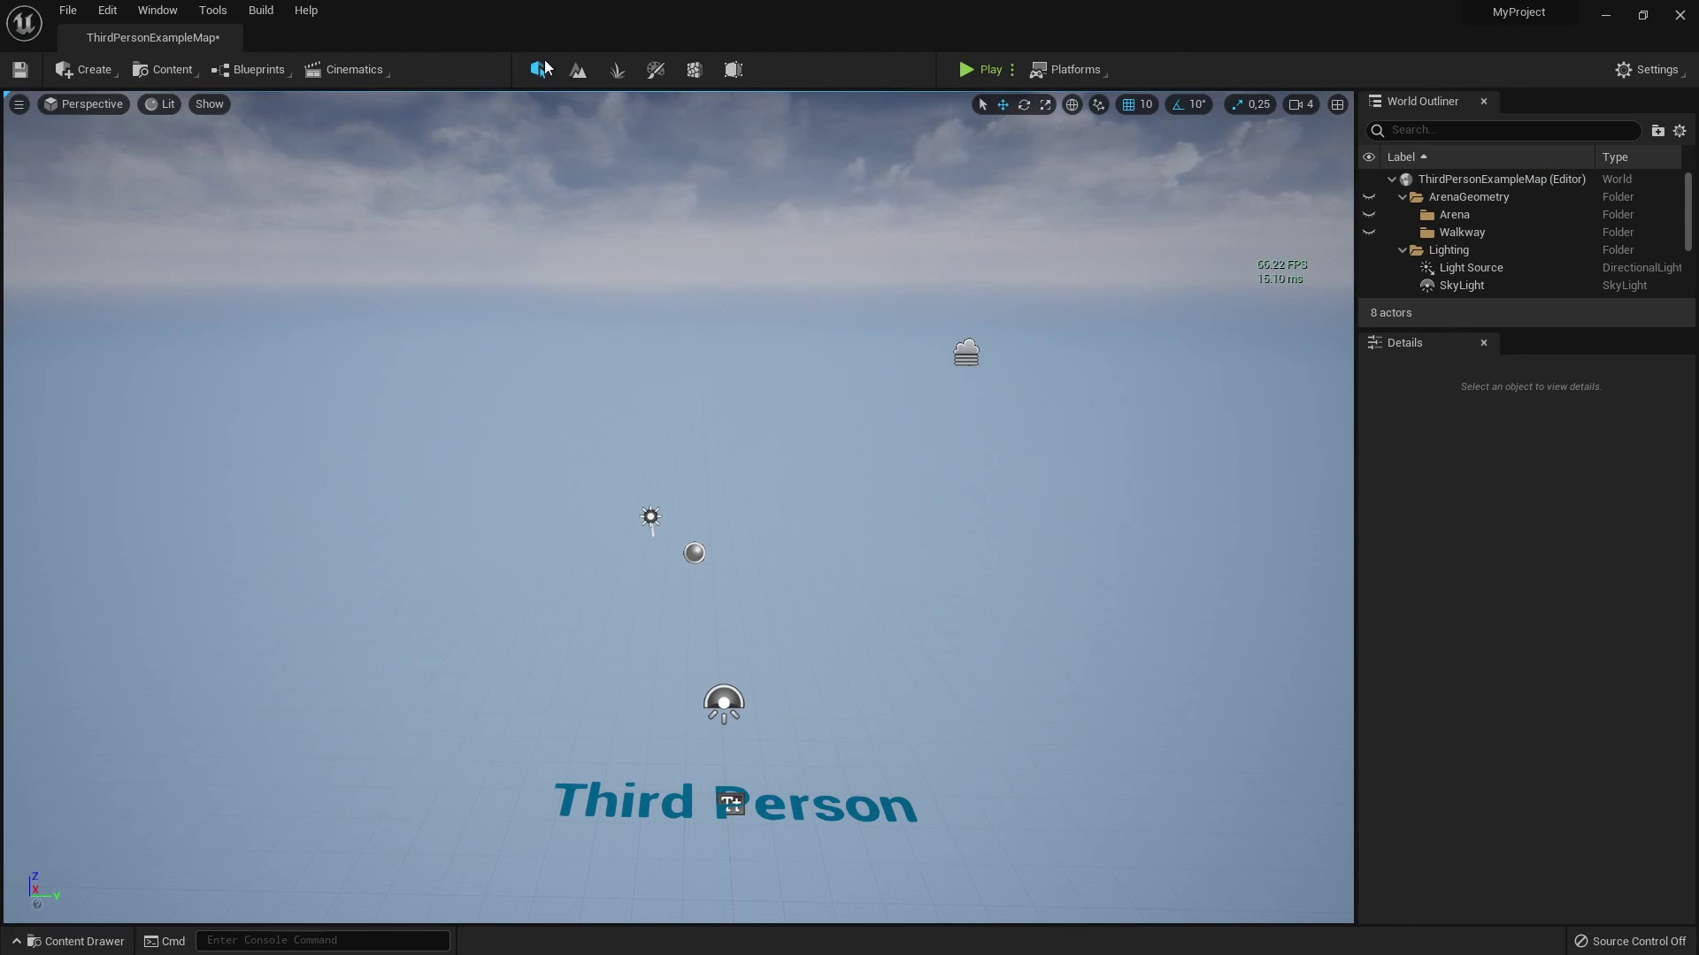
click(577, 71)
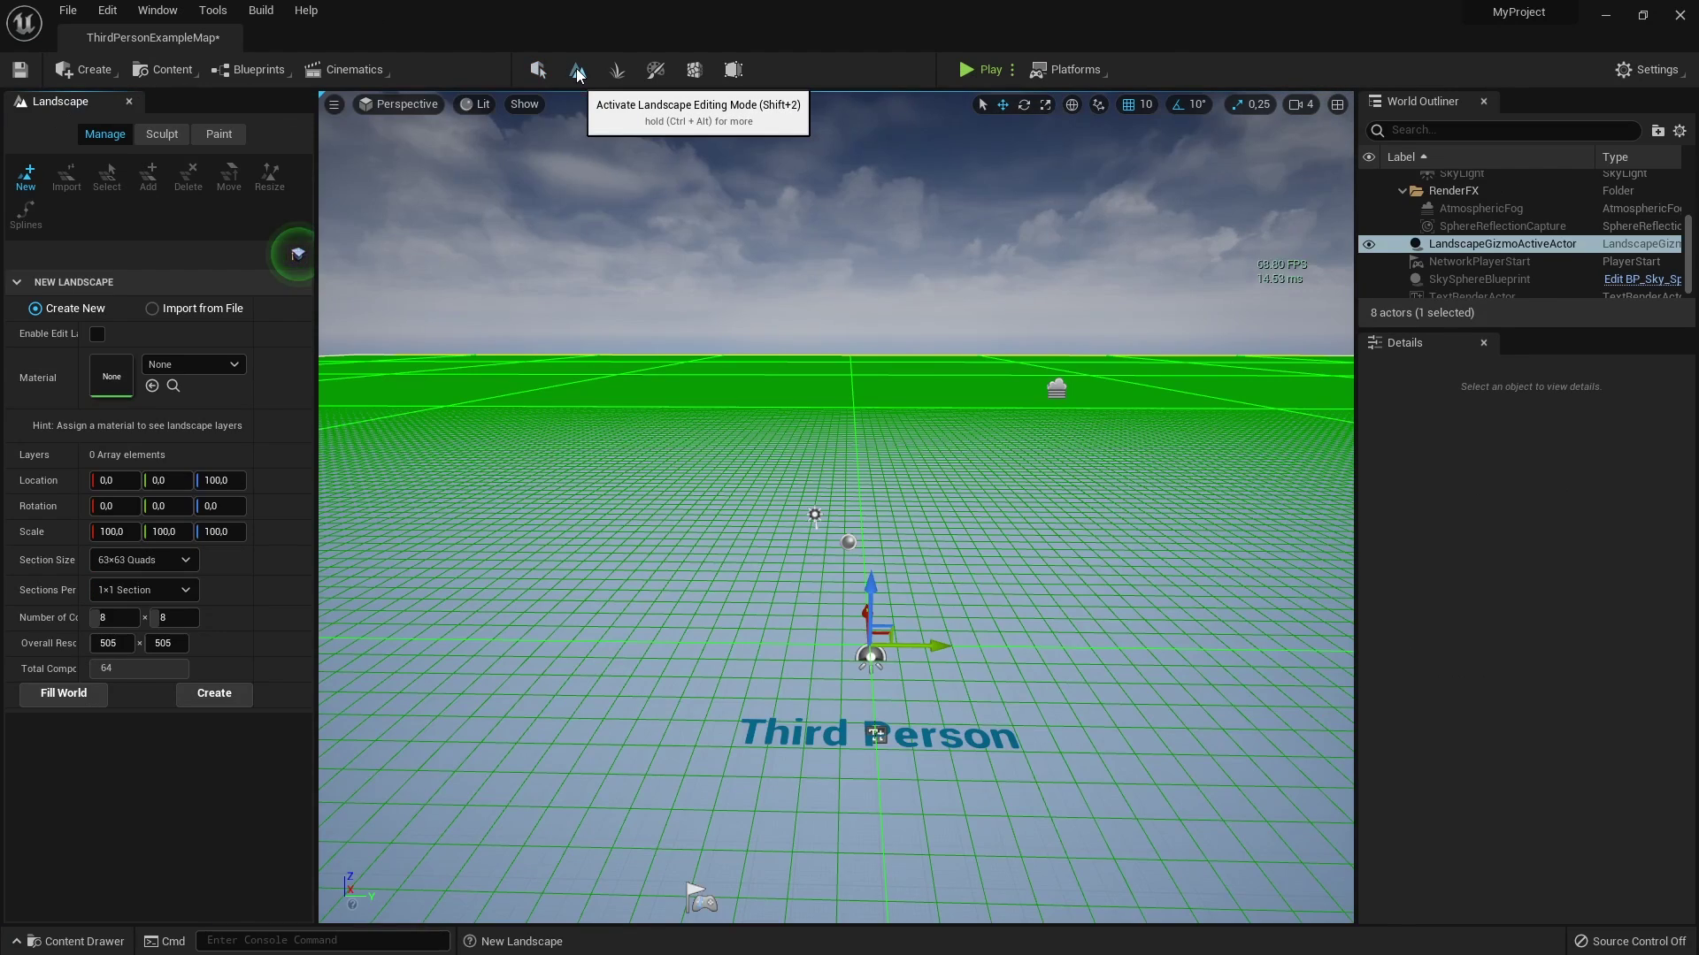
click(191, 564)
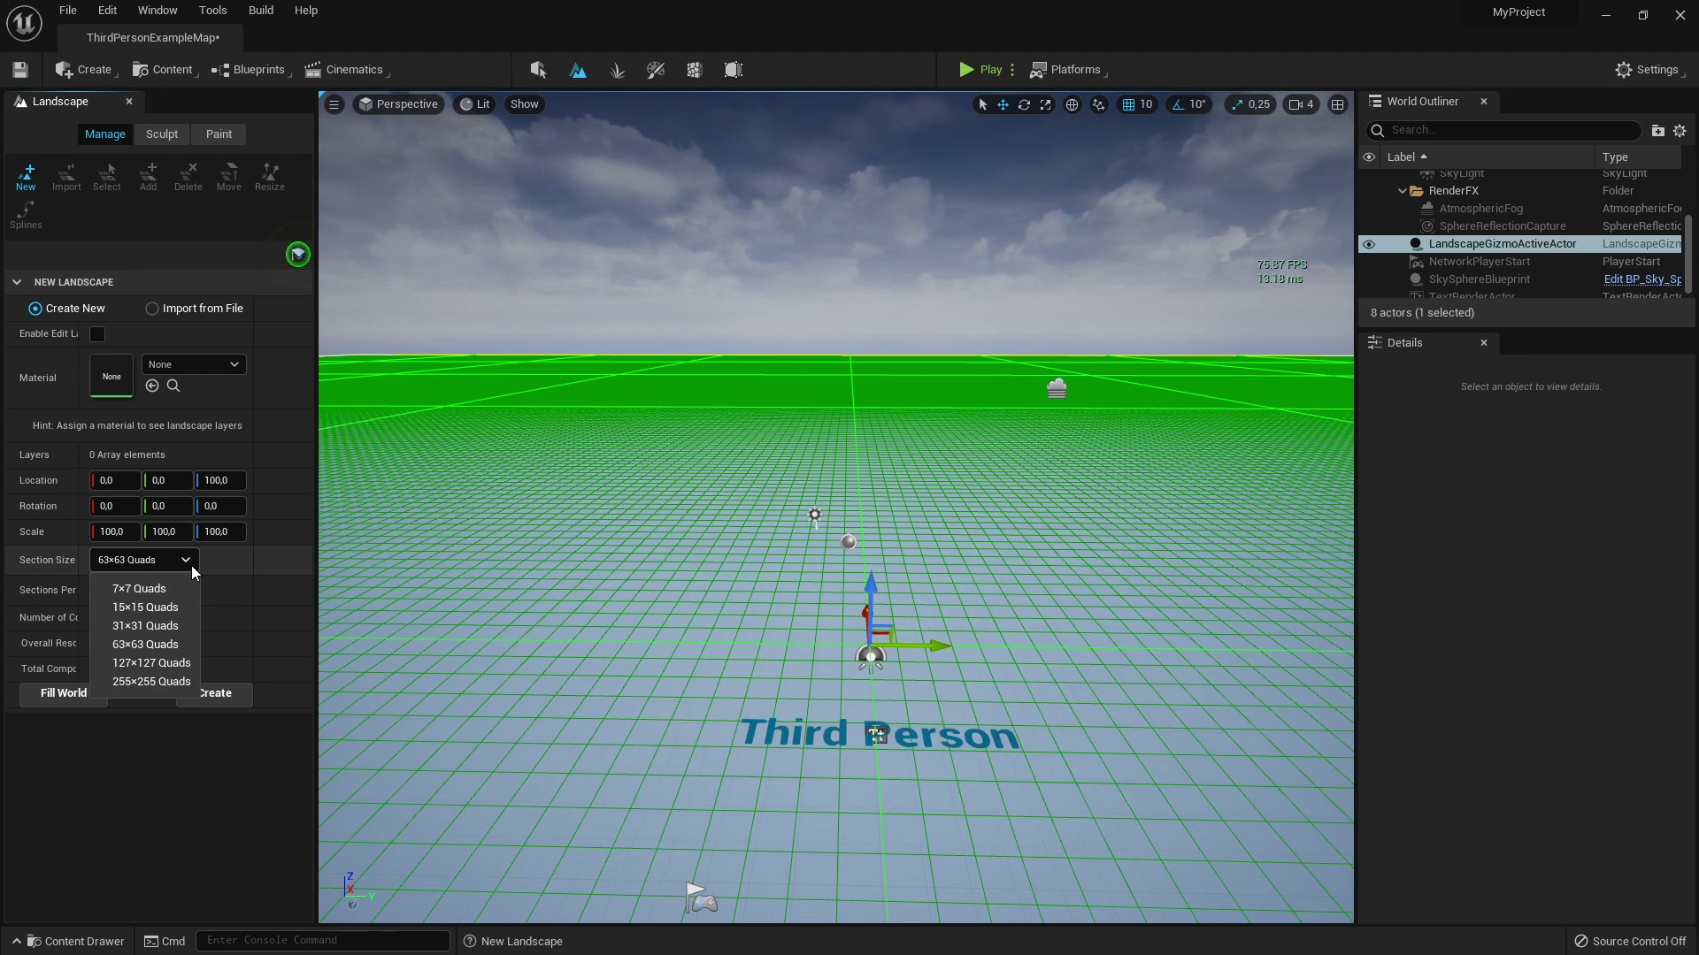
click(191, 666)
click(213, 694)
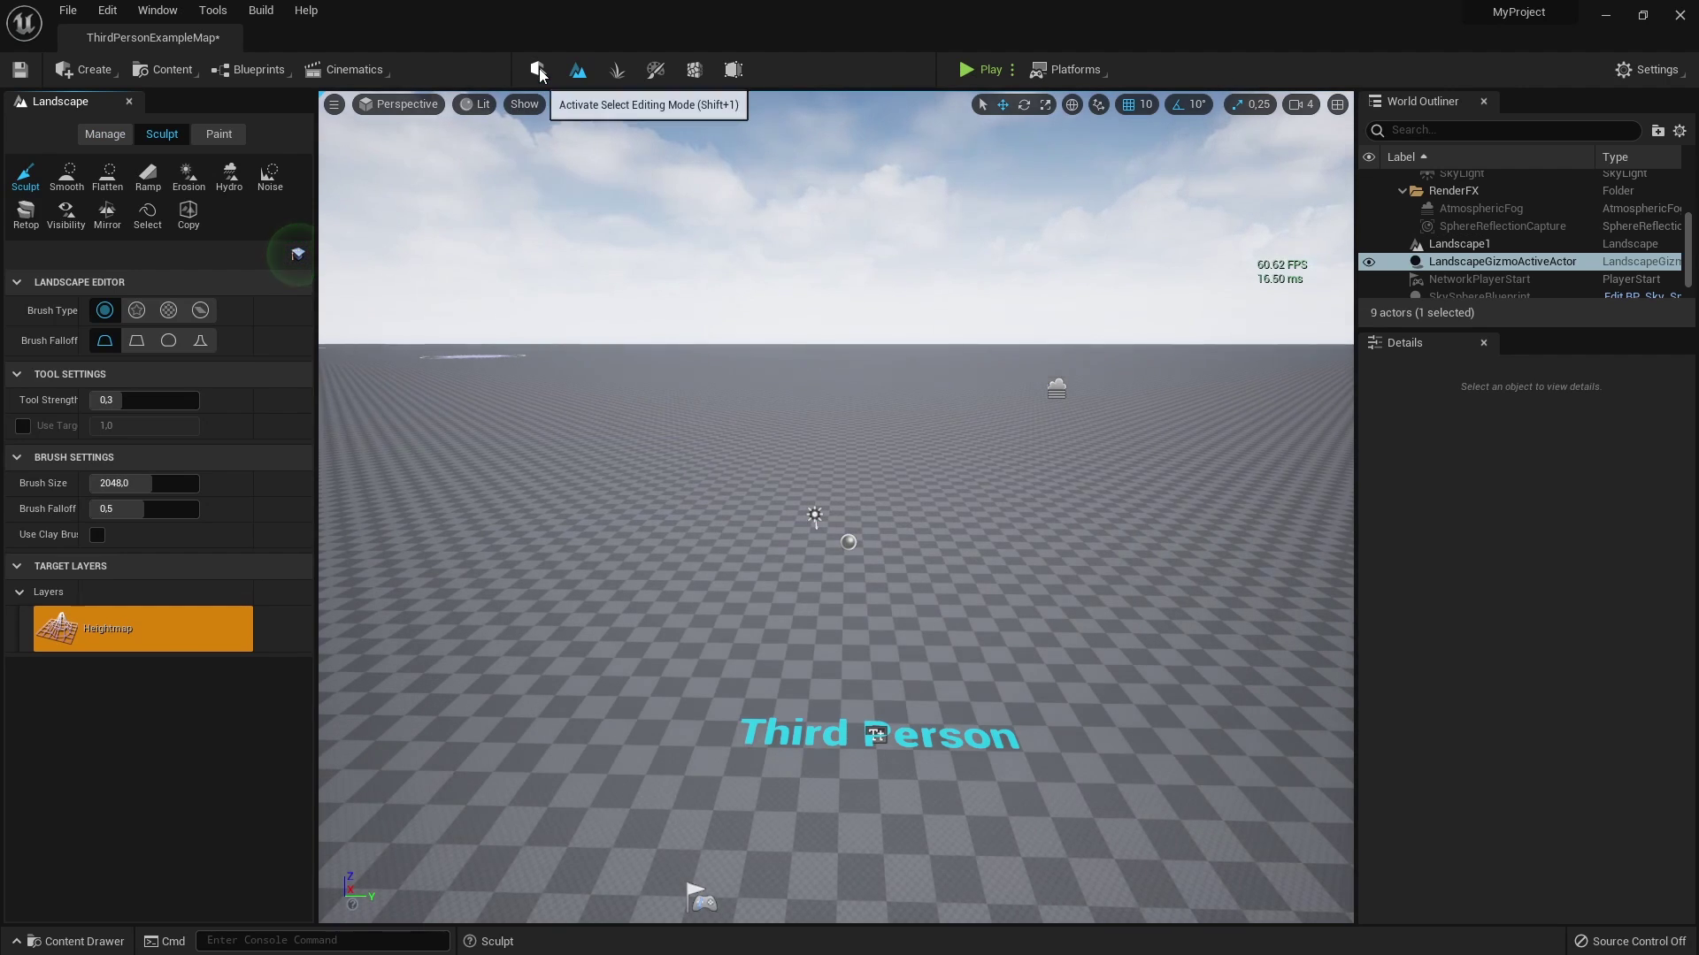
click(538, 69)
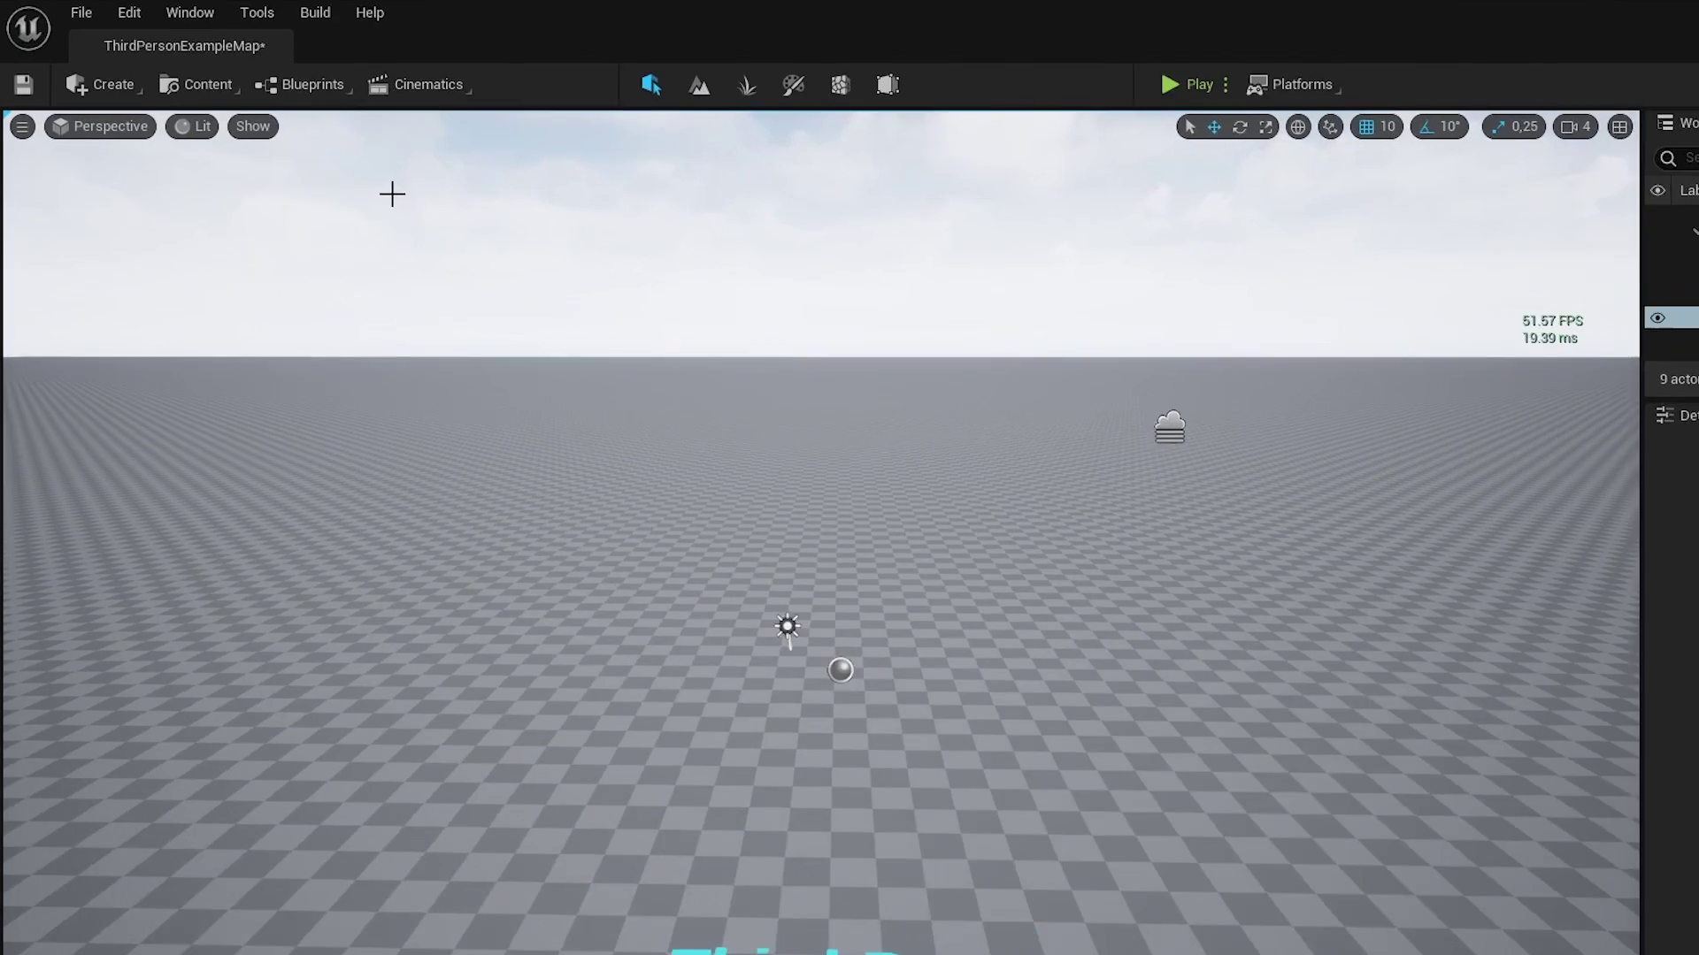
Open the level Statistics window and inspect the Landscape_1 and SM_SkySphere rows
click(213, 10)
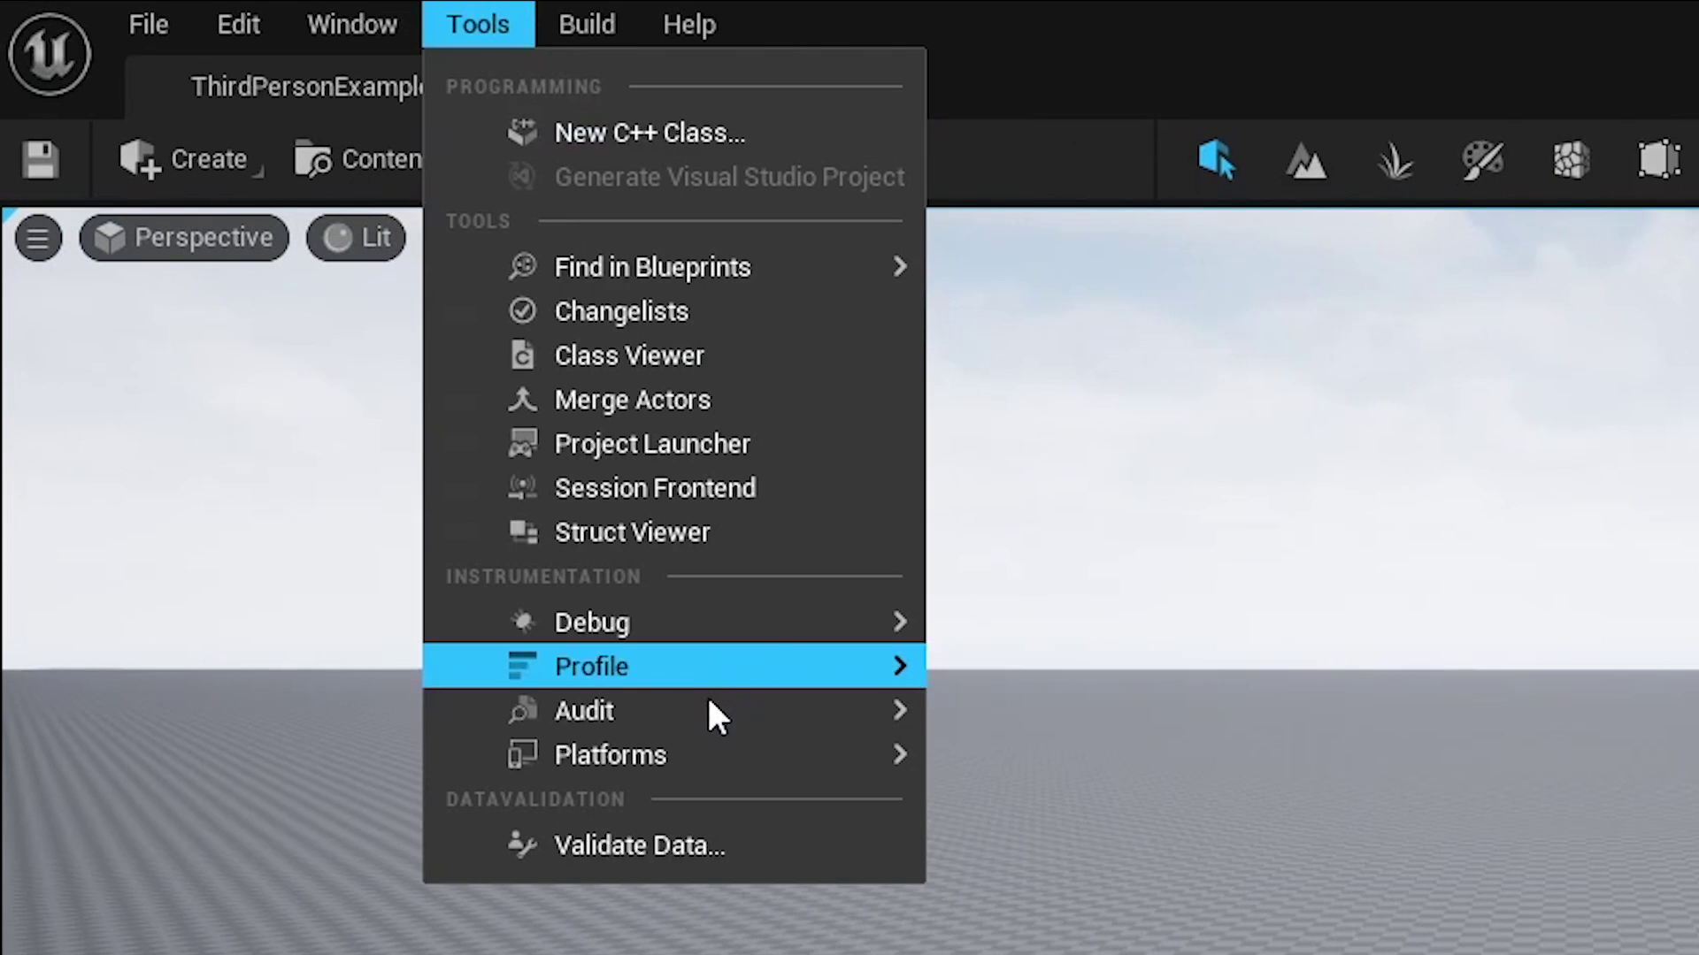
mouse_move(716, 711)
click(1090, 826)
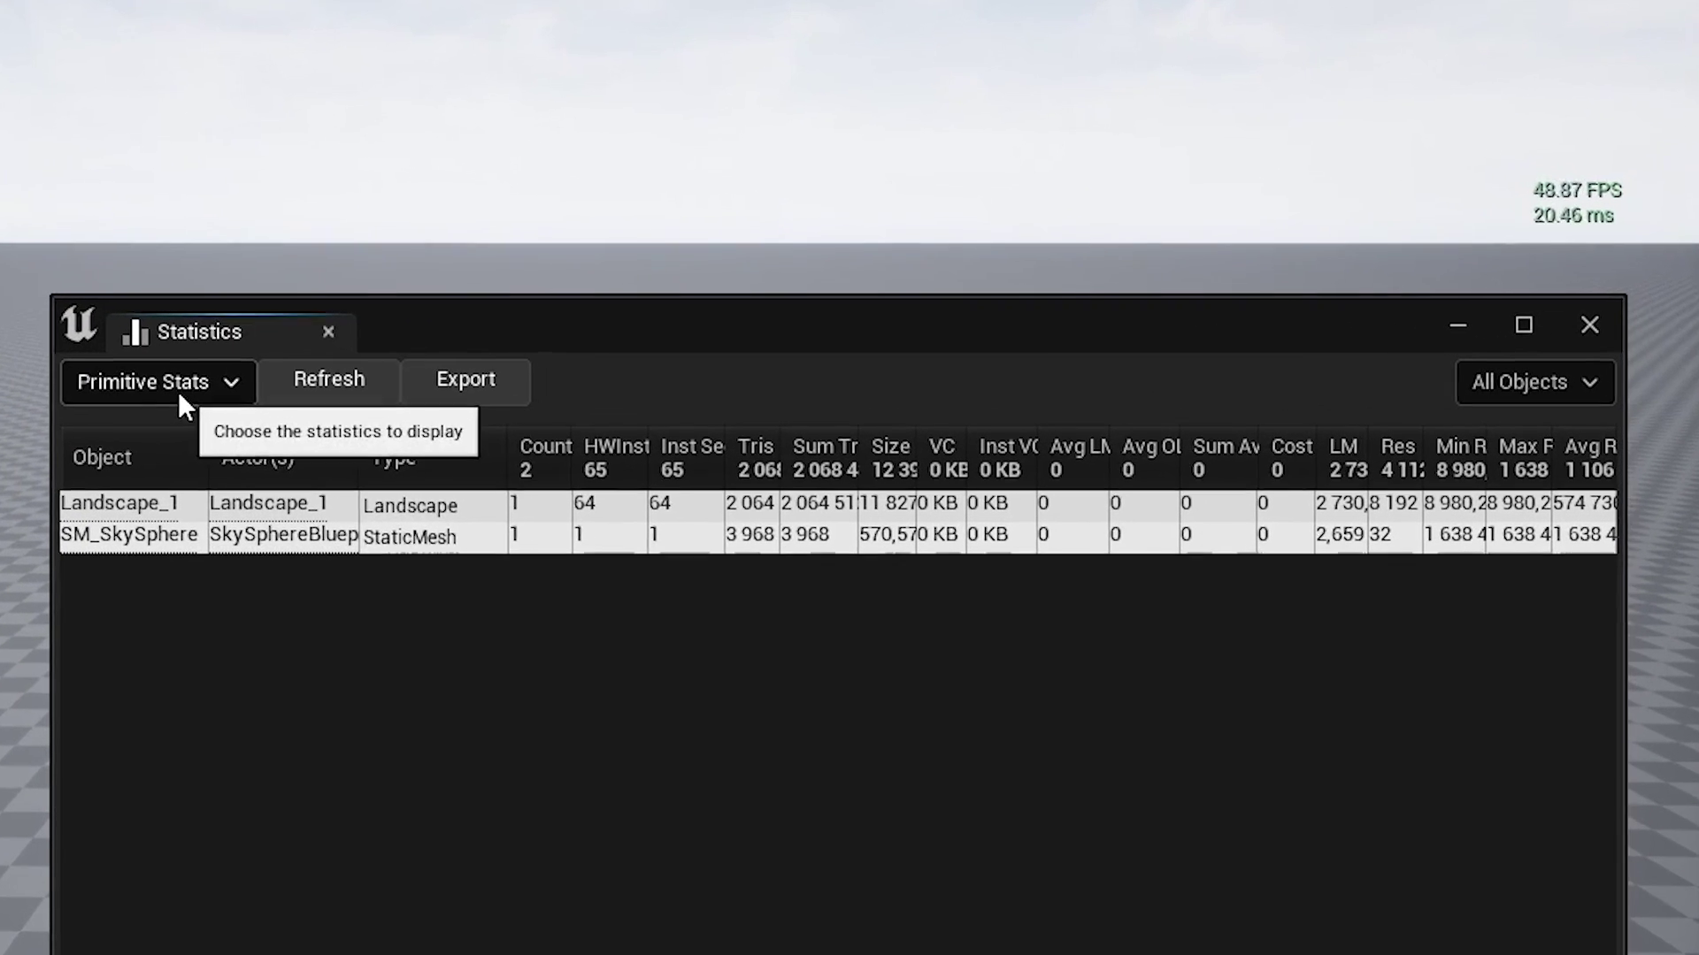
click(204, 516)
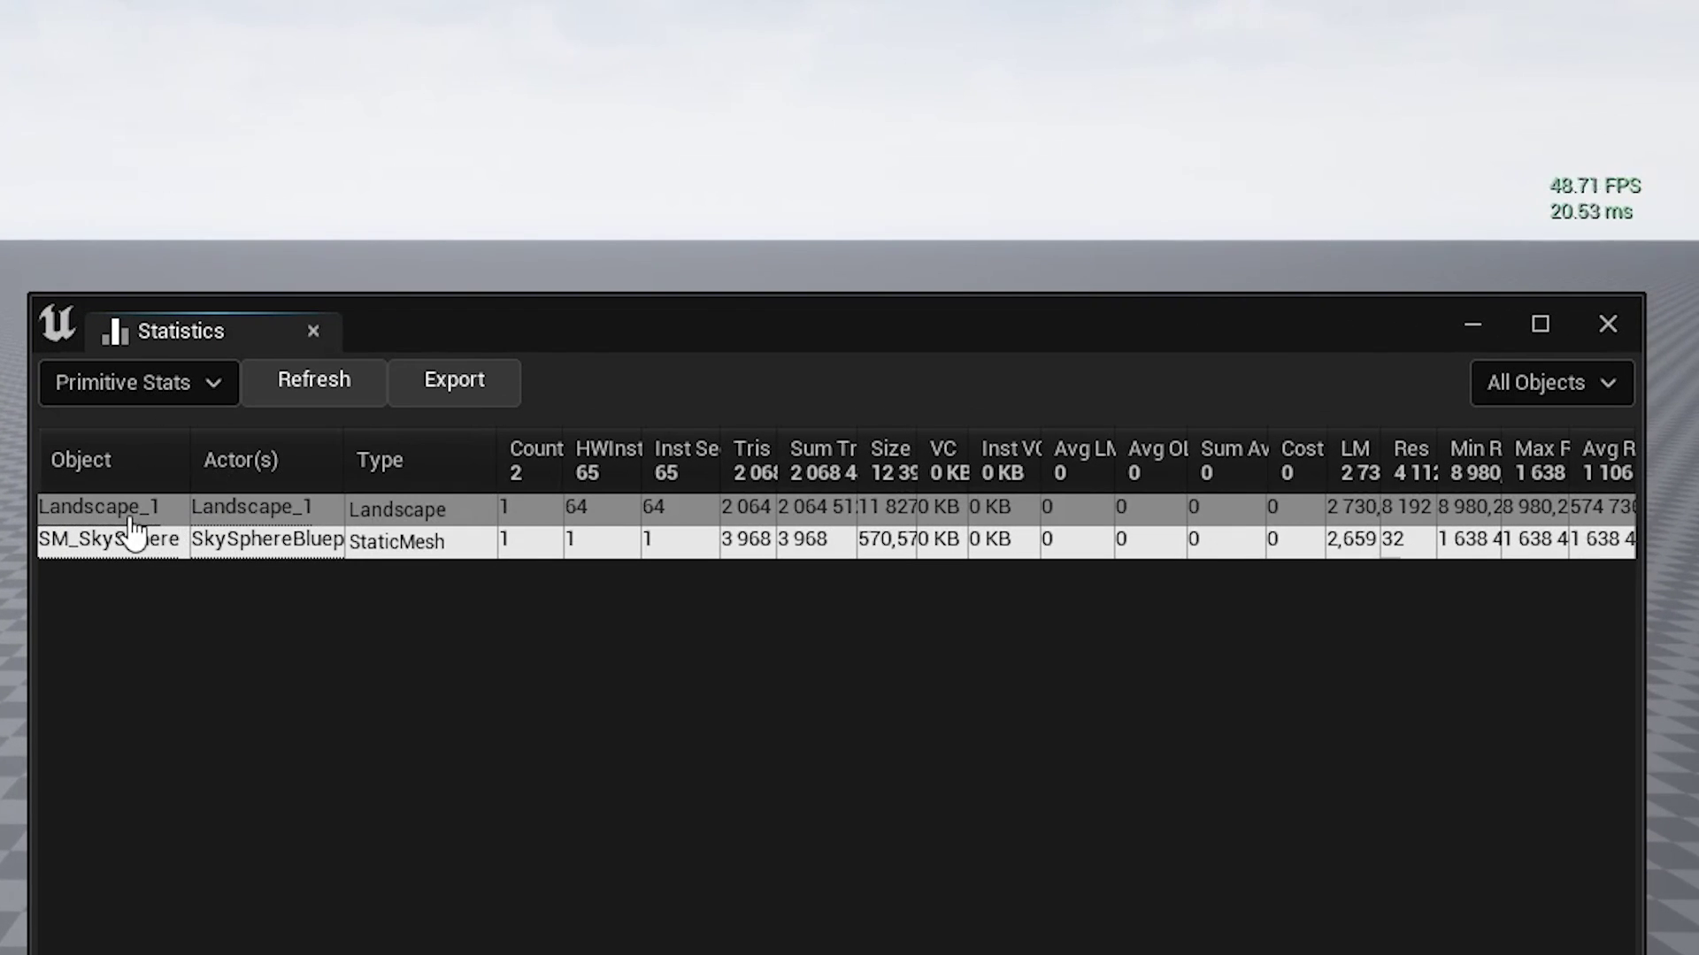
click(164, 547)
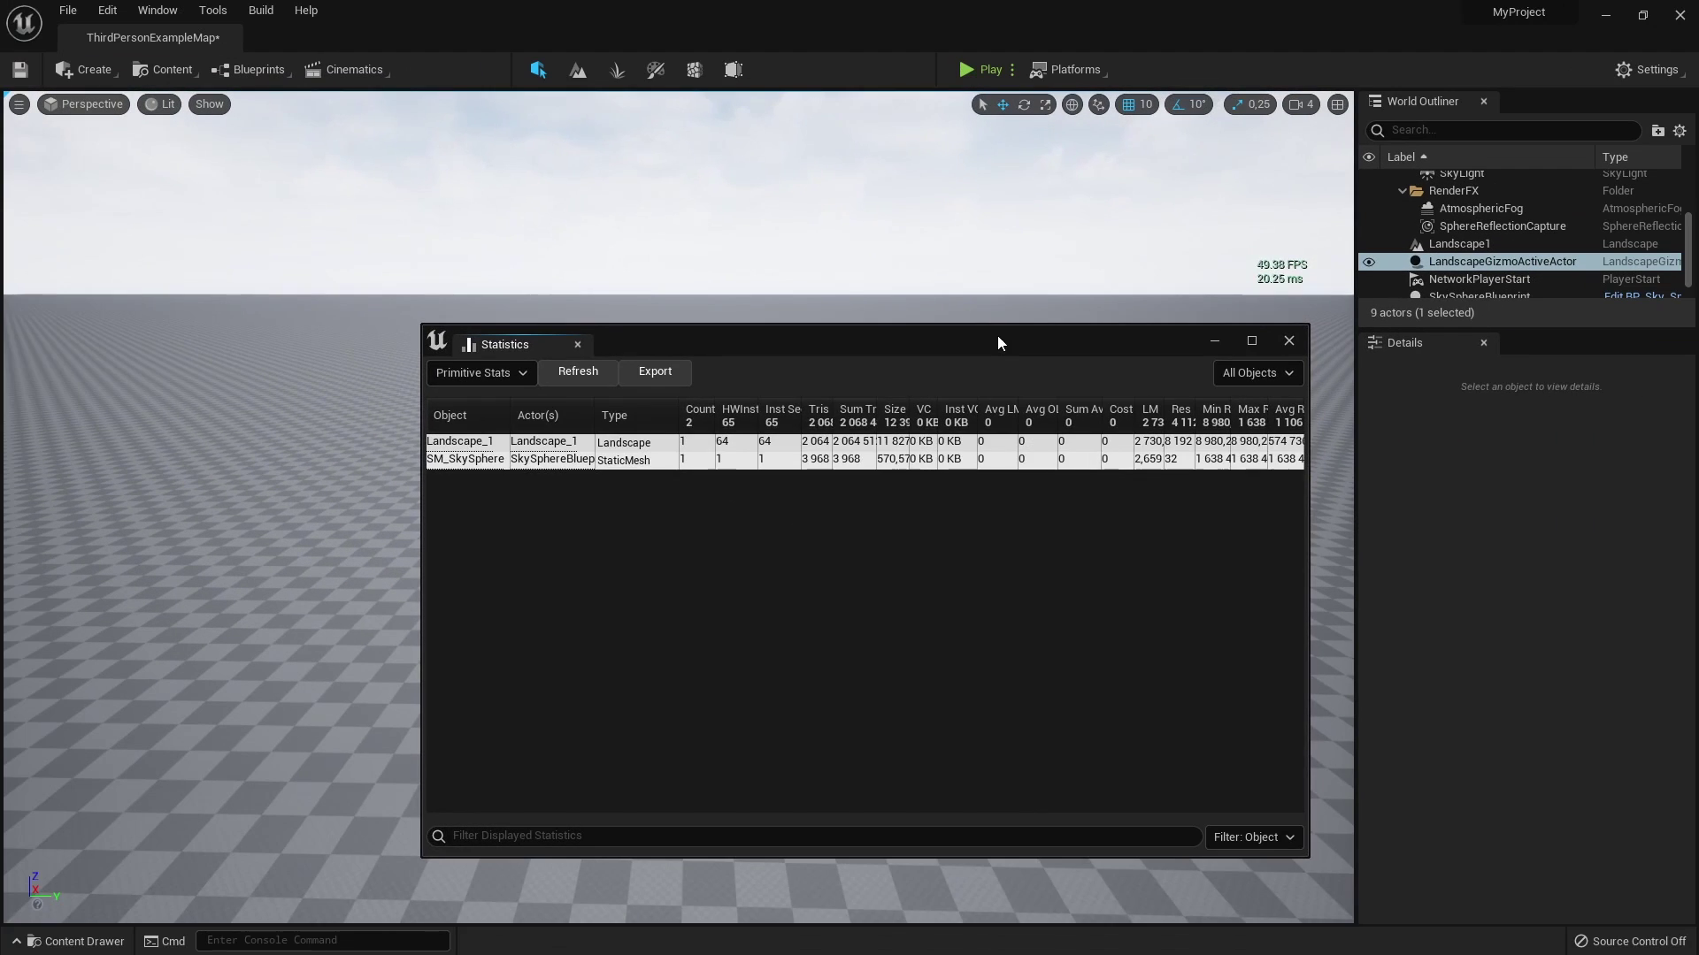
drag(996, 337, 676, 800)
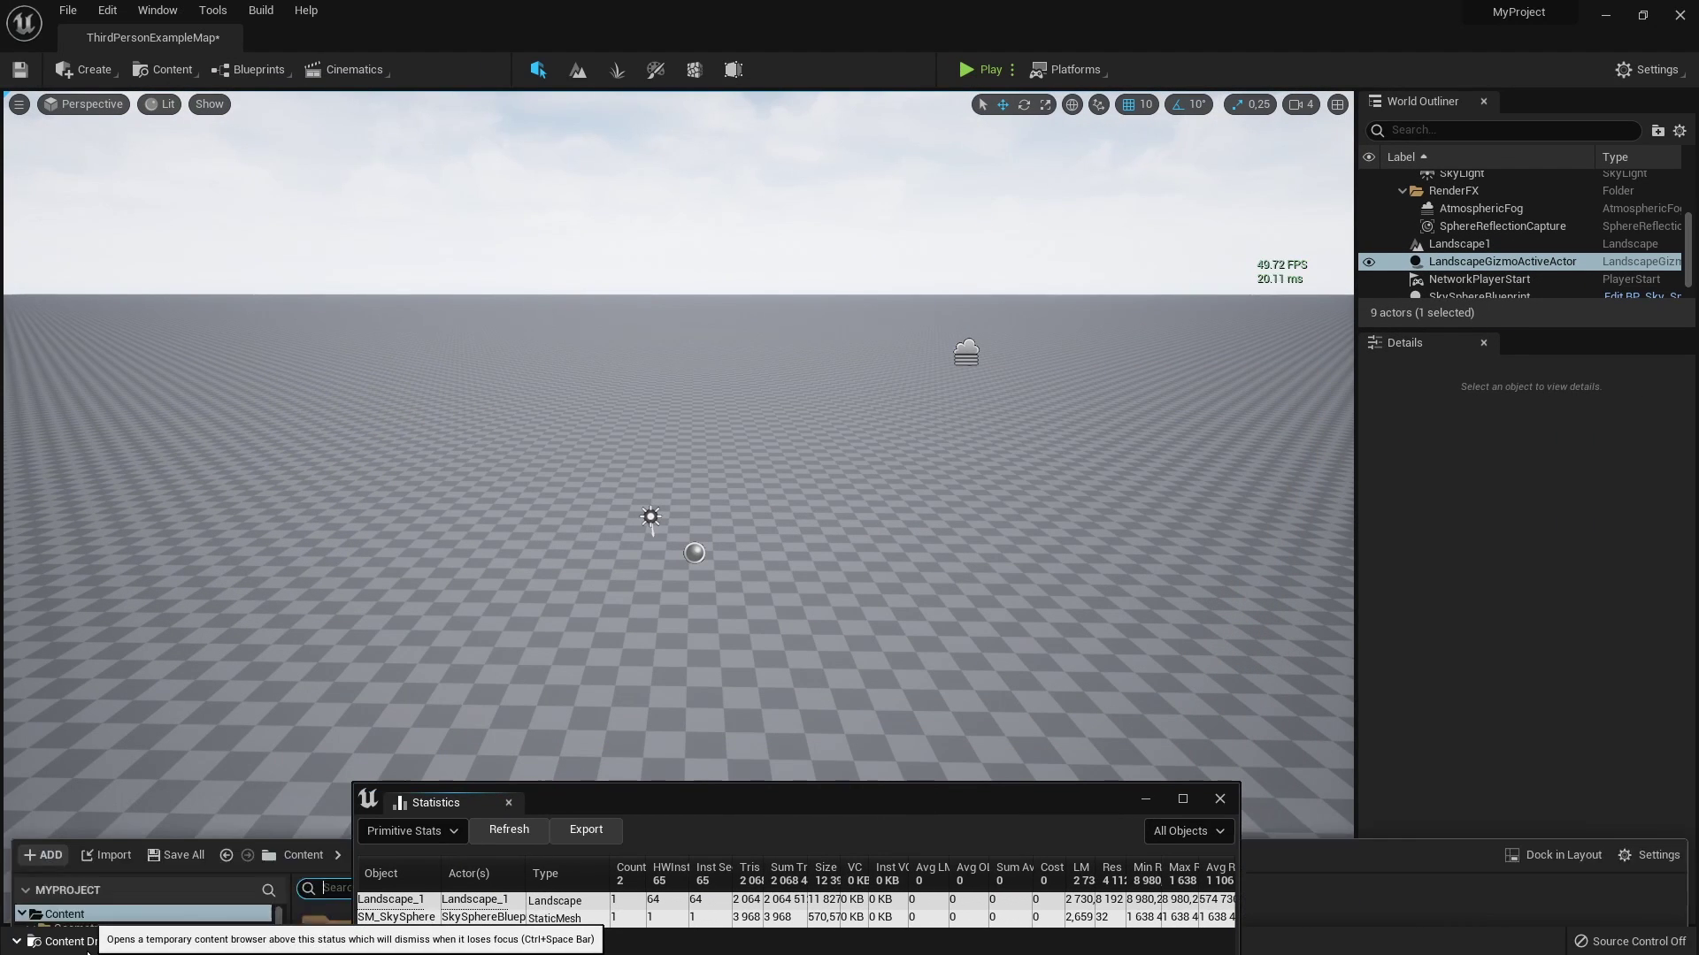
Browse the Content Drawer to StarterContent > Props and open SM_MatPreviewMesh_02
click(130, 944)
drag(713, 800, 1148, 783)
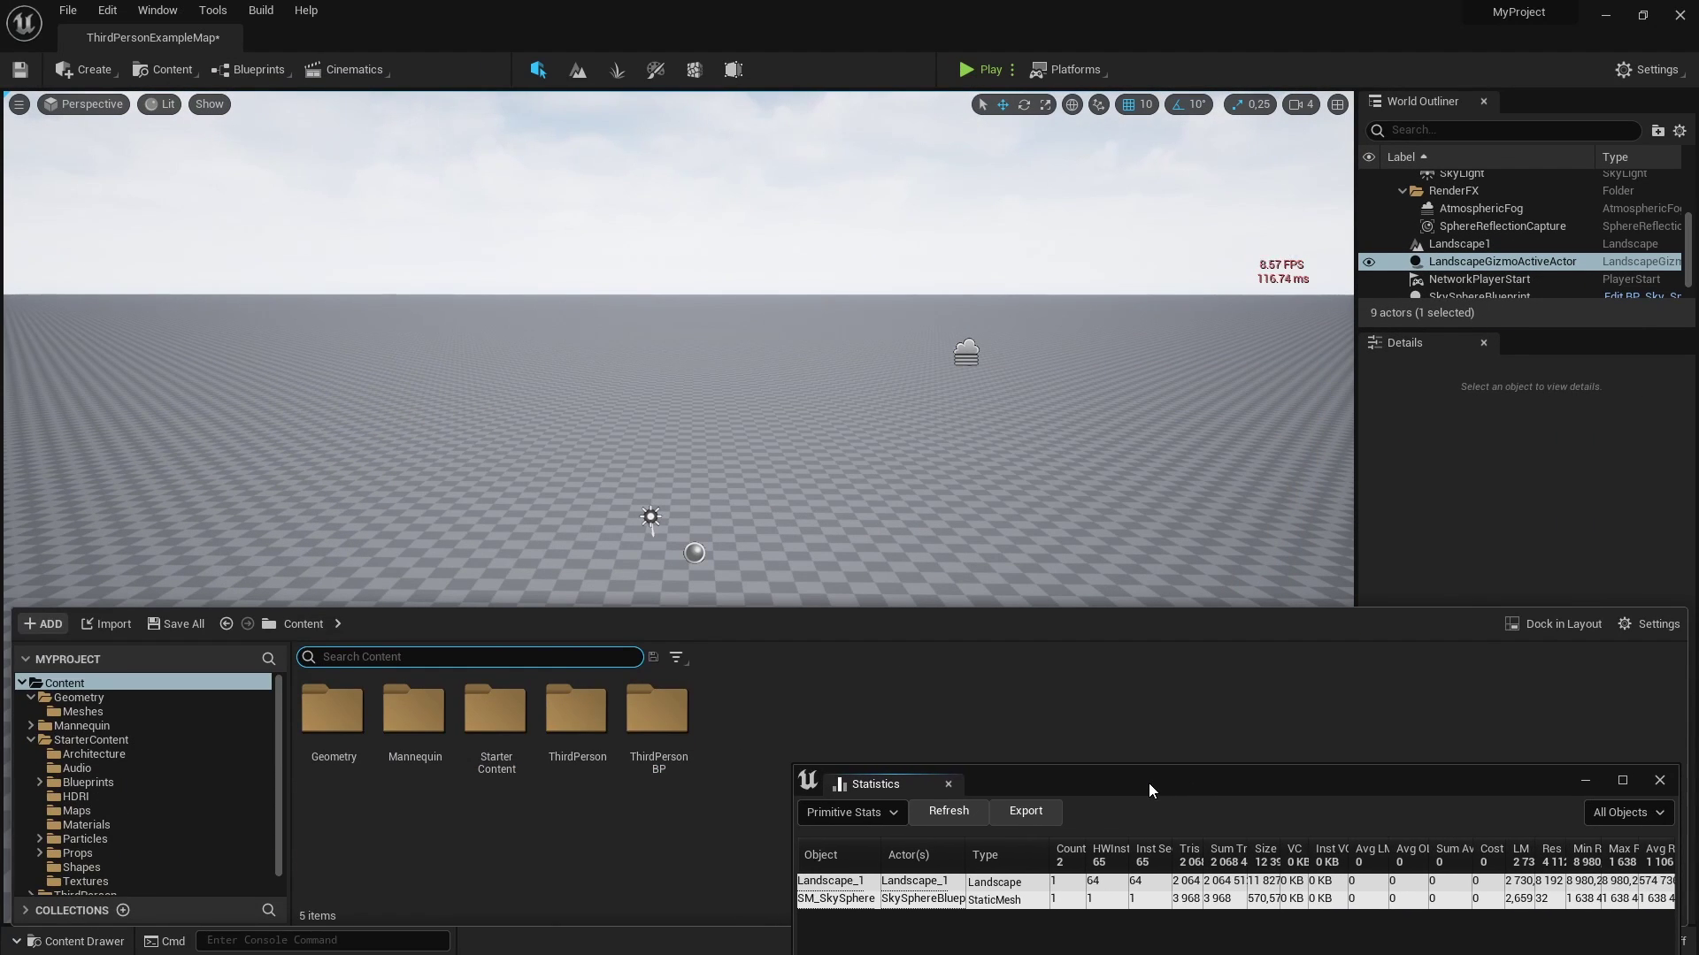
double_click(503, 743)
double_click(902, 707)
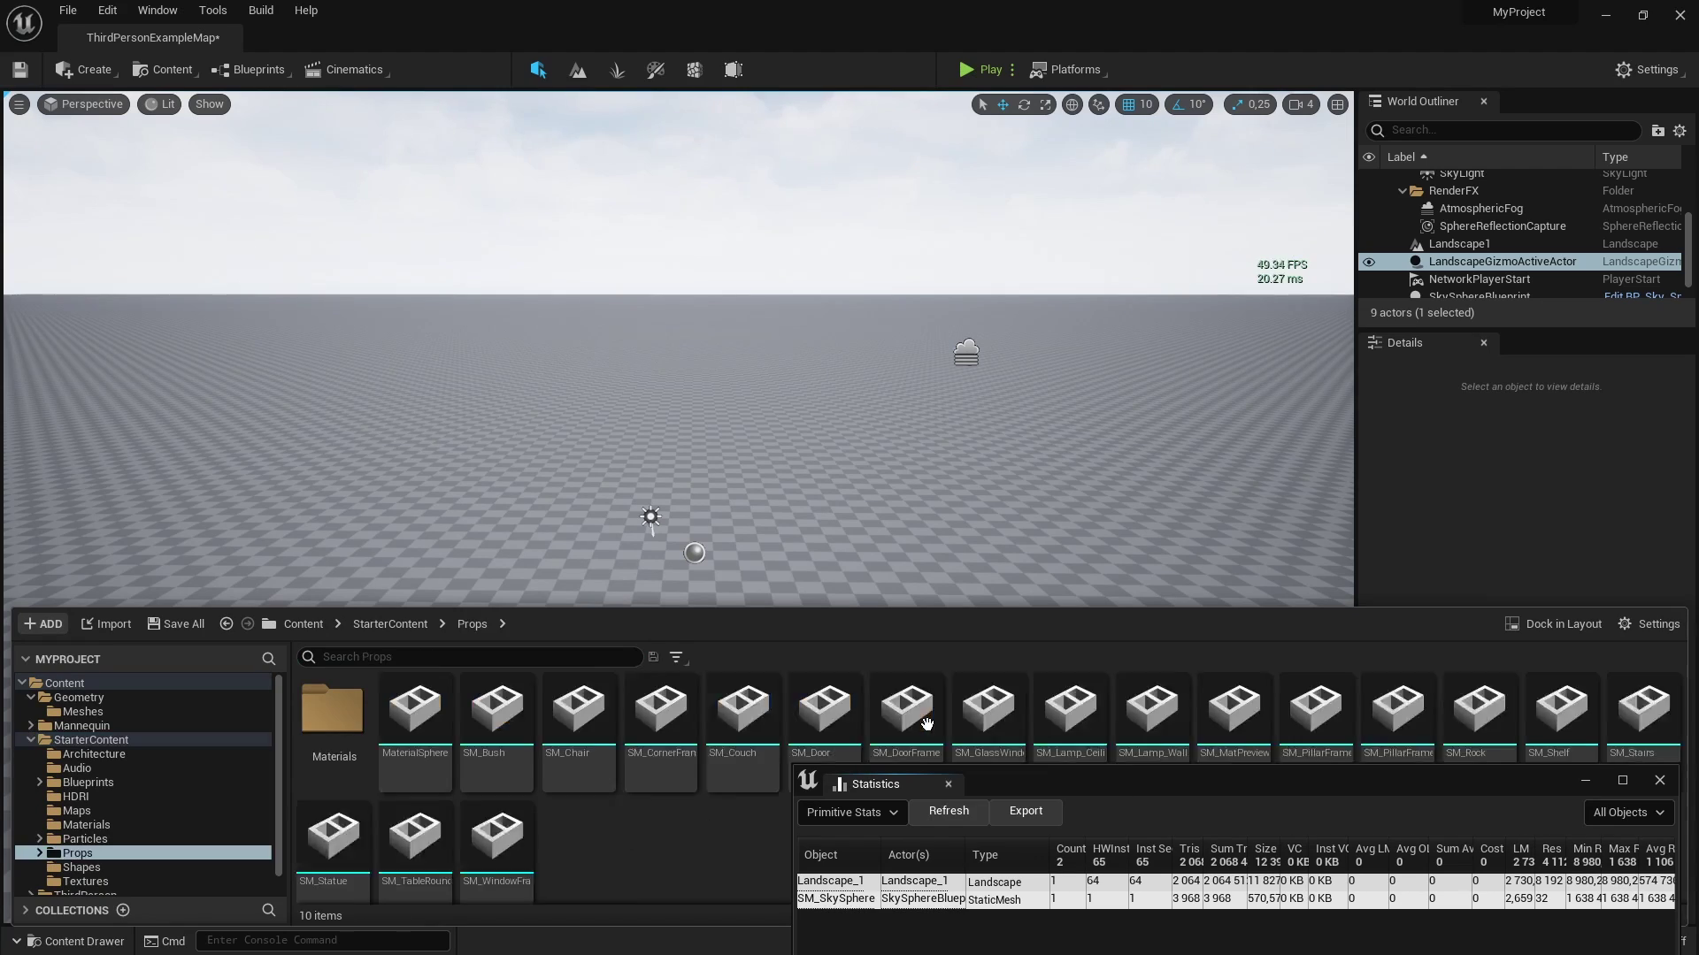
drag(1313, 783, 1309, 830)
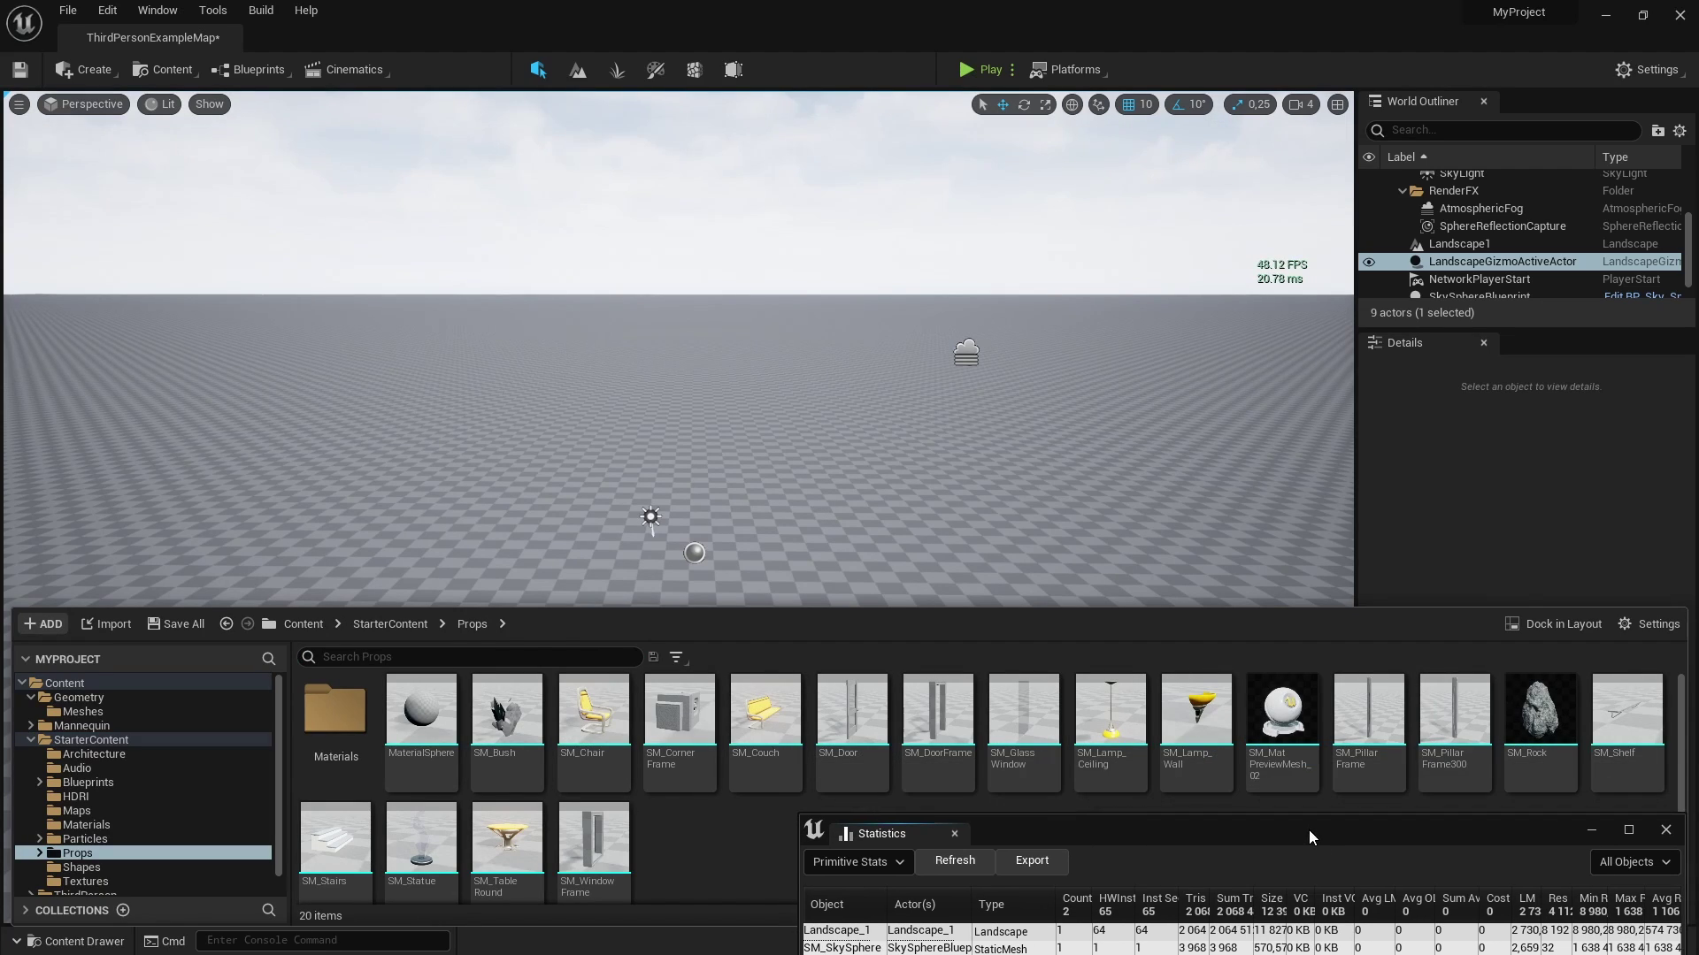
double_click(1288, 747)
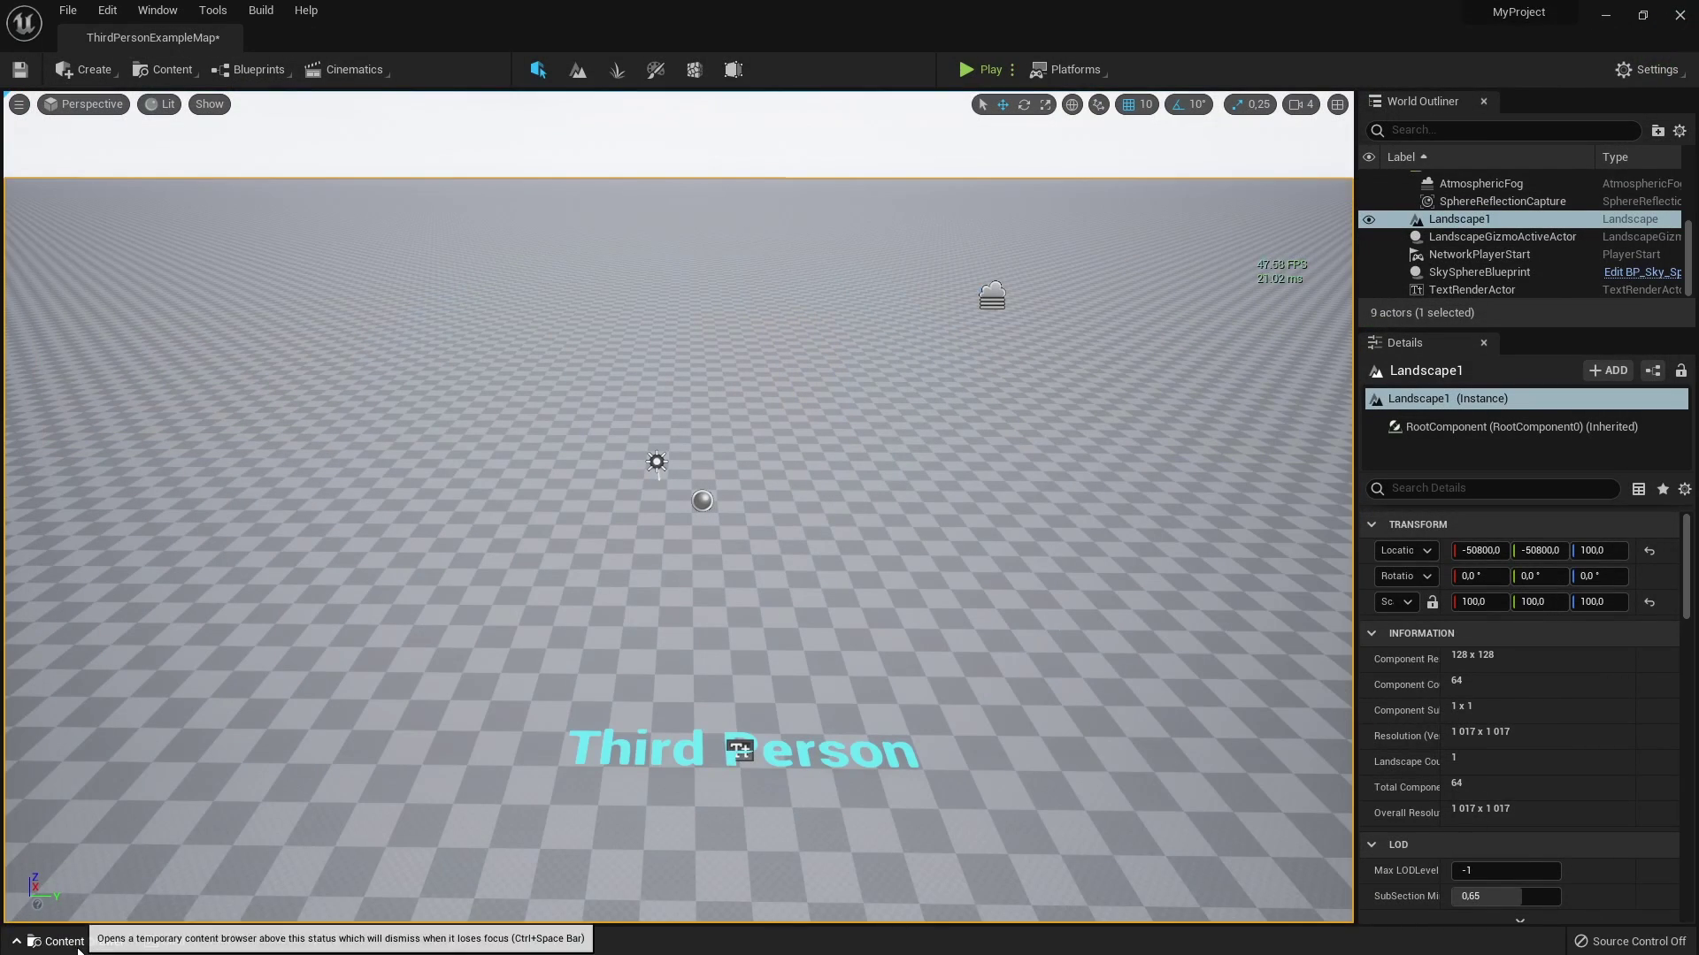
Drag the preview sphere mesh from the Content Drawer into the level centre
click(34, 941)
drag(1282, 712, 782, 489)
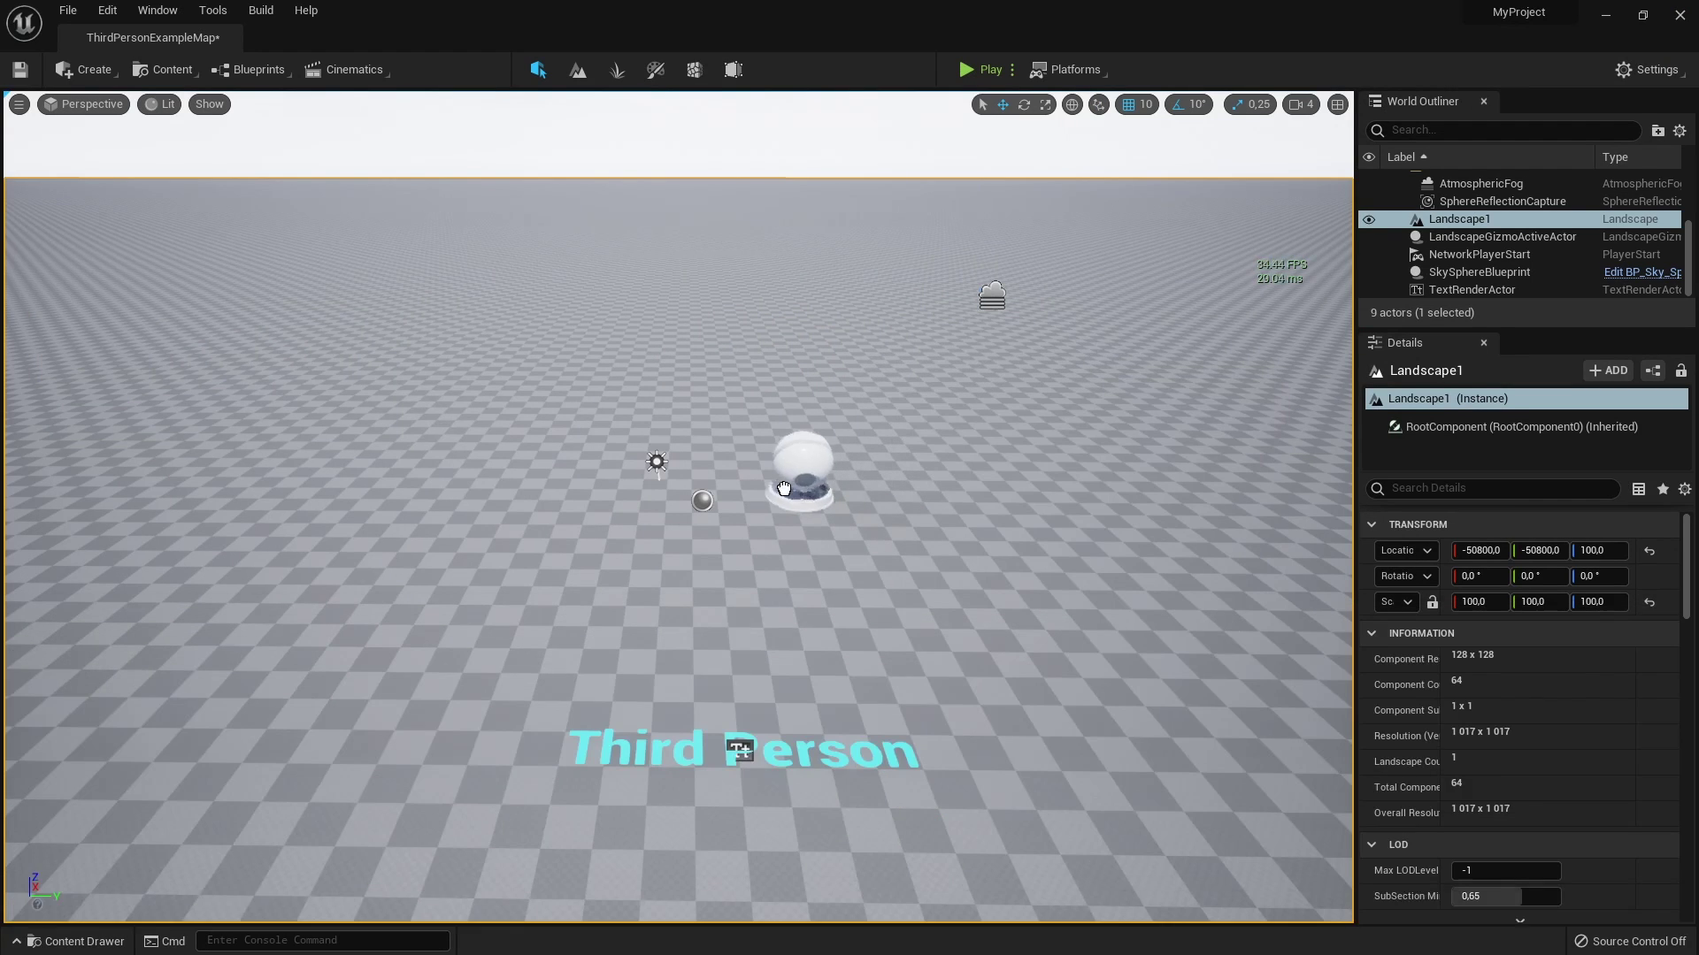
scroll(668, 380, up, 5)
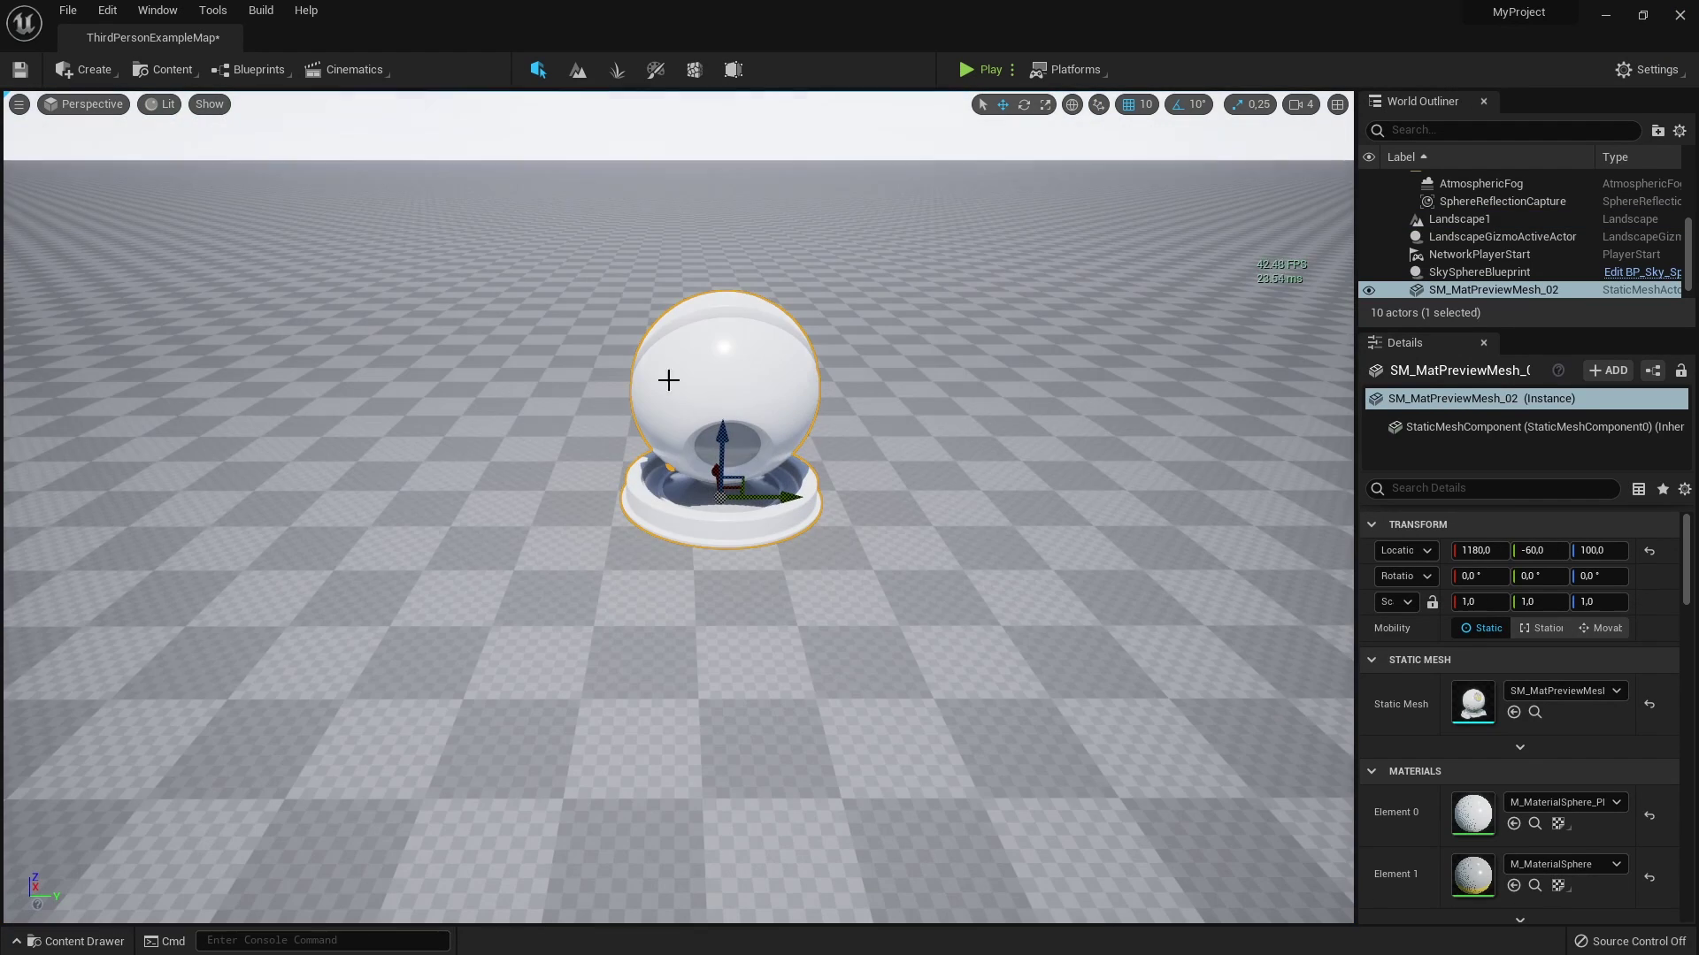
Open Window > Statistics and widen its Tris and Size columns to show full values
click(177, 10)
mouse_move(265, 318)
click(486, 319)
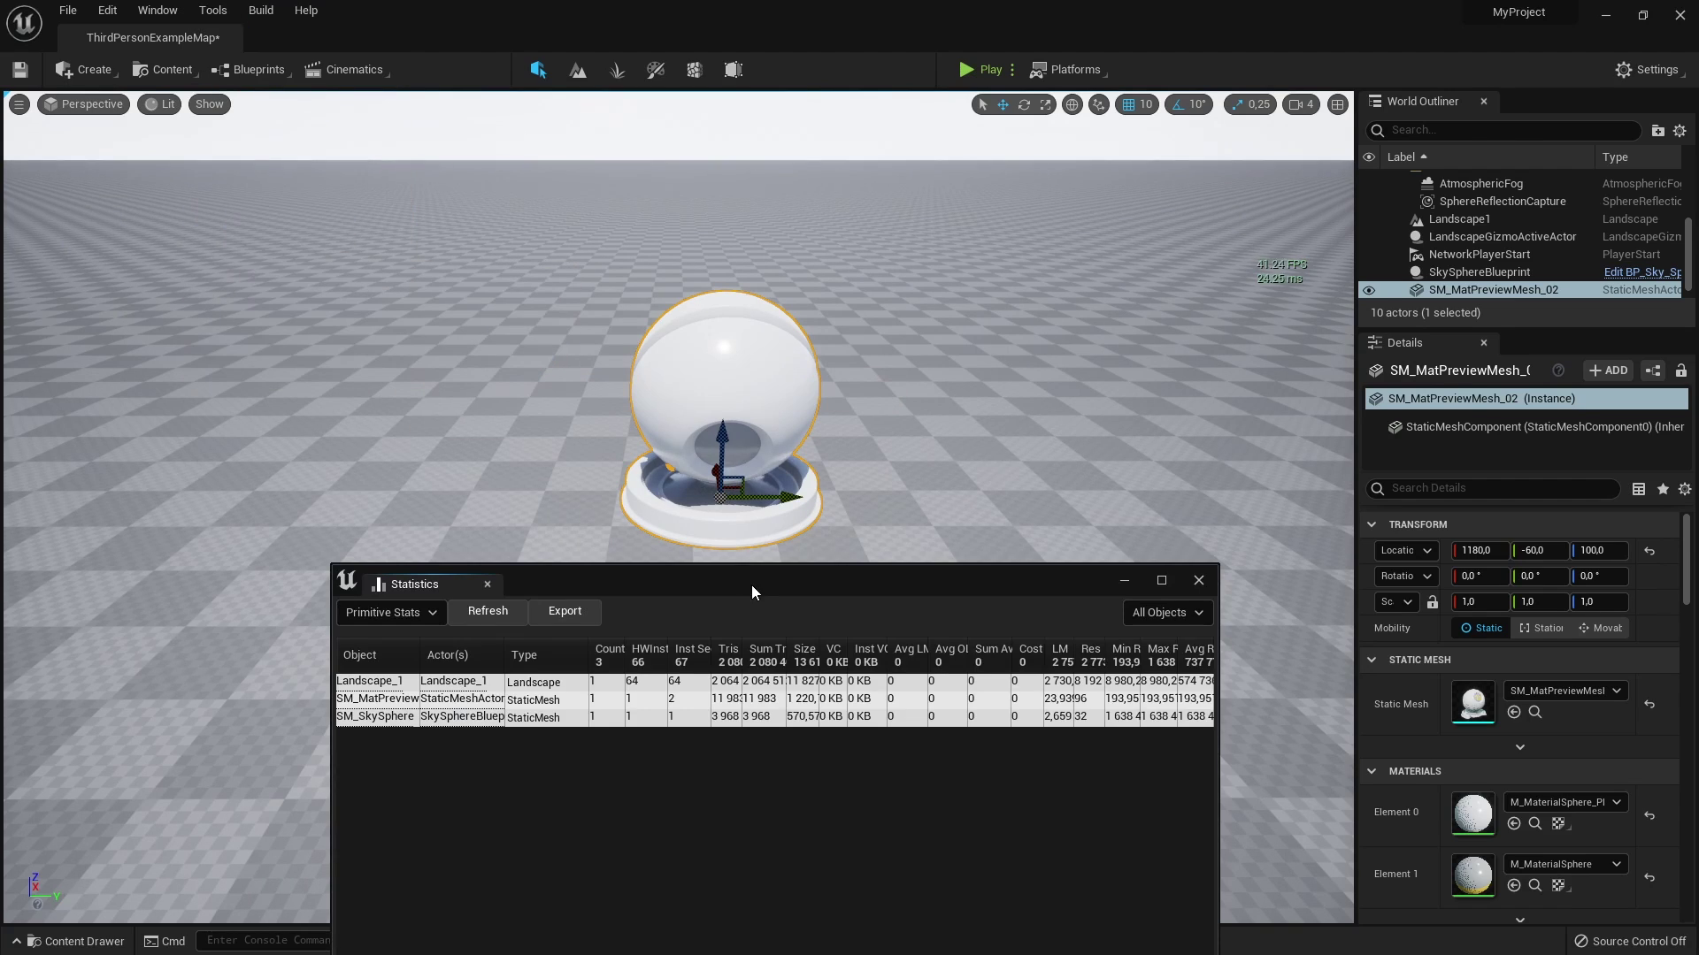
drag(751, 586, 738, 539)
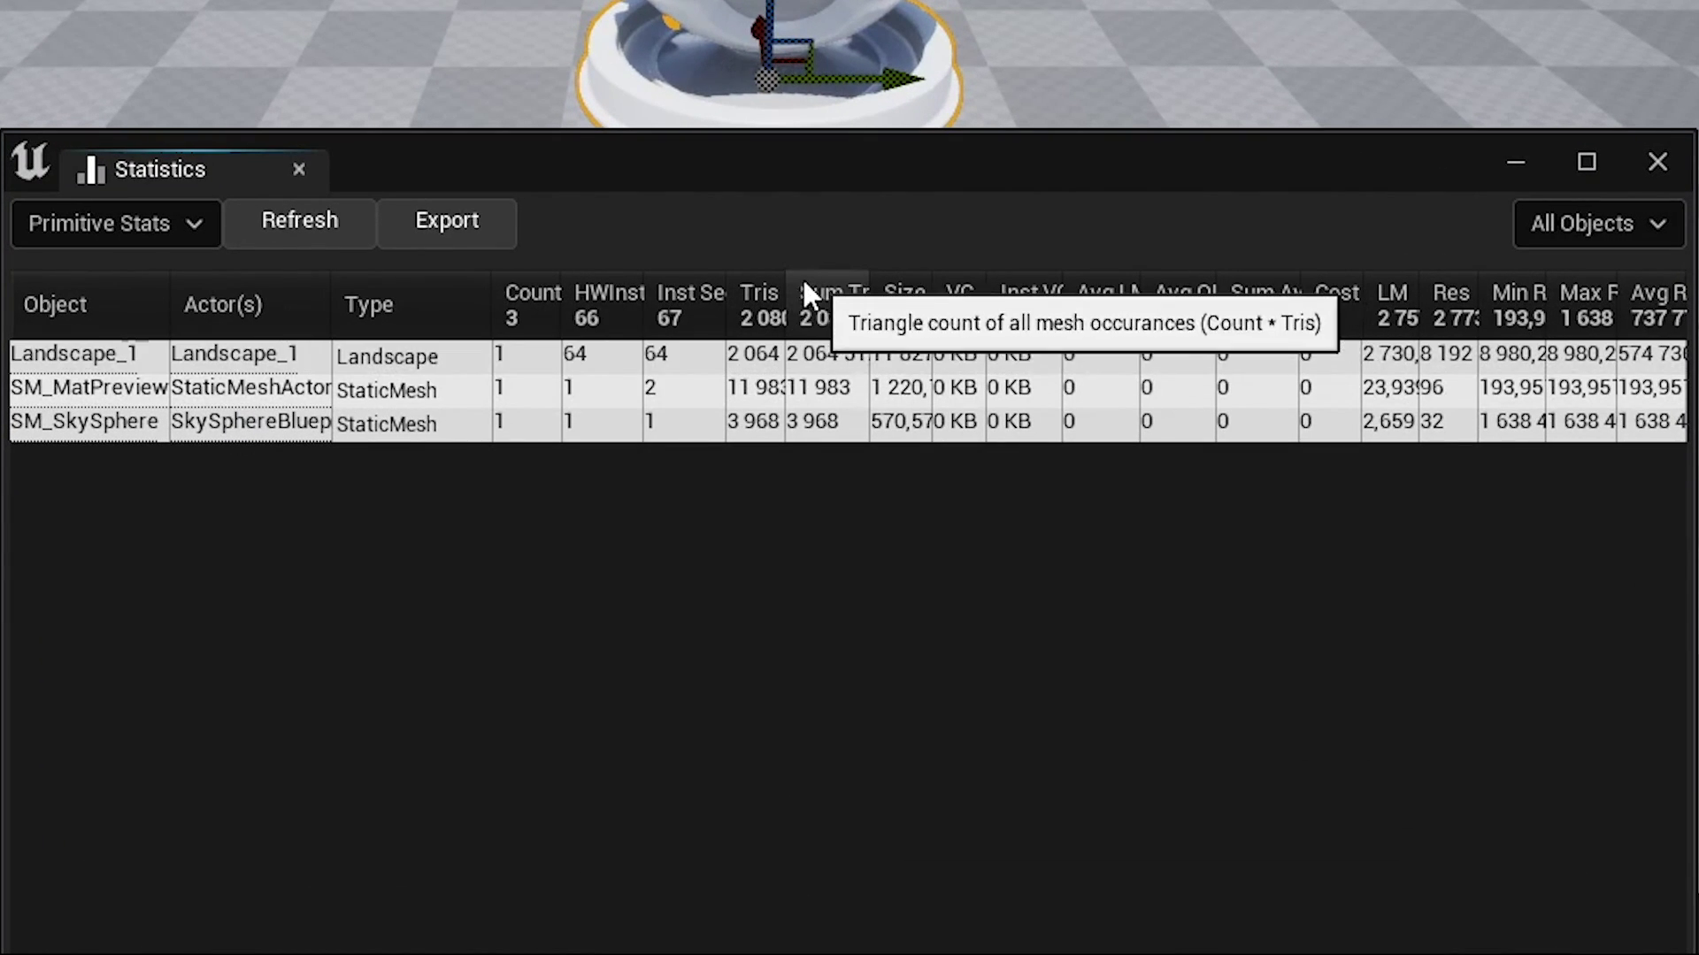
drag(785, 292, 839, 291)
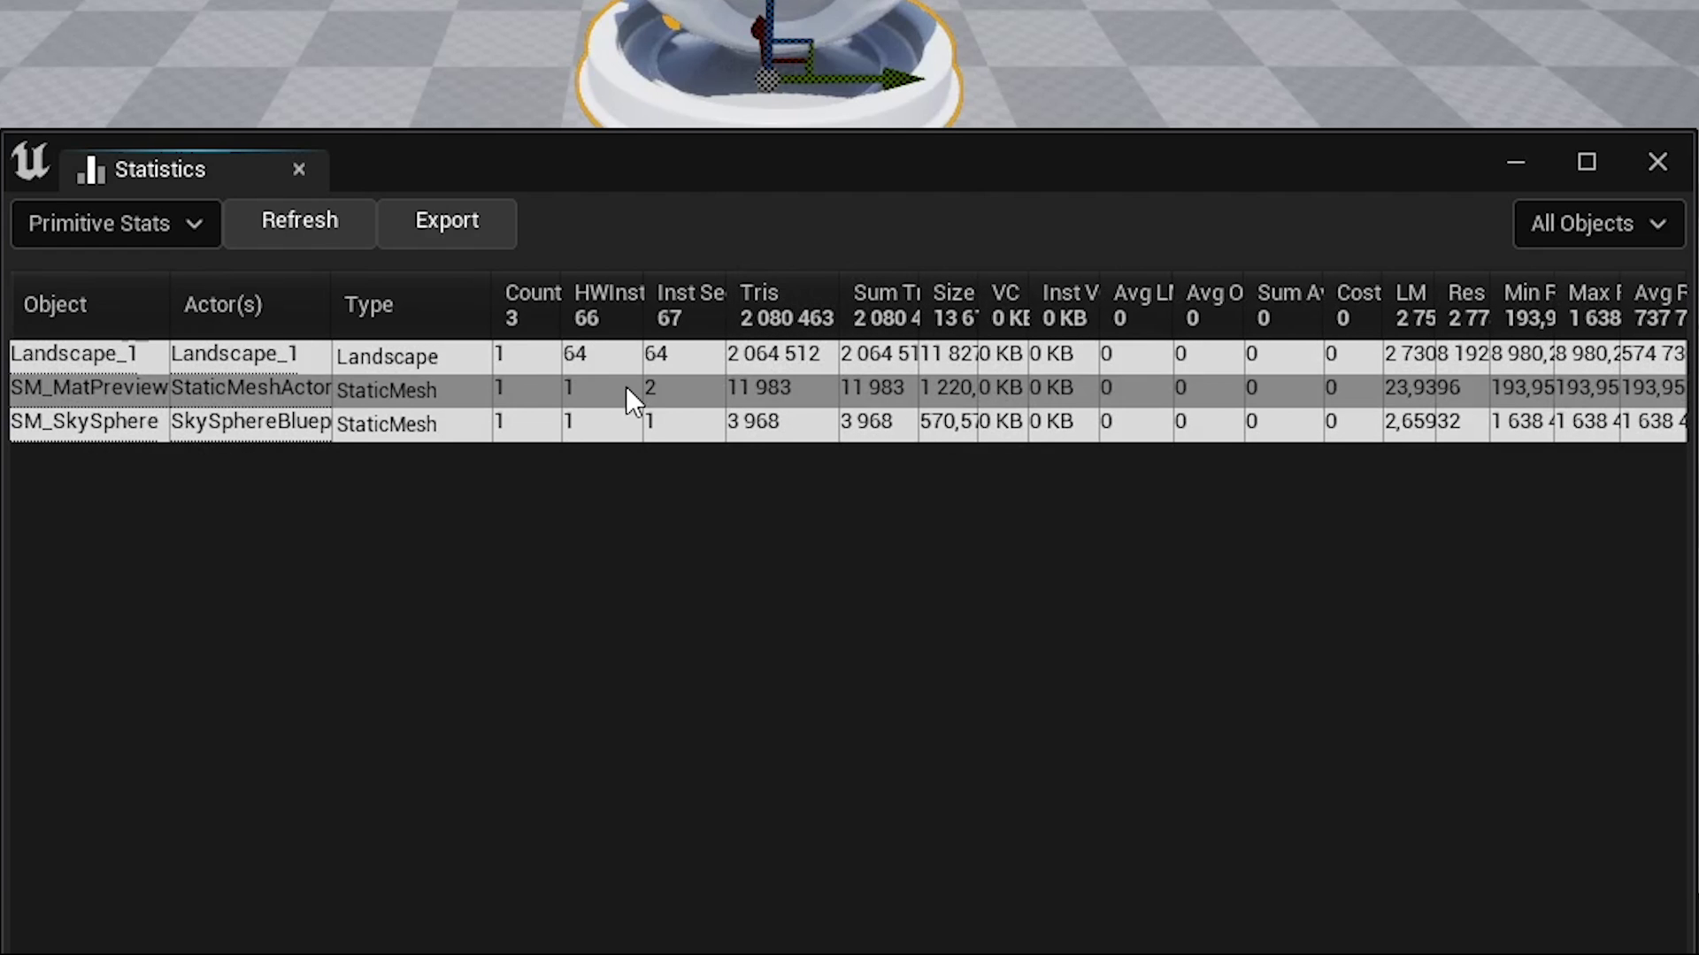
drag(978, 297, 1075, 300)
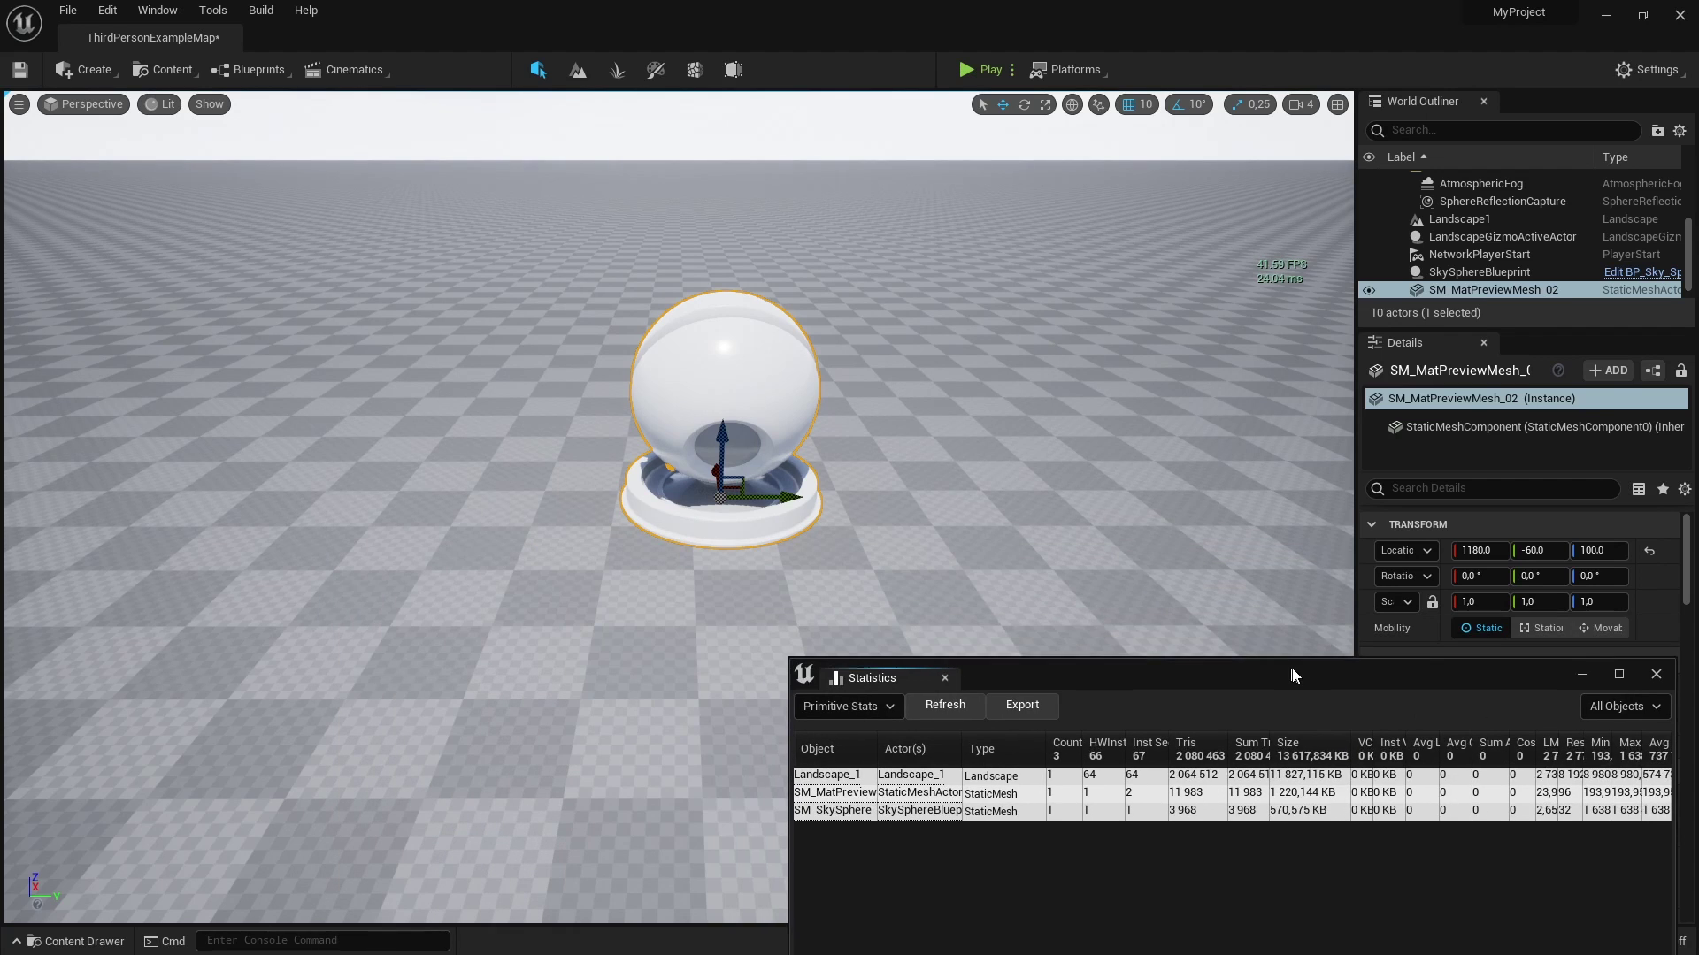
drag(843, 685, 862, 697)
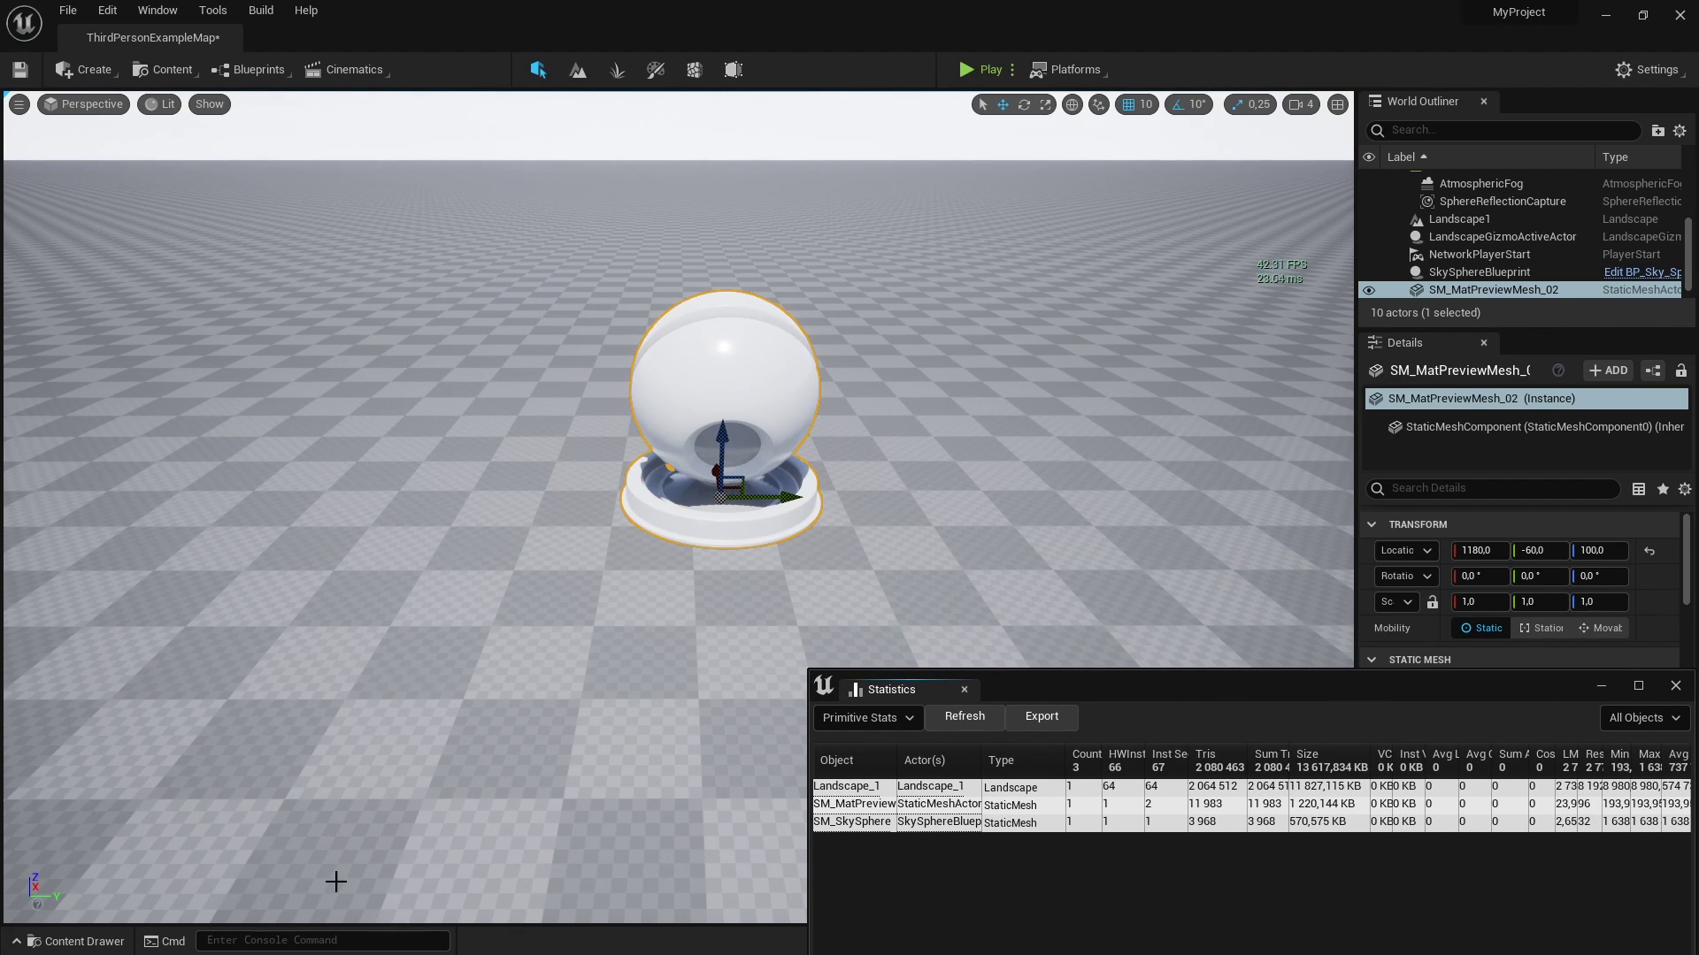
Place a second SM_MatPreviewMesh sphere into the level beside the first
click(77, 940)
drag(1066, 690, 1128, 839)
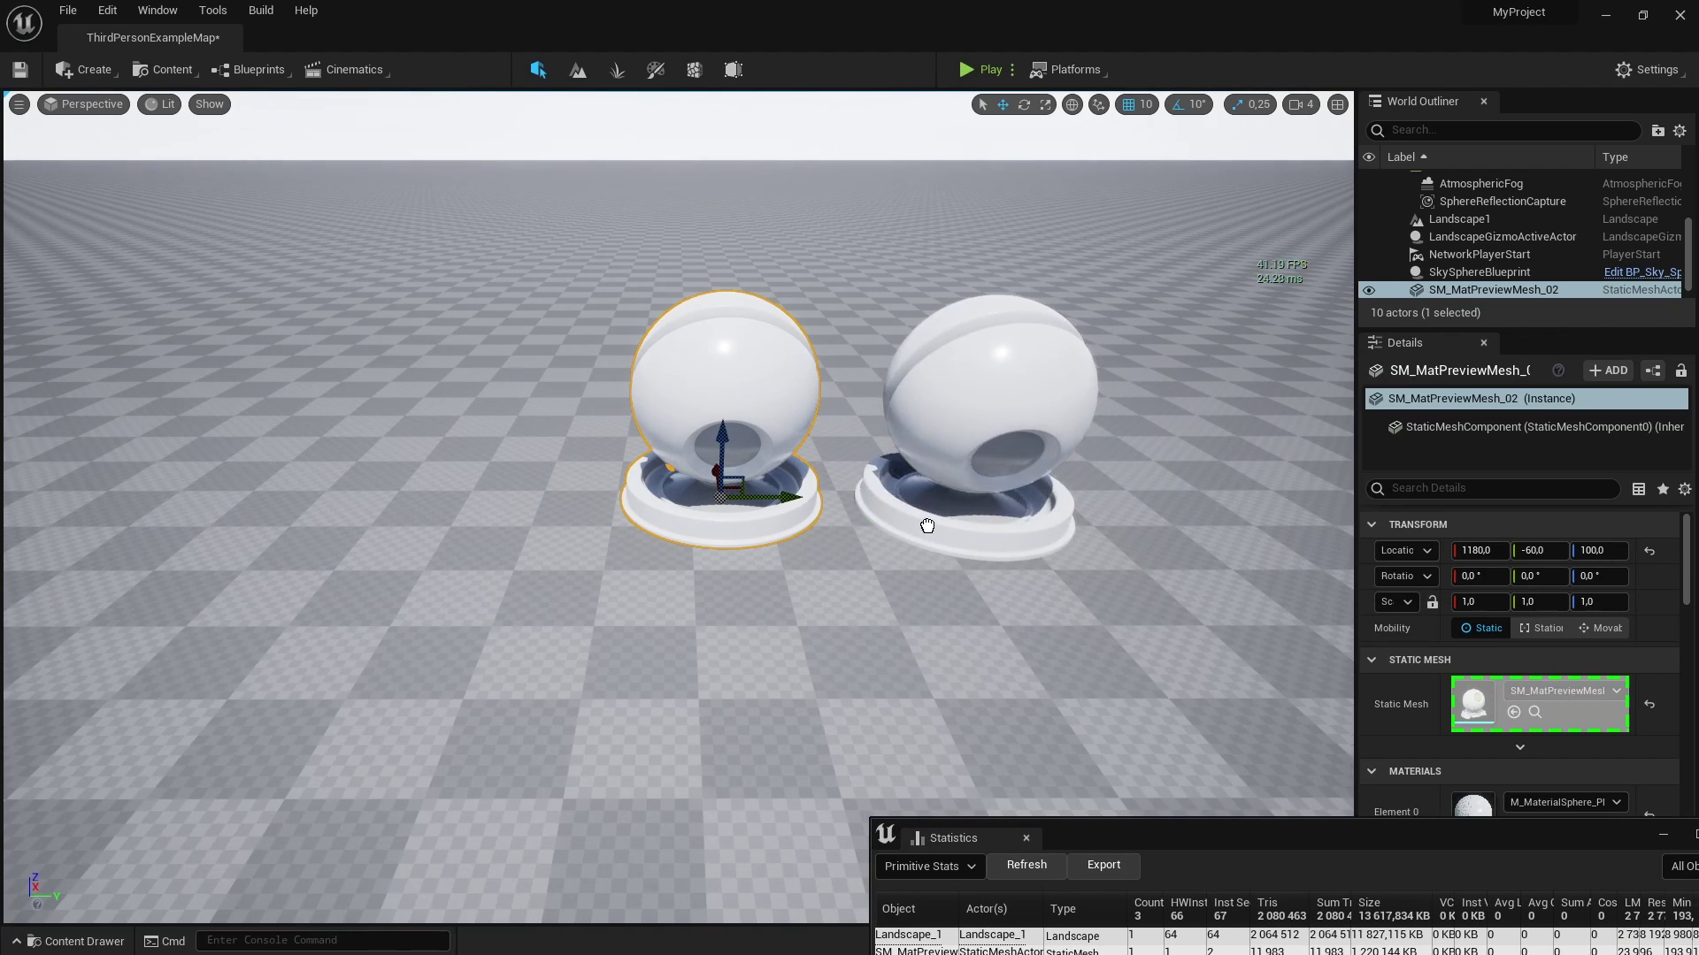
drag(1252, 763, 925, 522)
scroll(670, 452, down, 3)
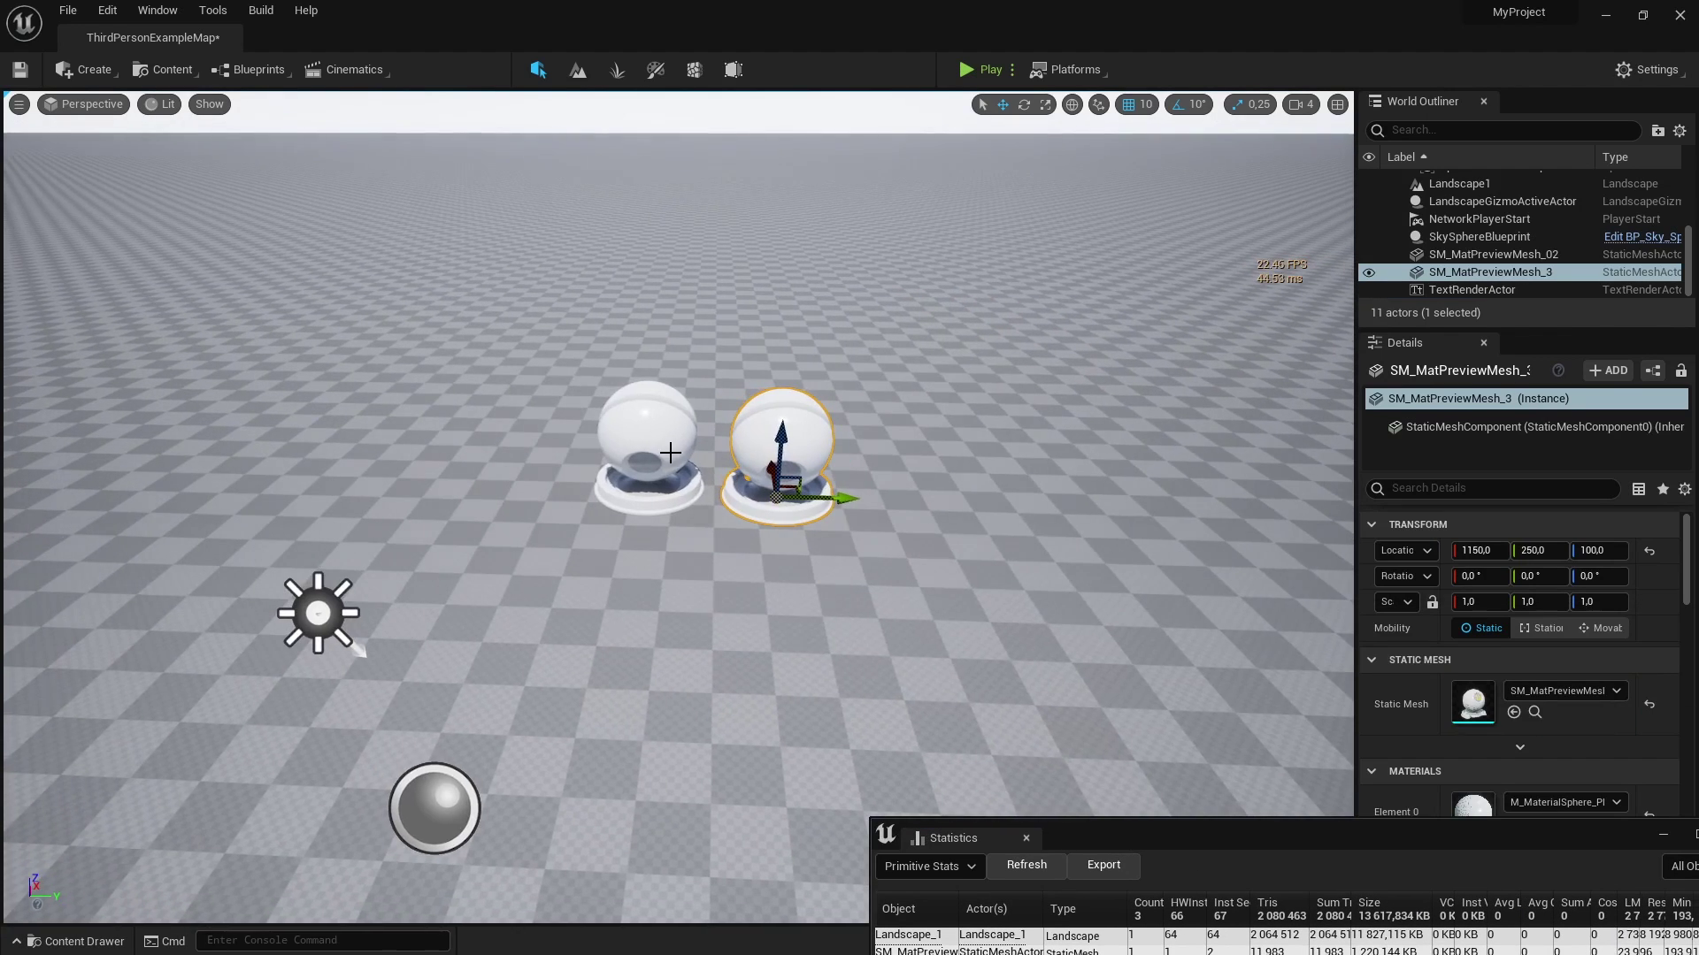
Select both spheres and Alt-drag copies to the right to build a row
ctrl+click(670, 452)
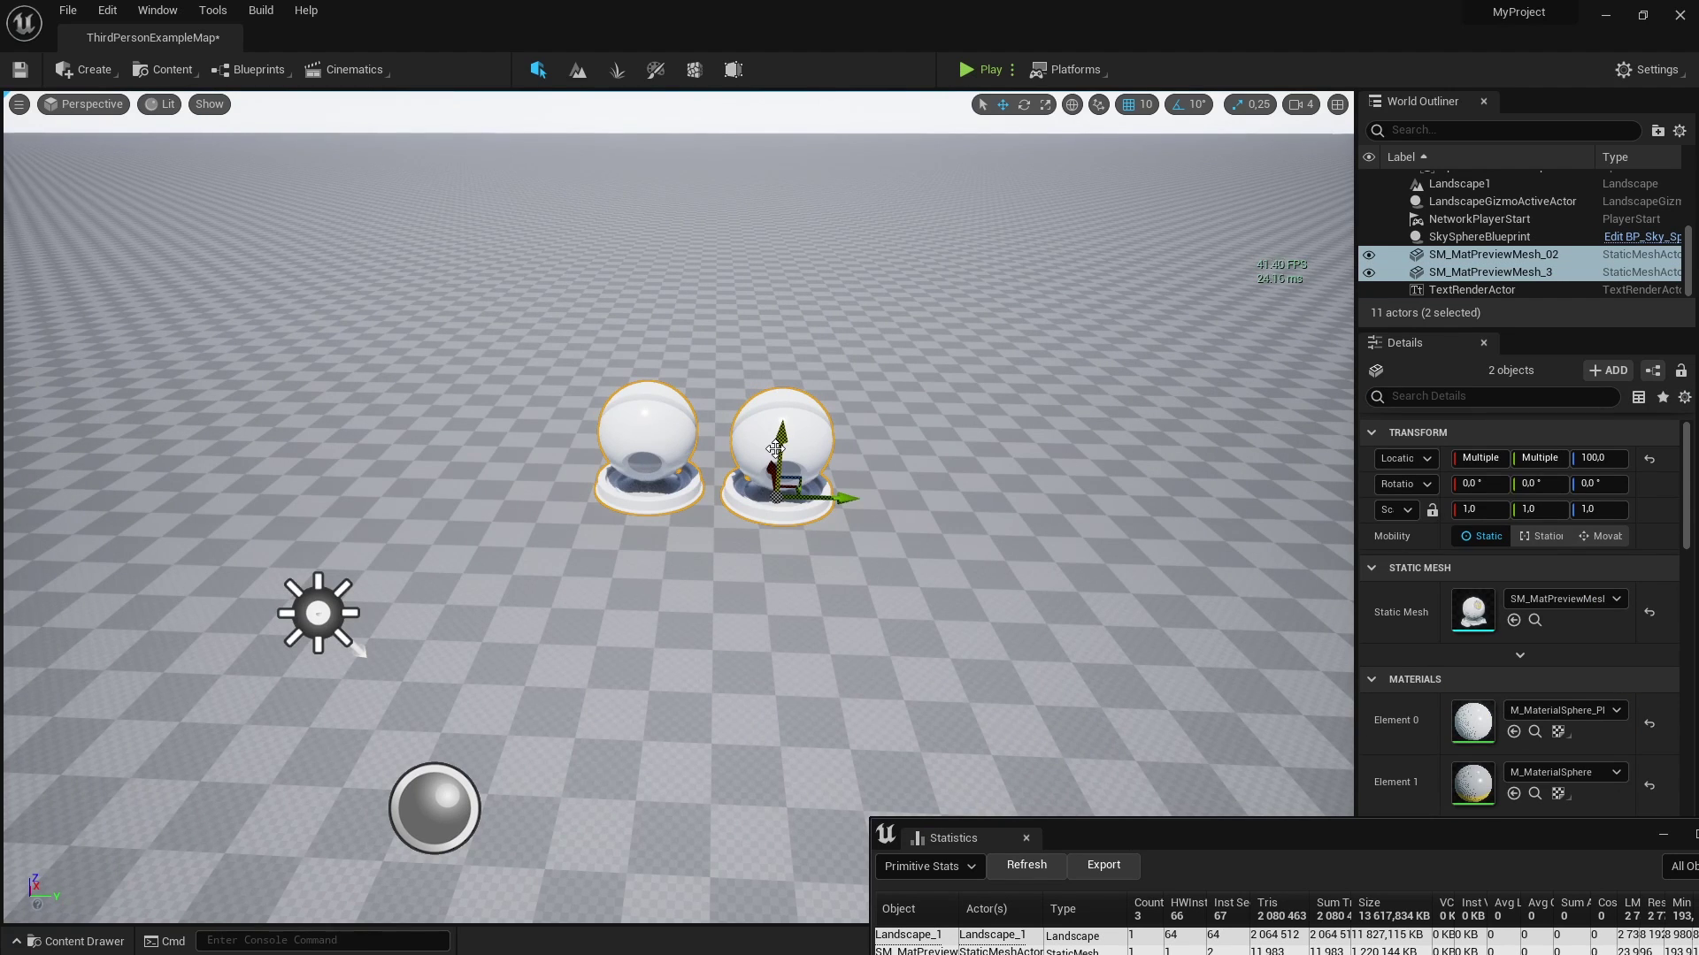
alt+drag(837, 503, 1116, 500)
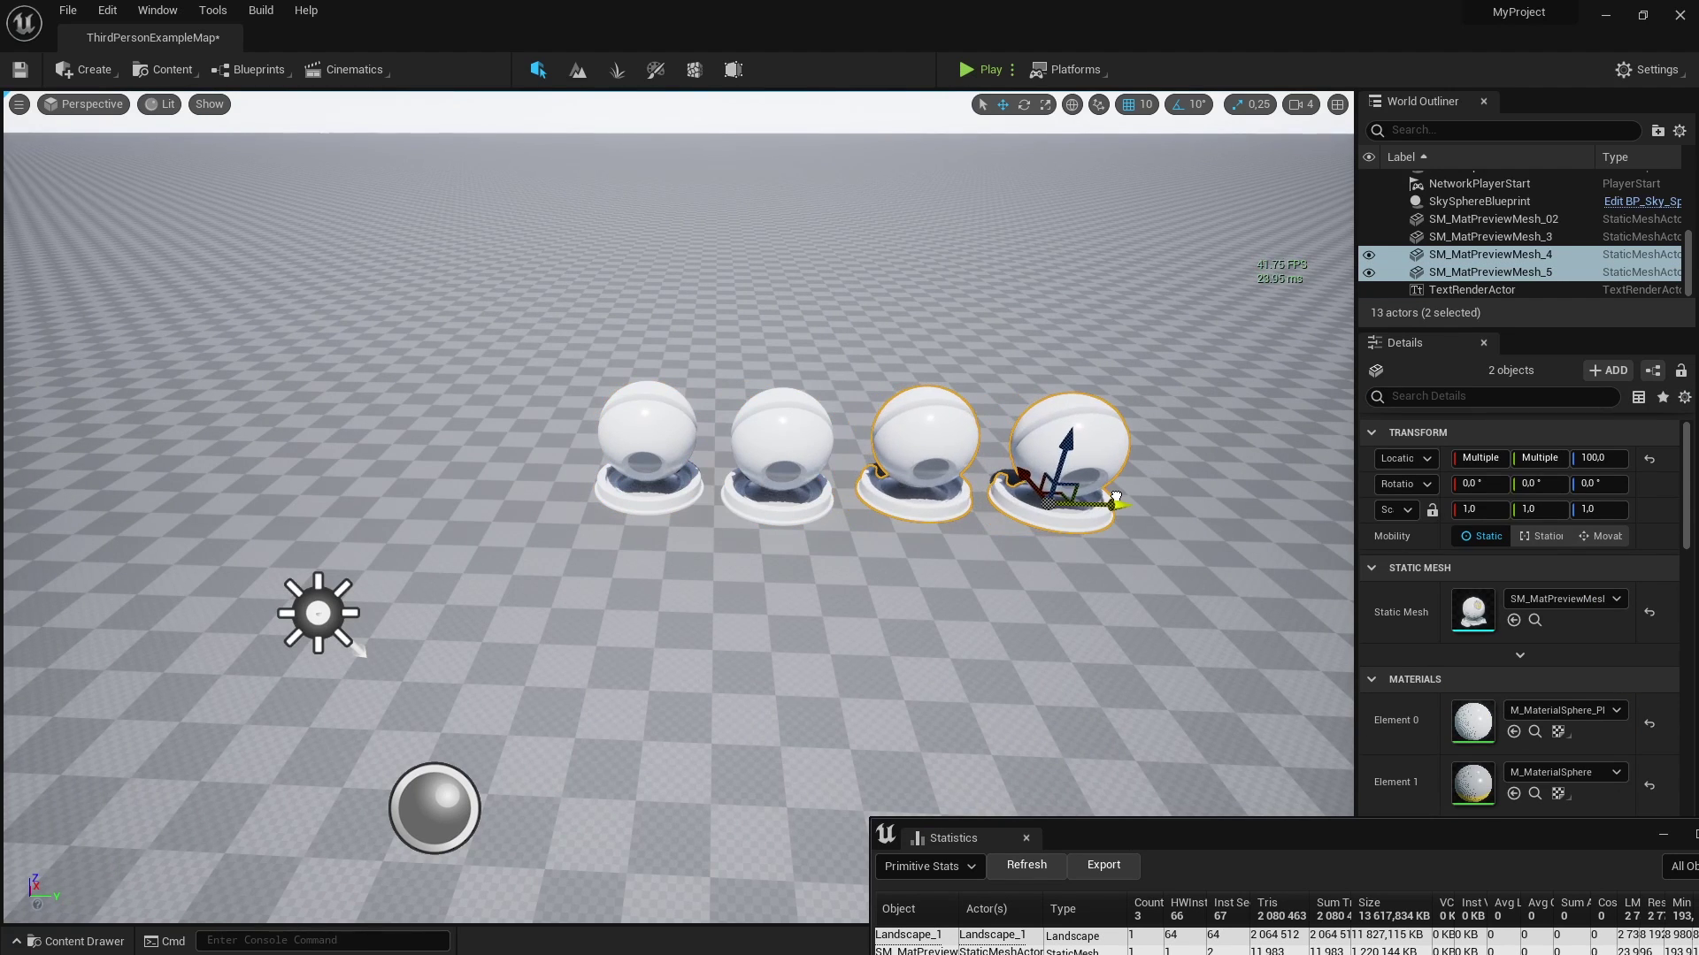
key(f)
alt+drag(846, 498, 1284, 514)
key(f)
alt+drag(1044, 517, 1255, 518)
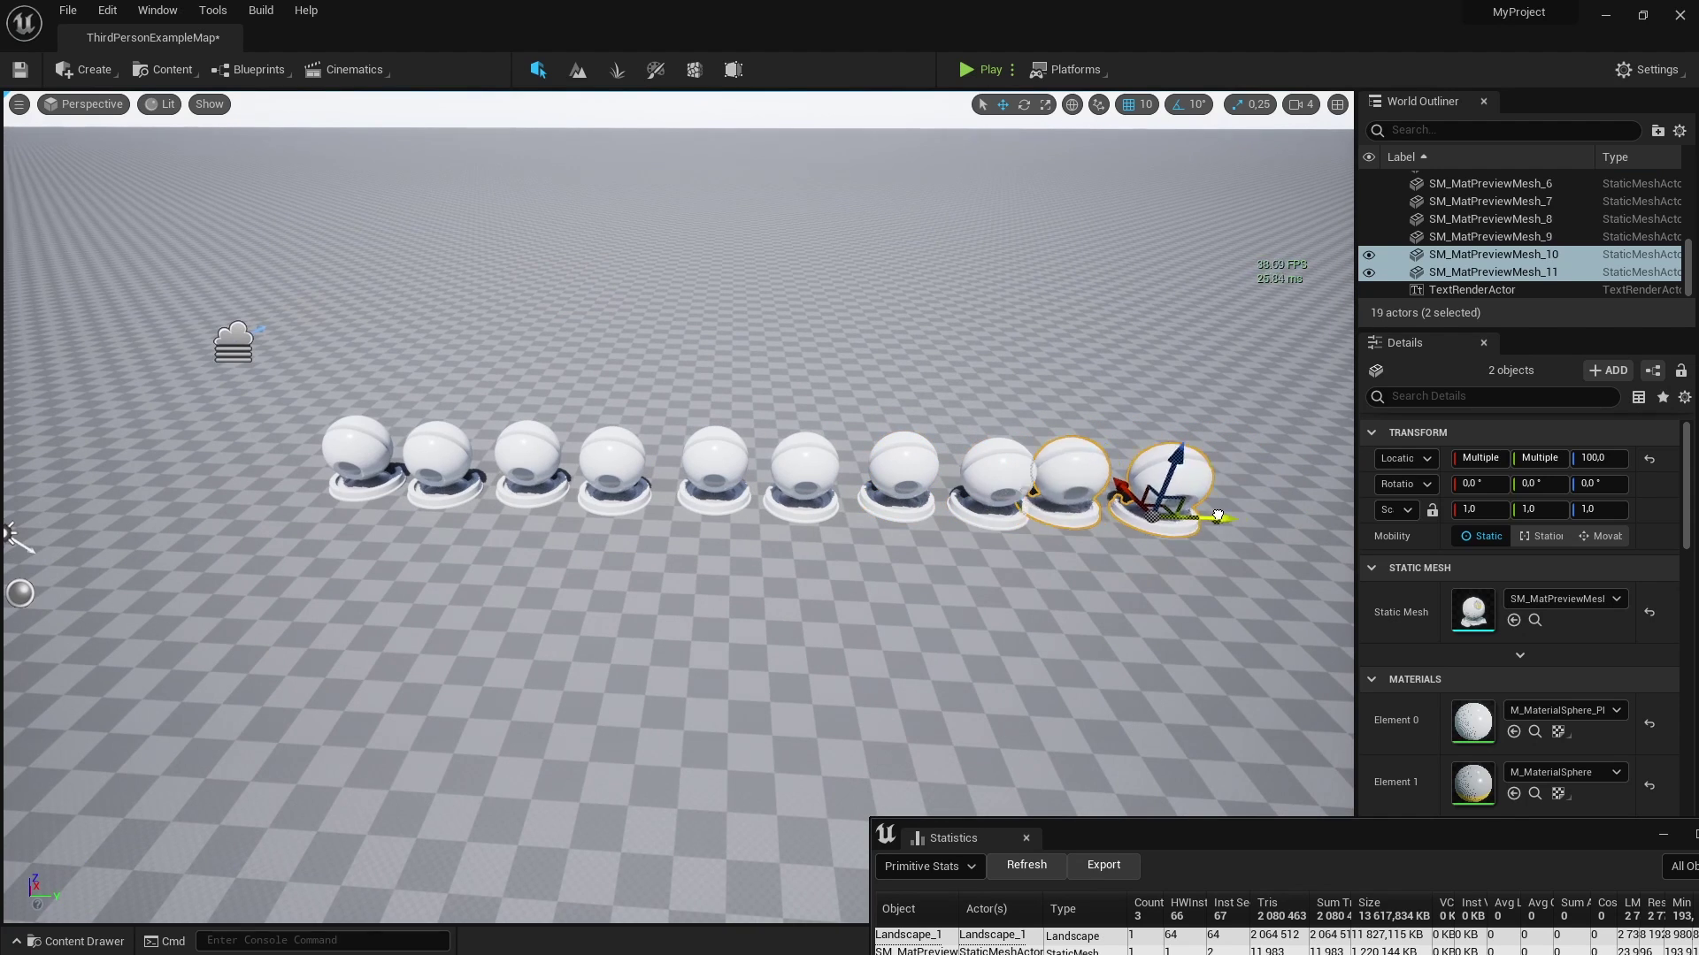
Select the ten-sphere row in the Outliner and Alt-drag it into several new rows
click(1548, 273)
scroll(1543, 255, up, 3)
scroll(1542, 254, up, 2)
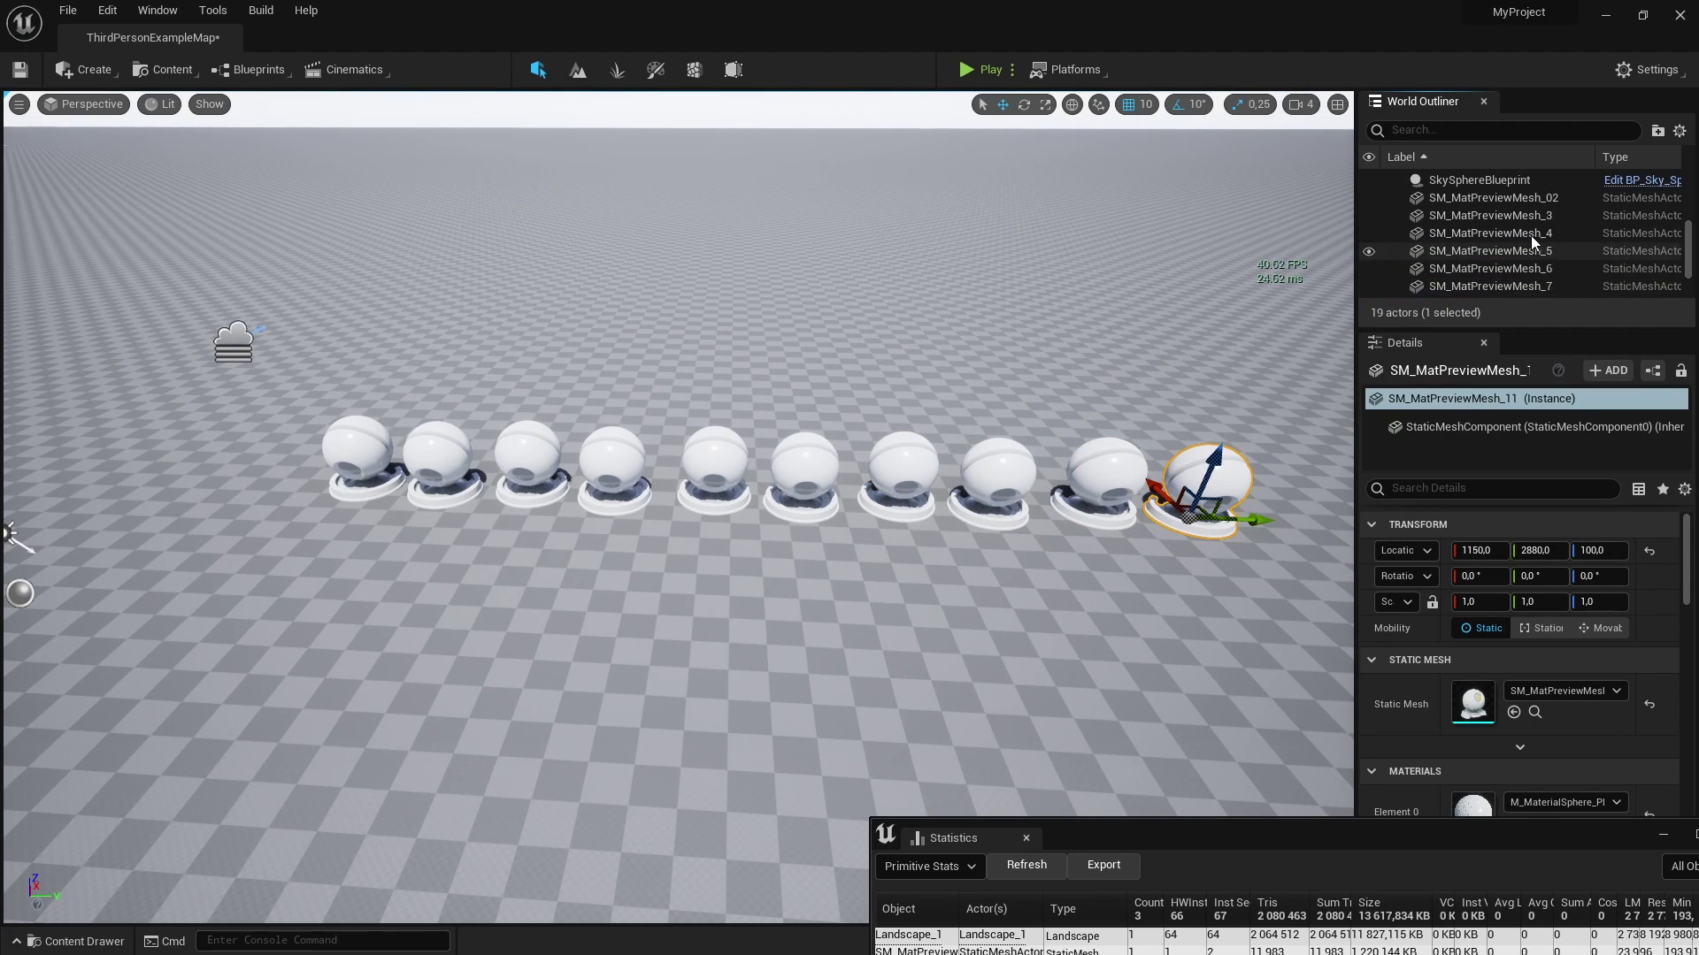
shift+click(1502, 199)
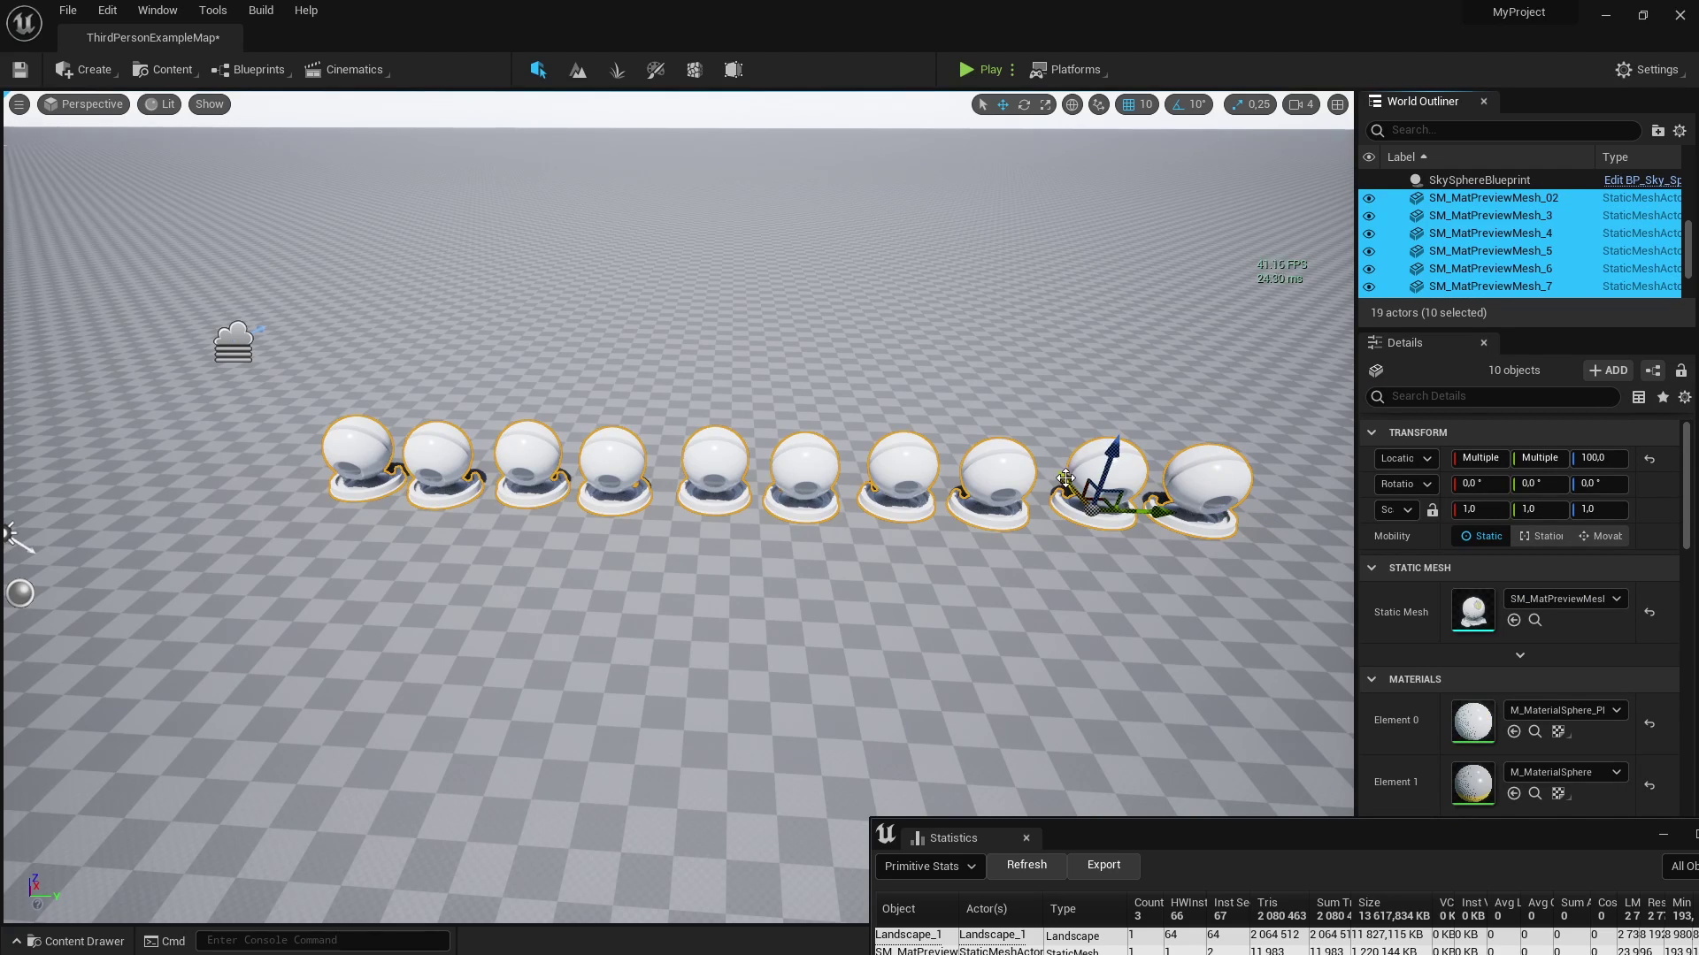
scroll(1066, 478, down, 2)
alt+drag(1019, 429, 1213, 485)
right_drag(1212, 485, 708, 548)
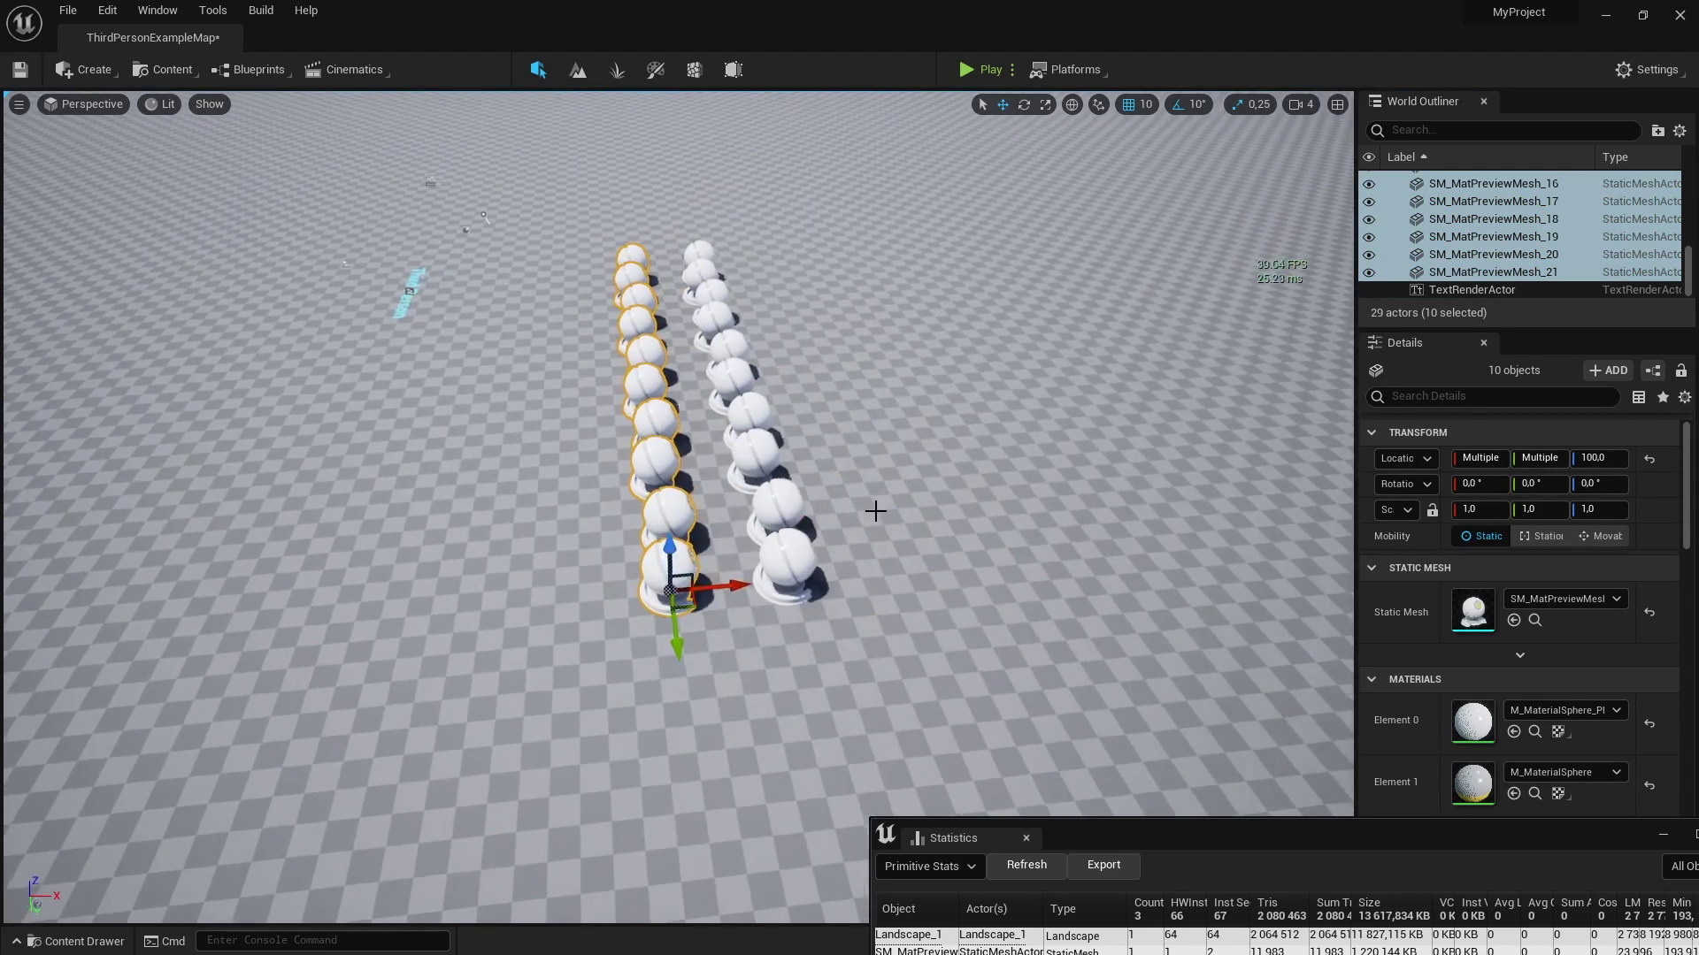
mouse_move(721, 549)
alt+mouse_down()
mouse_move(1044, 531)
mouse_move(1033, 549)
mouse_move(1119, 531)
alt+mouse_up()
right_drag(1120, 531, 986, 265)
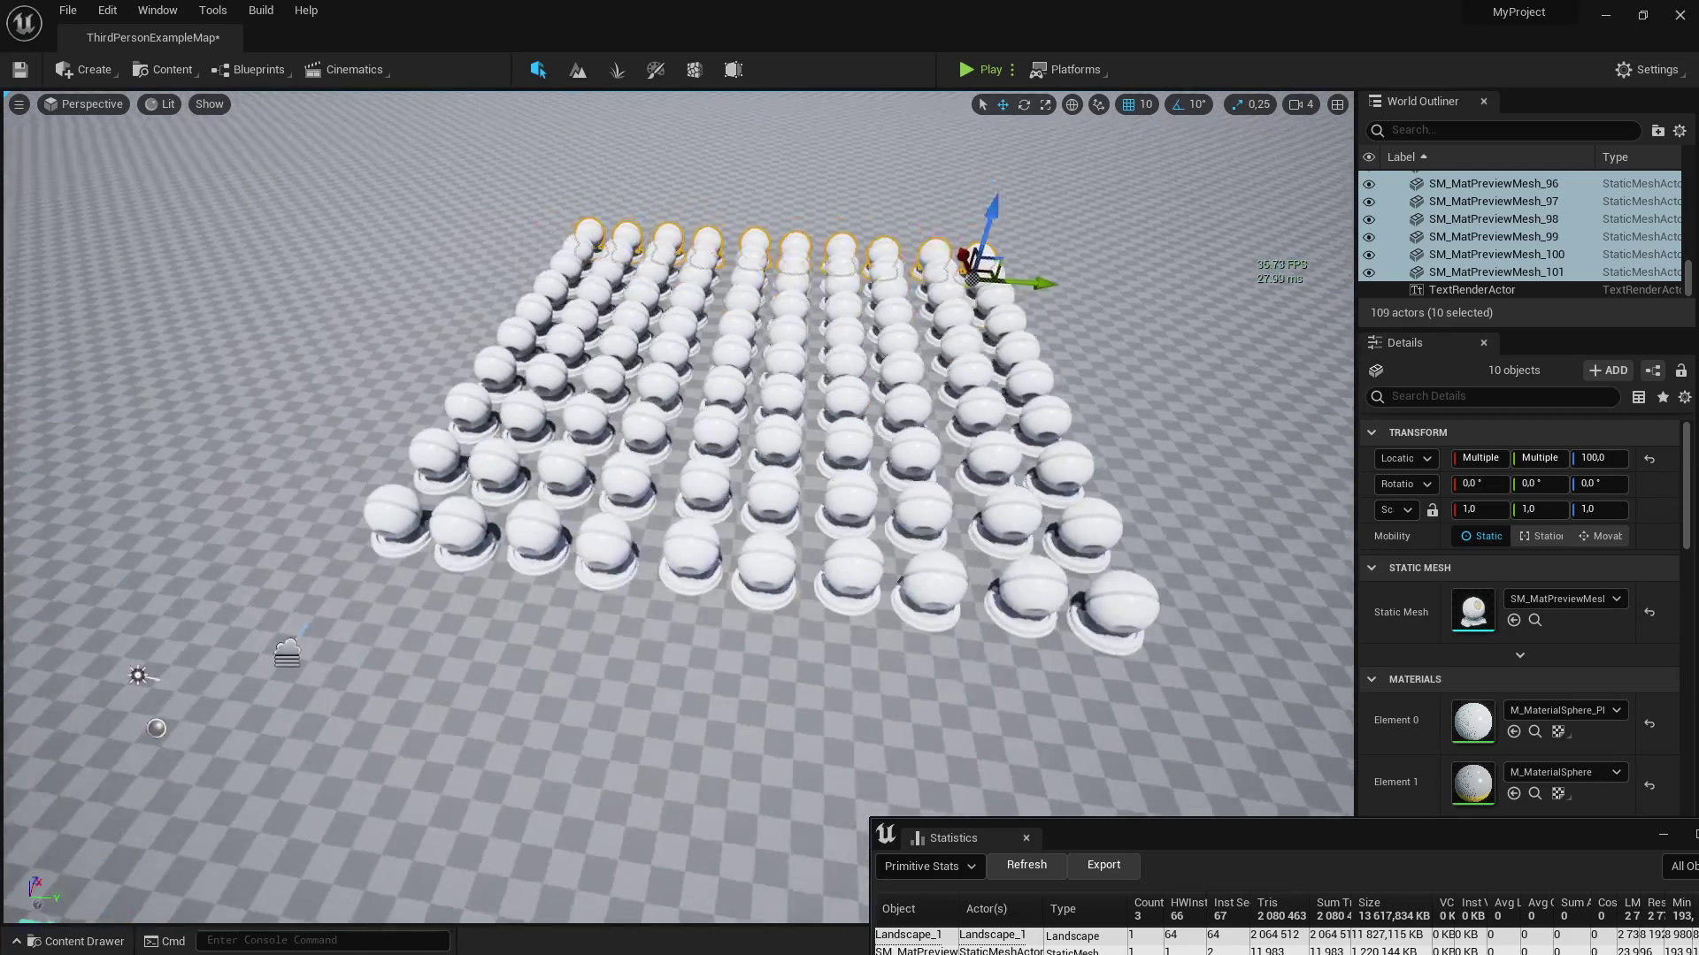
alt+shift+drag(985, 265, 907, 297)
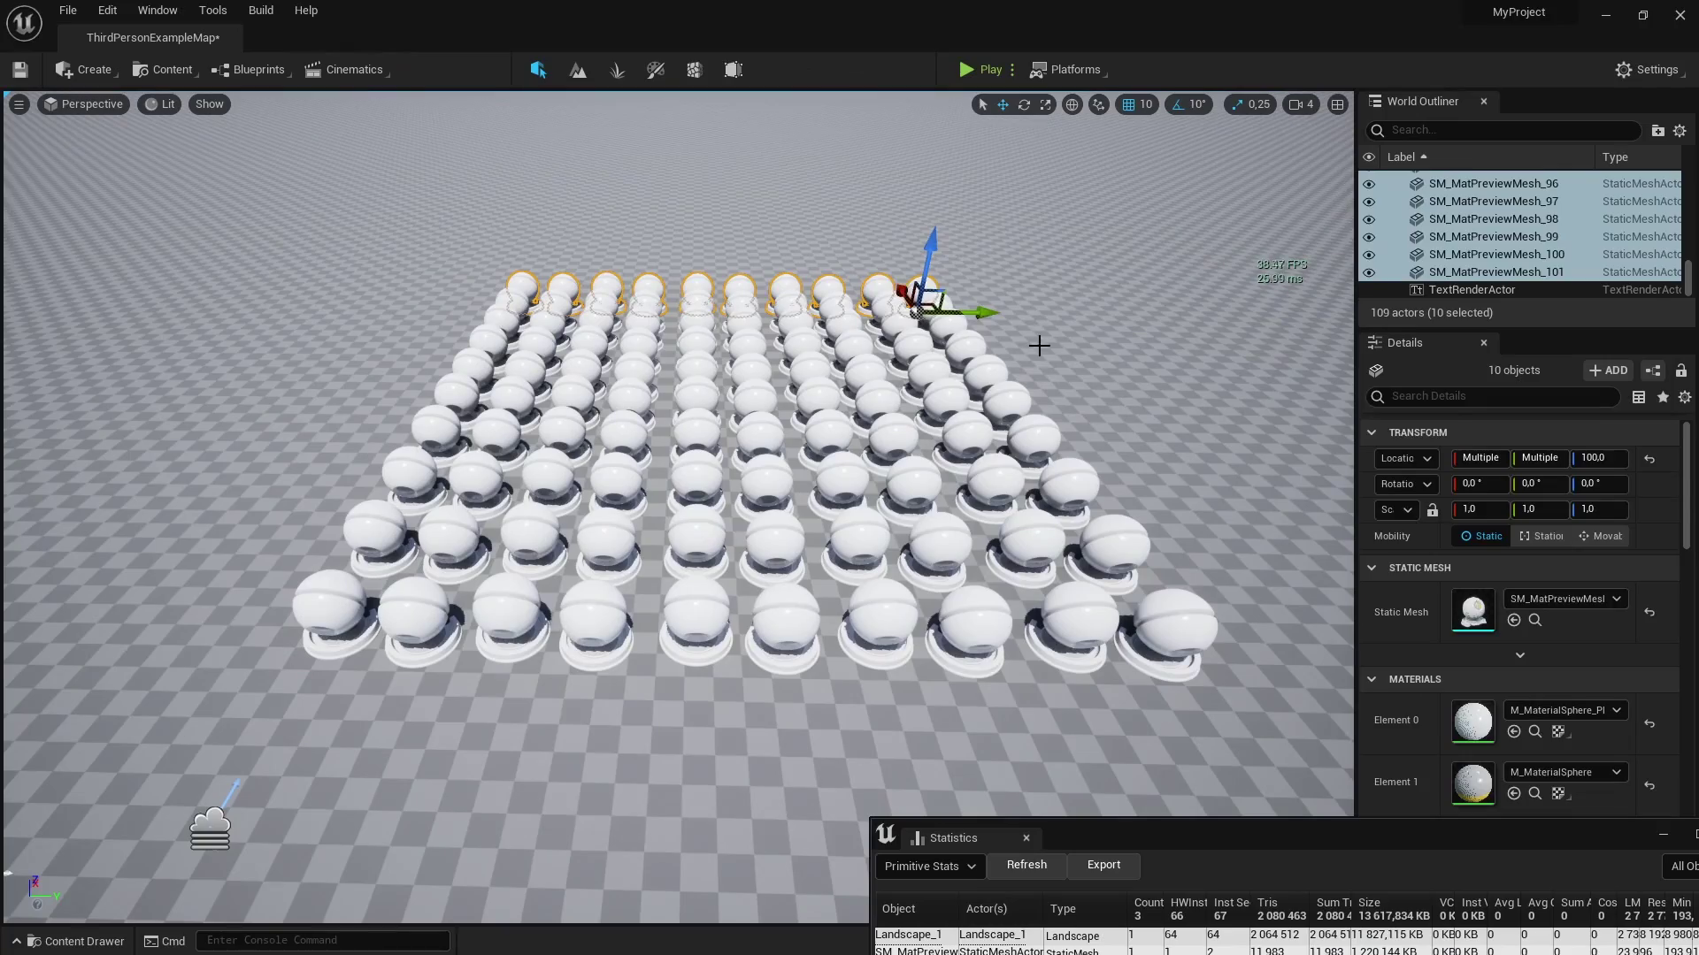
Select all 100 spheres, SM_MatPreviewMesh_02 through _100, and duplicate the block beside the grid
click(1495, 244)
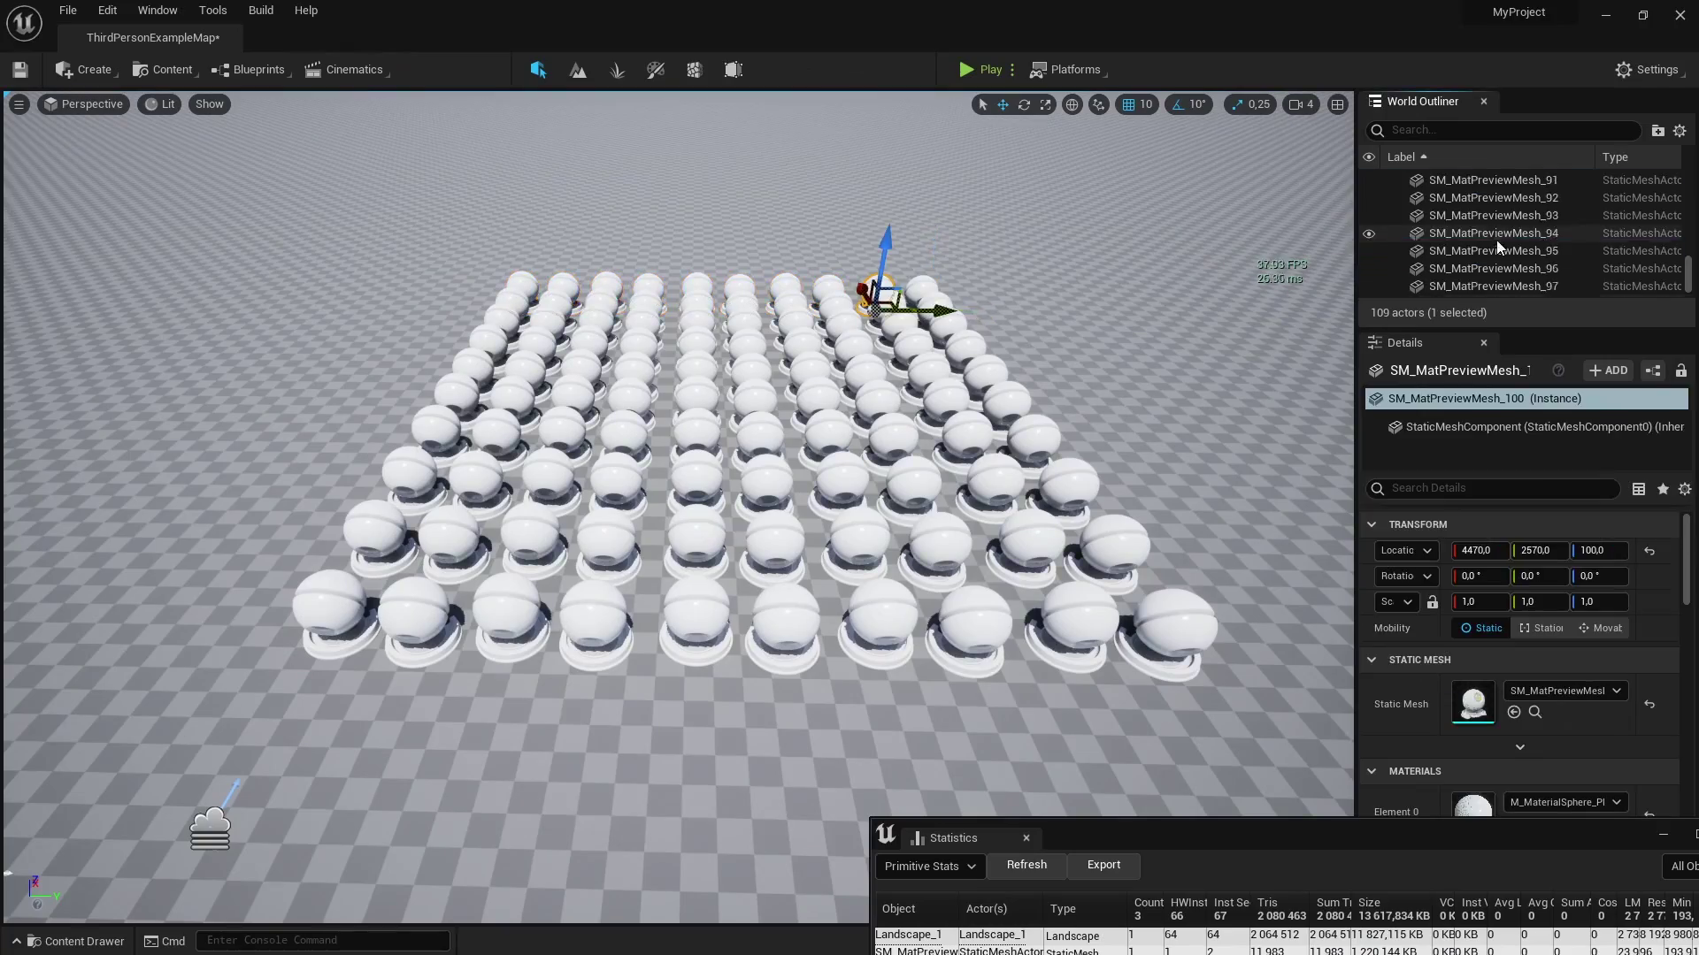
scroll(1495, 241, up, 10)
scroll(1511, 262, up, 10)
scroll(1514, 253, up, 5)
scroll(1504, 251, up, 5)
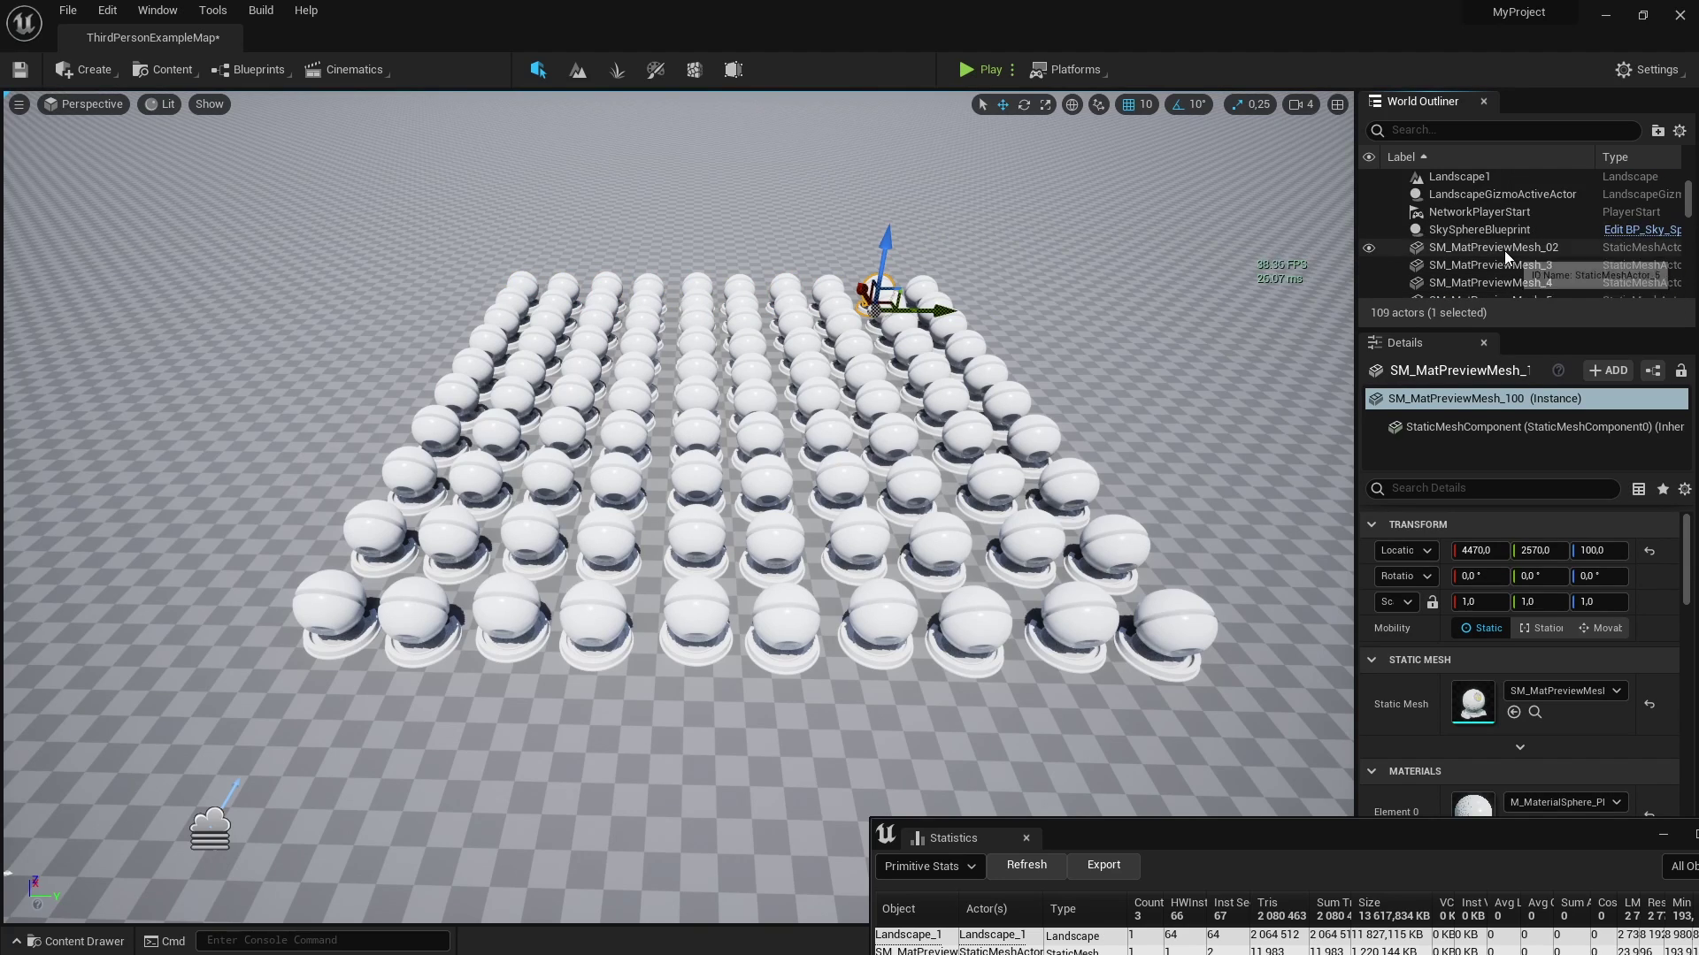
click(1504, 246)
drag(1688, 182, 1690, 283)
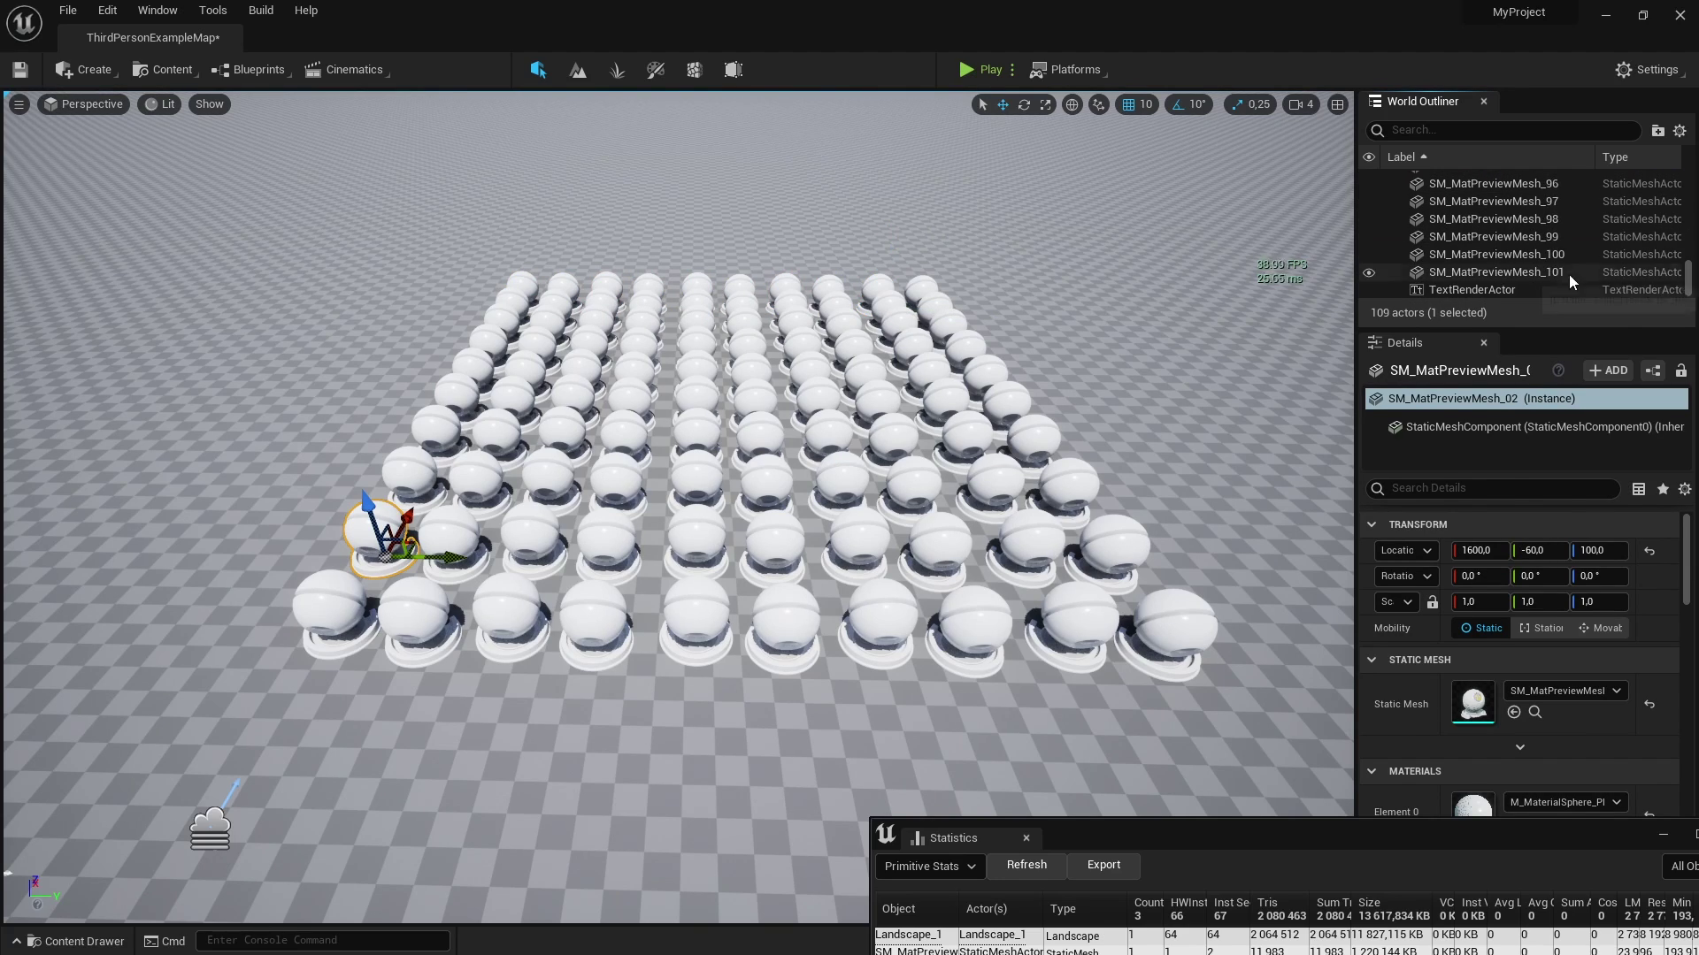
shift+click(1568, 274)
key(f)
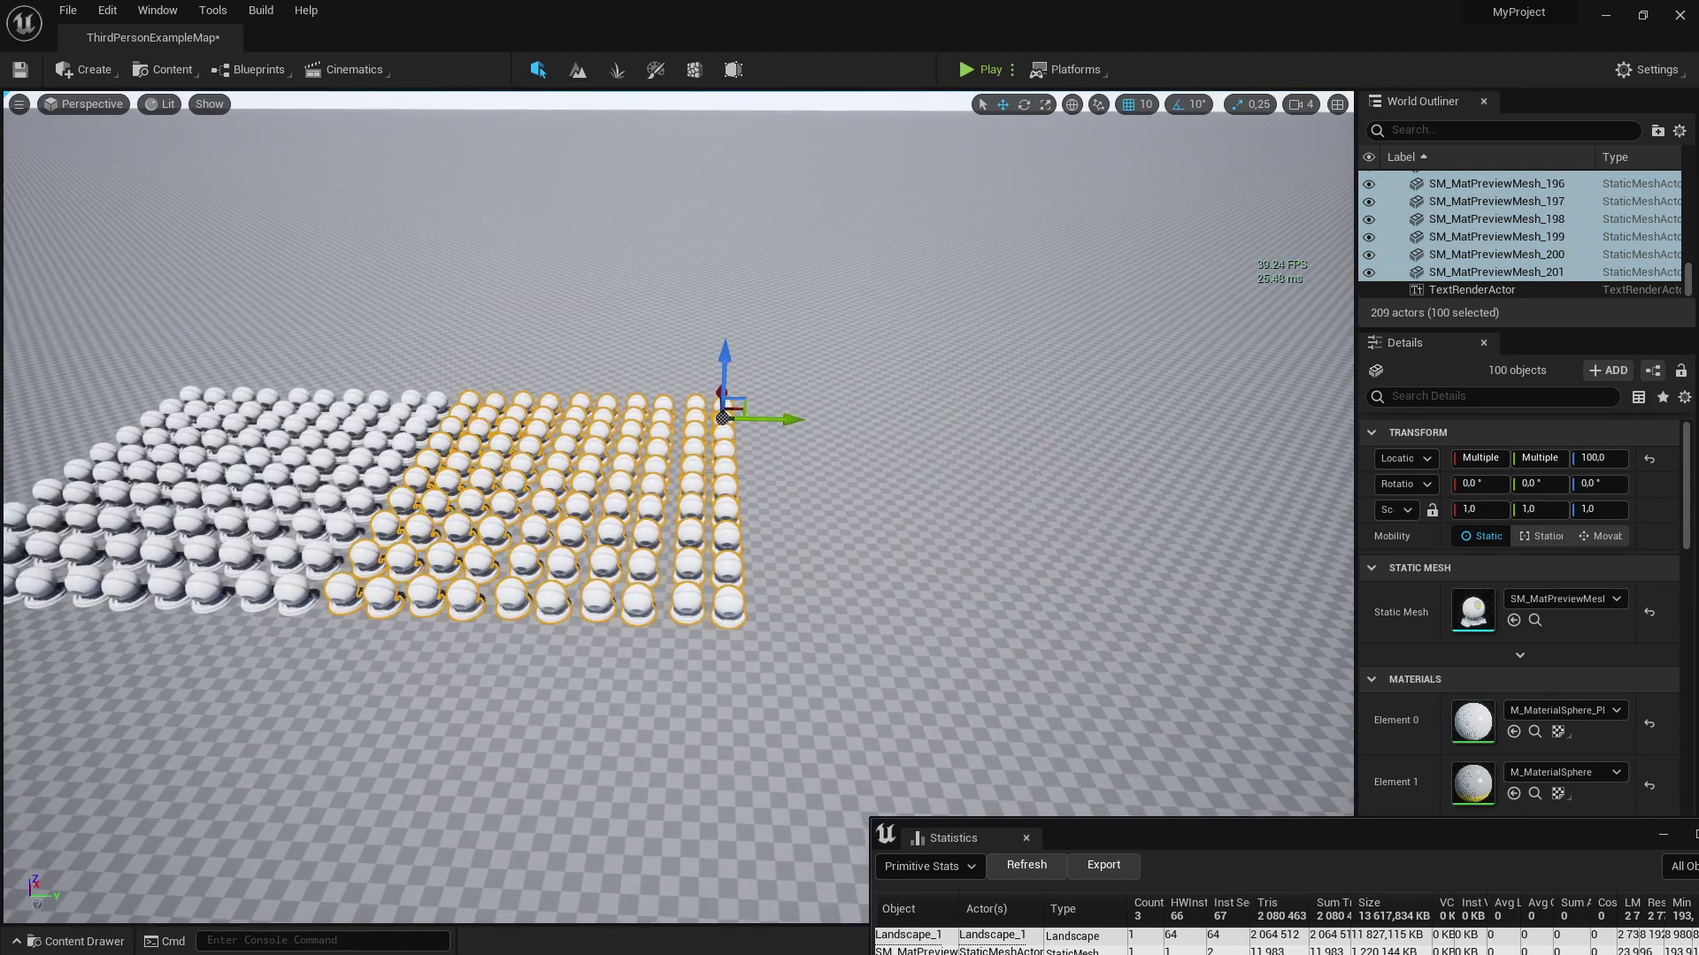
mouse_move(1025, 387)
alt+mouse_down()
mouse_move(1150, 435)
mouse_move(1207, 420)
mouse_move(991, 422)
mouse_move(1185, 403)
mouse_move(1027, 458)
alt+mouse_up()
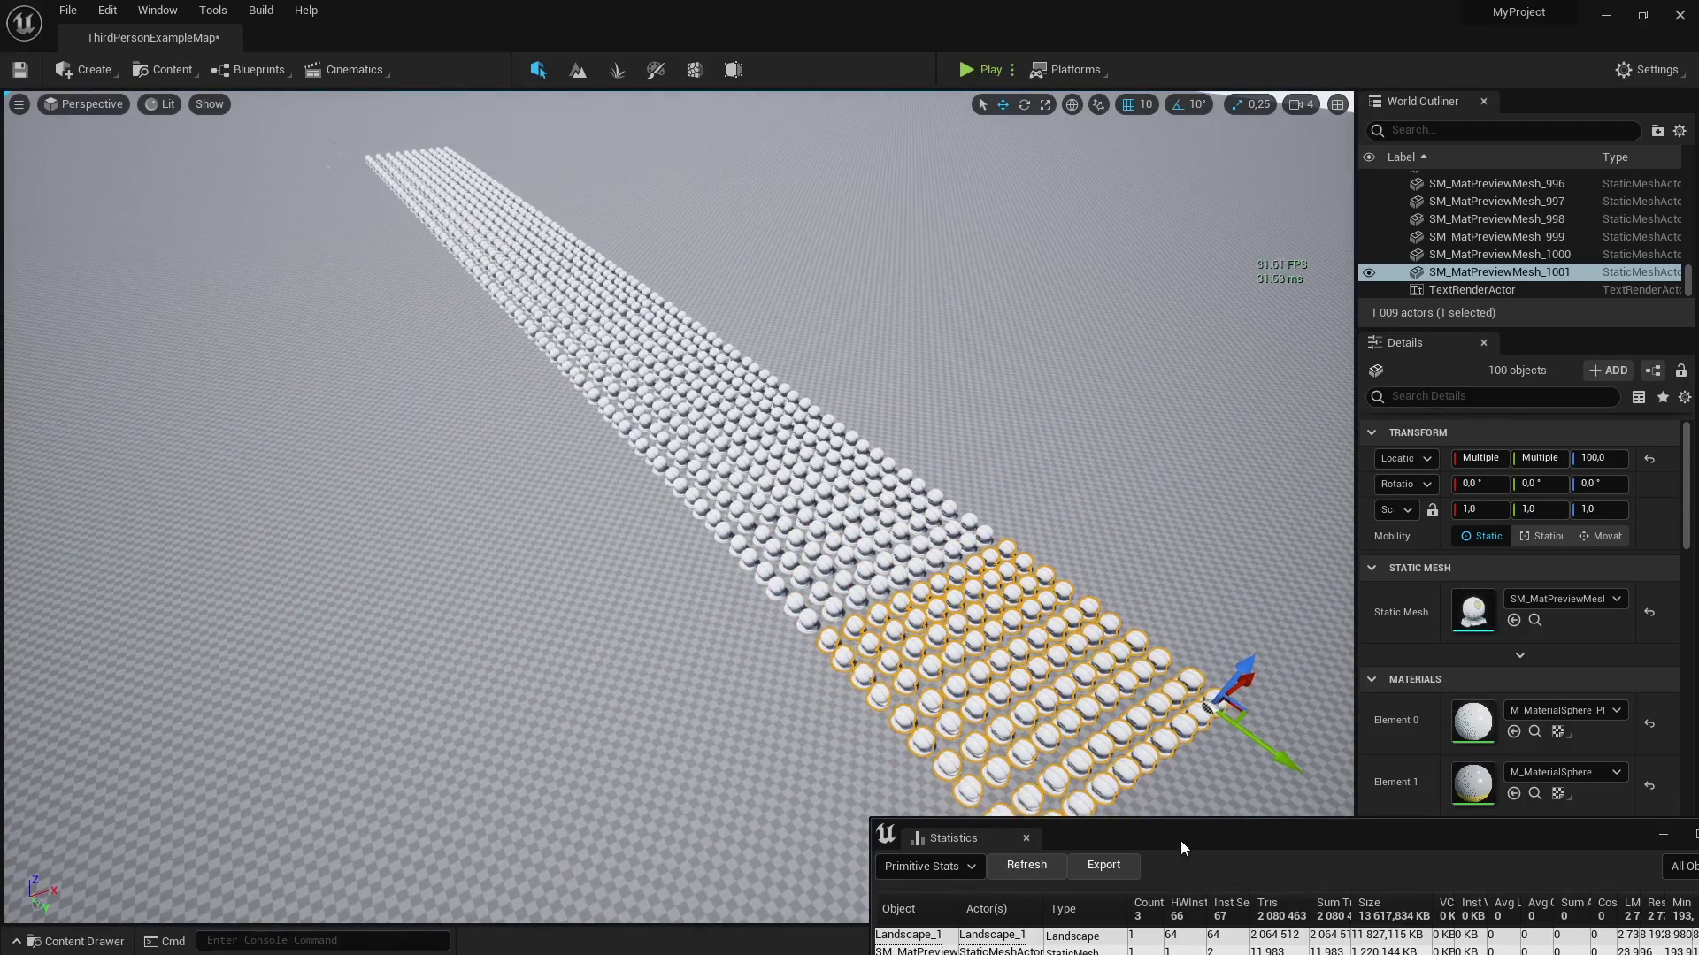
mouse_move(1181, 841)
mouse_down()
mouse_move(1068, 747)
mouse_move(773, 407)
mouse_up()
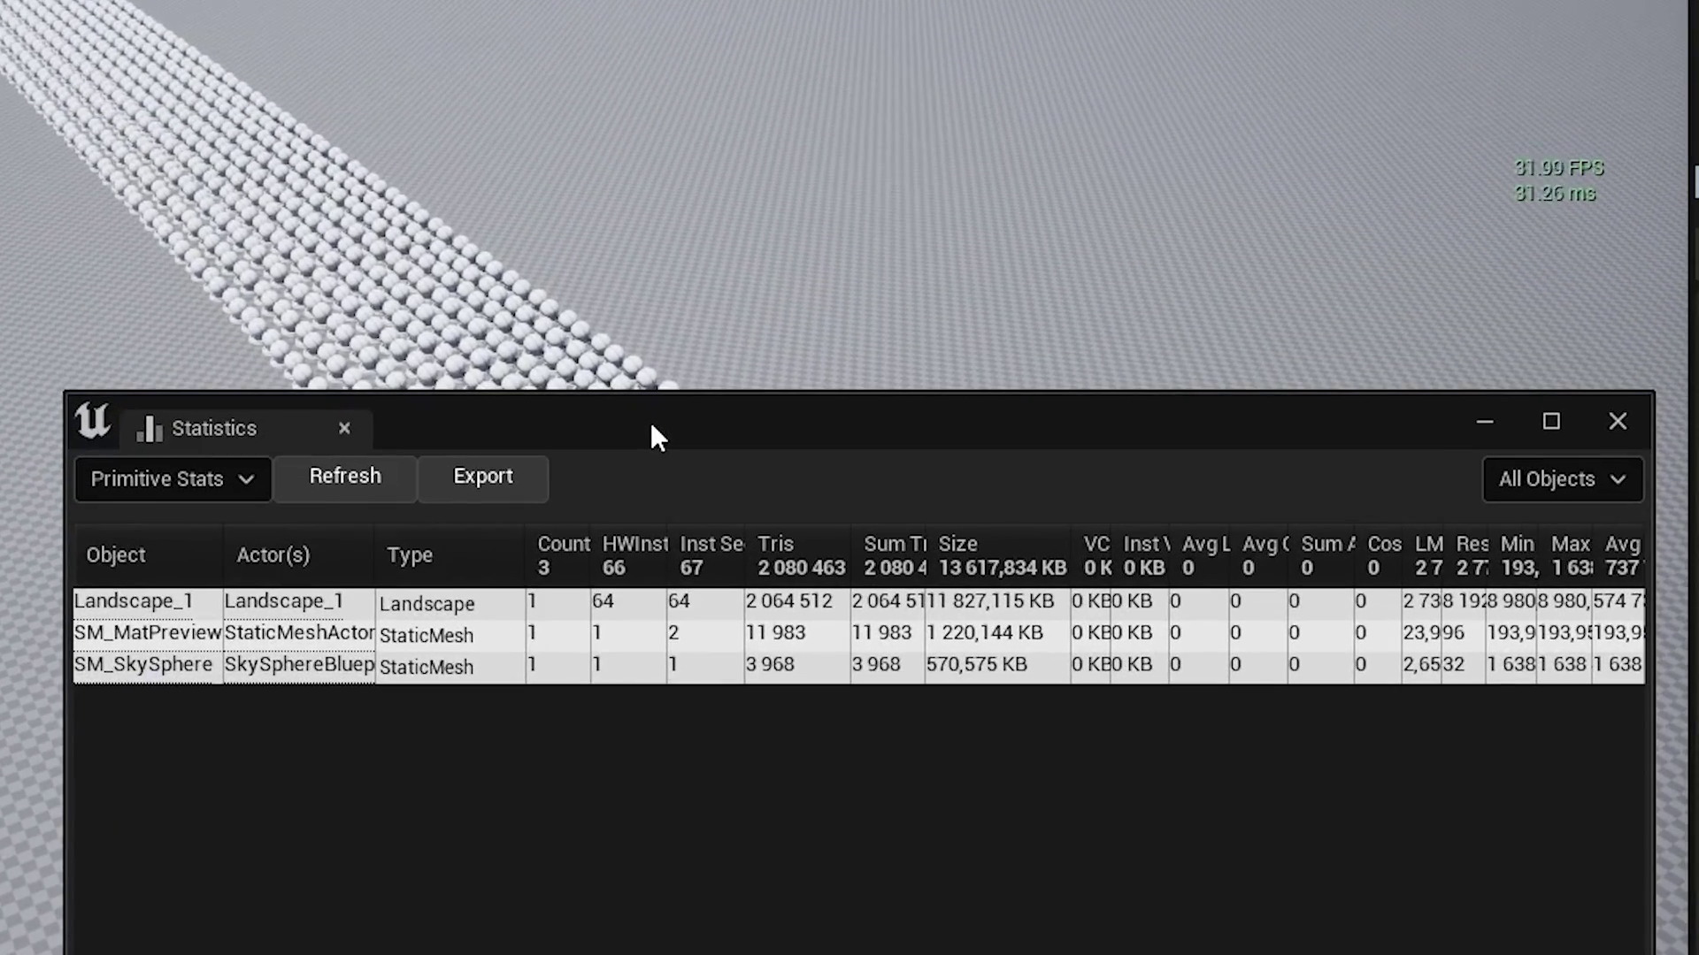
Refresh the statistics and widen the Tris column to read 14,051,480 total triangles
click(311, 487)
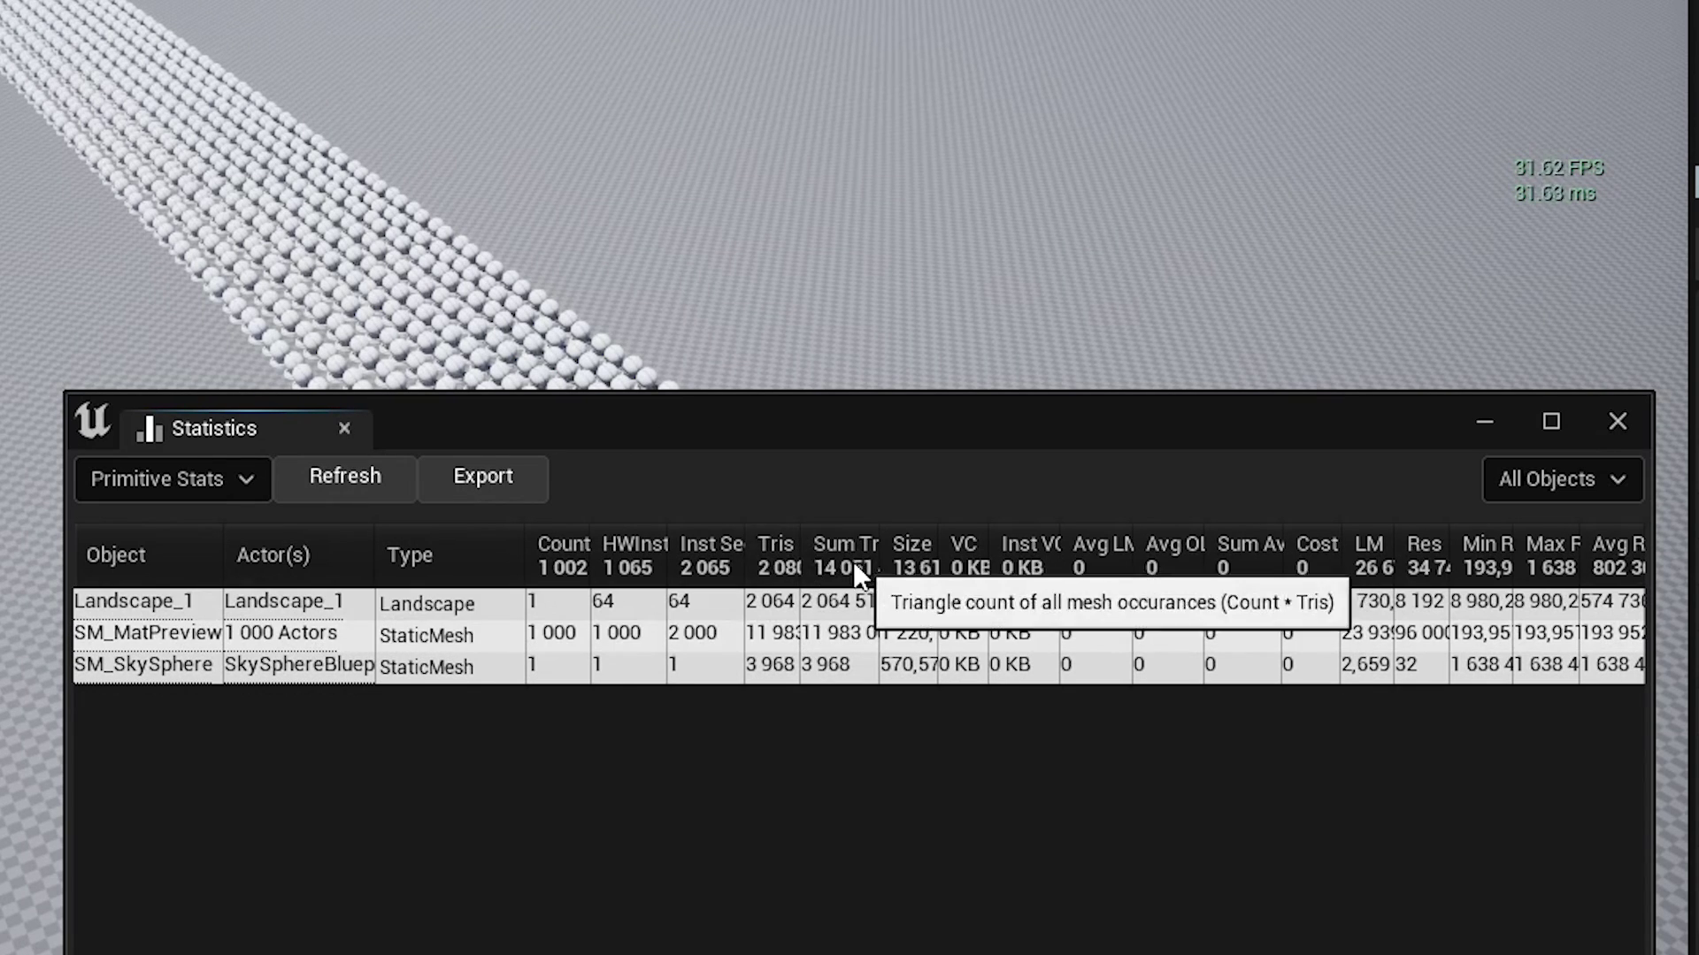
drag(799, 566, 978, 566)
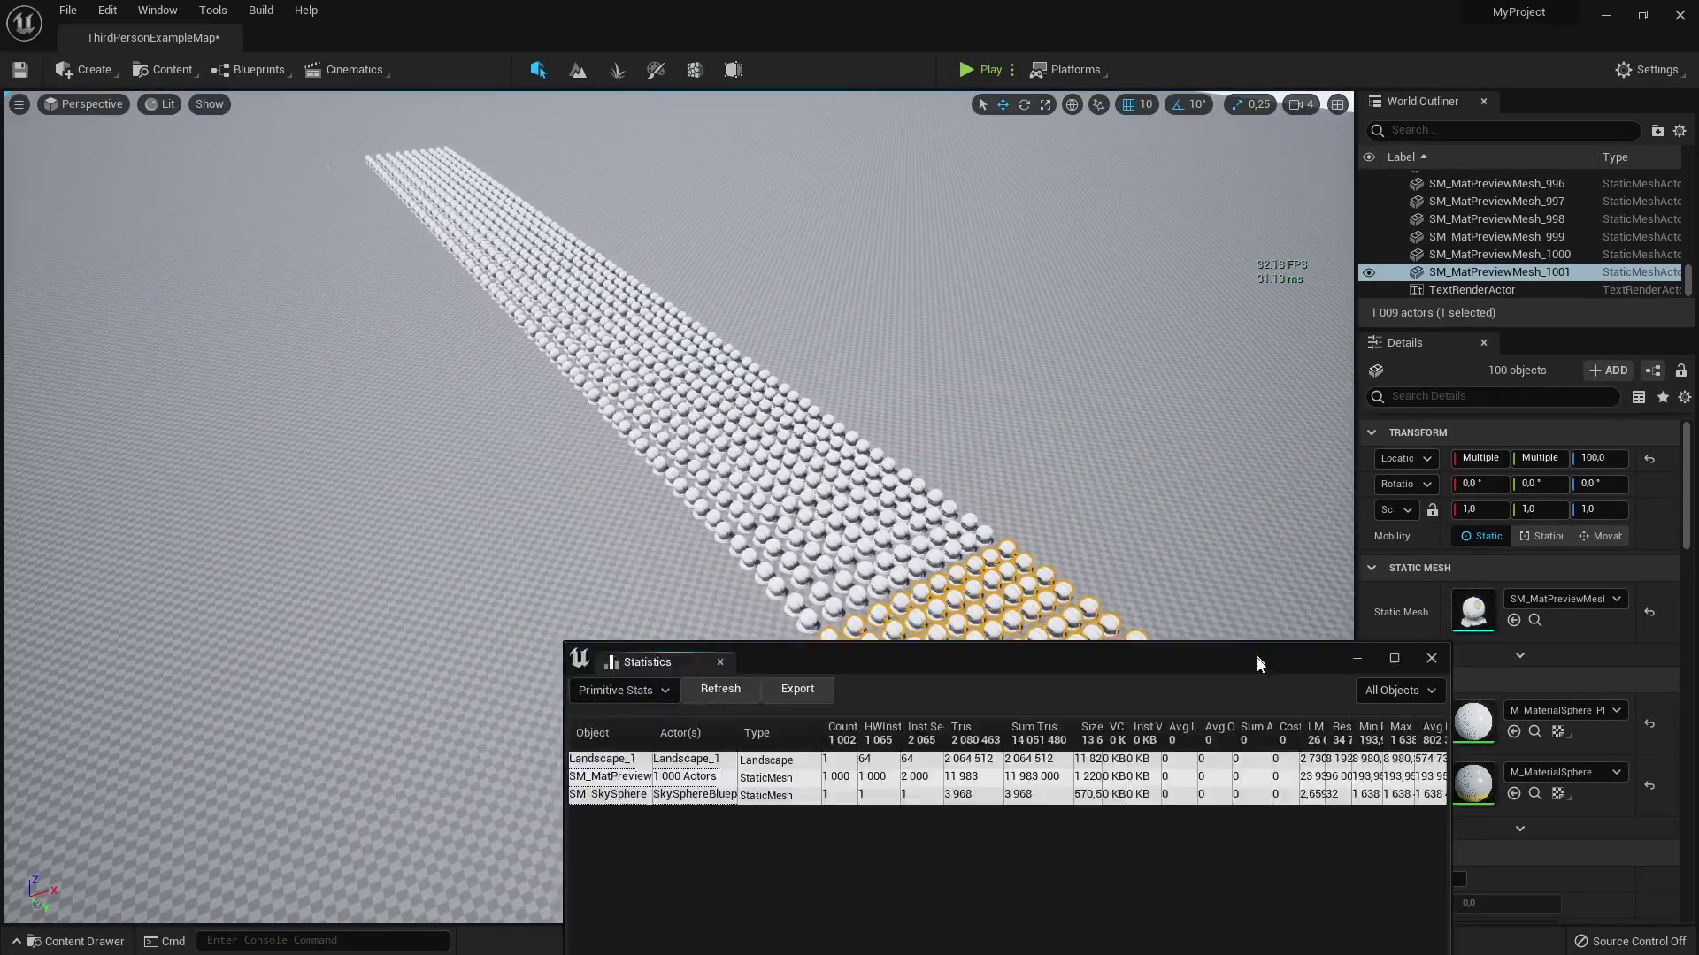
Keep duplicating the 100-sphere block to extend the grid to 4,600 spheres
alt+drag(731, 730, 748, 536)
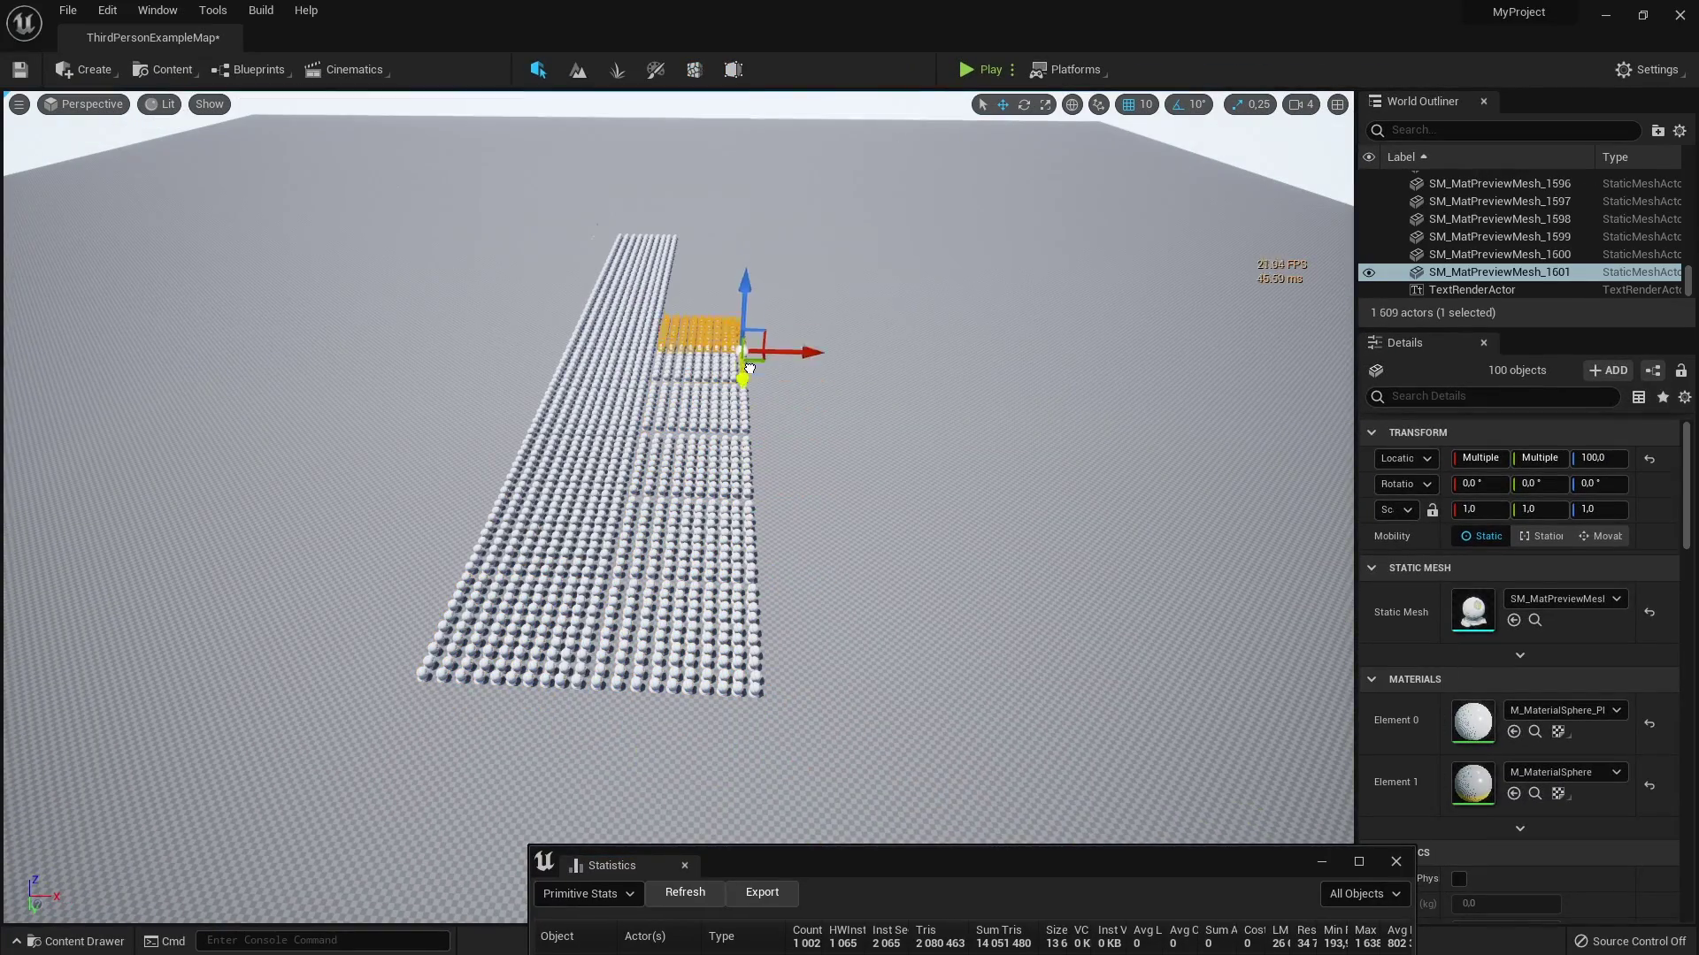
alt+drag(815, 299, 1096, 615)
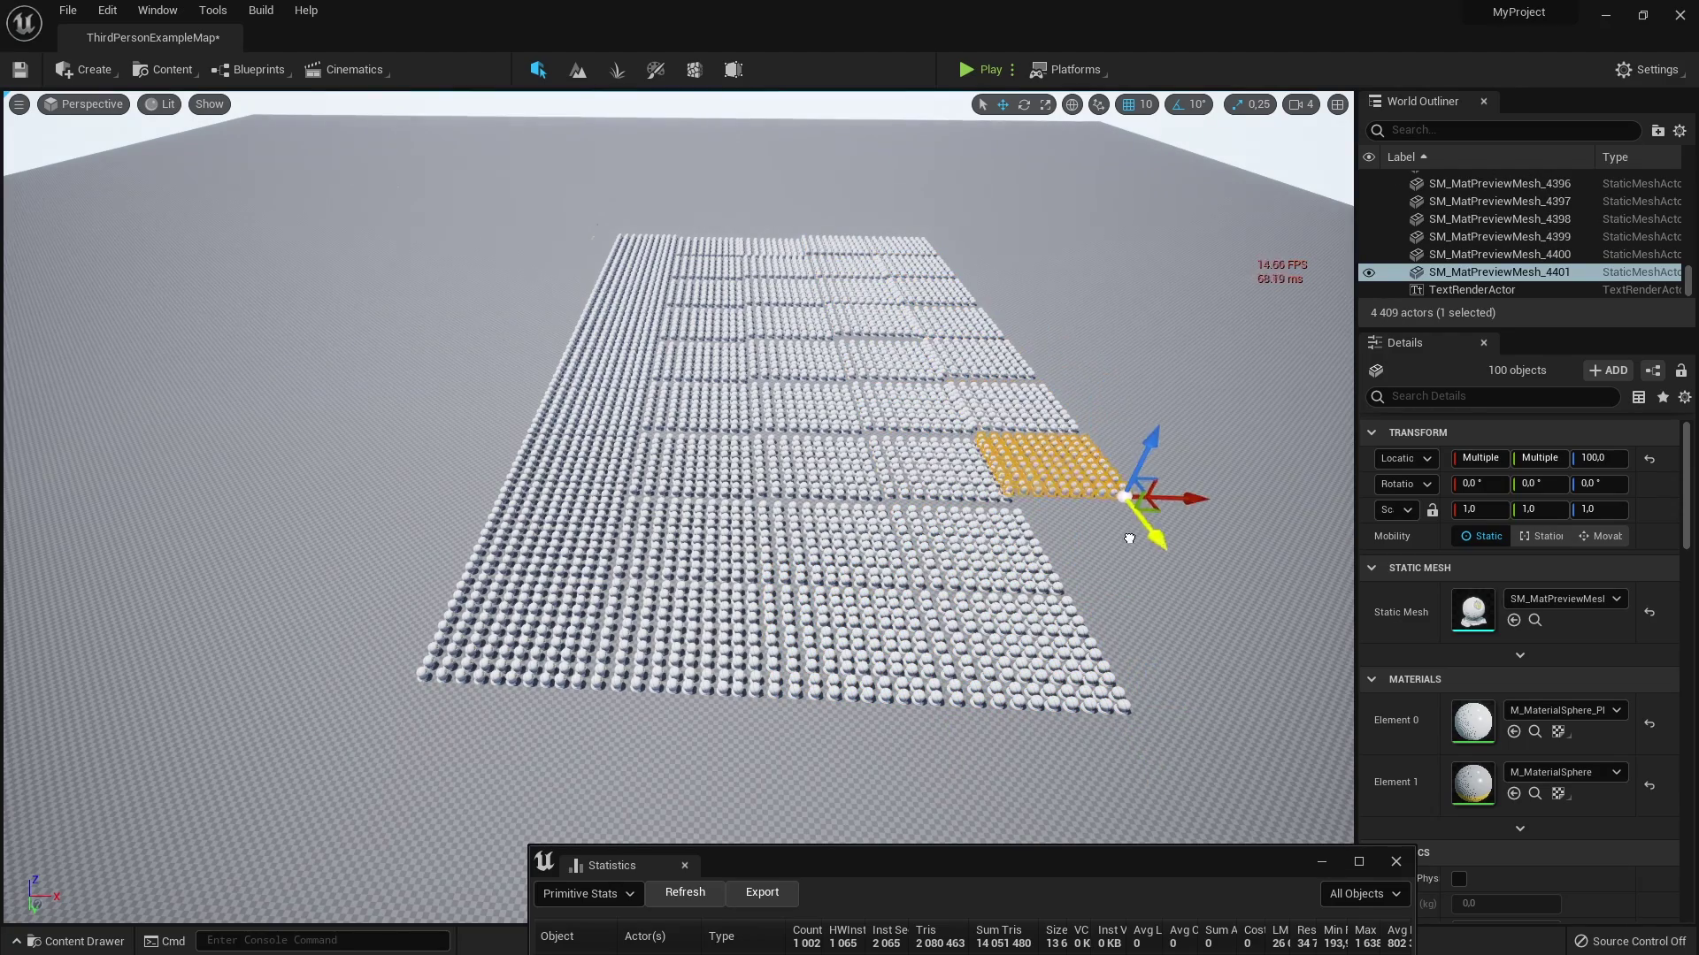
alt+drag(1246, 657, 1274, 699)
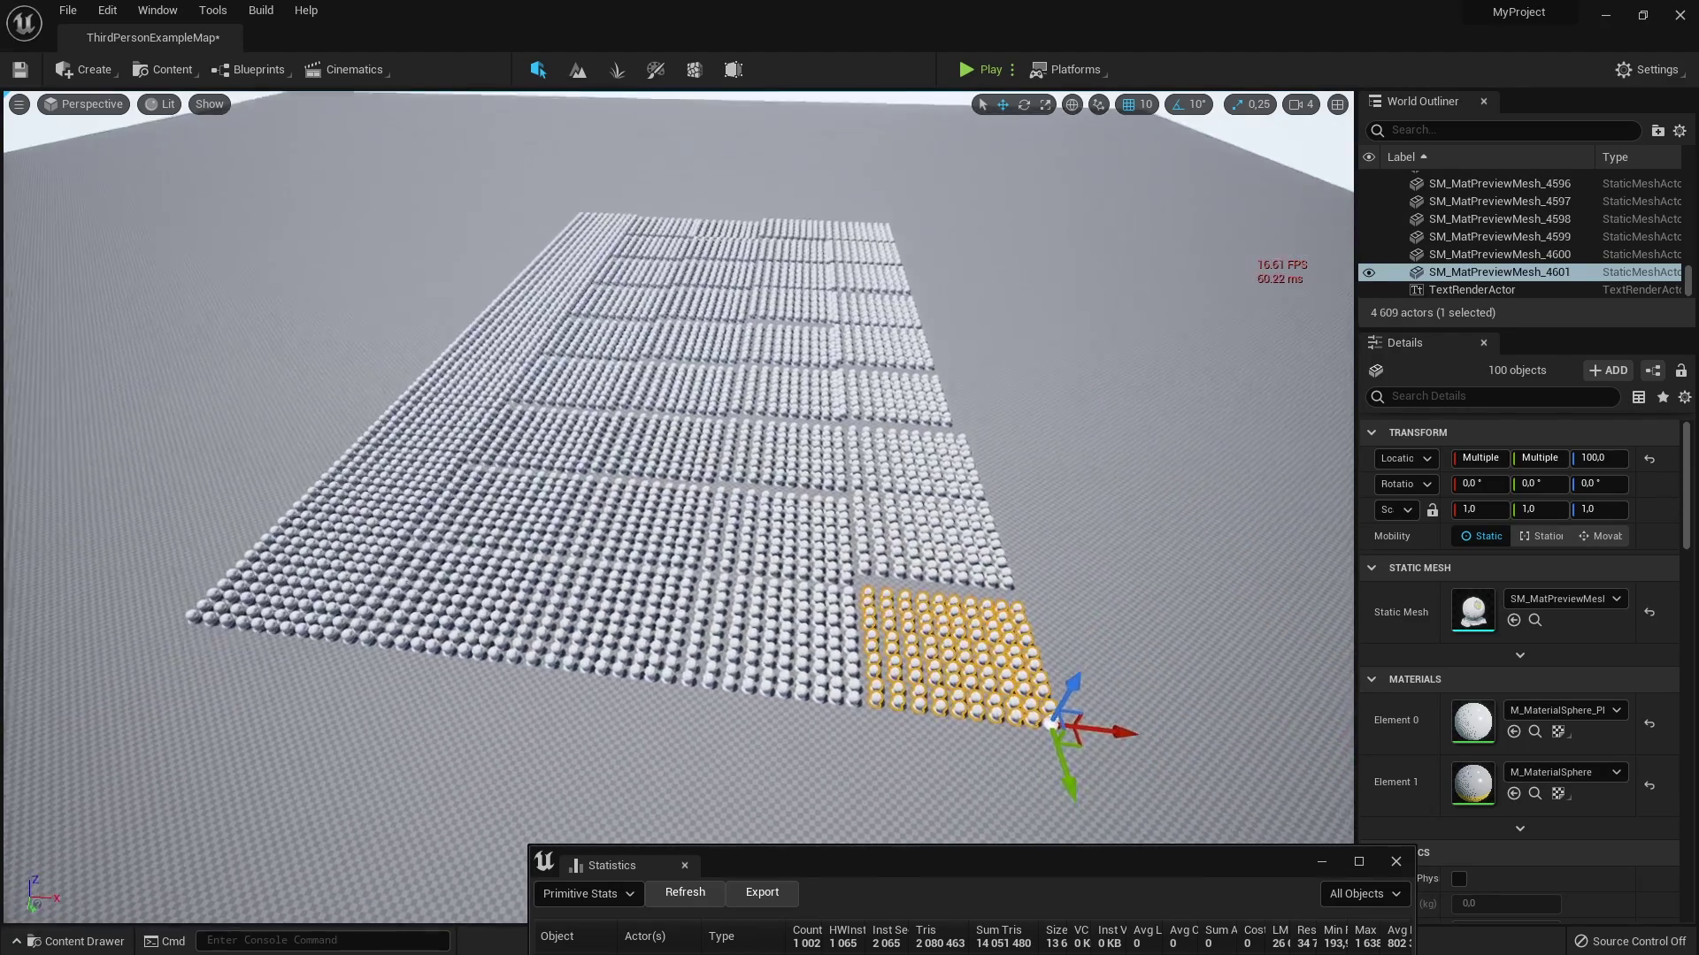
Zoom out and tilt the view to look down over the whole sphere grid
scroll(678, 507, up, 5)
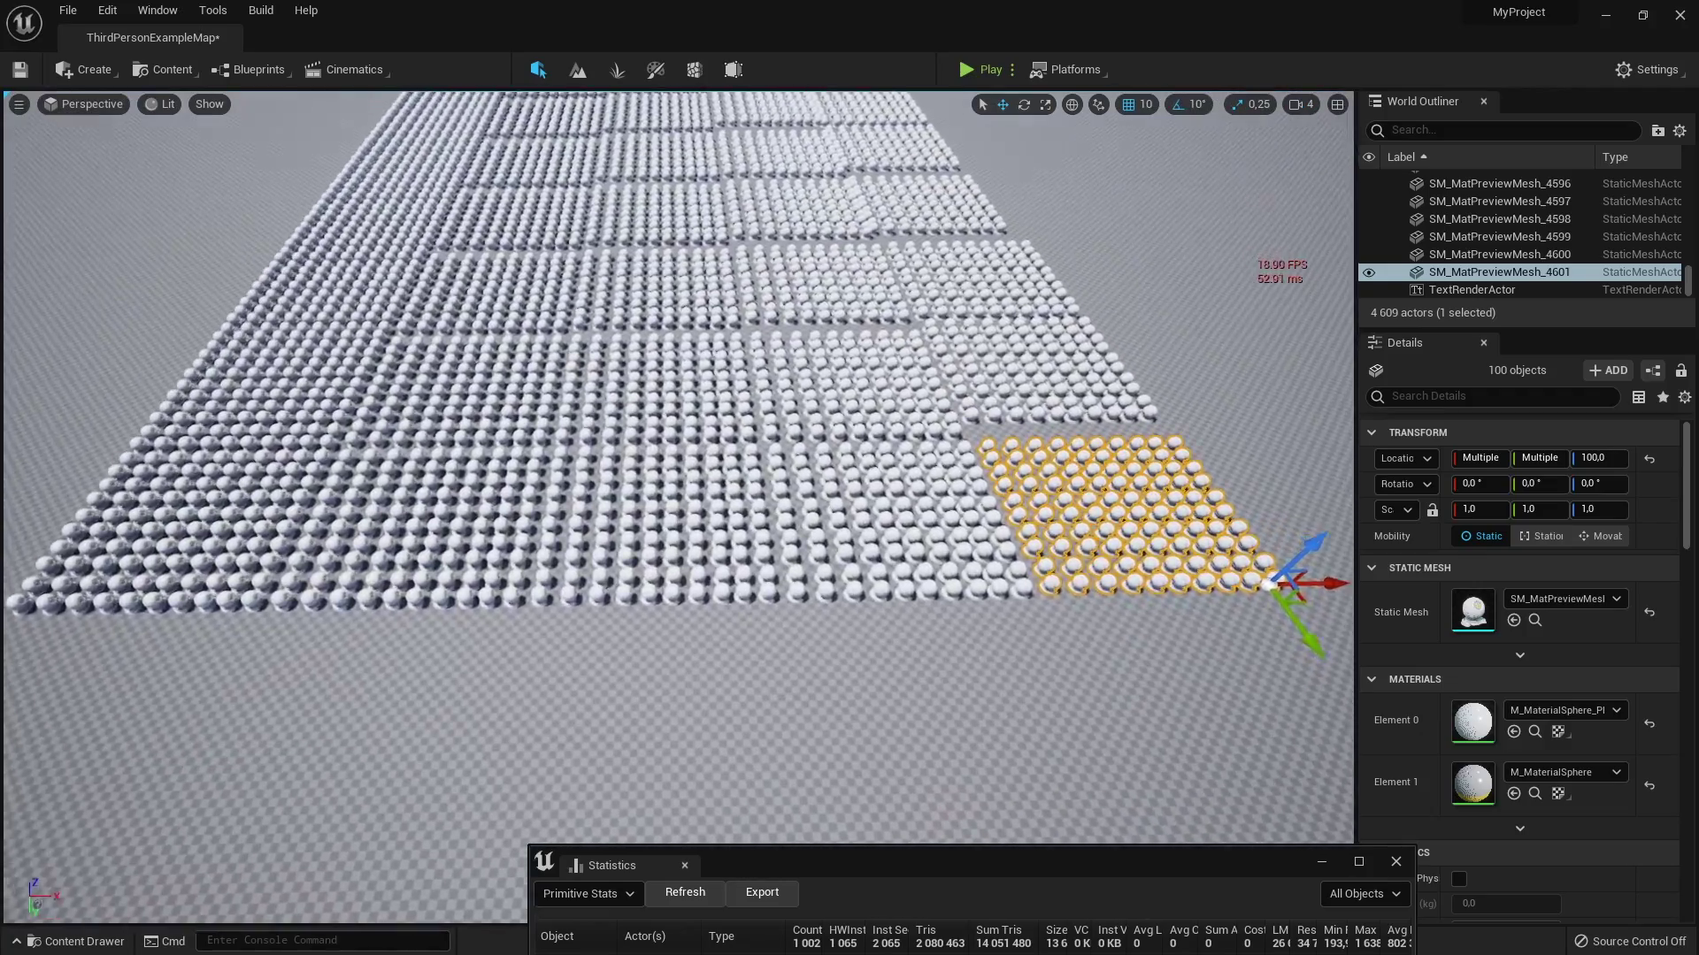
scroll(678, 507, up, 3)
scroll(678, 507, up, 3)
scroll(678, 507, up, 3)
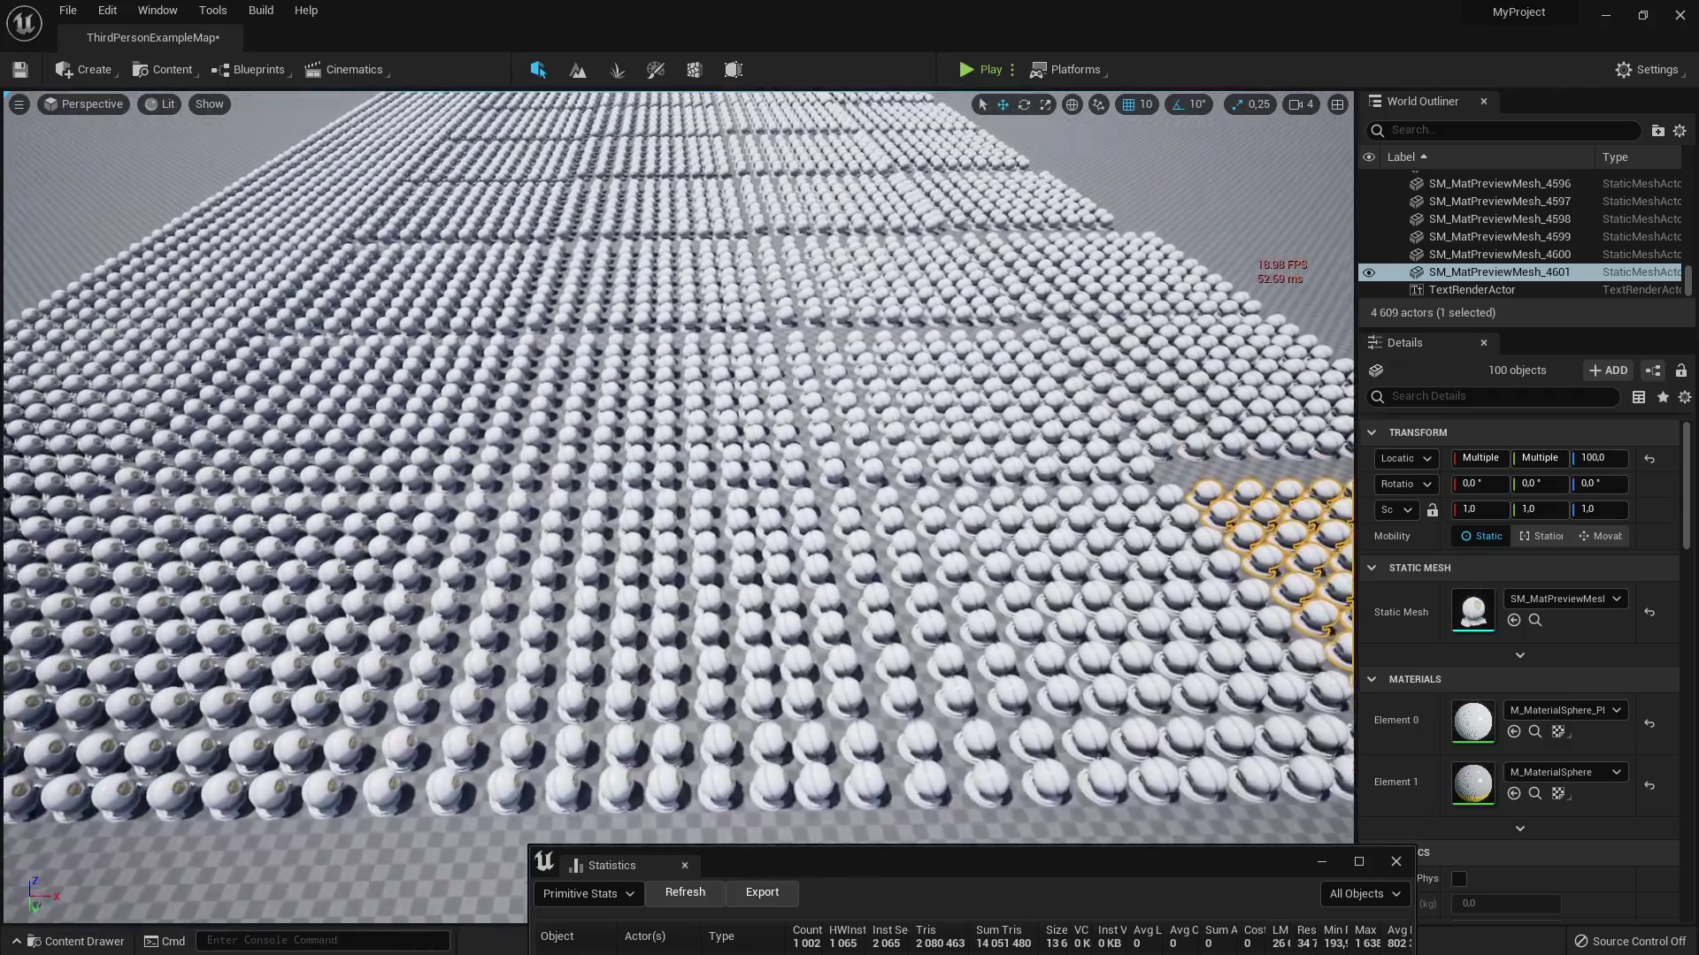
scroll(677, 507, up, 4)
right_drag(677, 507, 677, 461)
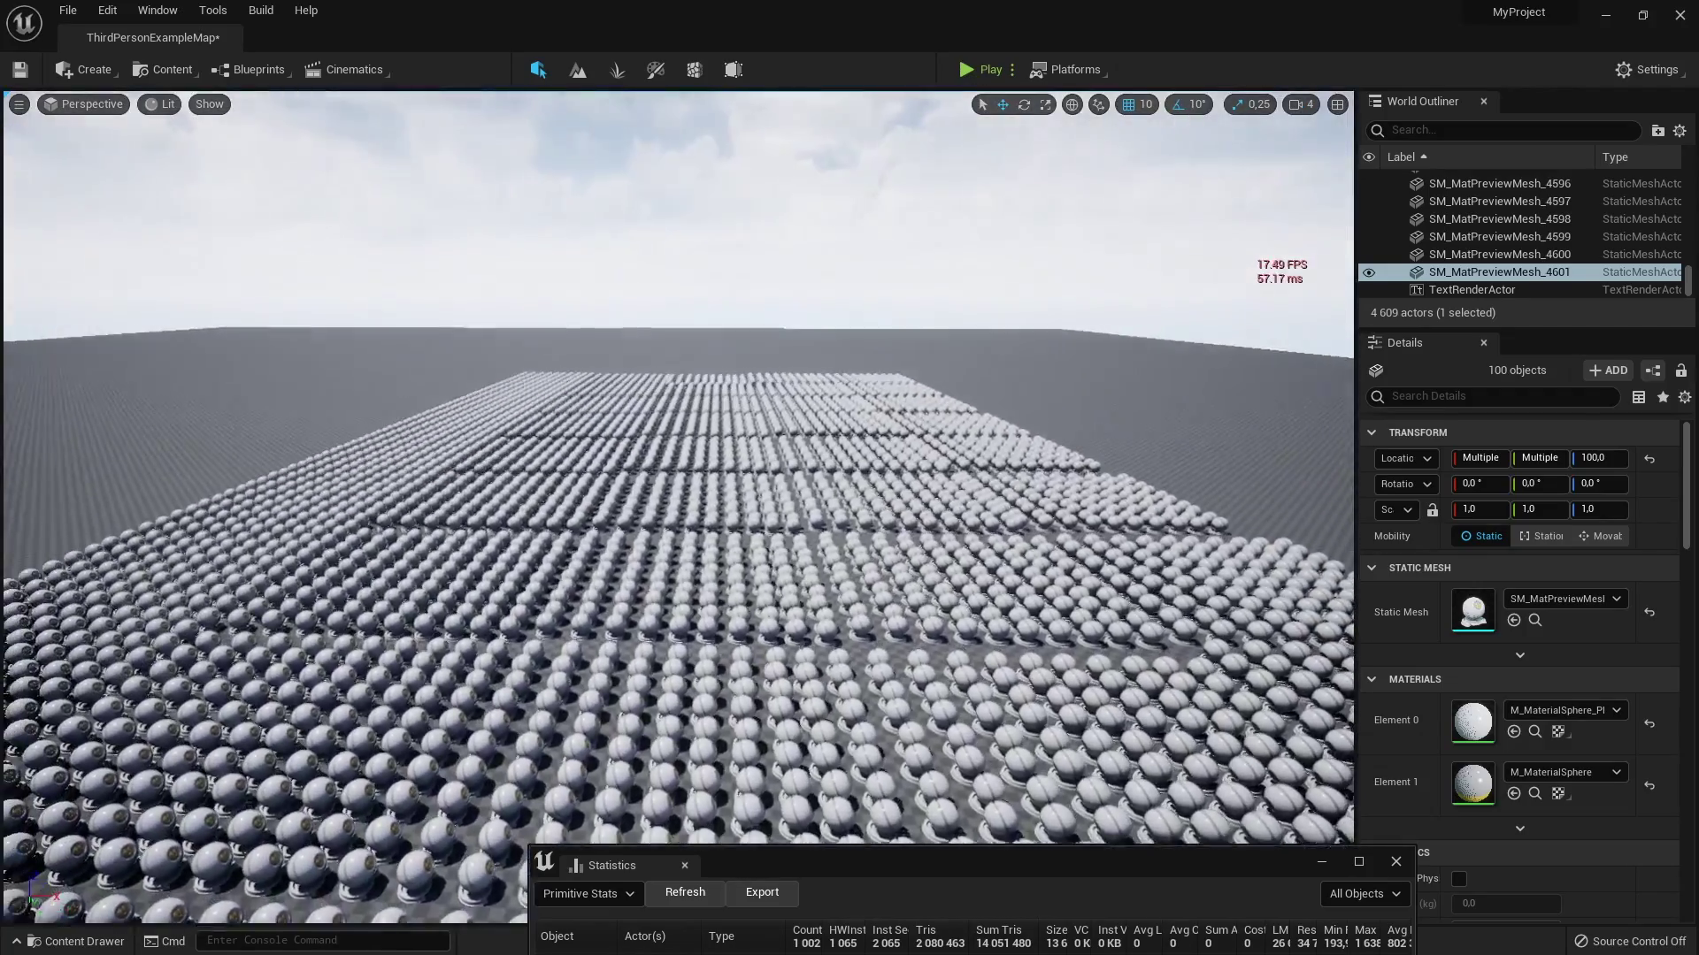
scroll(677, 507, up, 3)
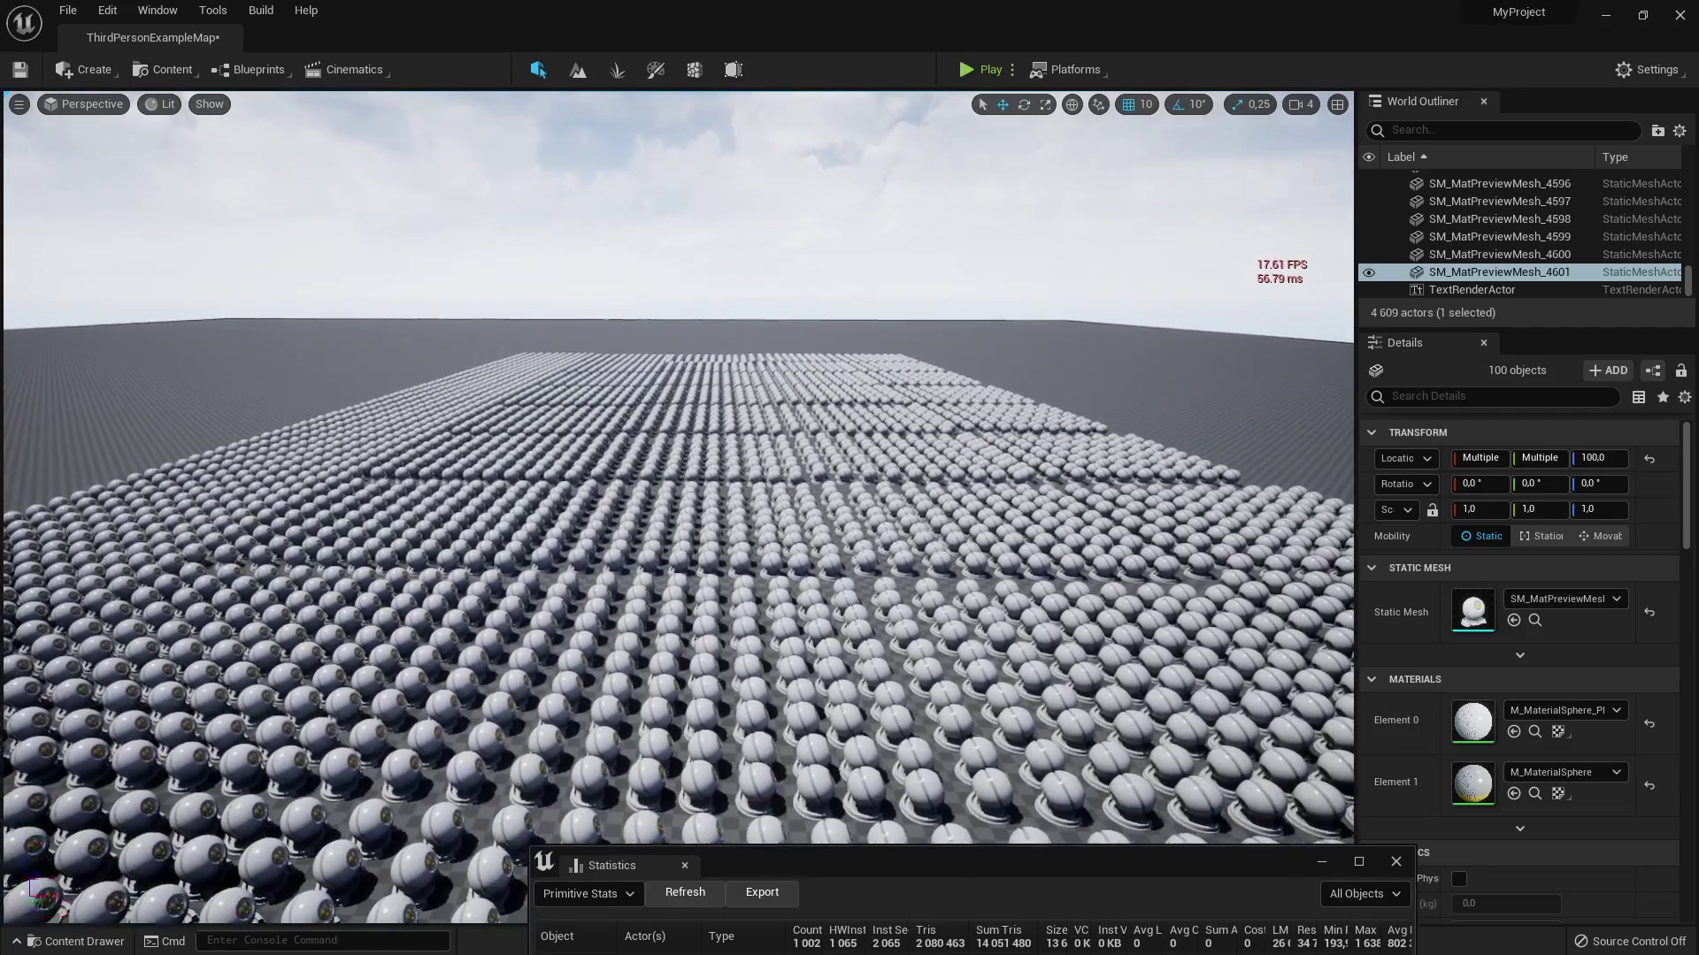
scroll(678, 507, up, 3)
scroll(677, 507, up, 3)
scroll(678, 507, up, 3)
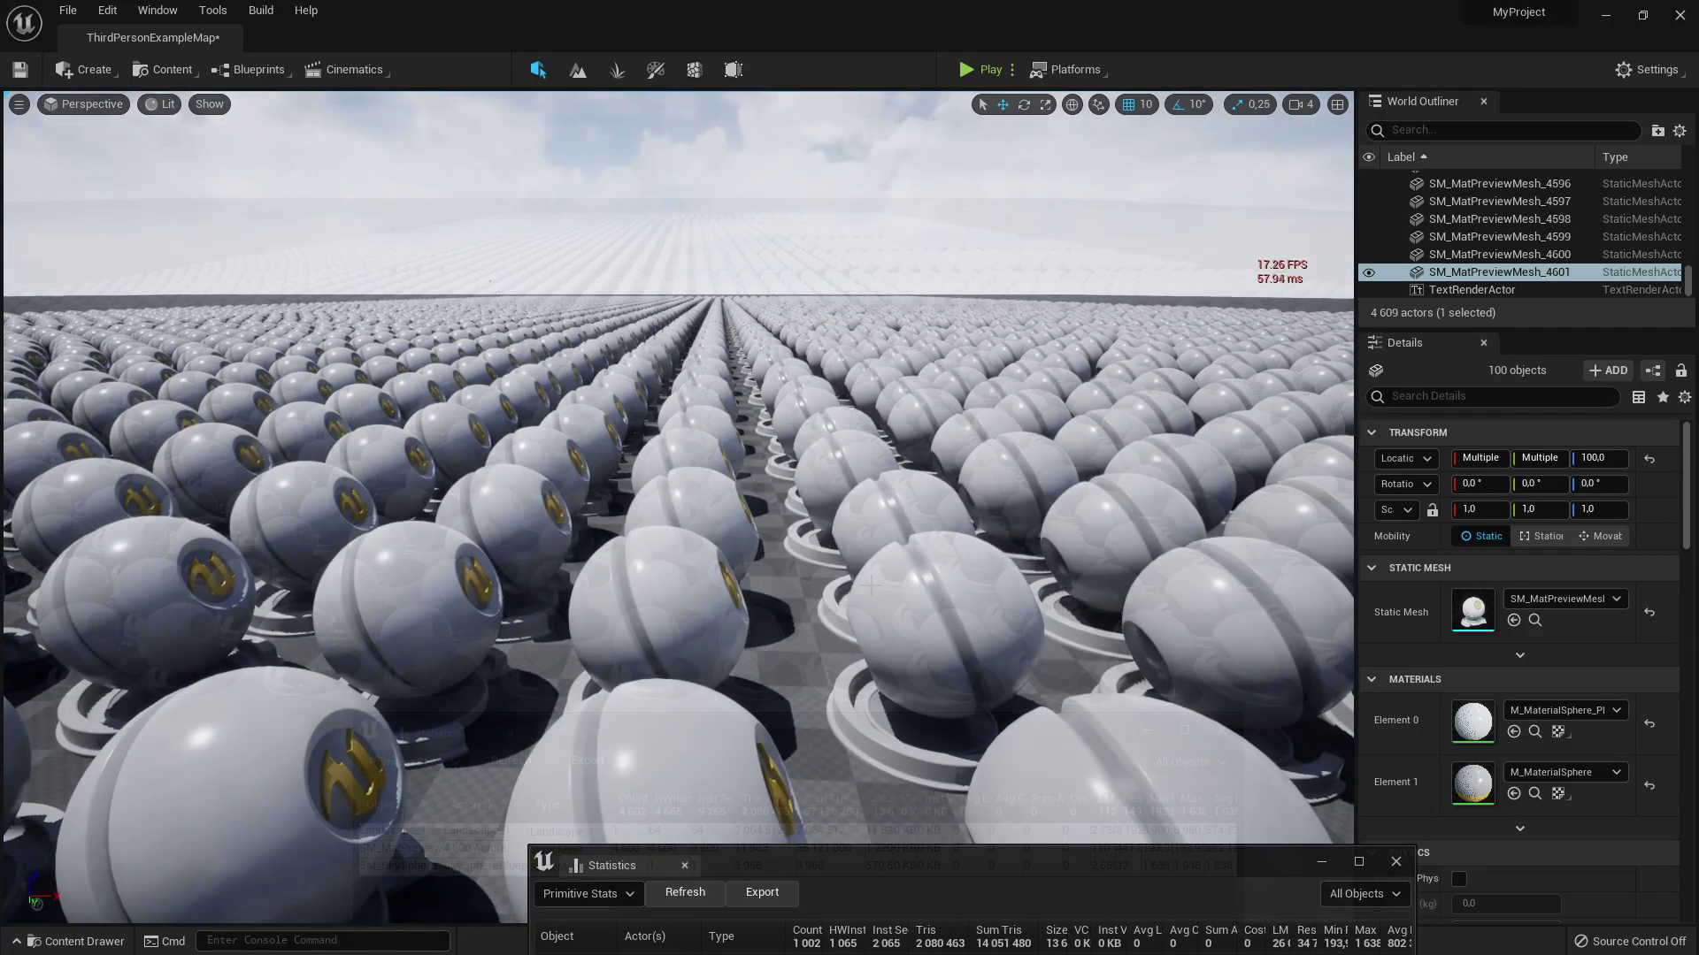
right_drag(870, 531, 871, 585)
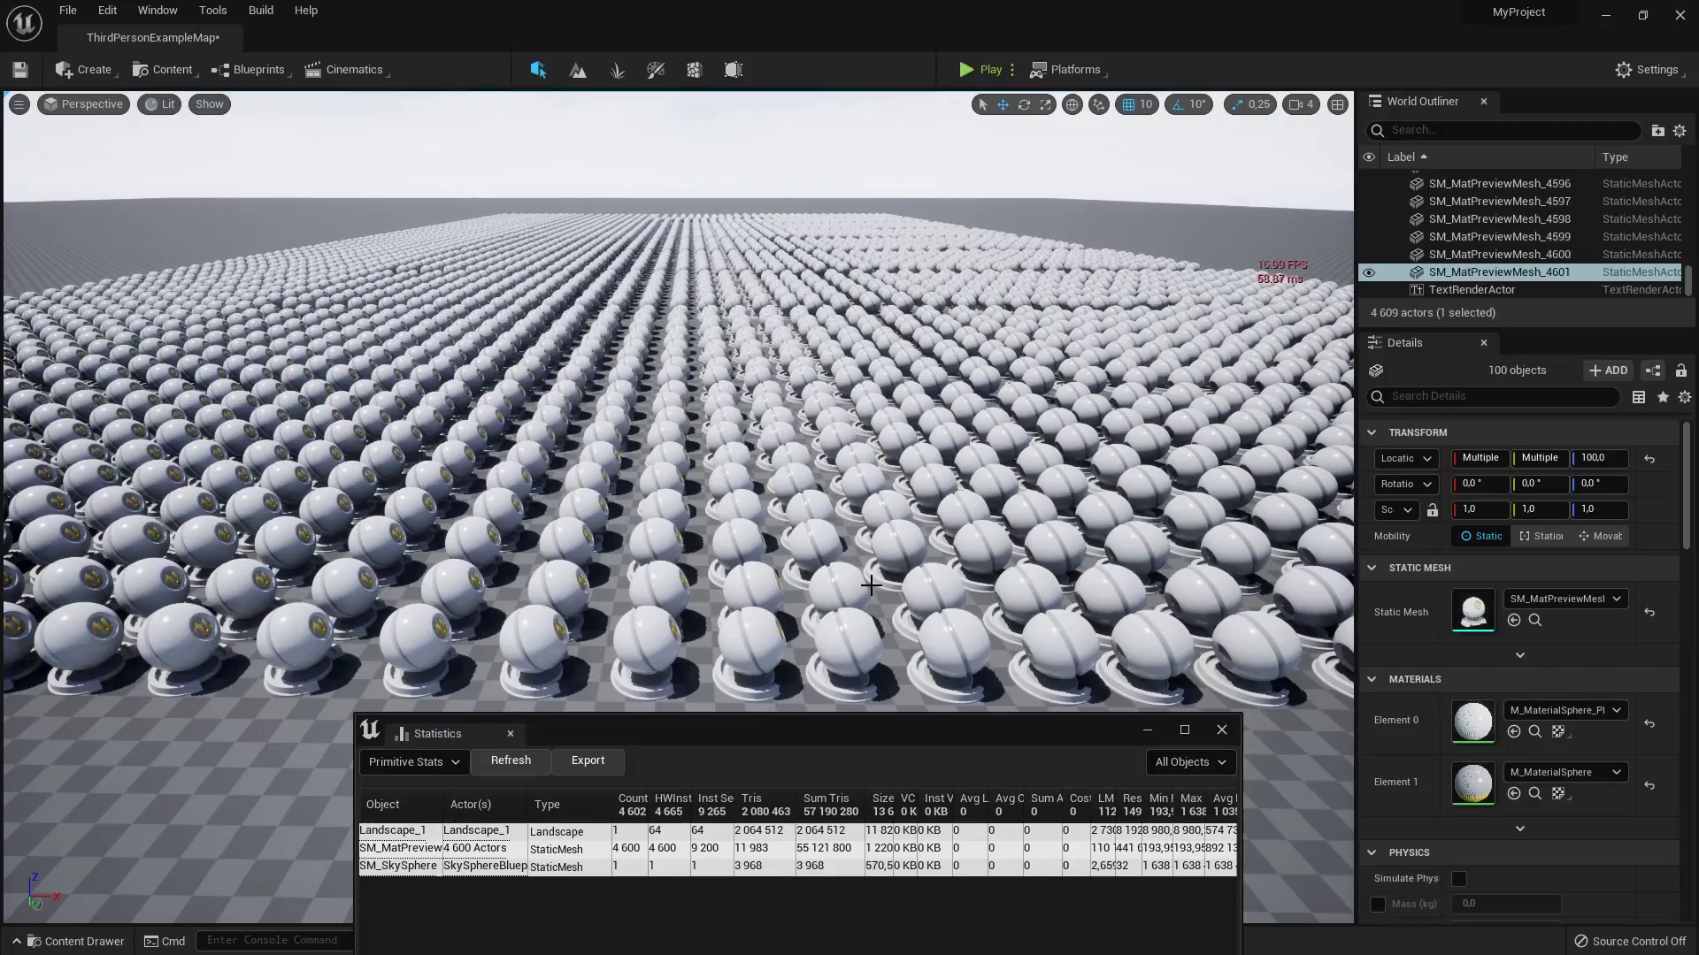
Drag the Стул4 chair from the 'Вся мебель' folder into Props to start its FBX import
click(1221, 729)
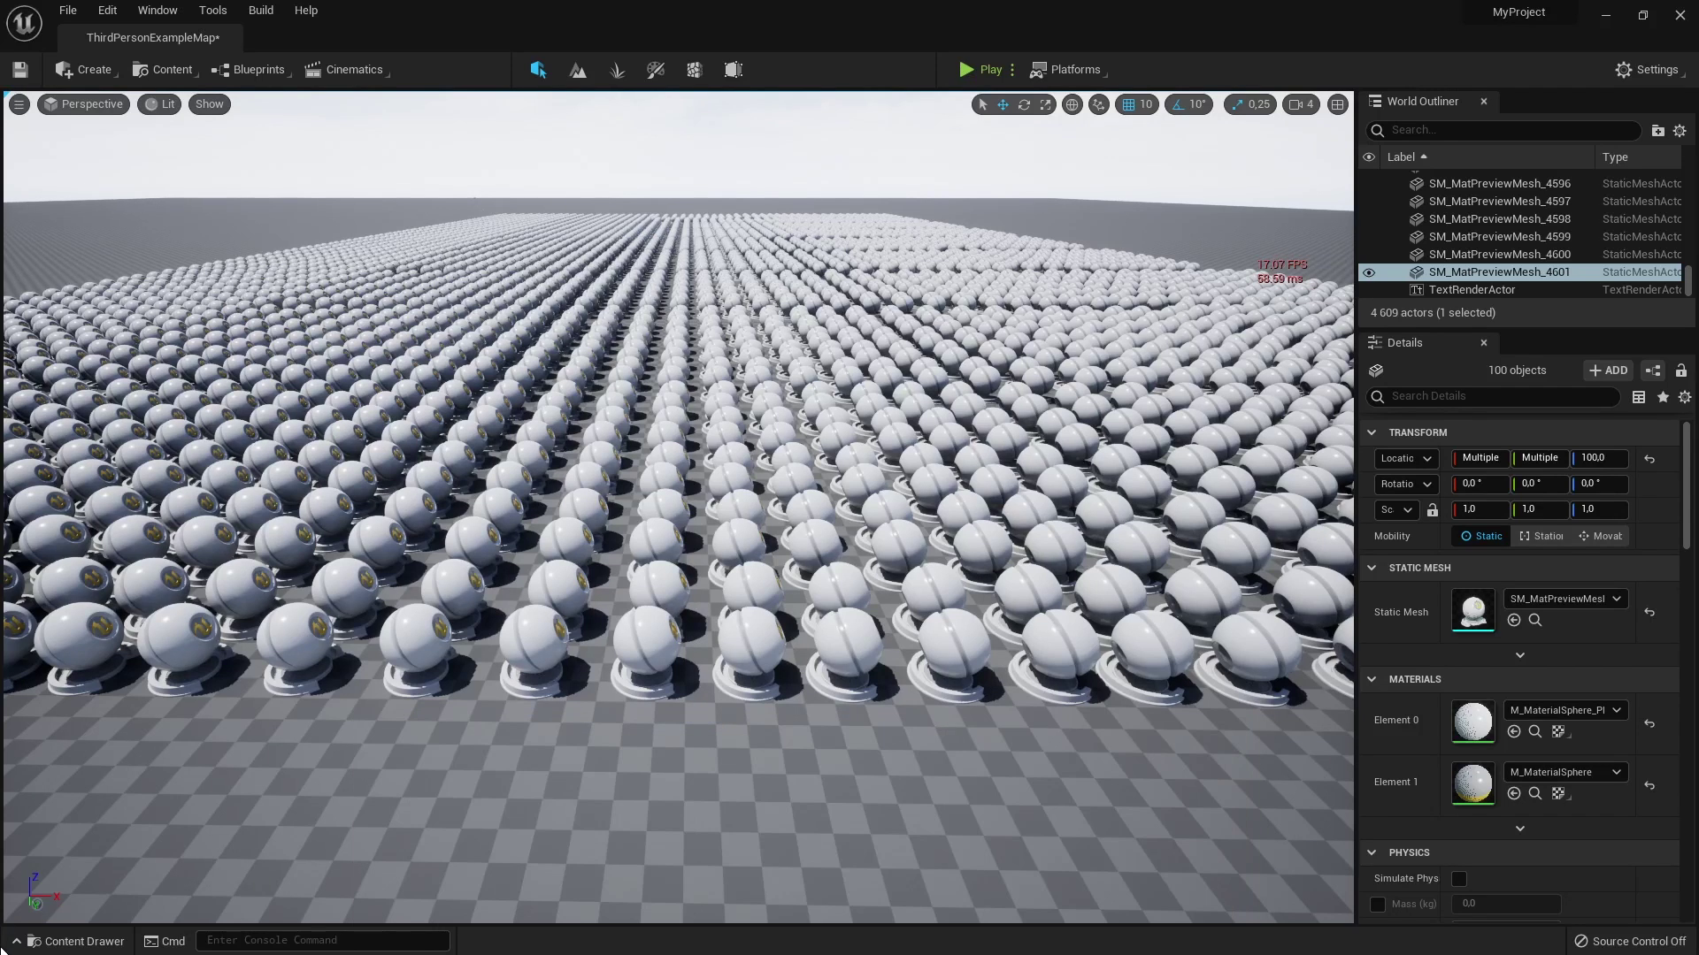
click(67, 944)
click(756, 873)
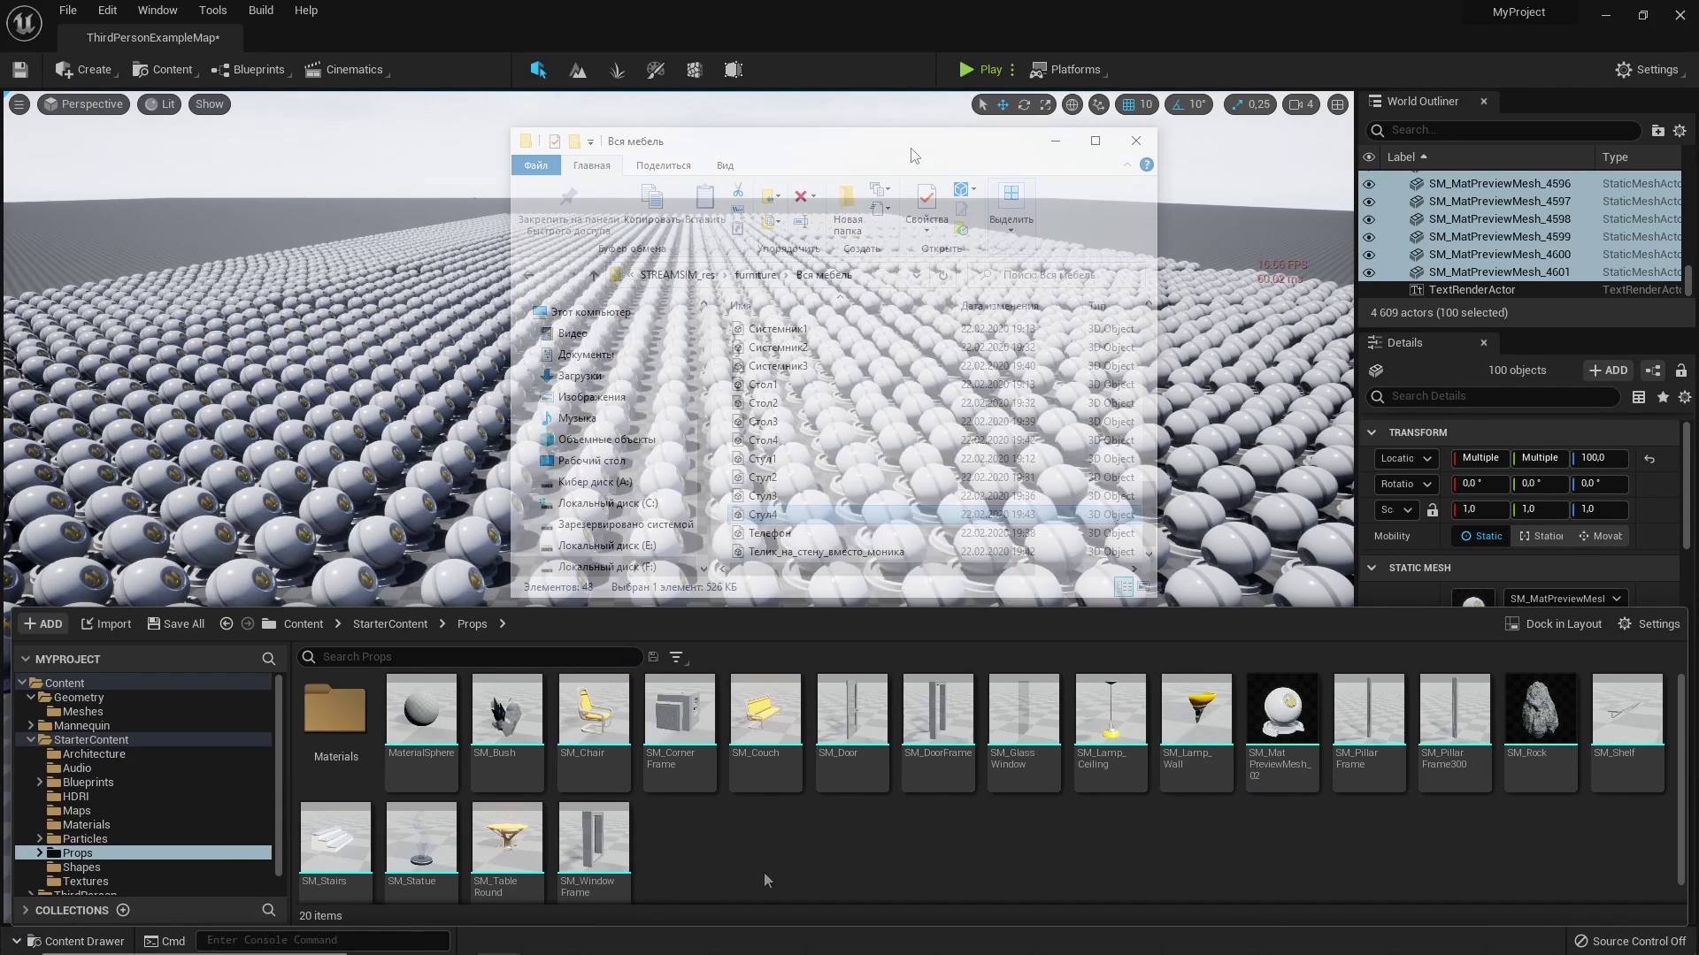
key(alt+Tab)
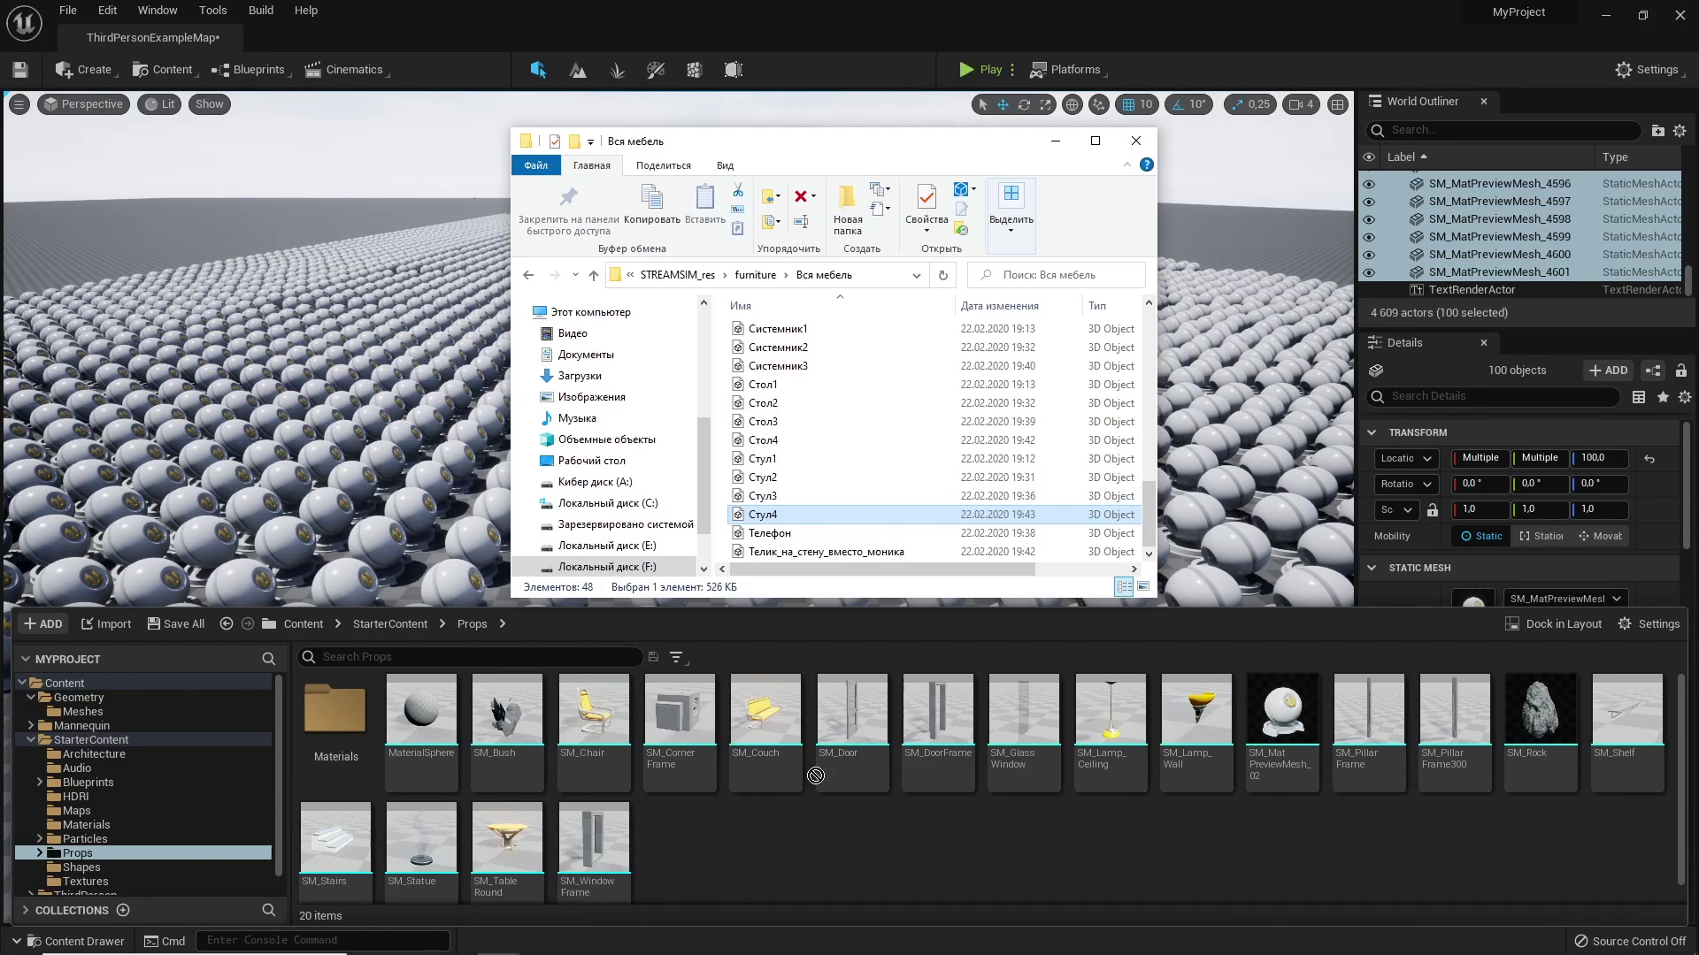
drag(793, 853, 793, 852)
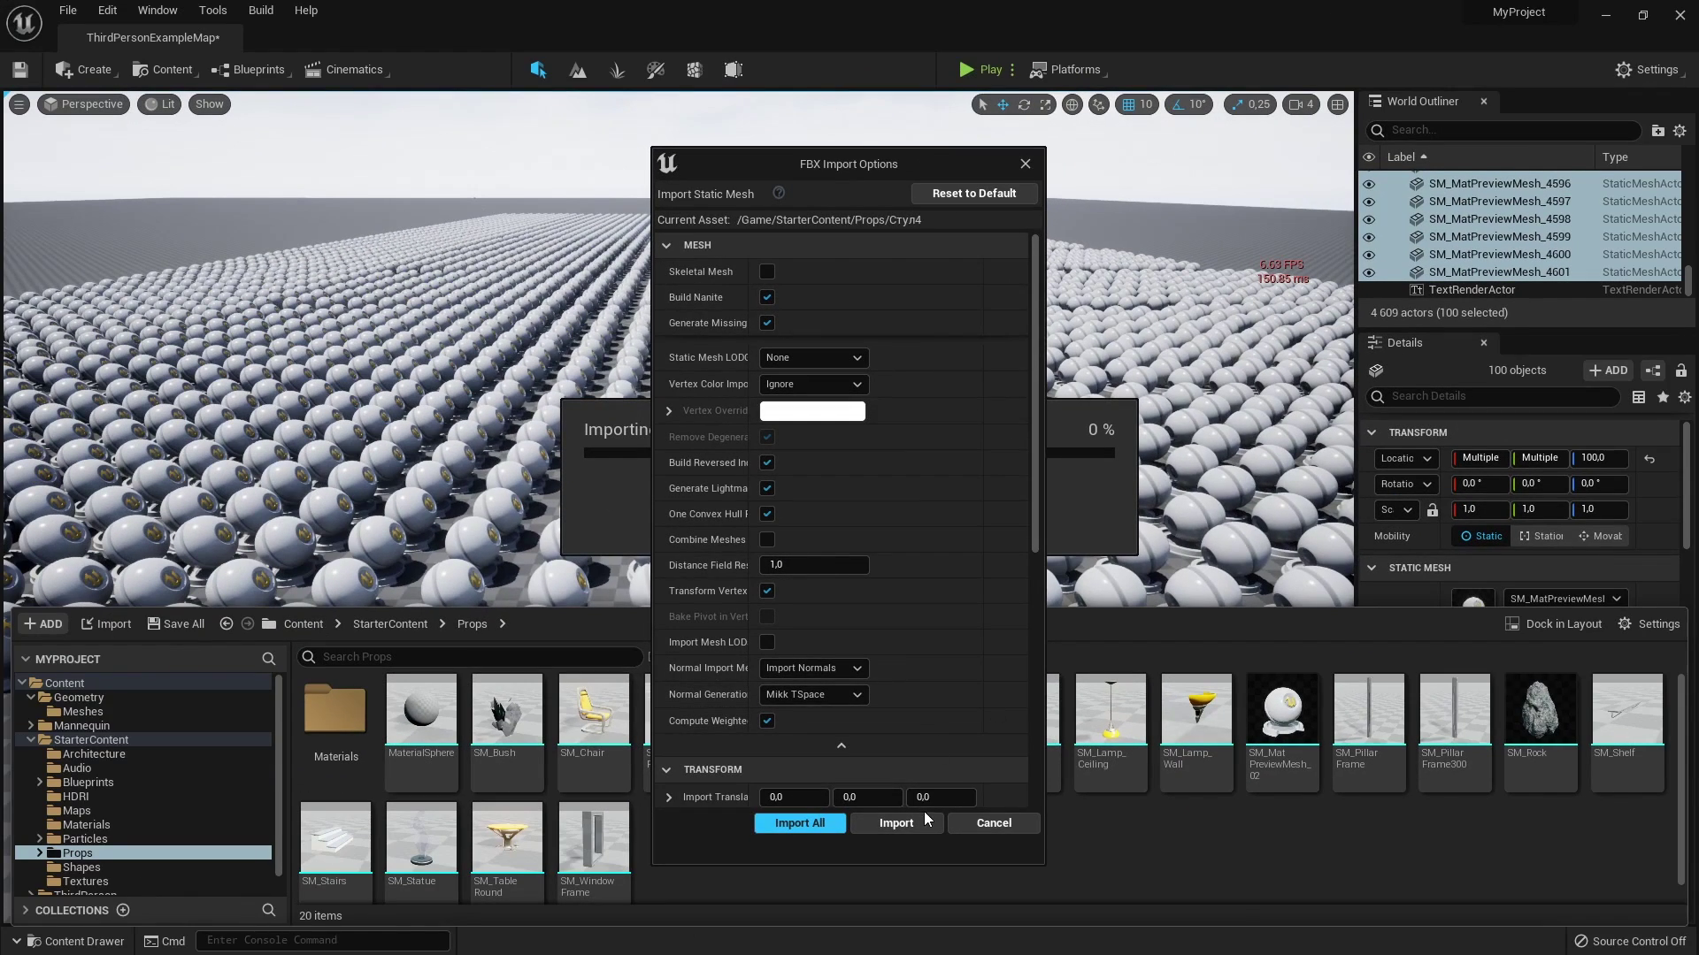
Import the Стул4 chair and drag it onto the floor in front of the spheres
click(914, 816)
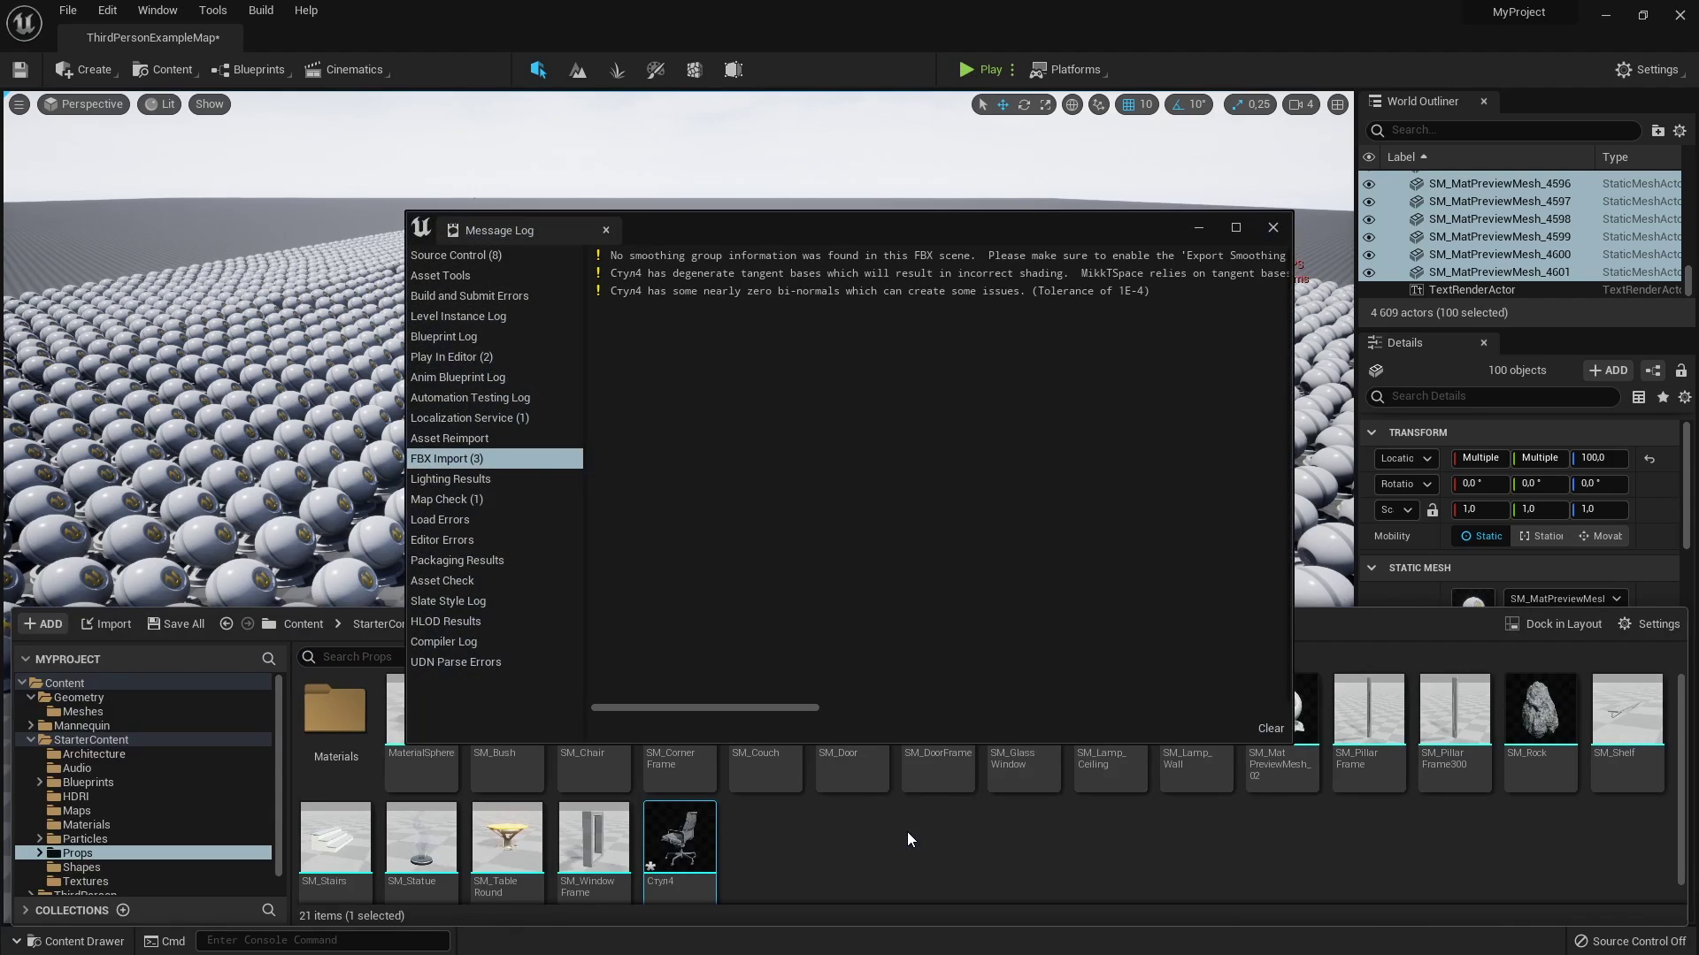
click(1273, 227)
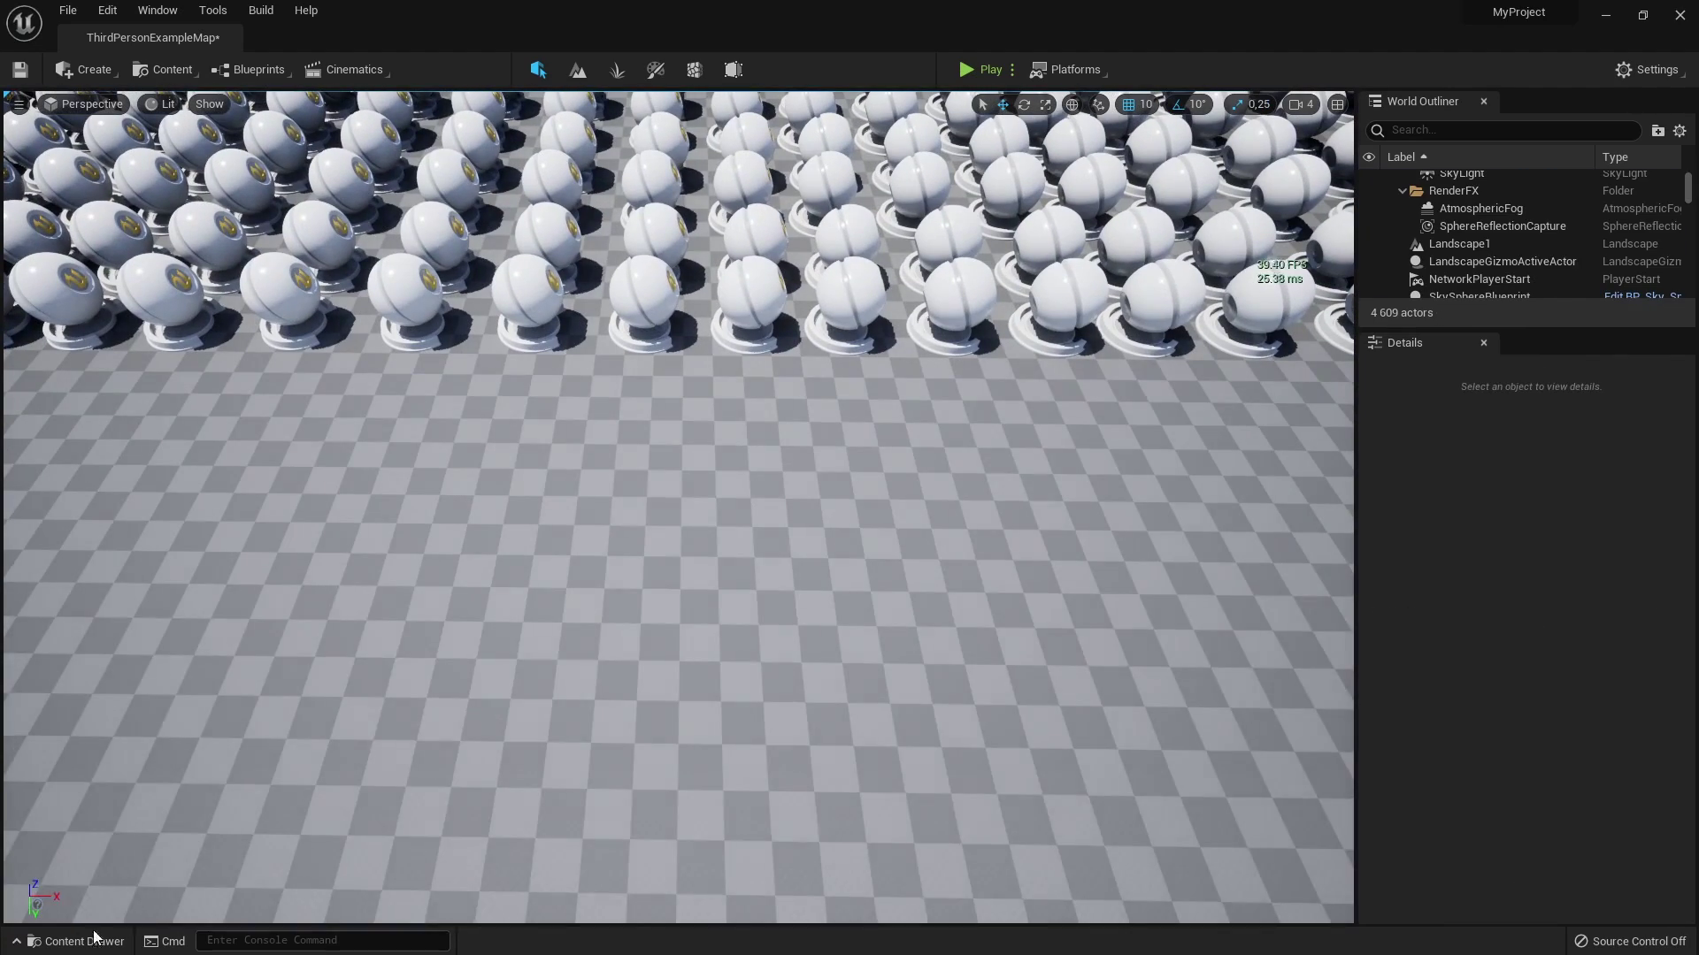
click(95, 937)
drag(675, 827, 727, 493)
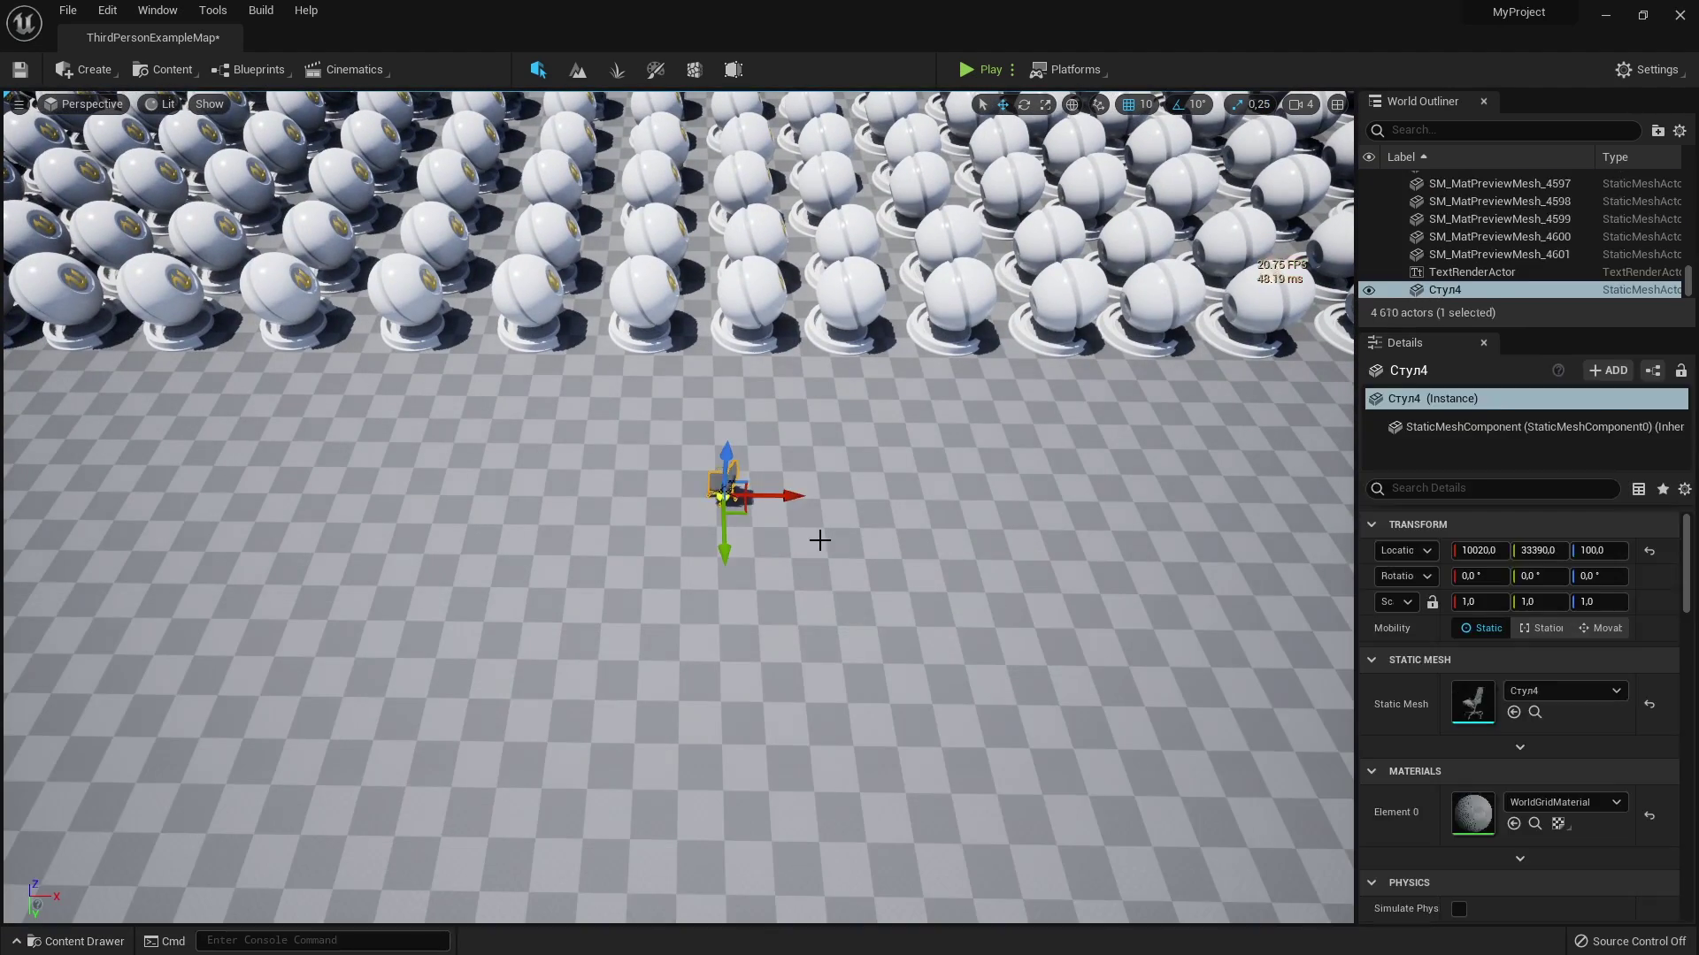
Pull the view back over the grid and bring up actions for SM_MatPreviewMesh_02
right_drag(804, 551, 722, 635)
key(Escape)
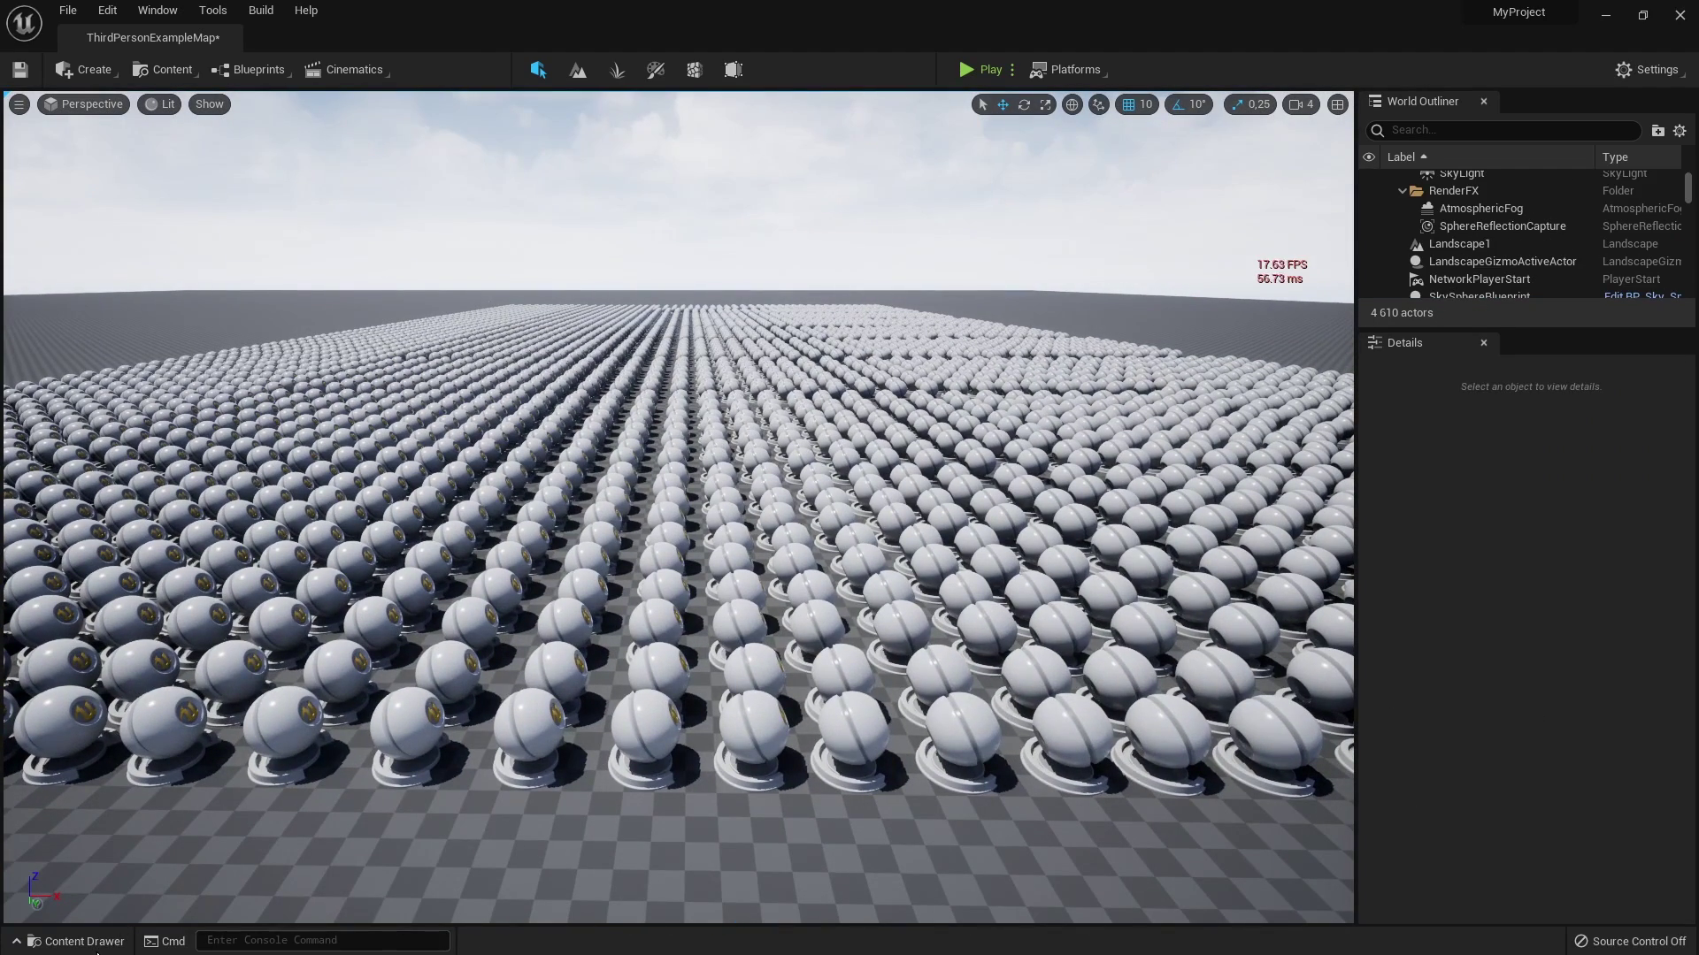
click(93, 941)
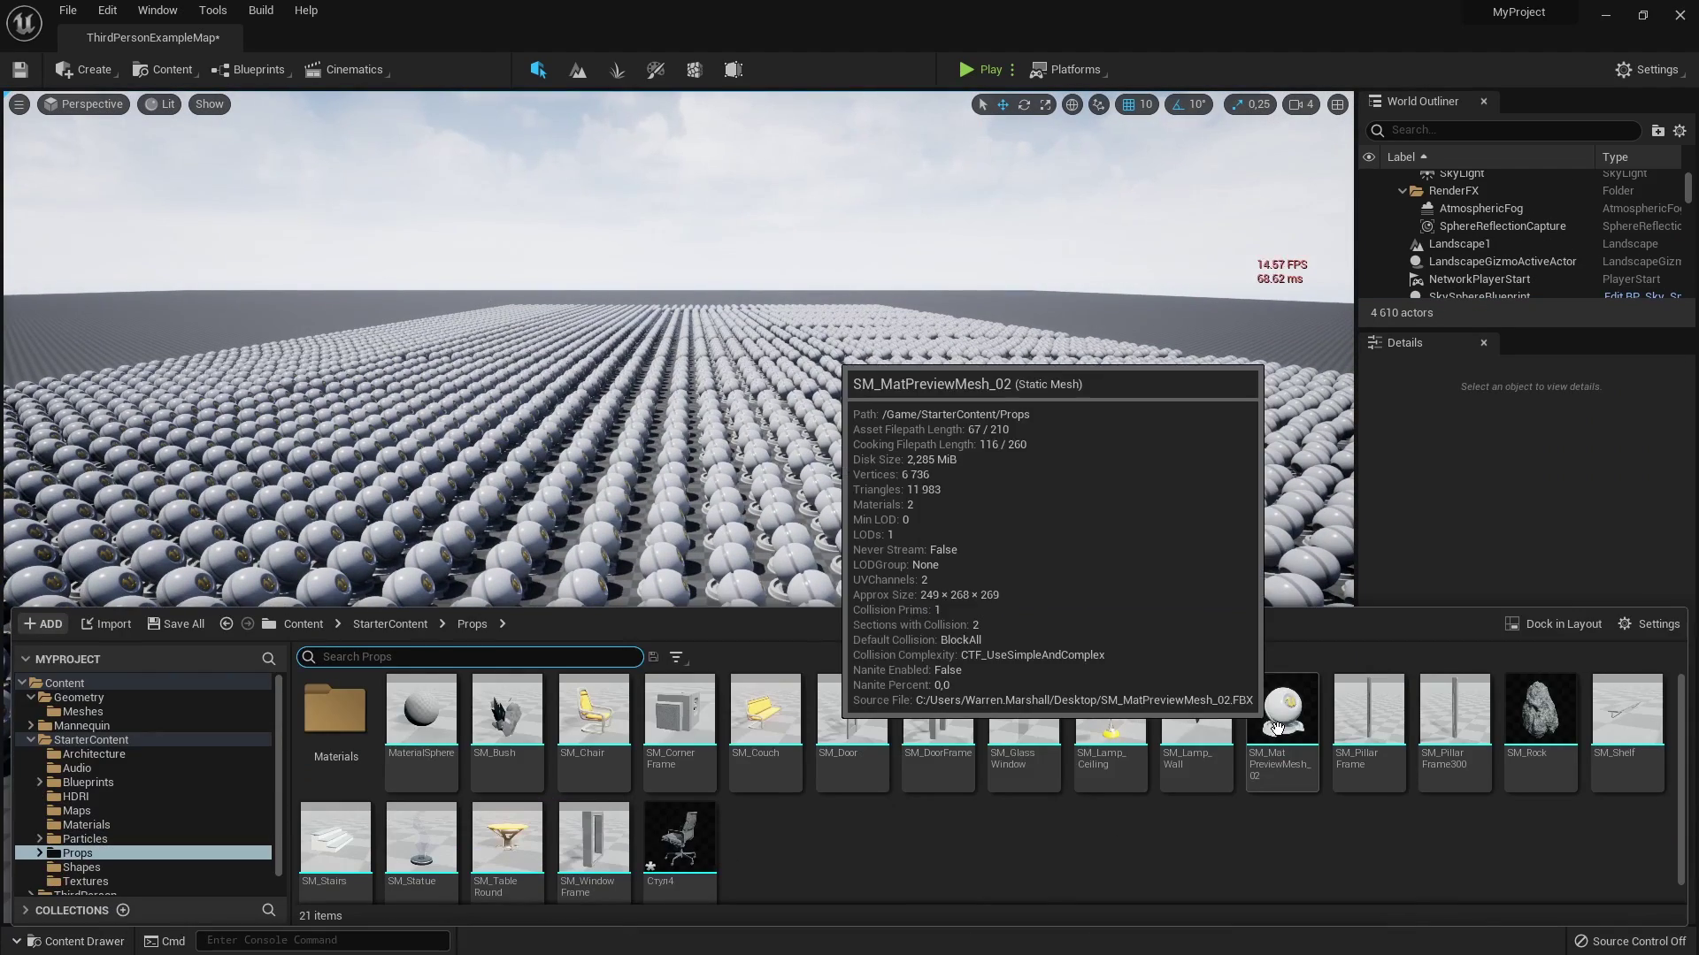
right_click(1277, 727)
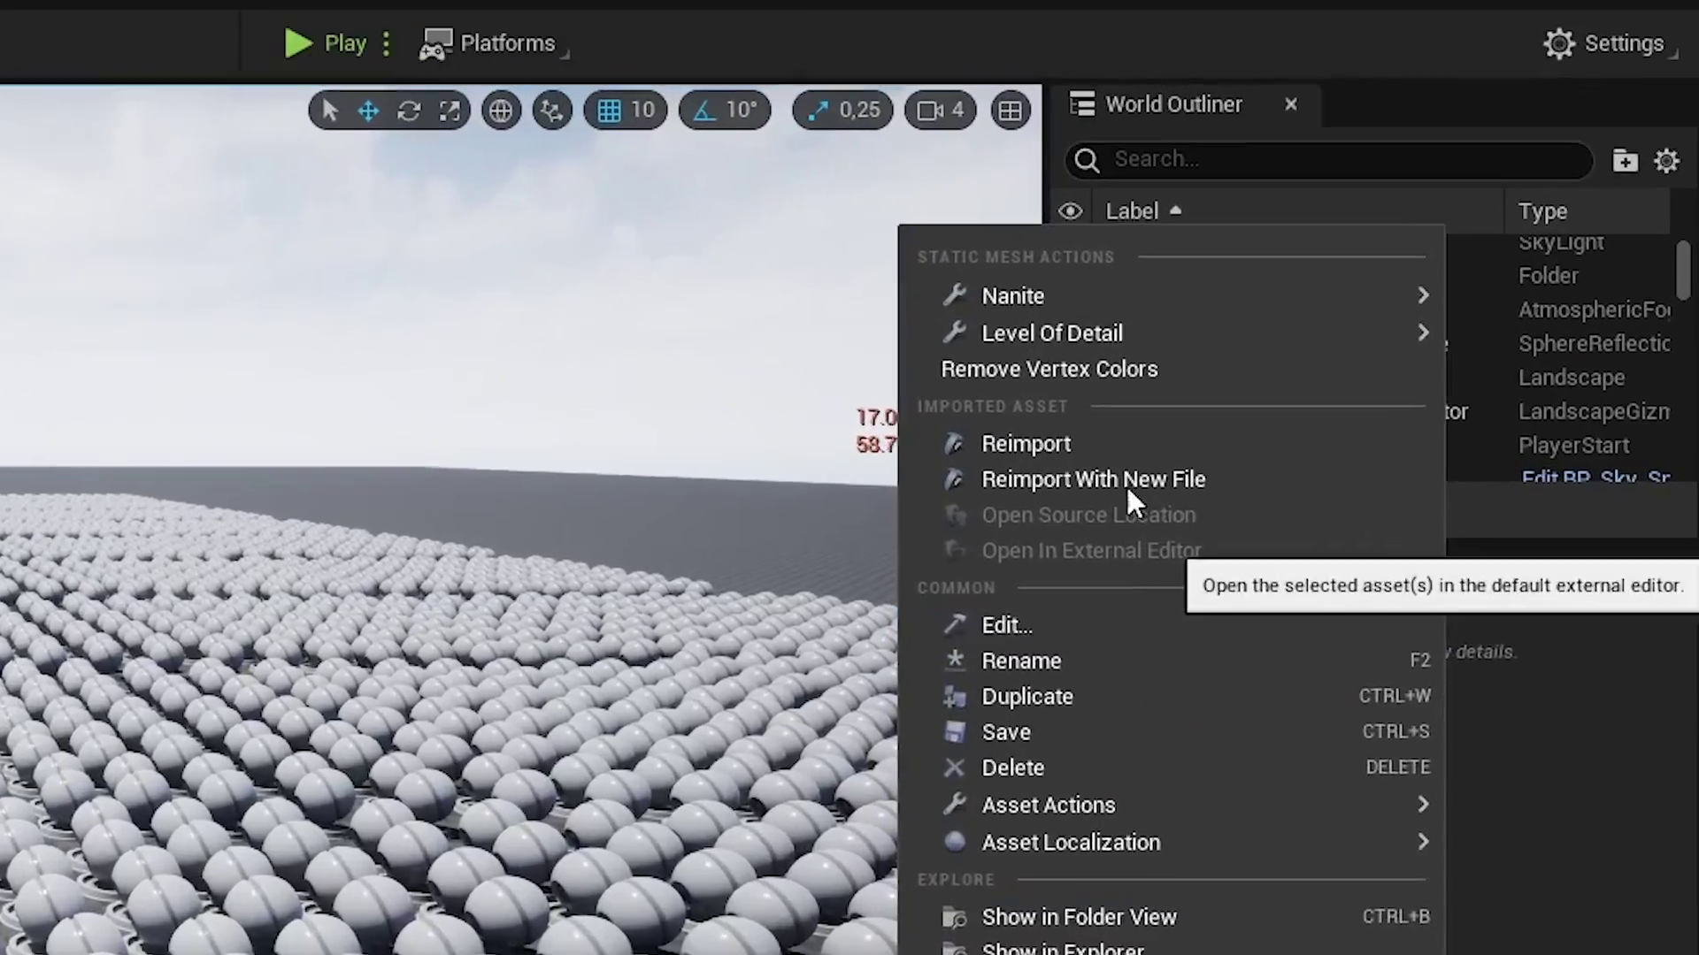
Enable Nanite in SM_MatPreviewMesh_02's Nanite Settings and apply the change
mouse_move(1365, 212)
mouse_move(783, 382)
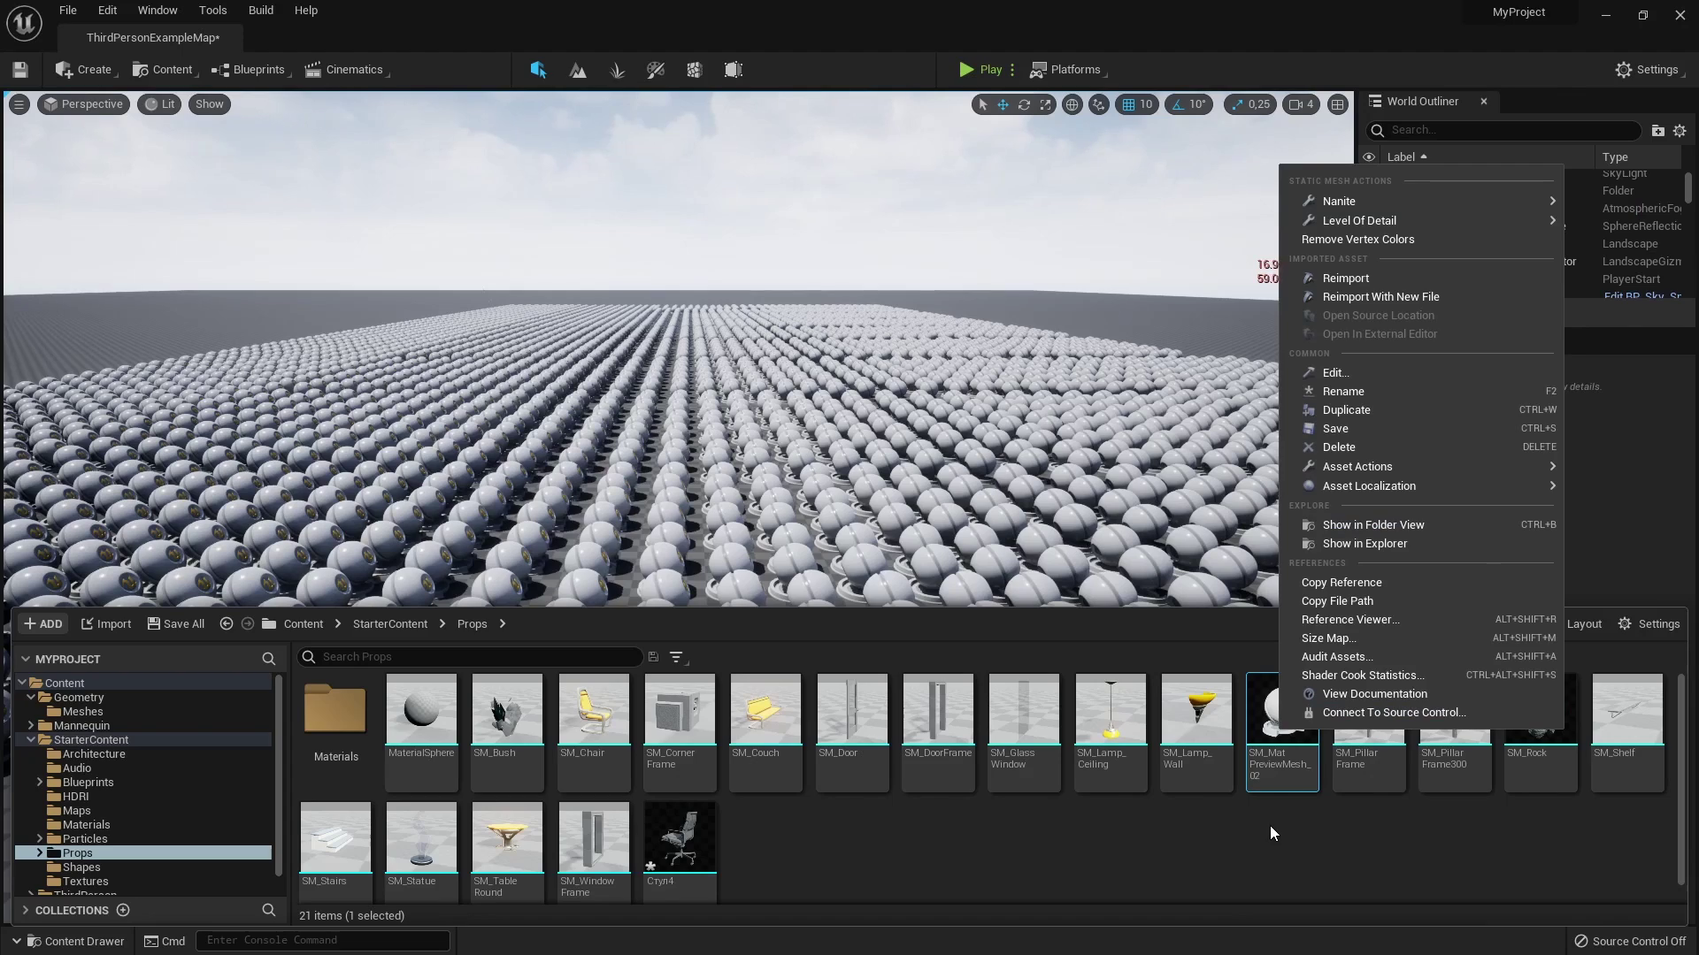
click(1283, 741)
double_click(1283, 742)
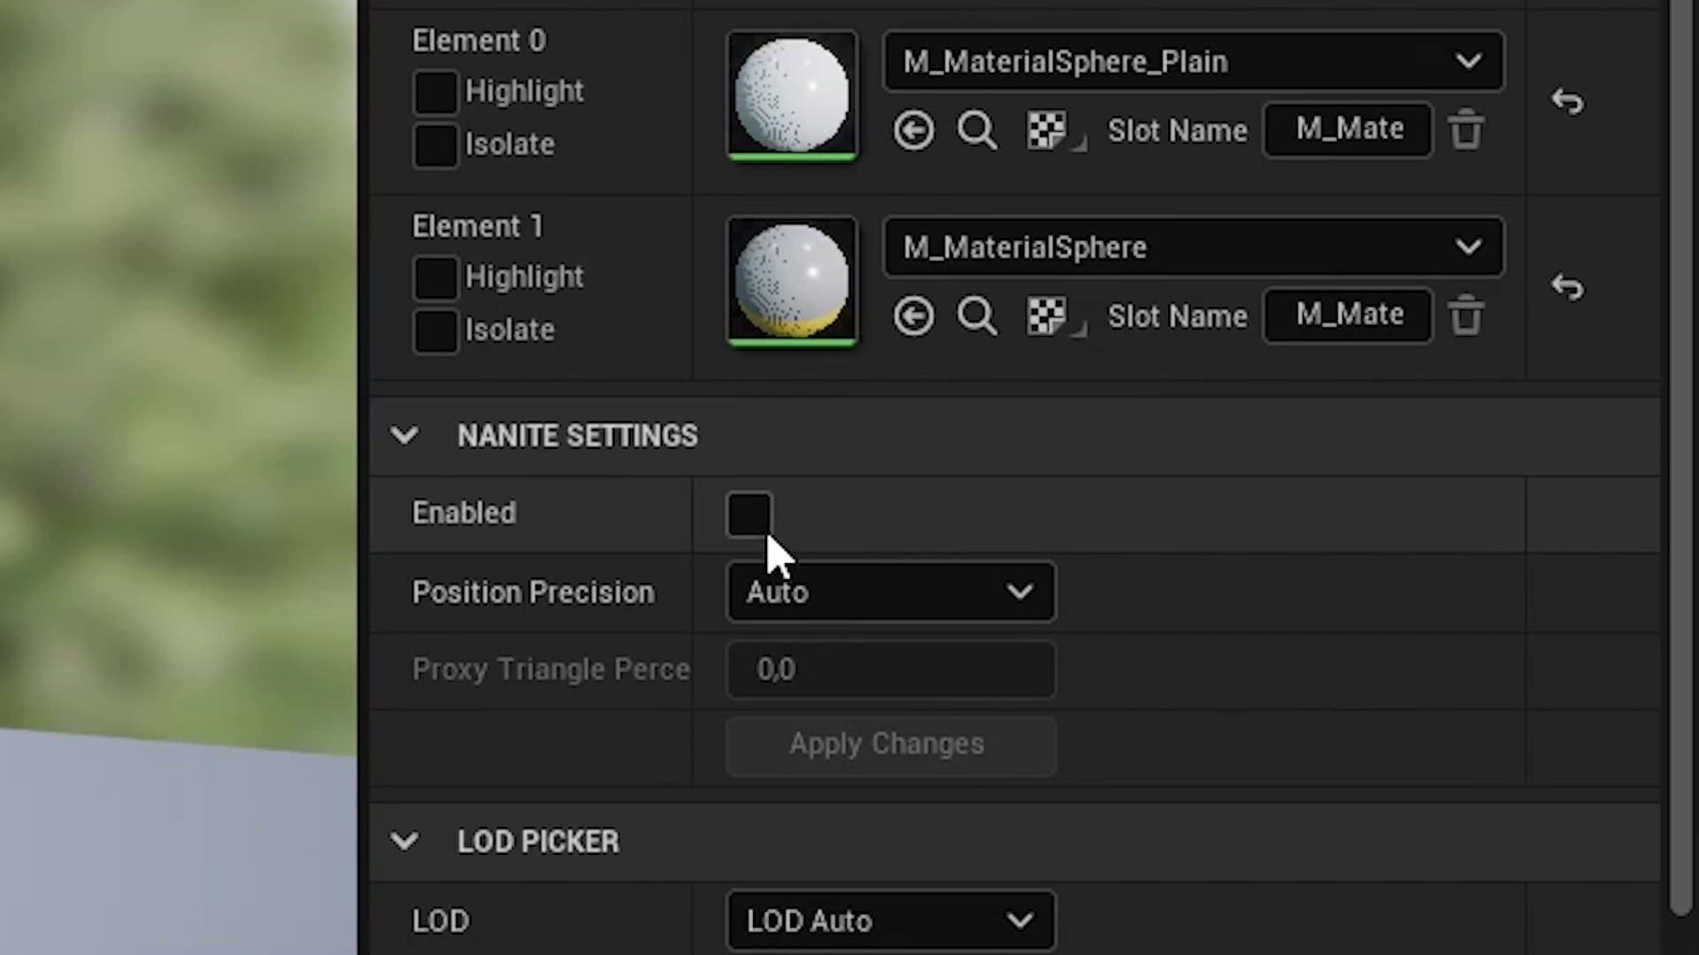
click(750, 518)
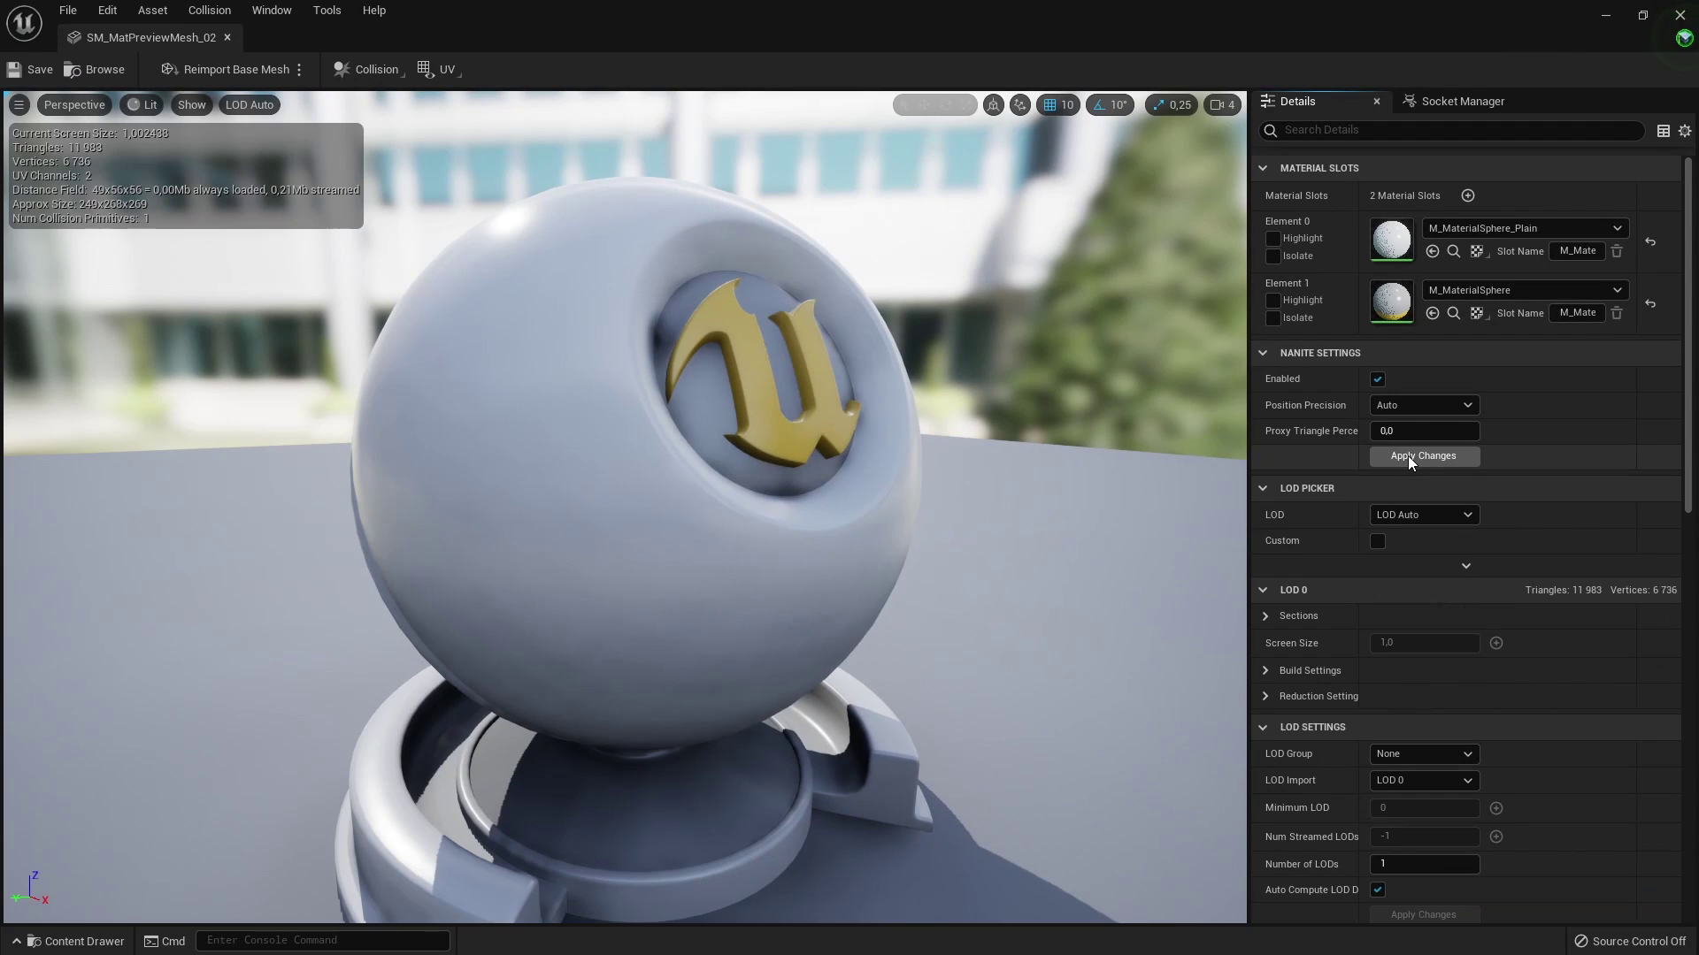
click(1408, 457)
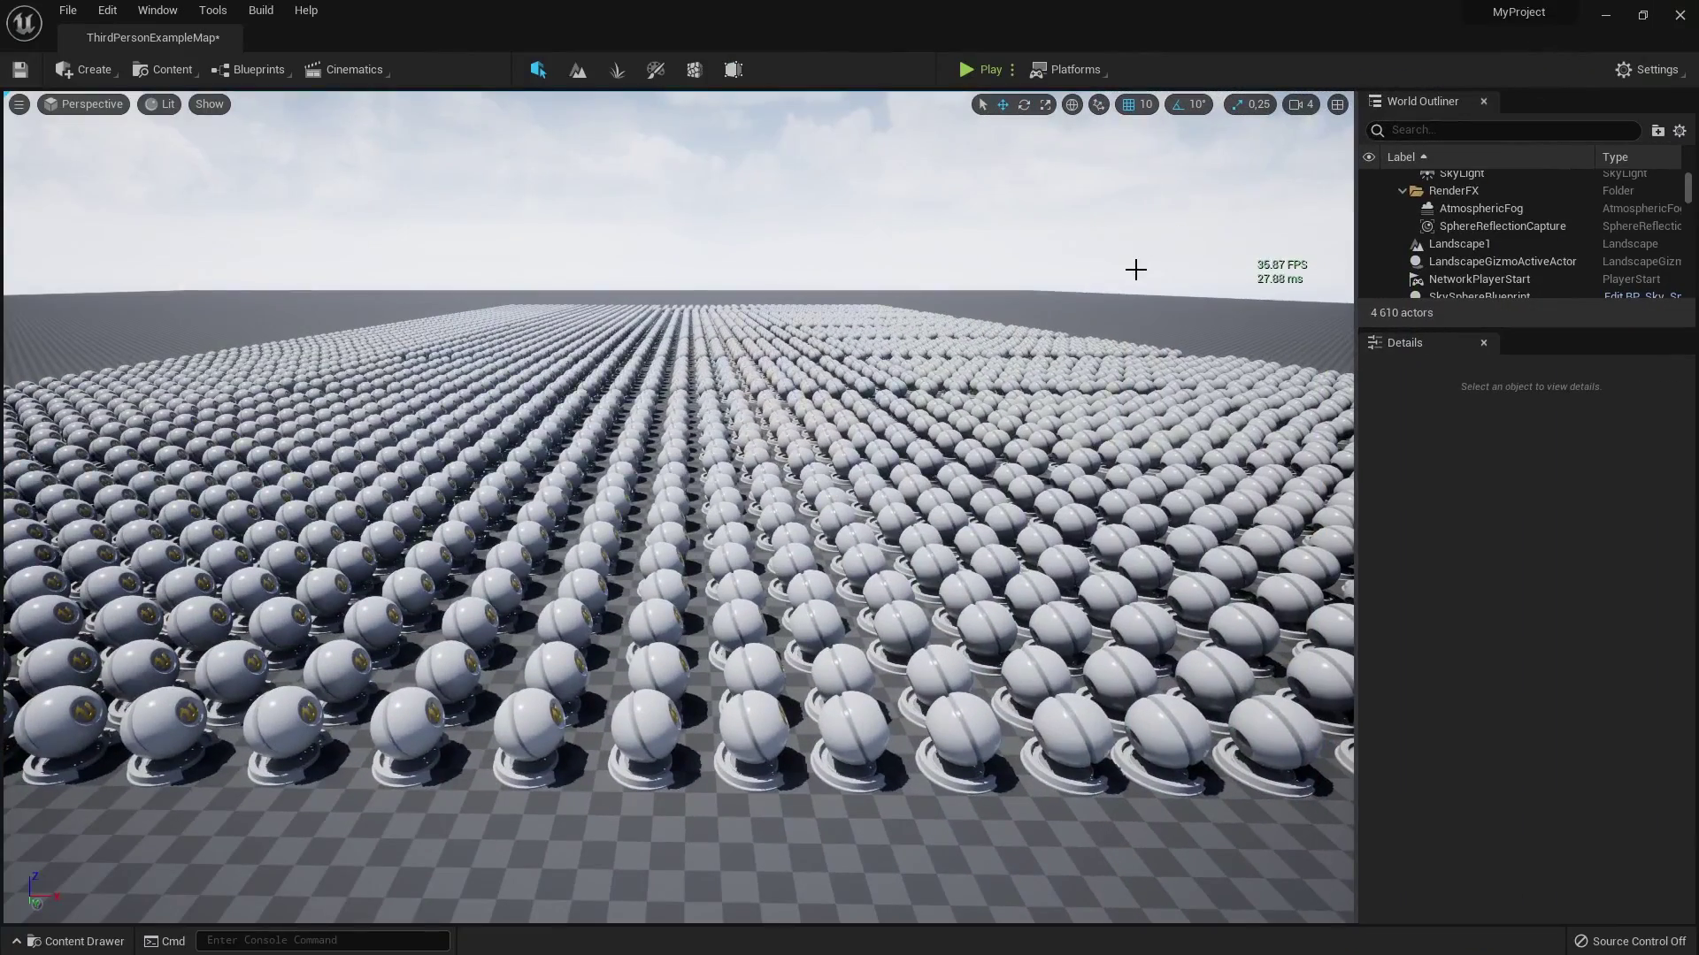
Fly over the Nanite sphere grid and turn back to view it while checking the FPS
mouse_move(930, 268)
right_down()
mouse_move(557, 678)
mouse_move(33, 508)
right_up()
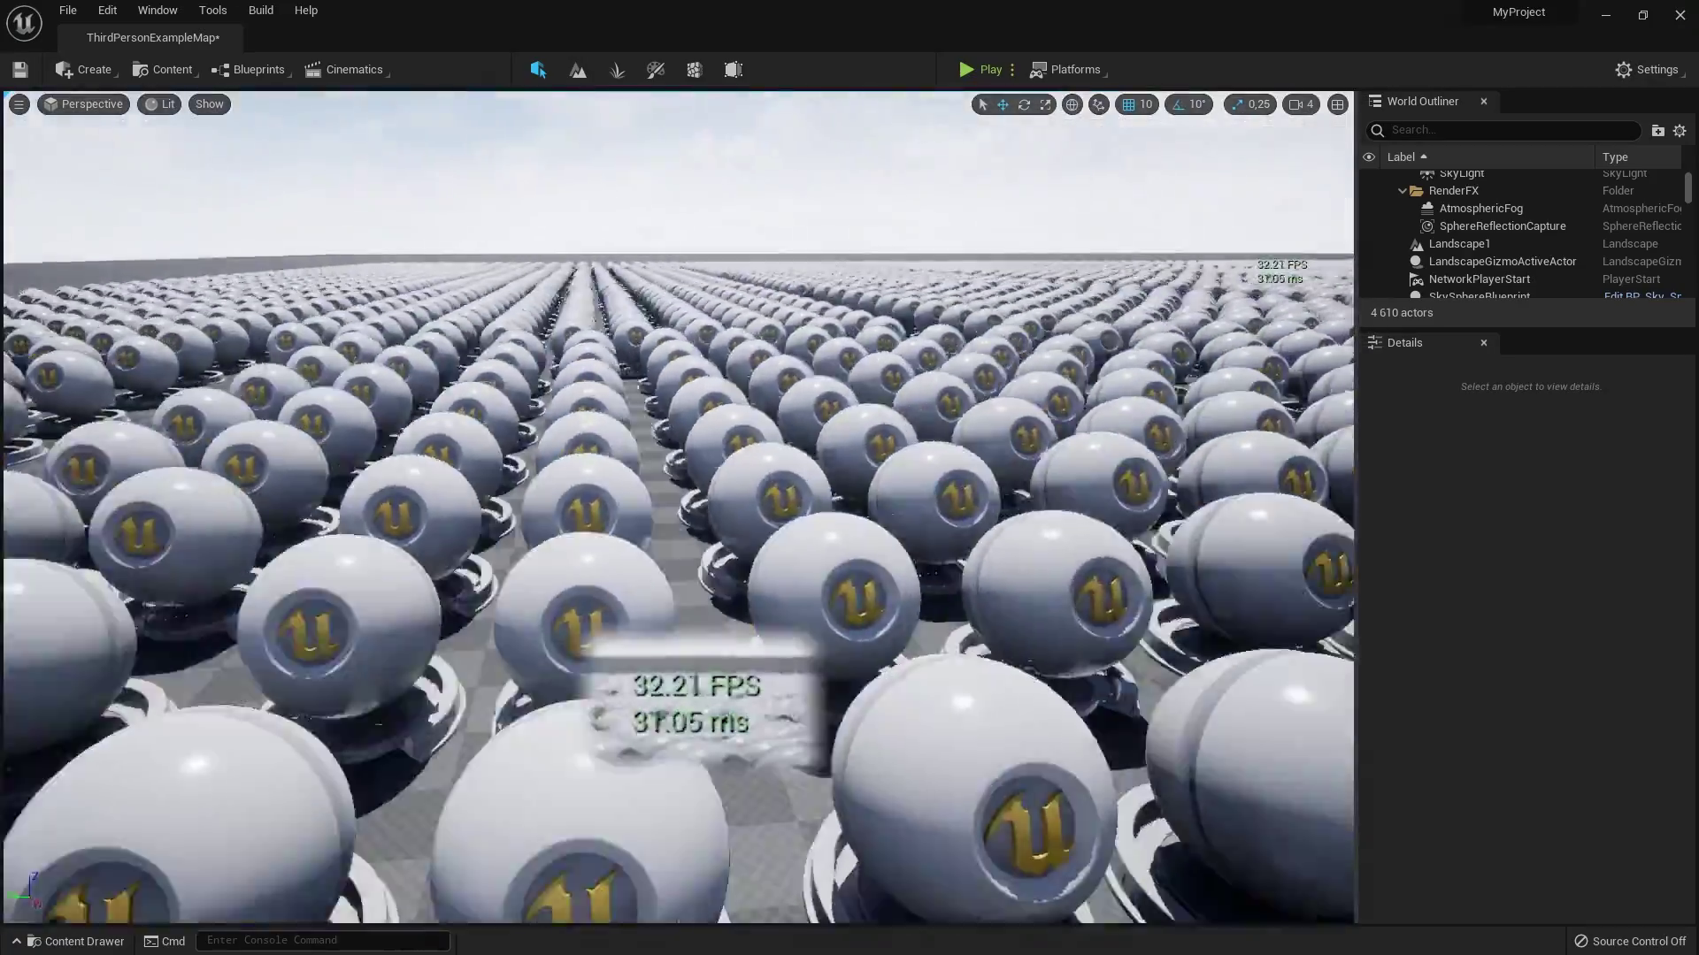
right_drag(34, 508, 34, 507)
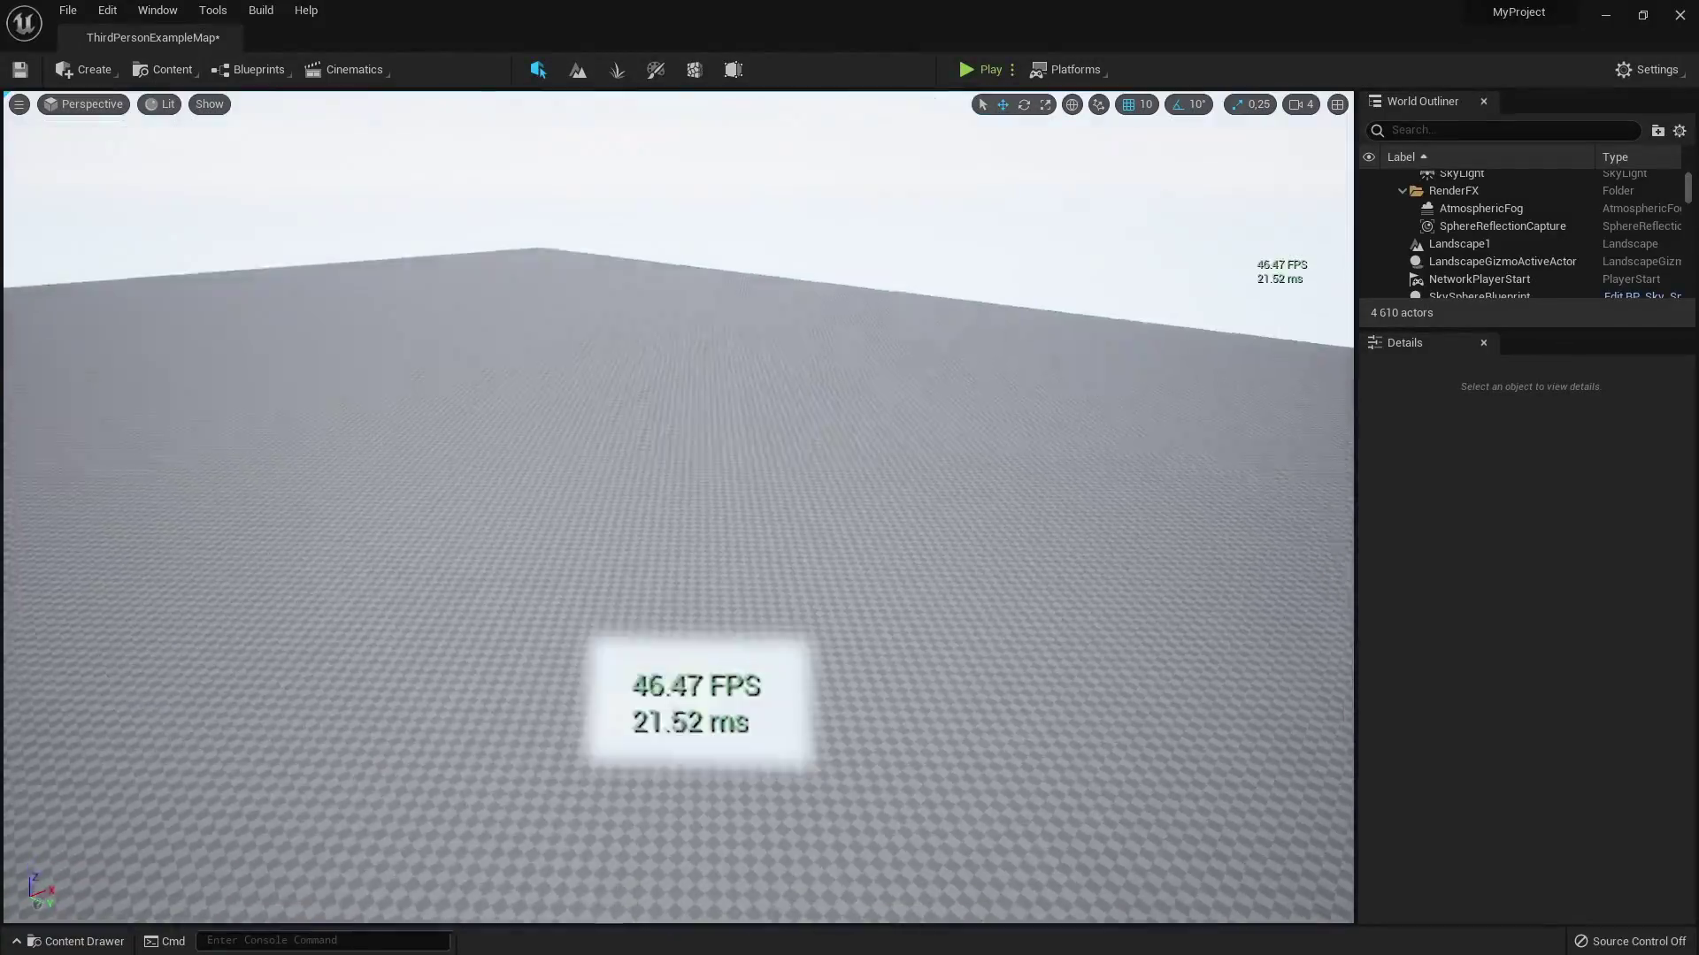
right_drag(883, 284, 959, 318)
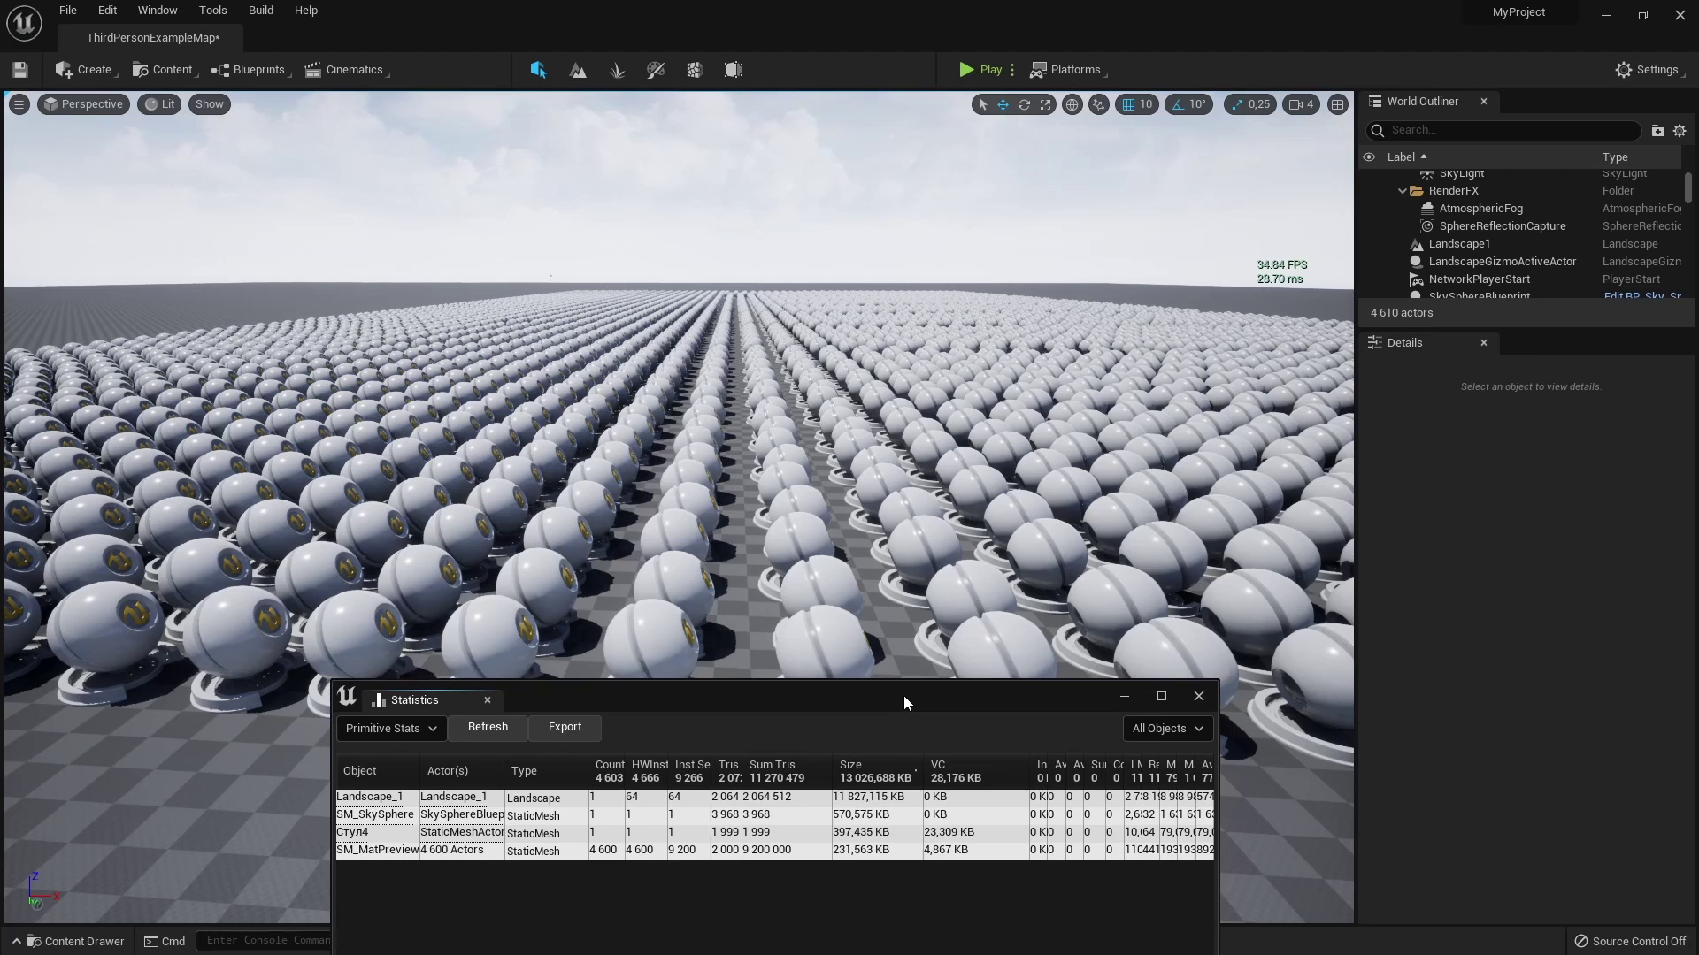
drag(904, 697, 901, 720)
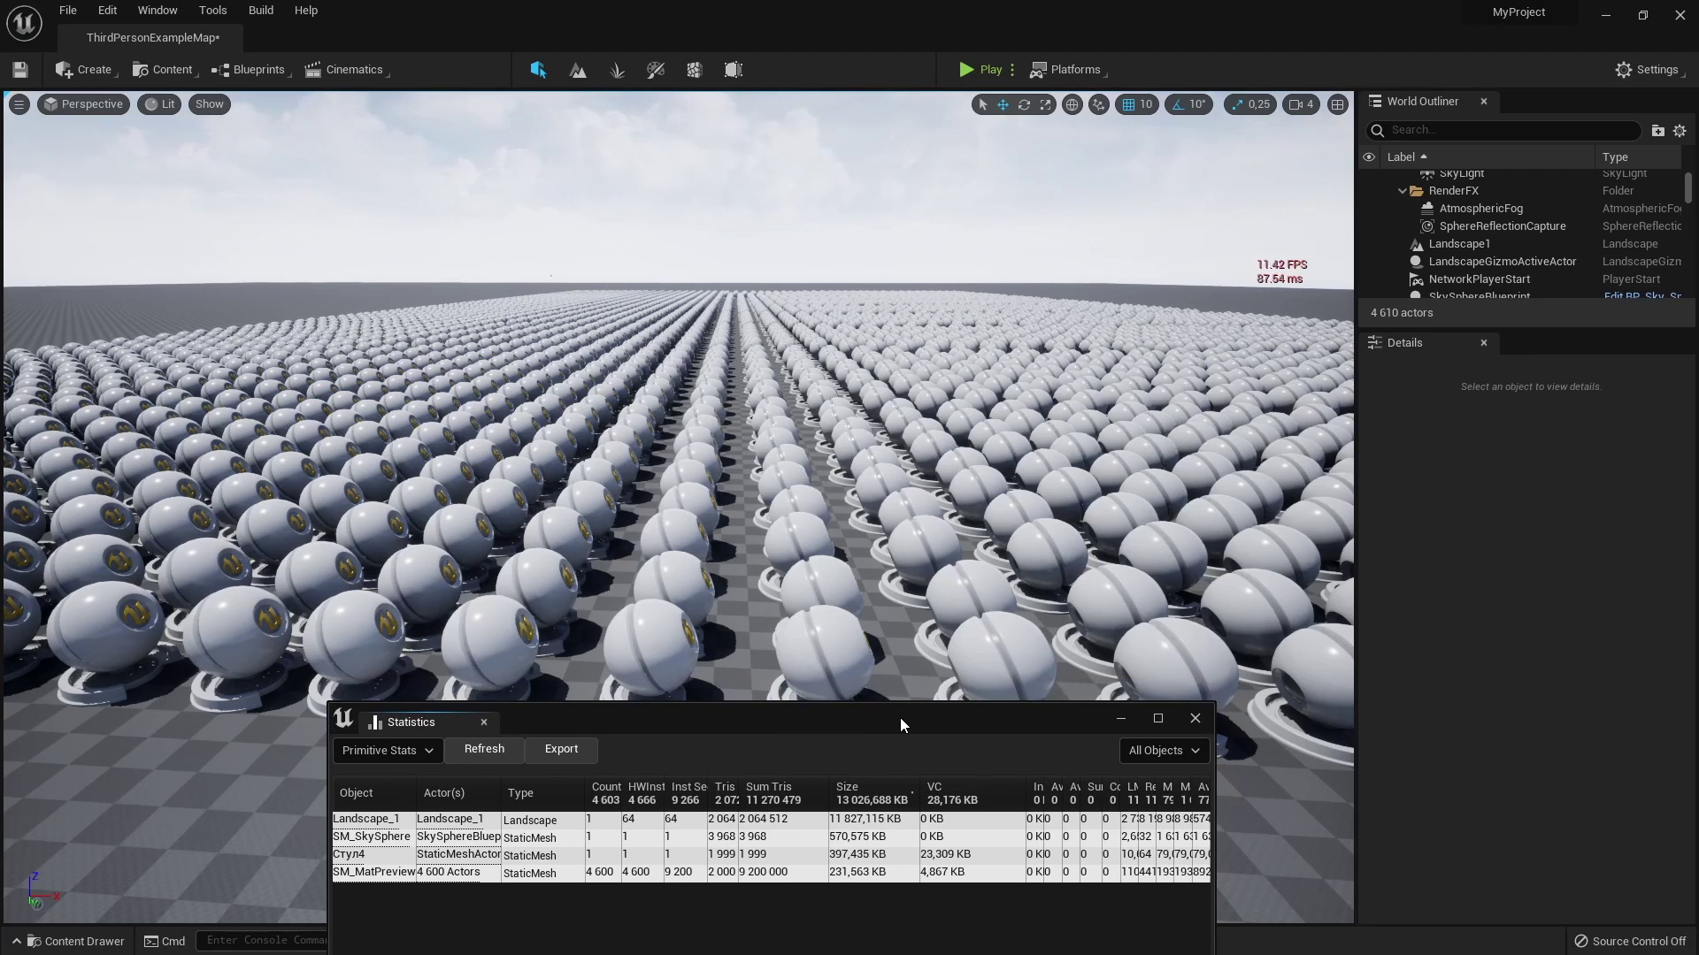
click(155, 104)
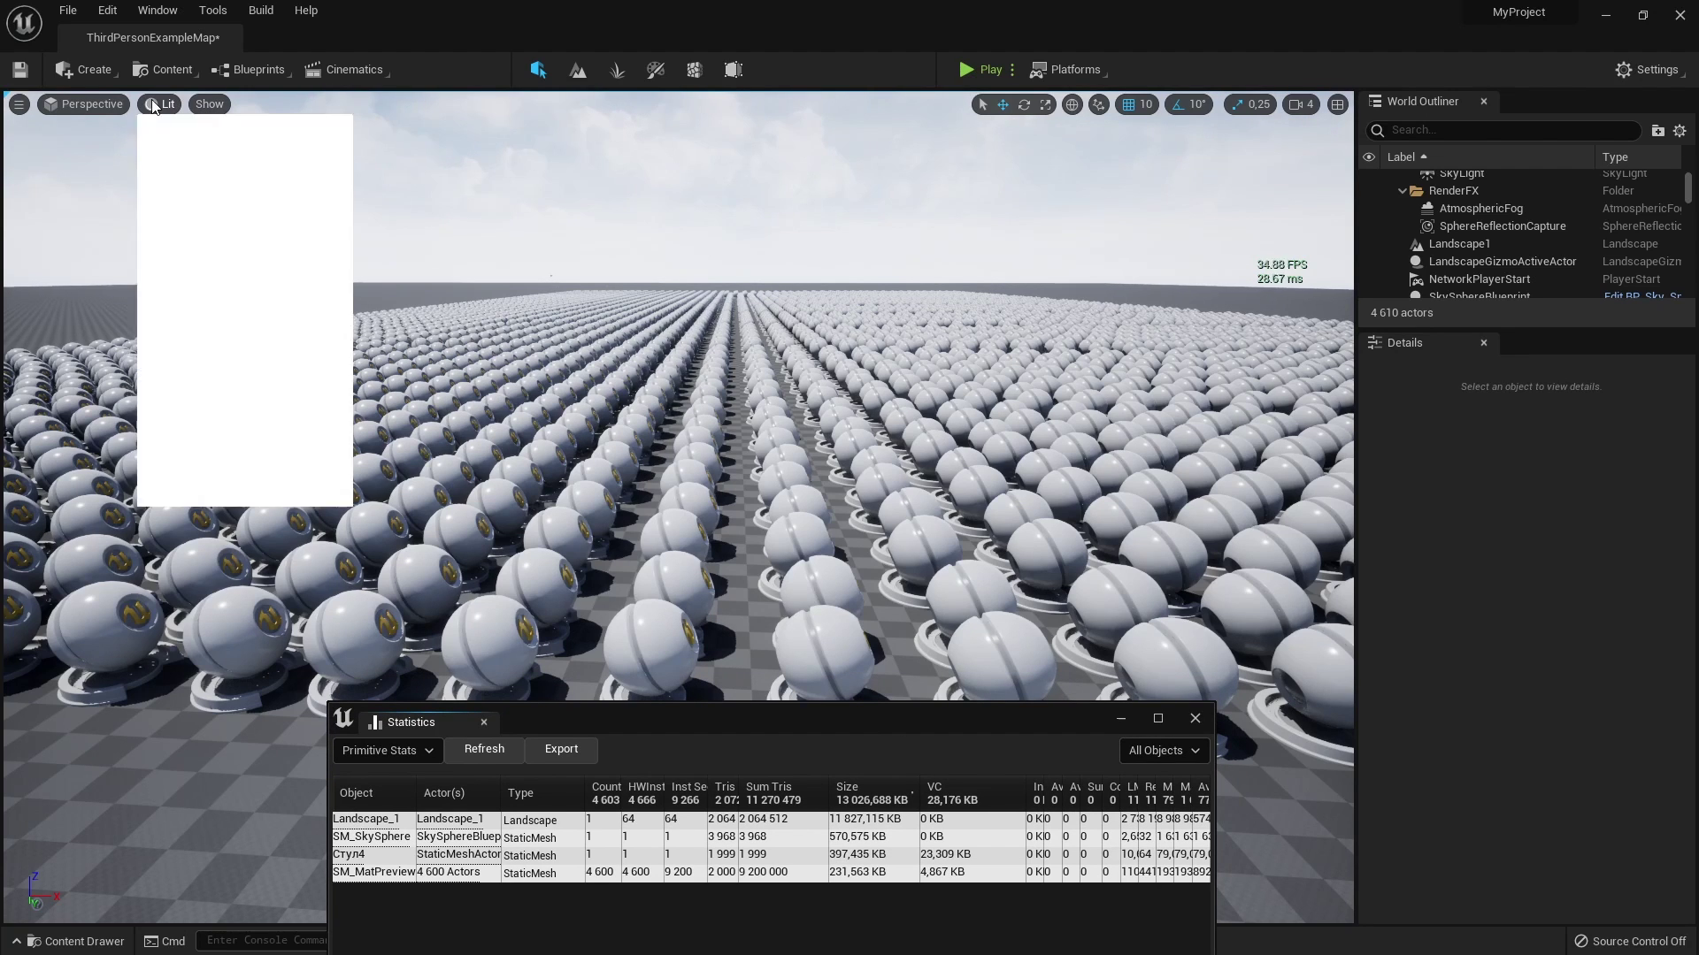
click(163, 173)
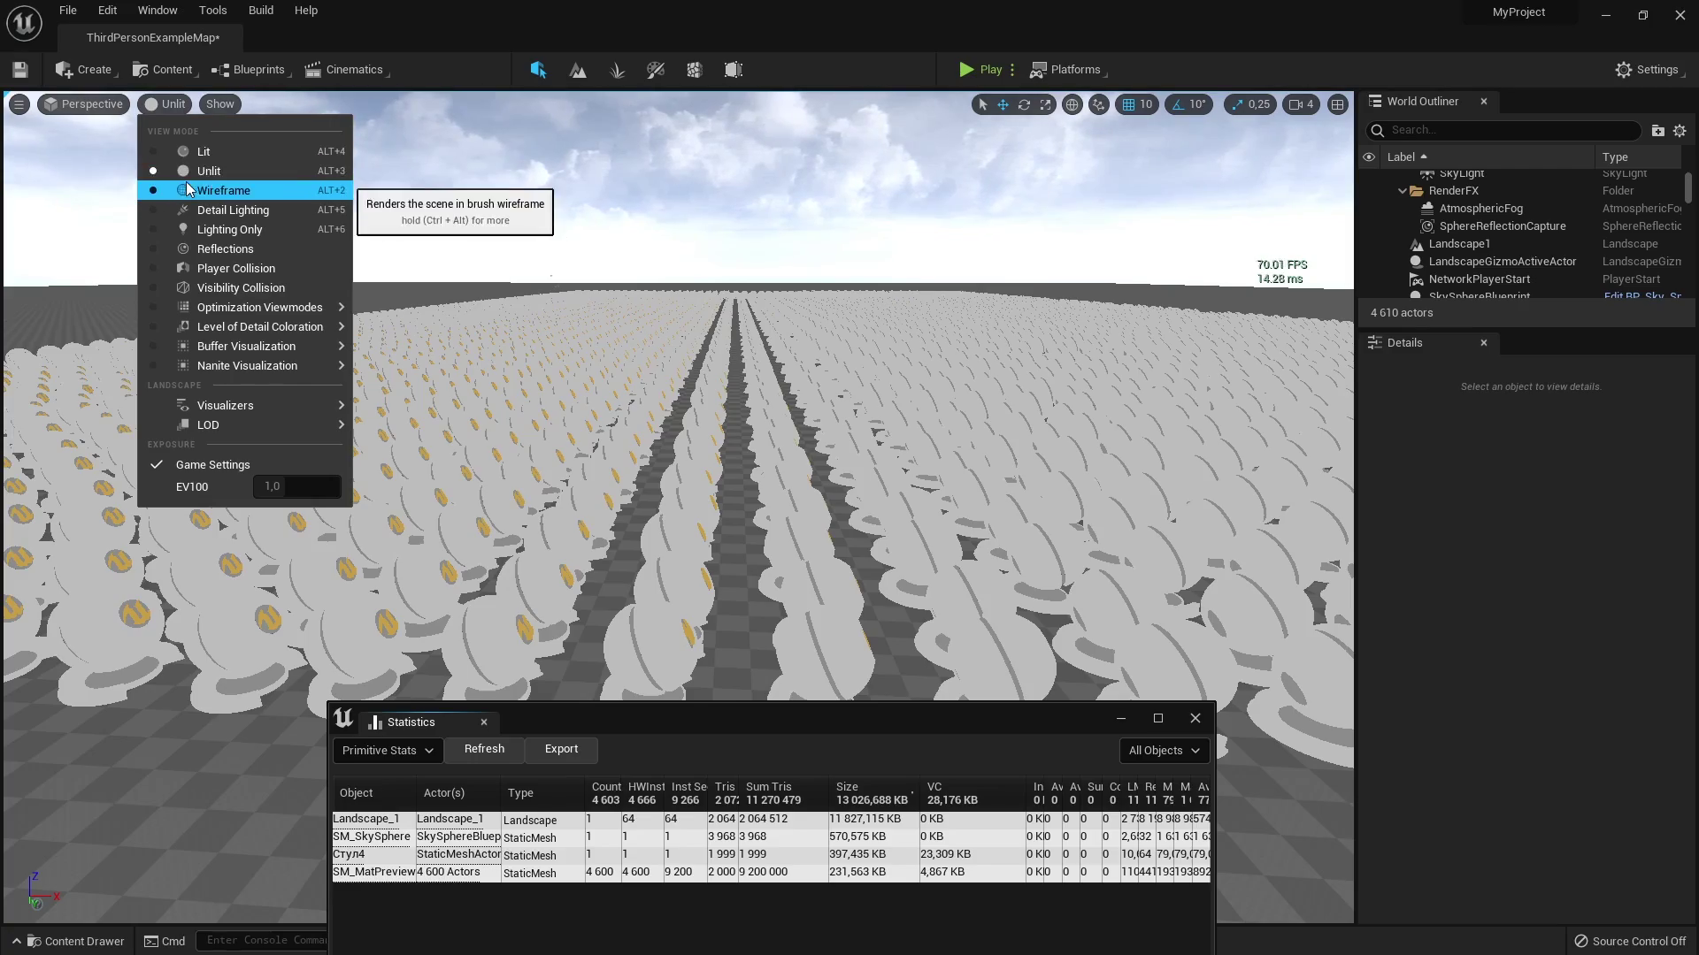
click(212, 190)
mouse_move(207, 196)
right_down()
mouse_move(239, 257)
mouse_move(239, 221)
mouse_move(12, 100)
right_up()
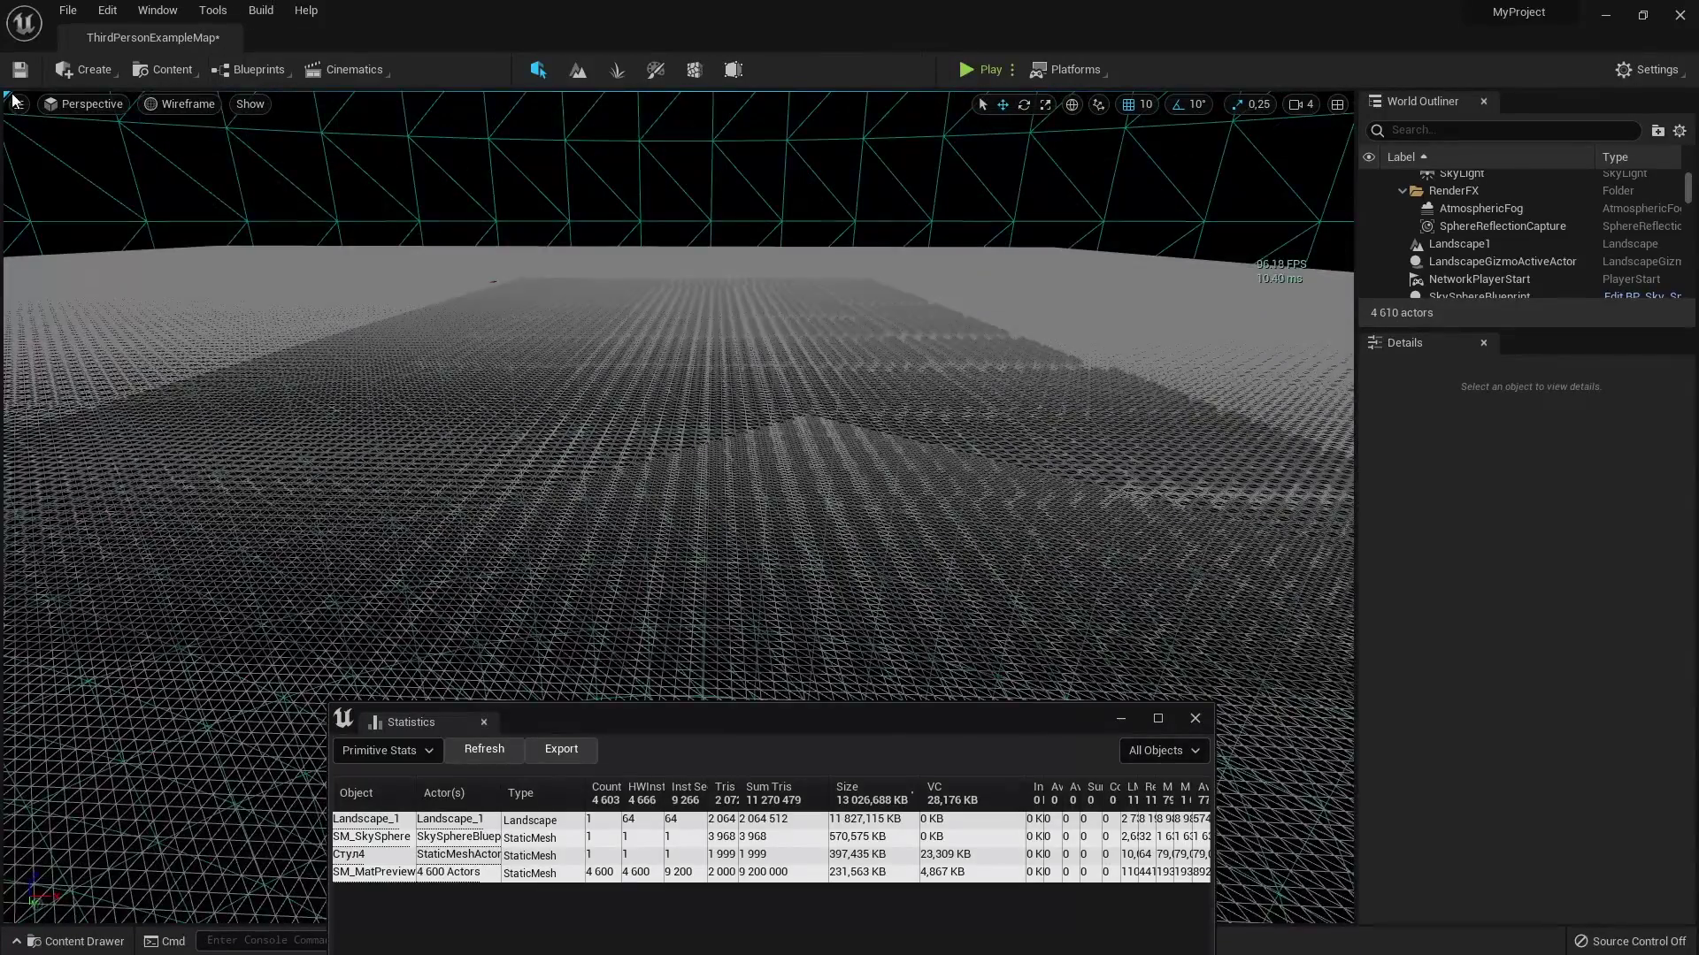
click(162, 103)
click(232, 148)
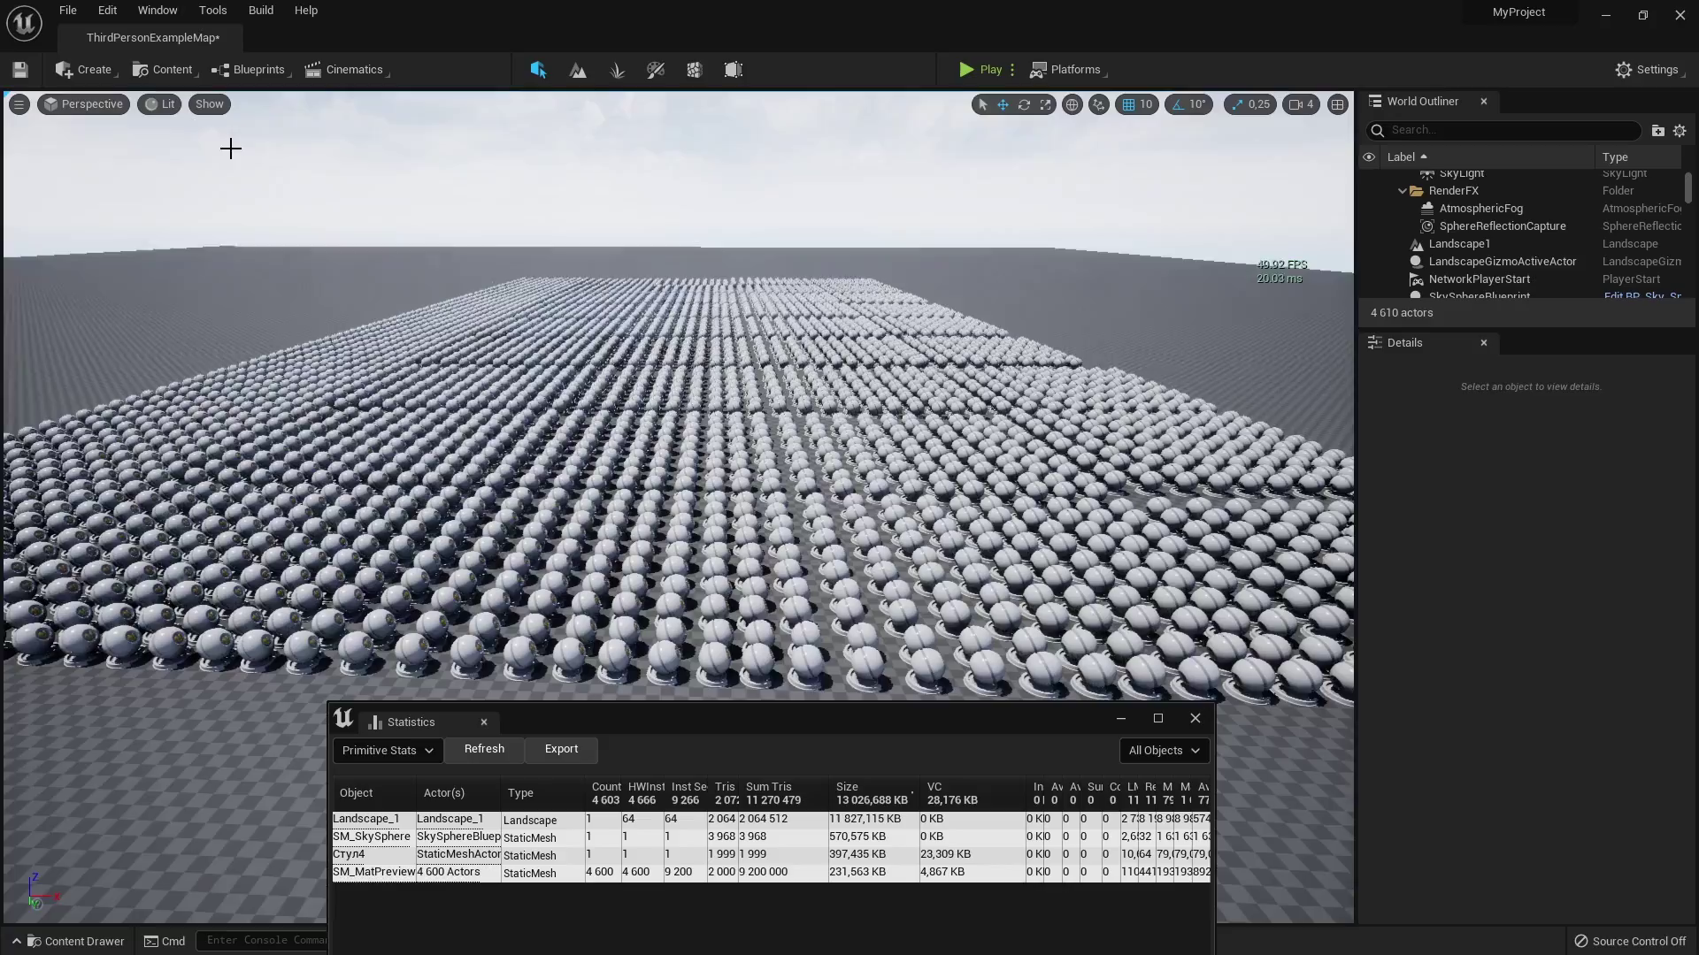
right_drag(271, 292, 270, 274)
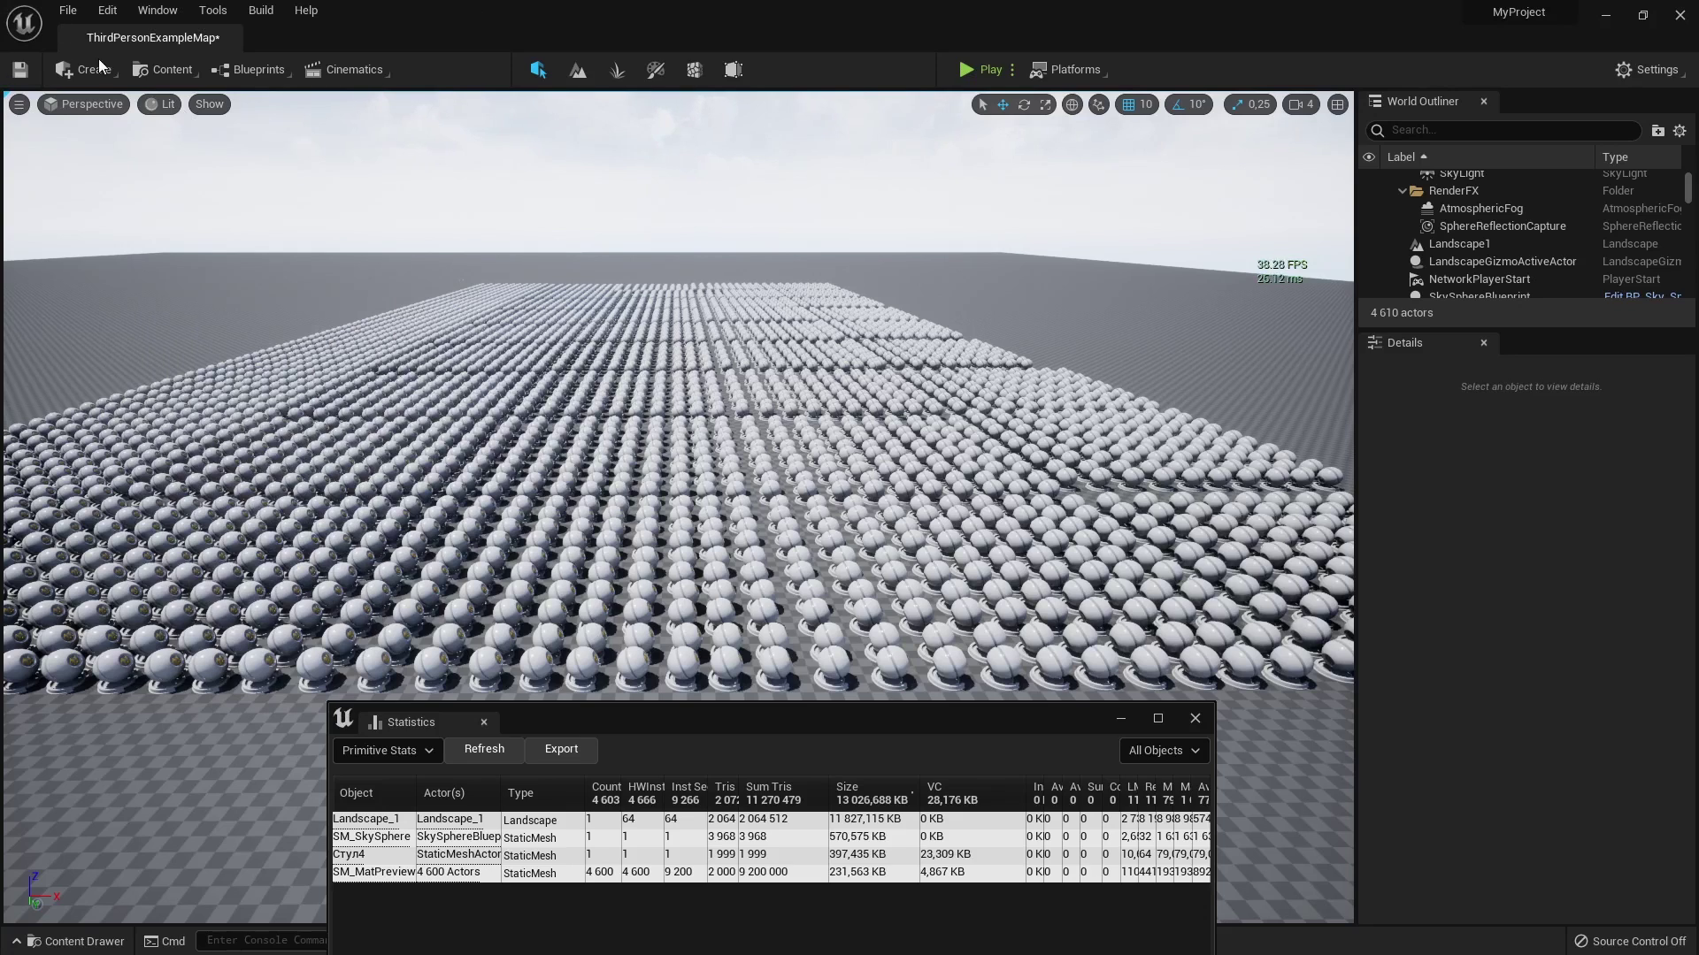
click(160, 106)
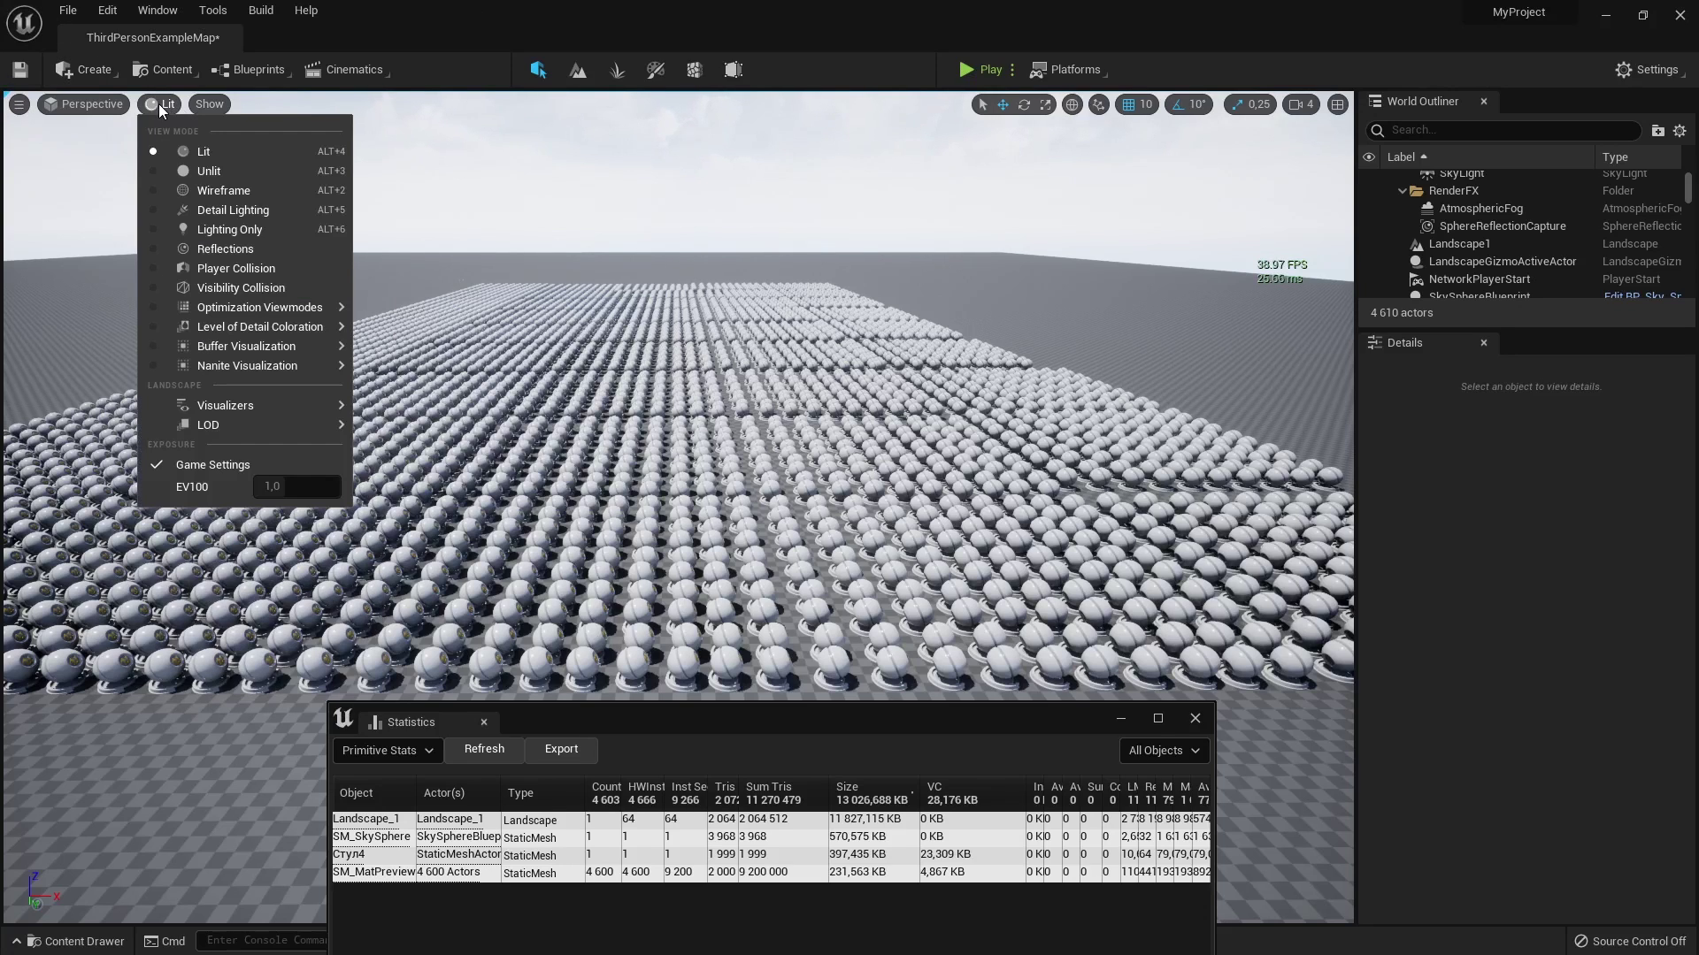
Switch the viewport to the Nanite Mask view and fly over the sphere grid
mouse_move(273, 368)
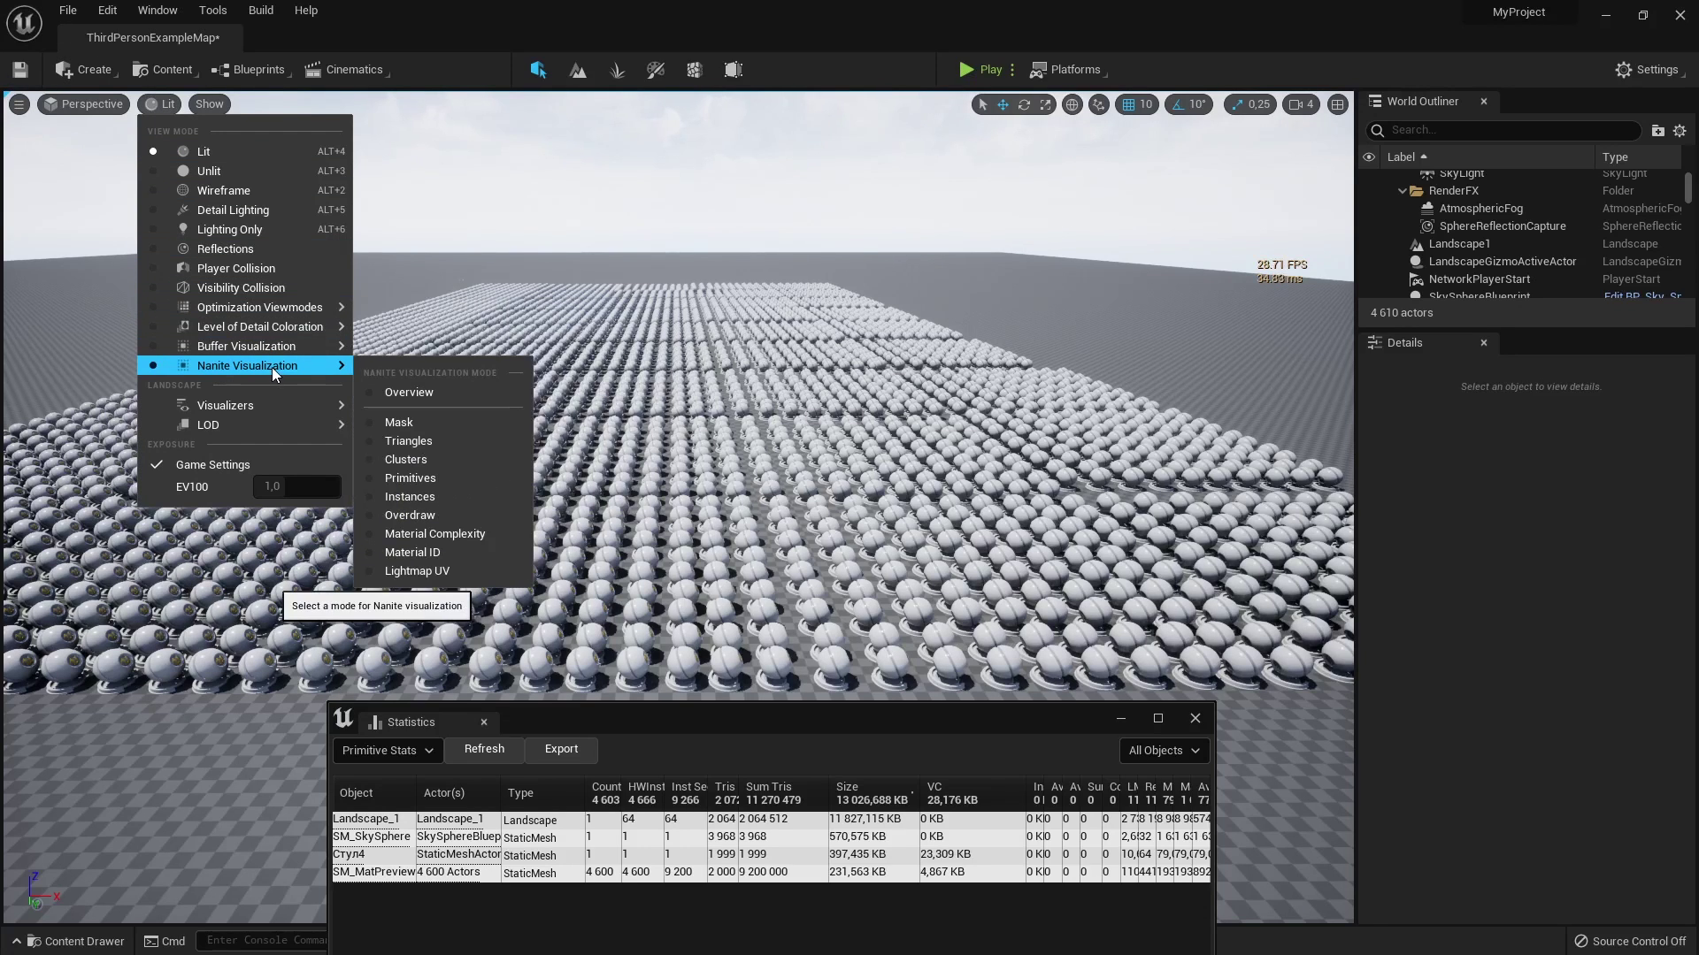
click(438, 420)
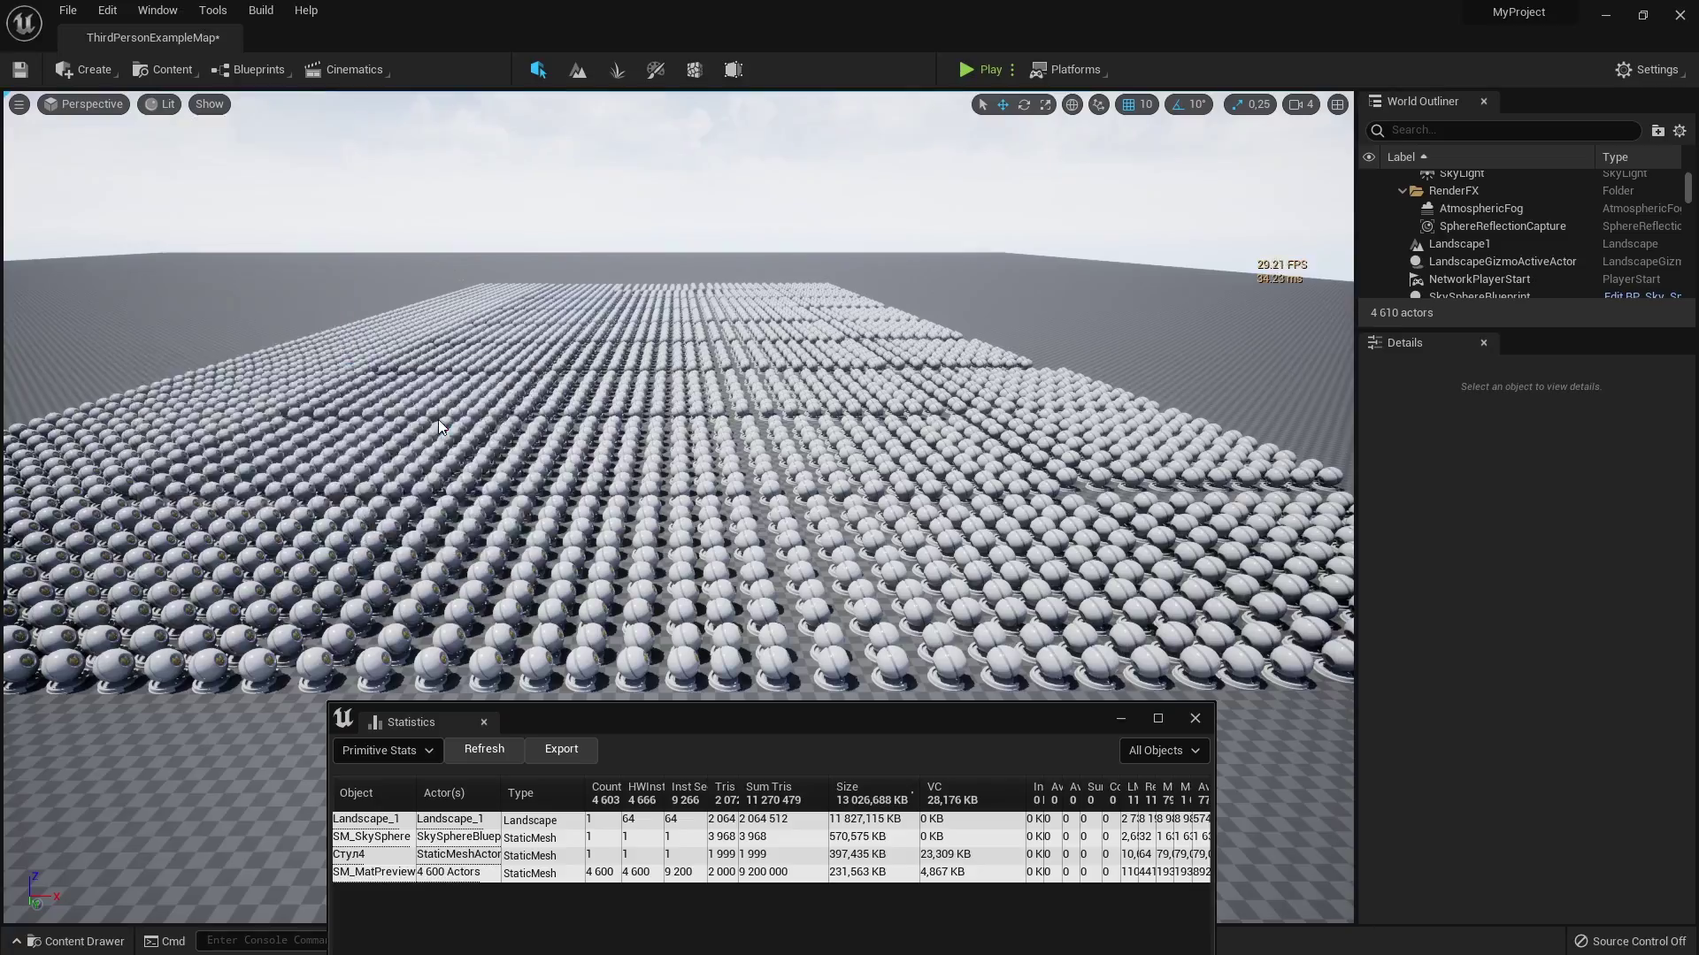
right_drag(438, 419, 510, 625)
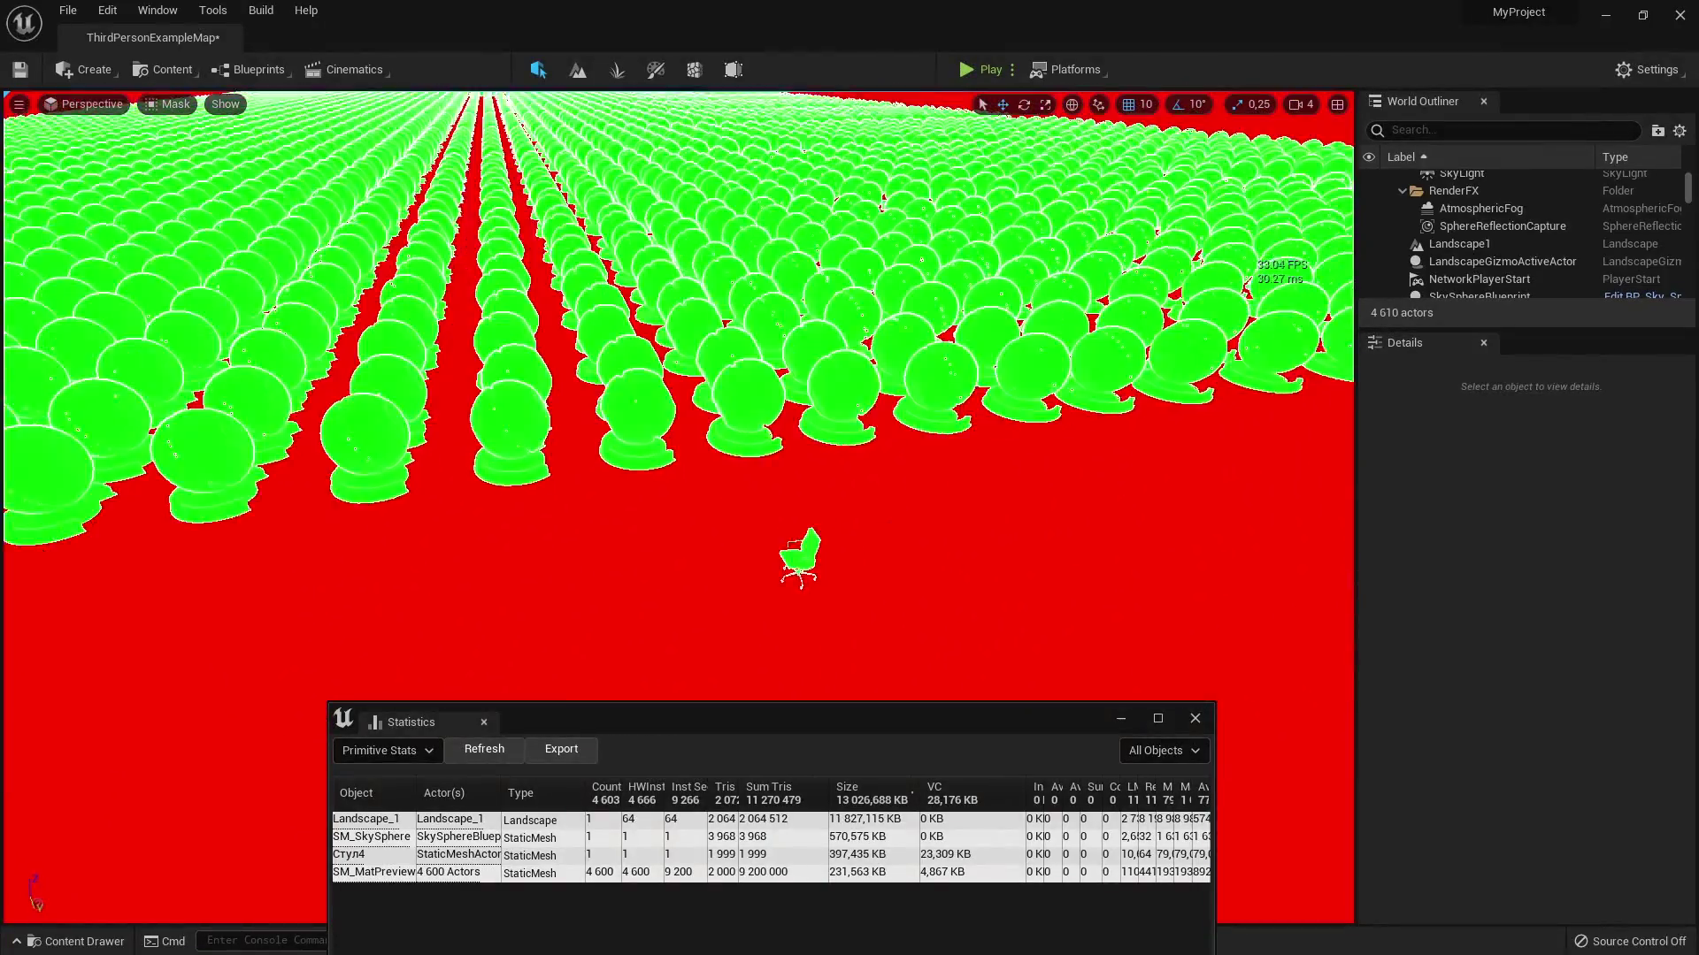
right_drag(667, 576, 666, 576)
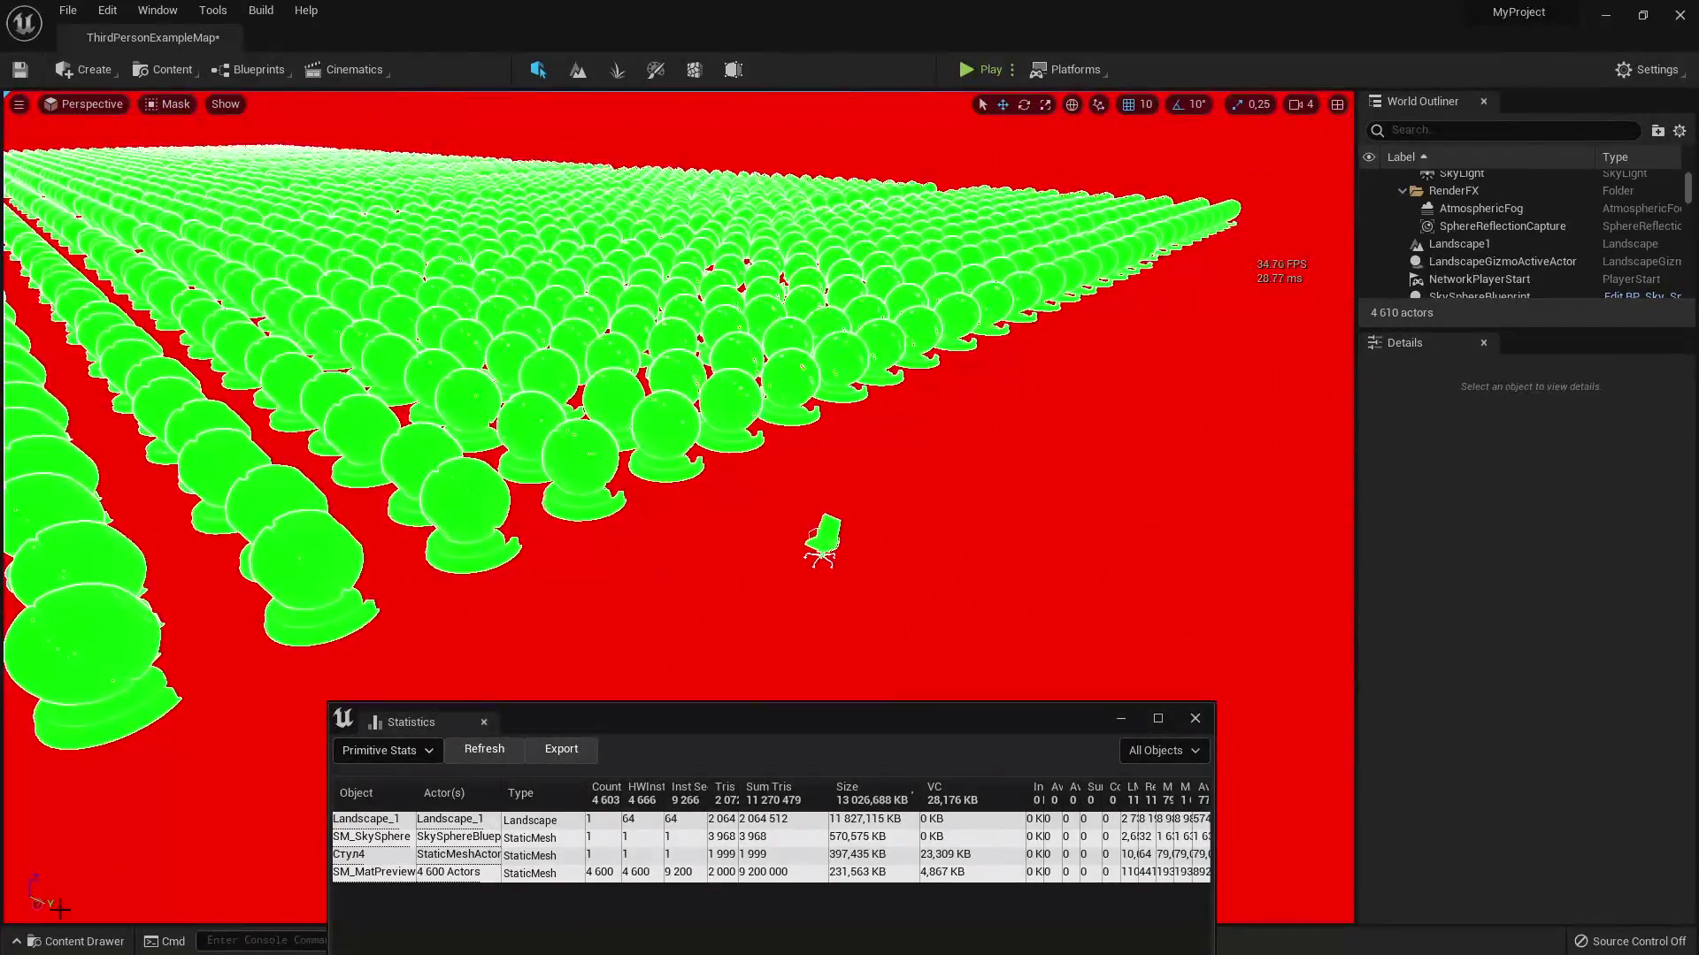
Place SM_Chair from the Content Drawer beside the spheres and fly in to inspect it
key(ctrl+space)
drag(750, 717, 936, 879)
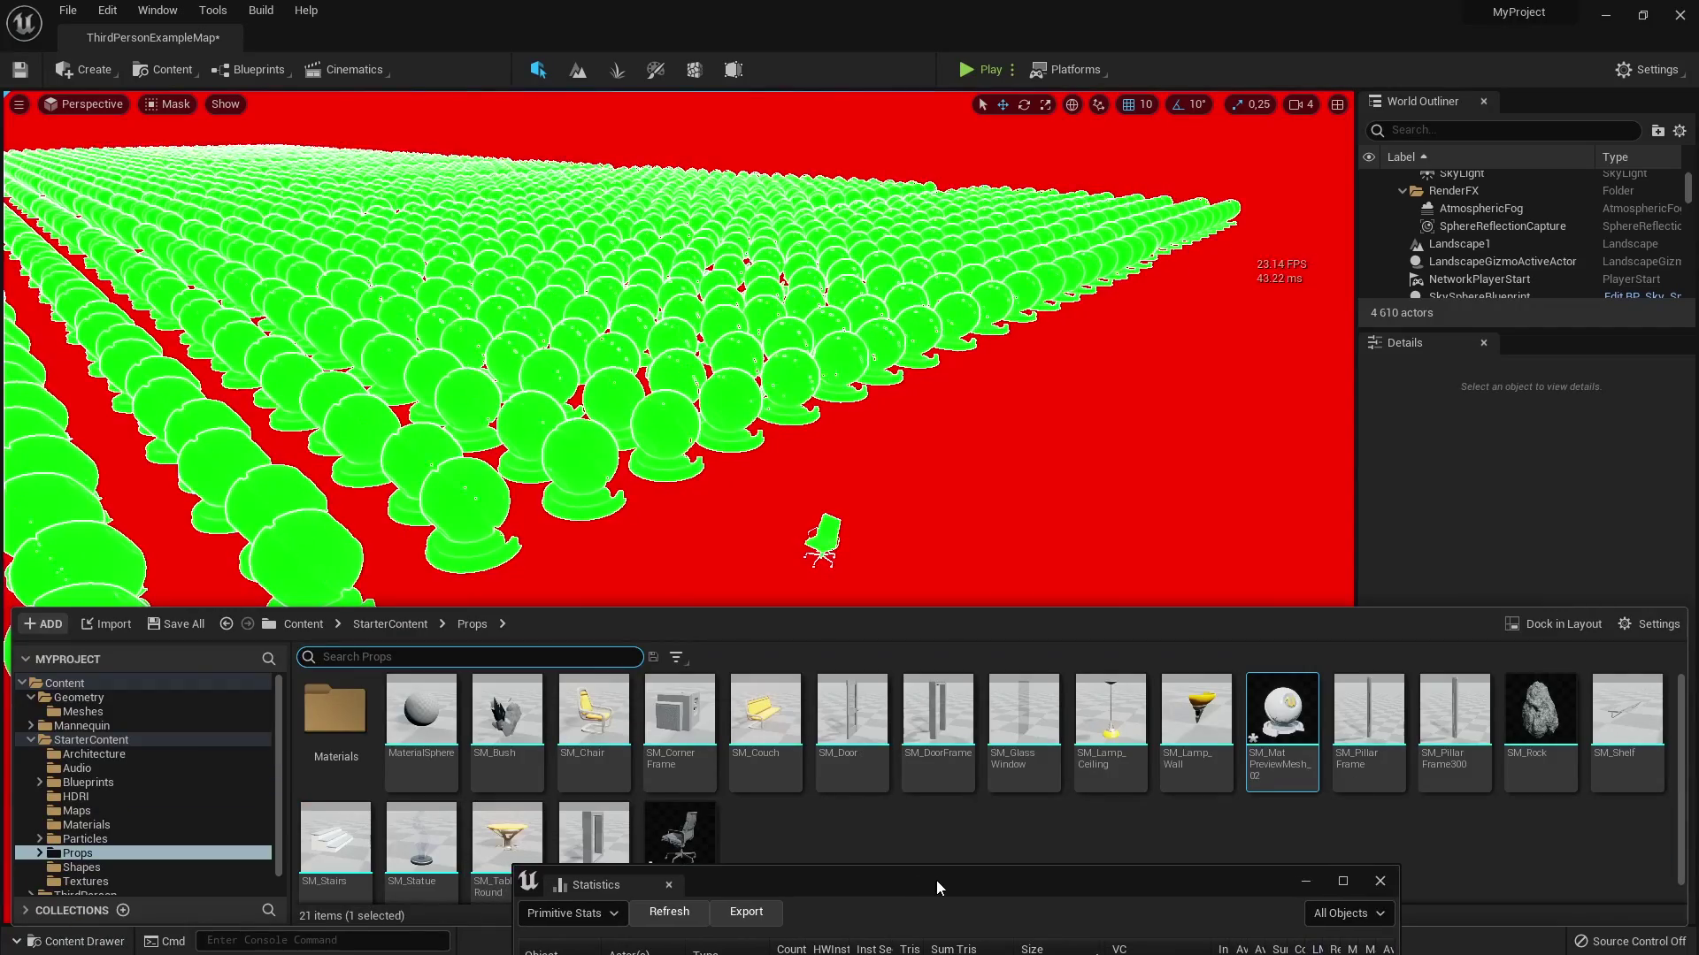
drag(594, 707, 759, 611)
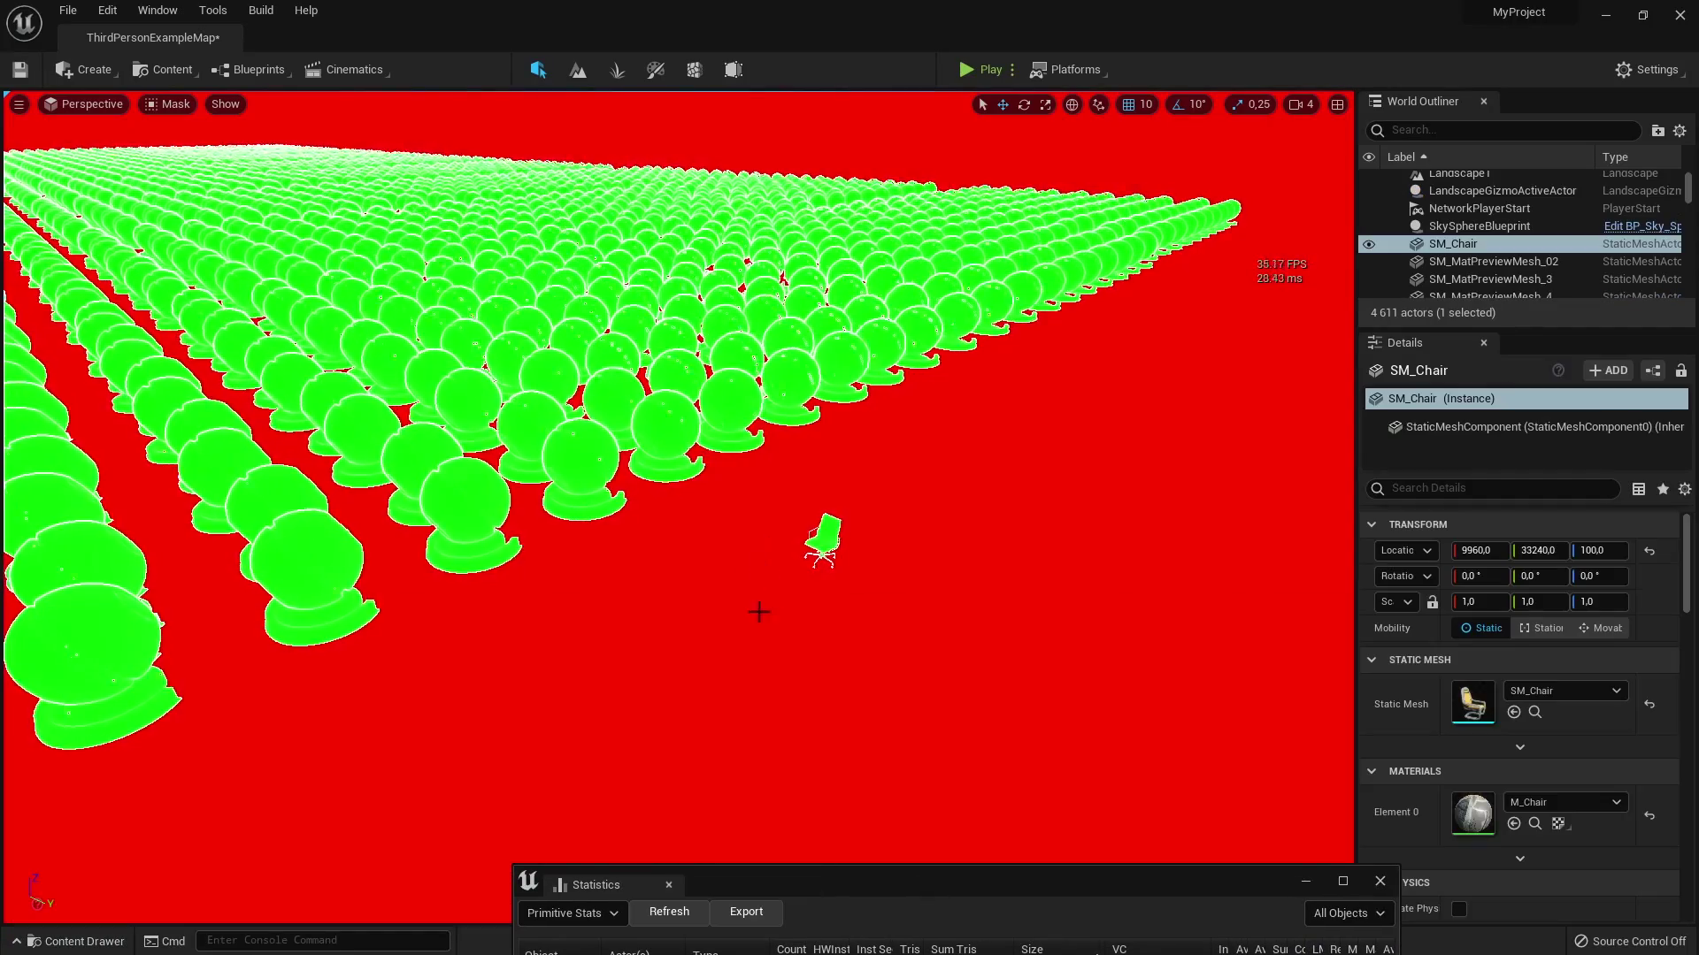
right_drag(744, 599, 744, 599)
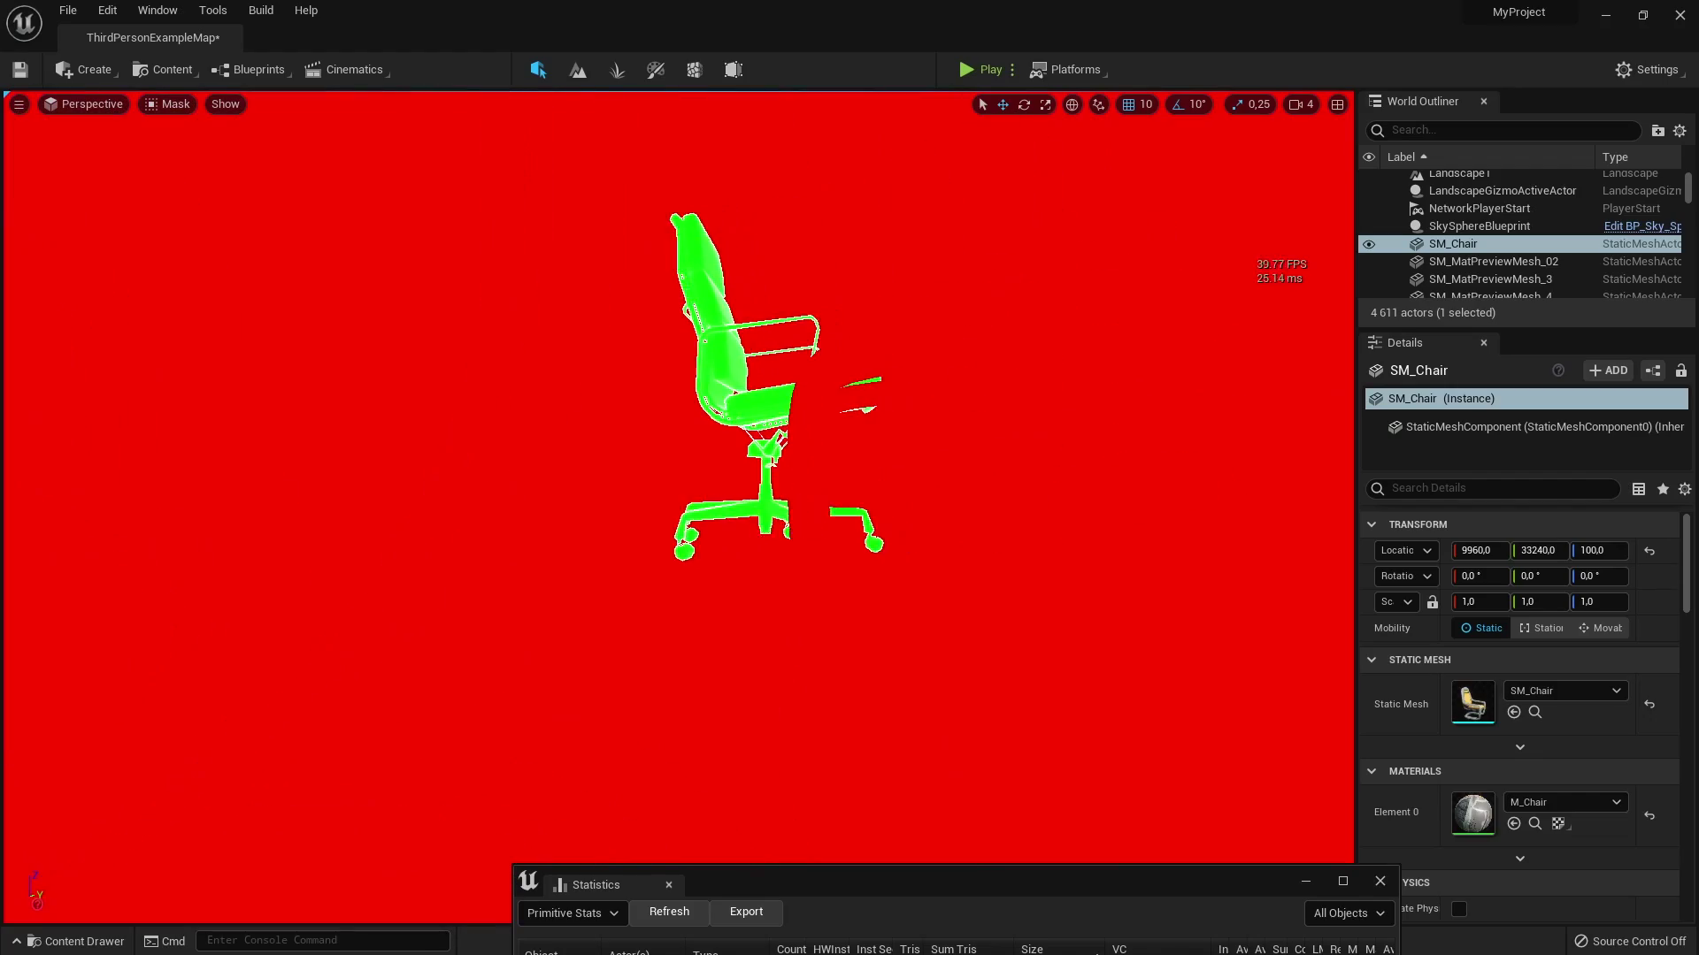
right_drag(798, 435, 664, 329)
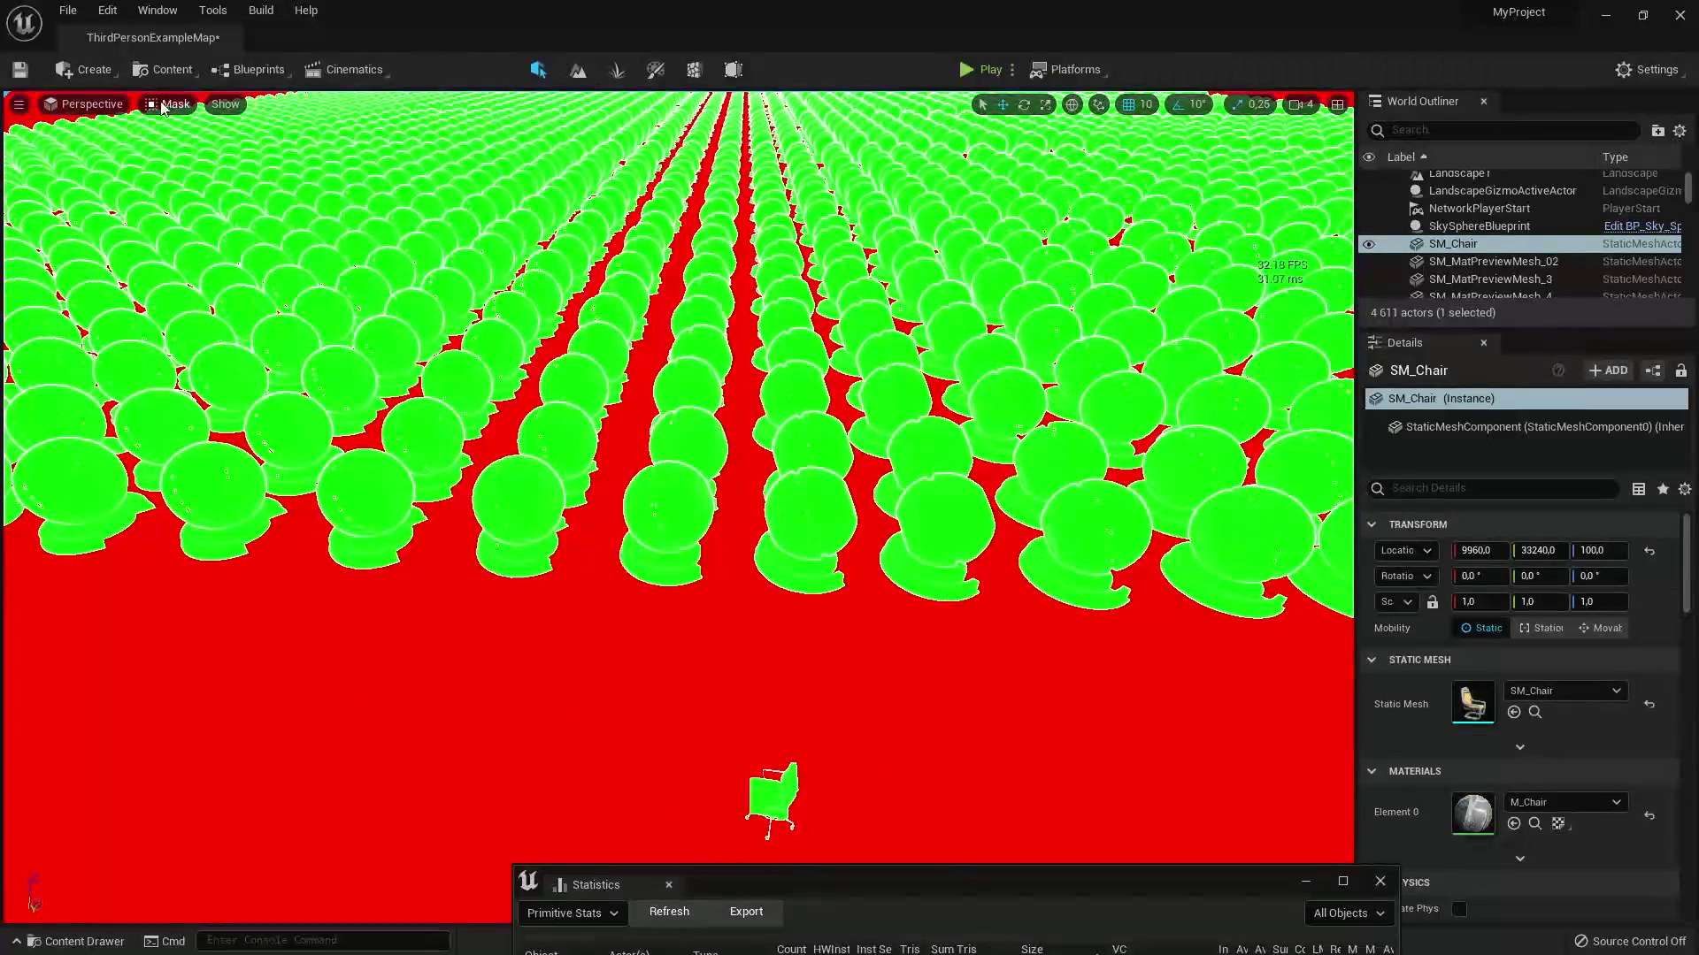
Show the Nanite Triangles view and back the camera away until the whole grid is visible
mouse_move(298, 375)
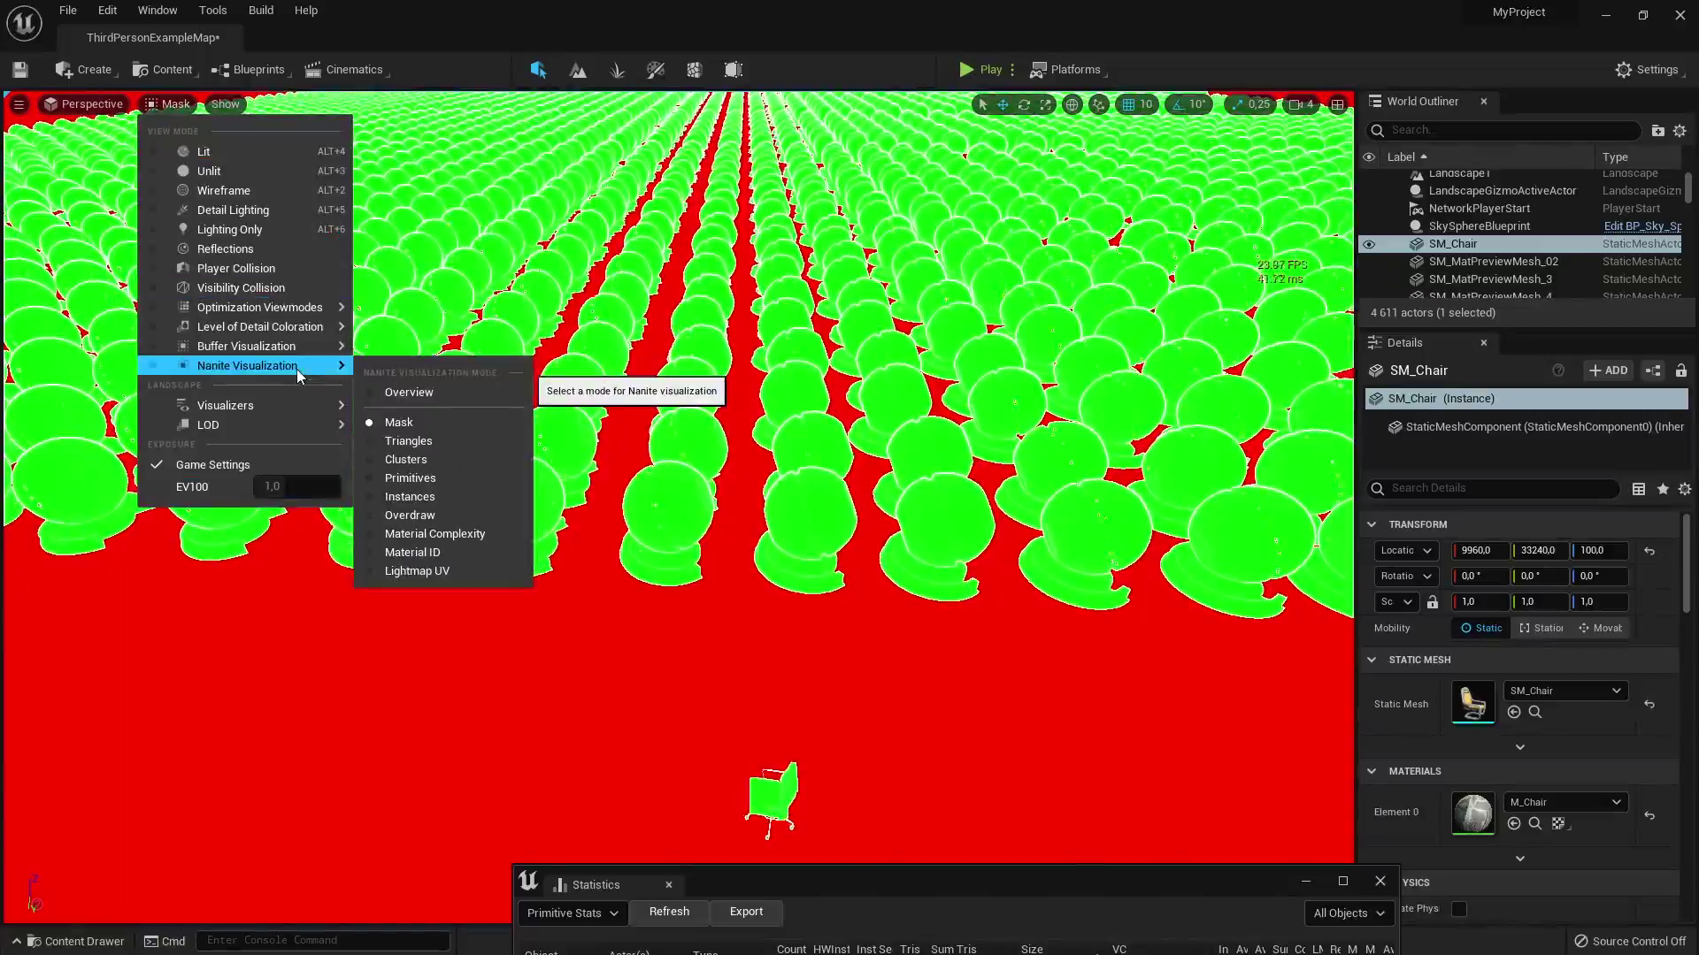
click(392, 440)
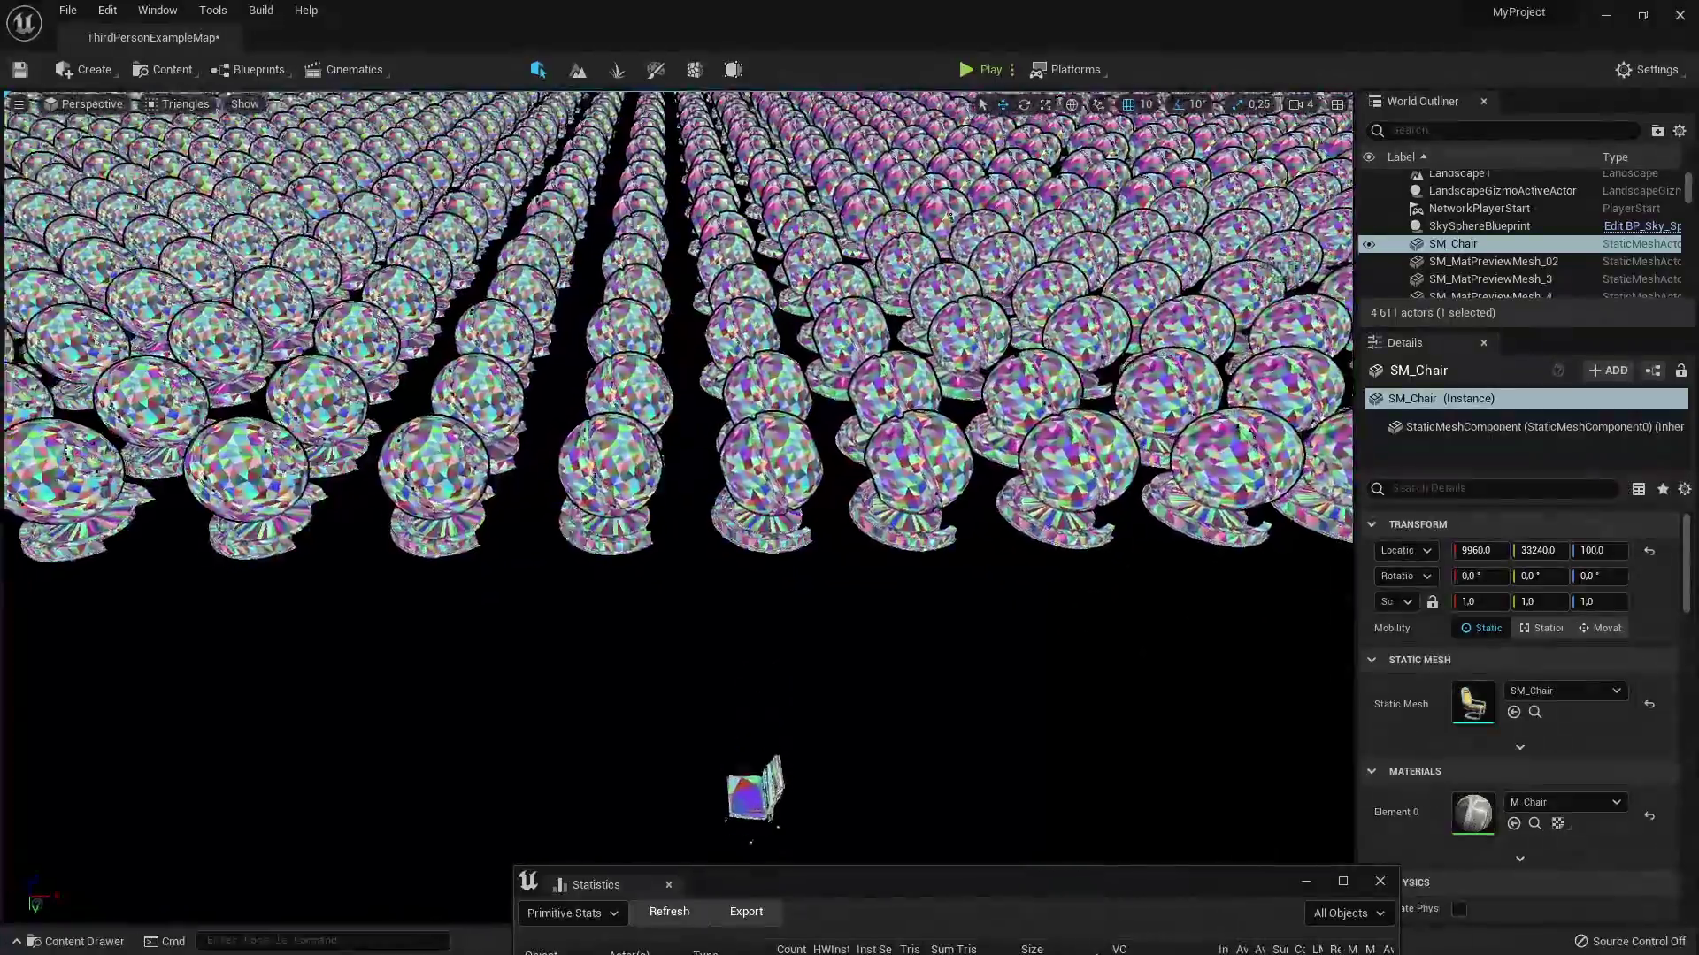
scroll(678, 477, up, 10)
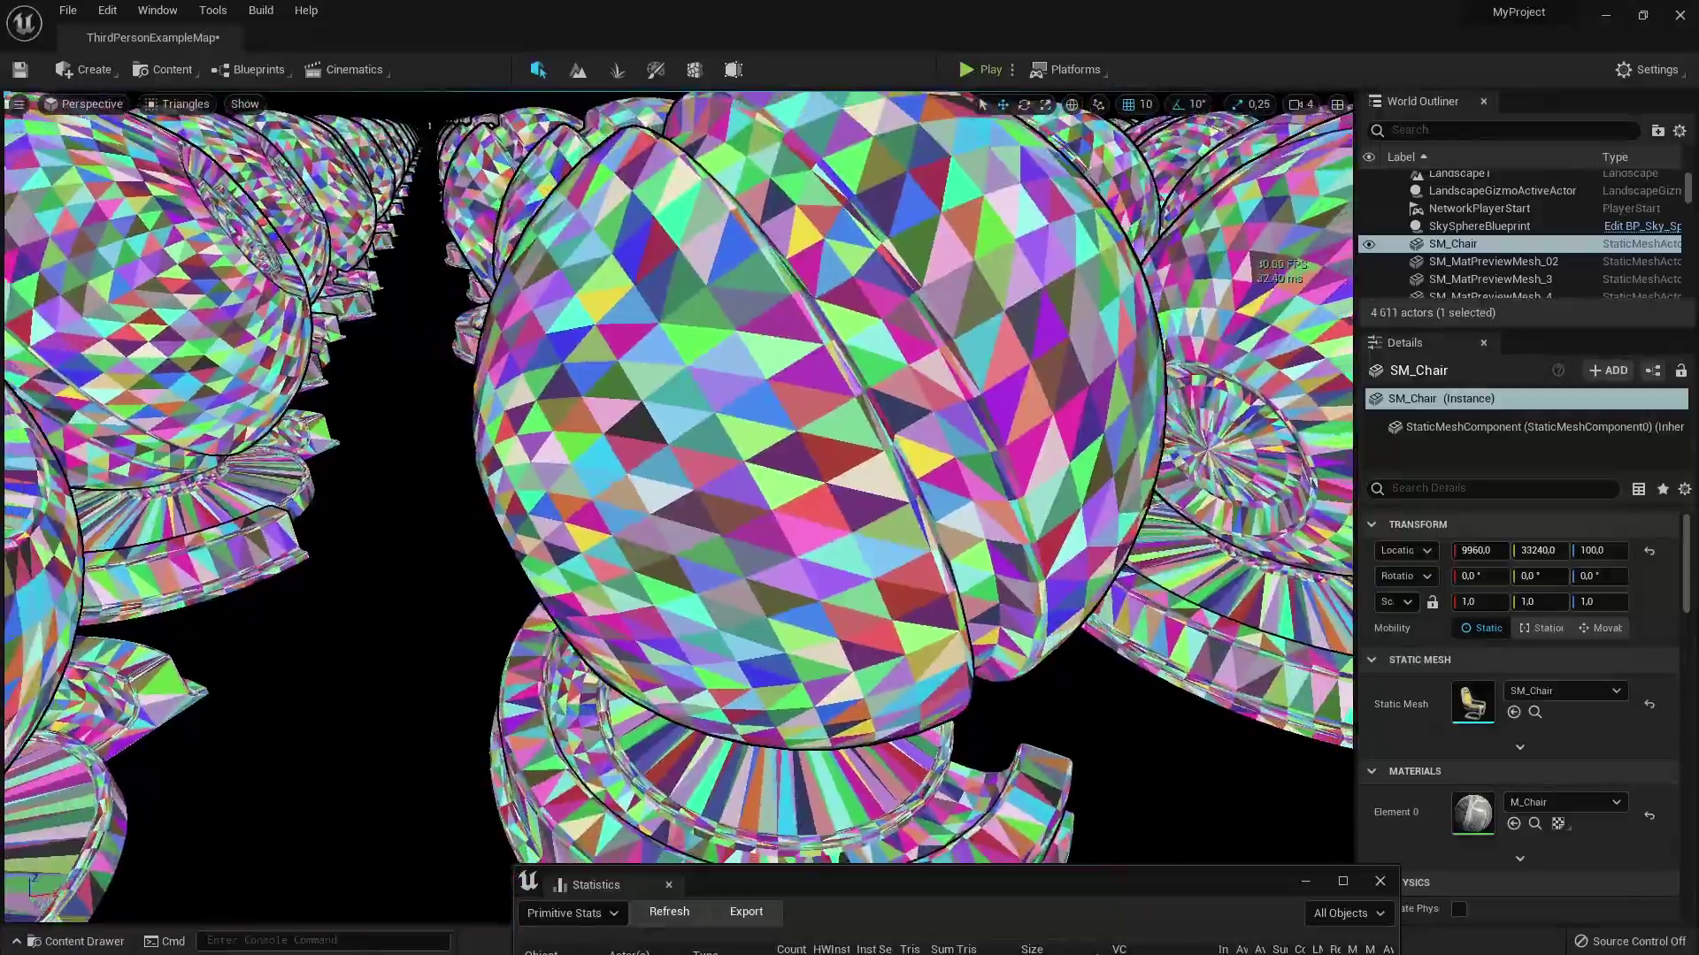
scroll(678, 477, down, 10)
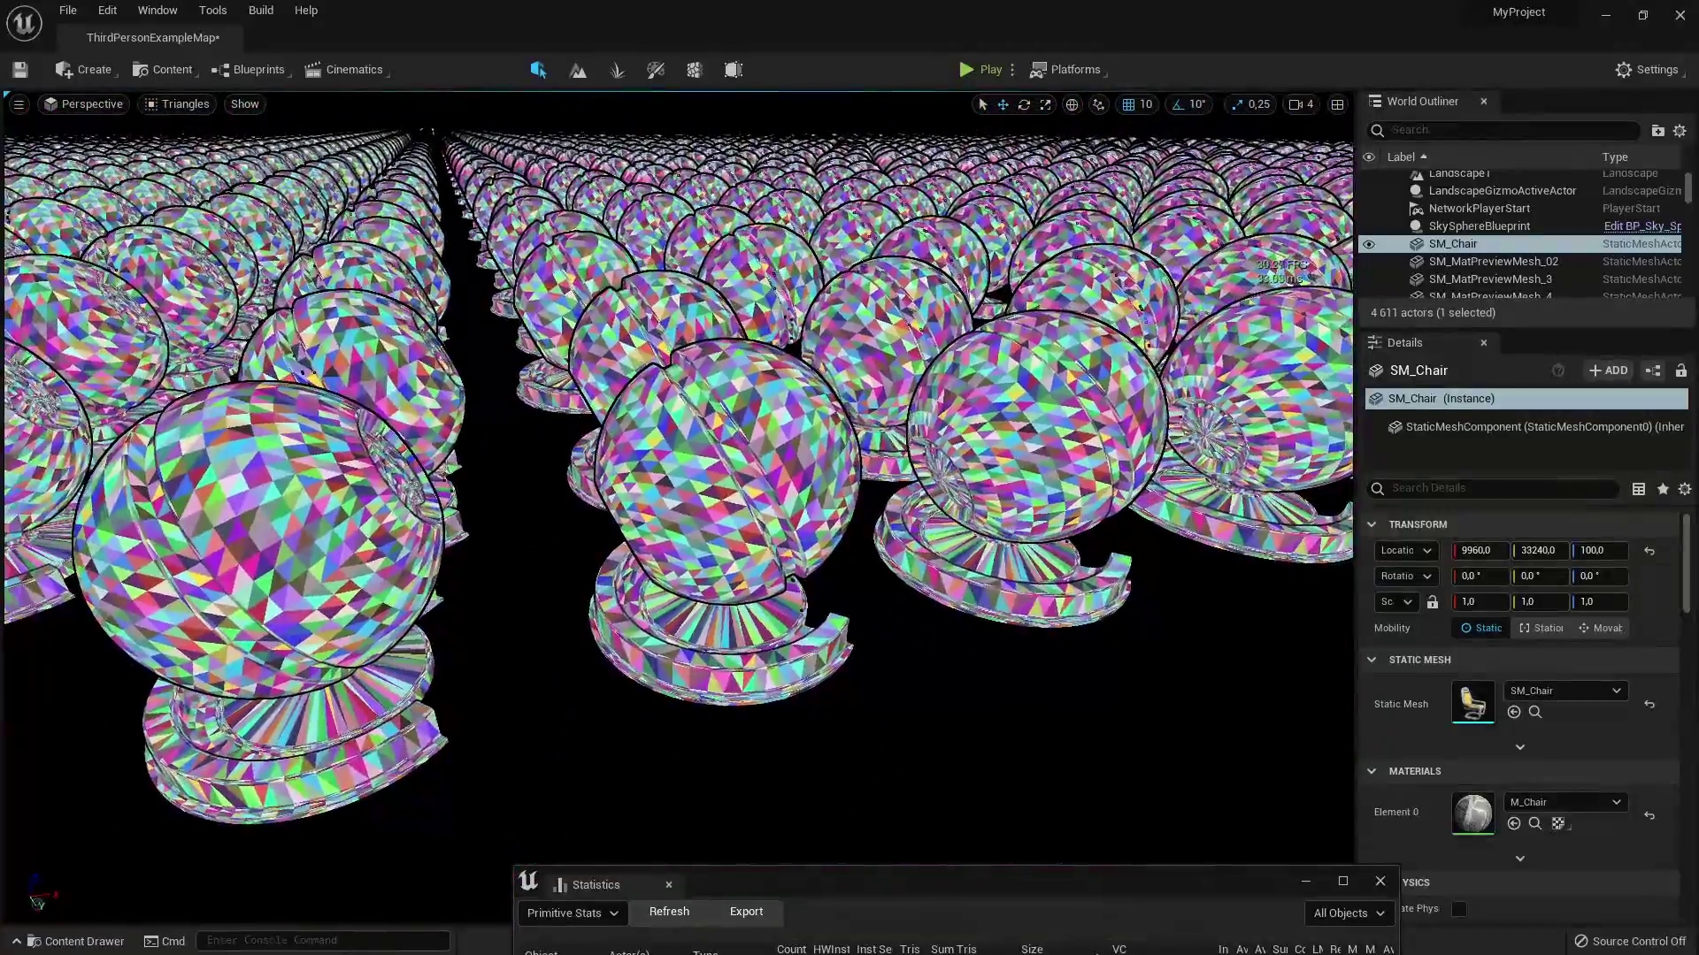
key(Left)
key(Left)
key(Left)
key(Down)
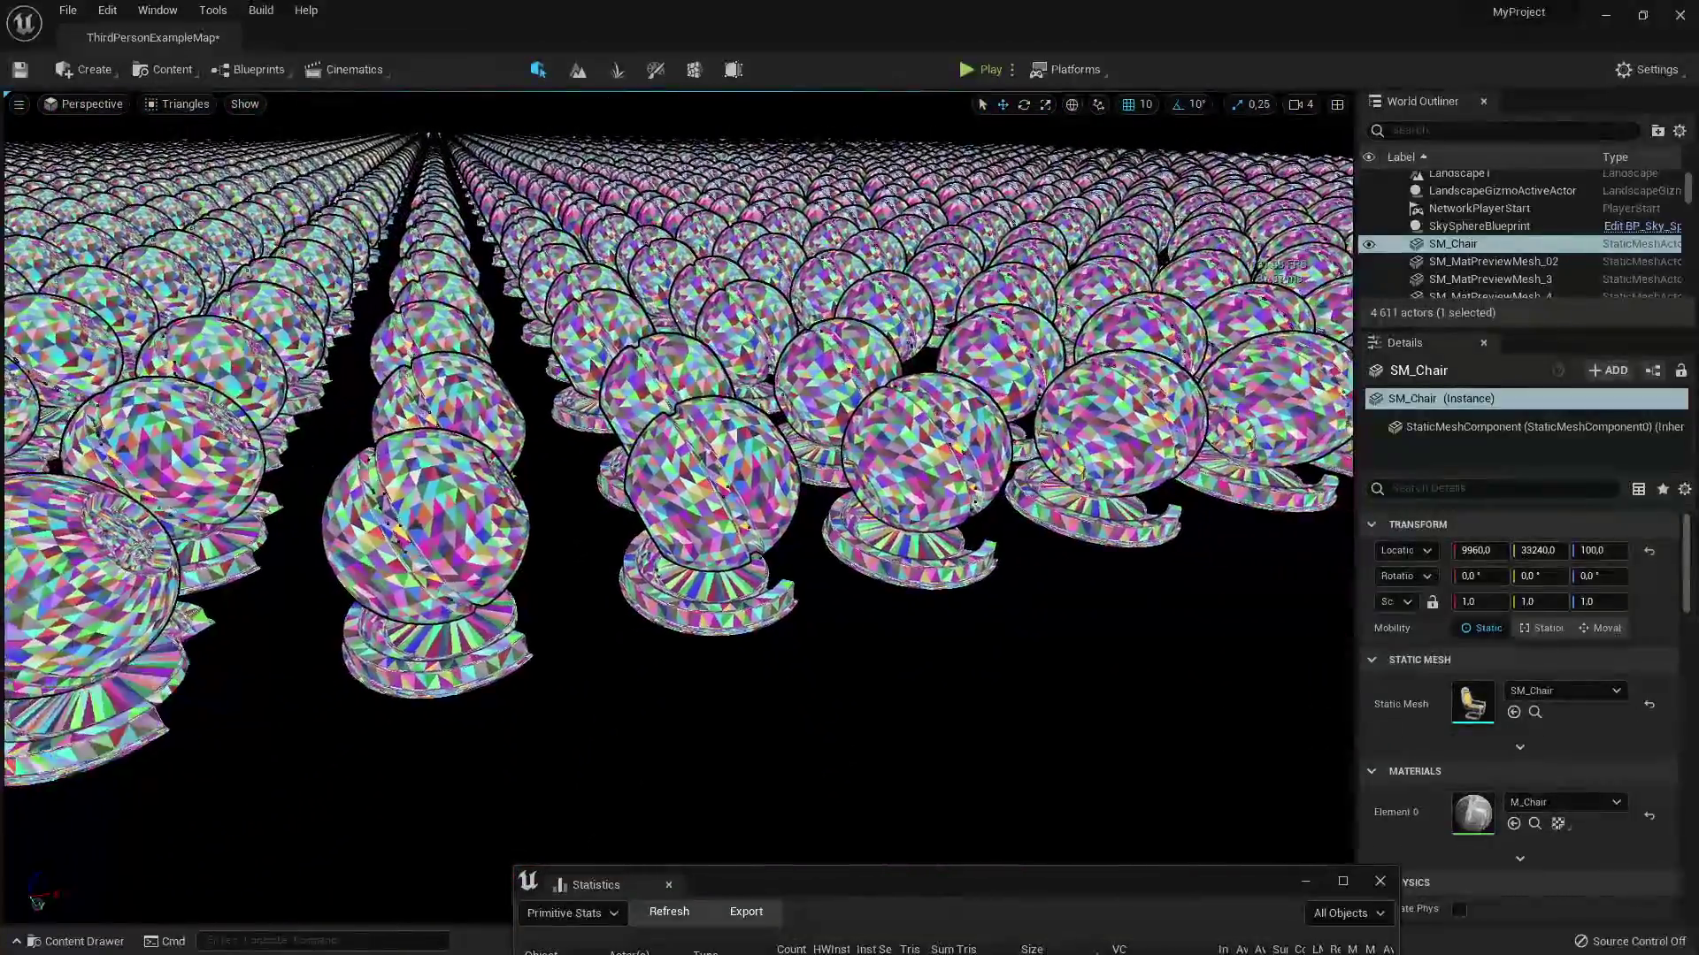
key(Down)
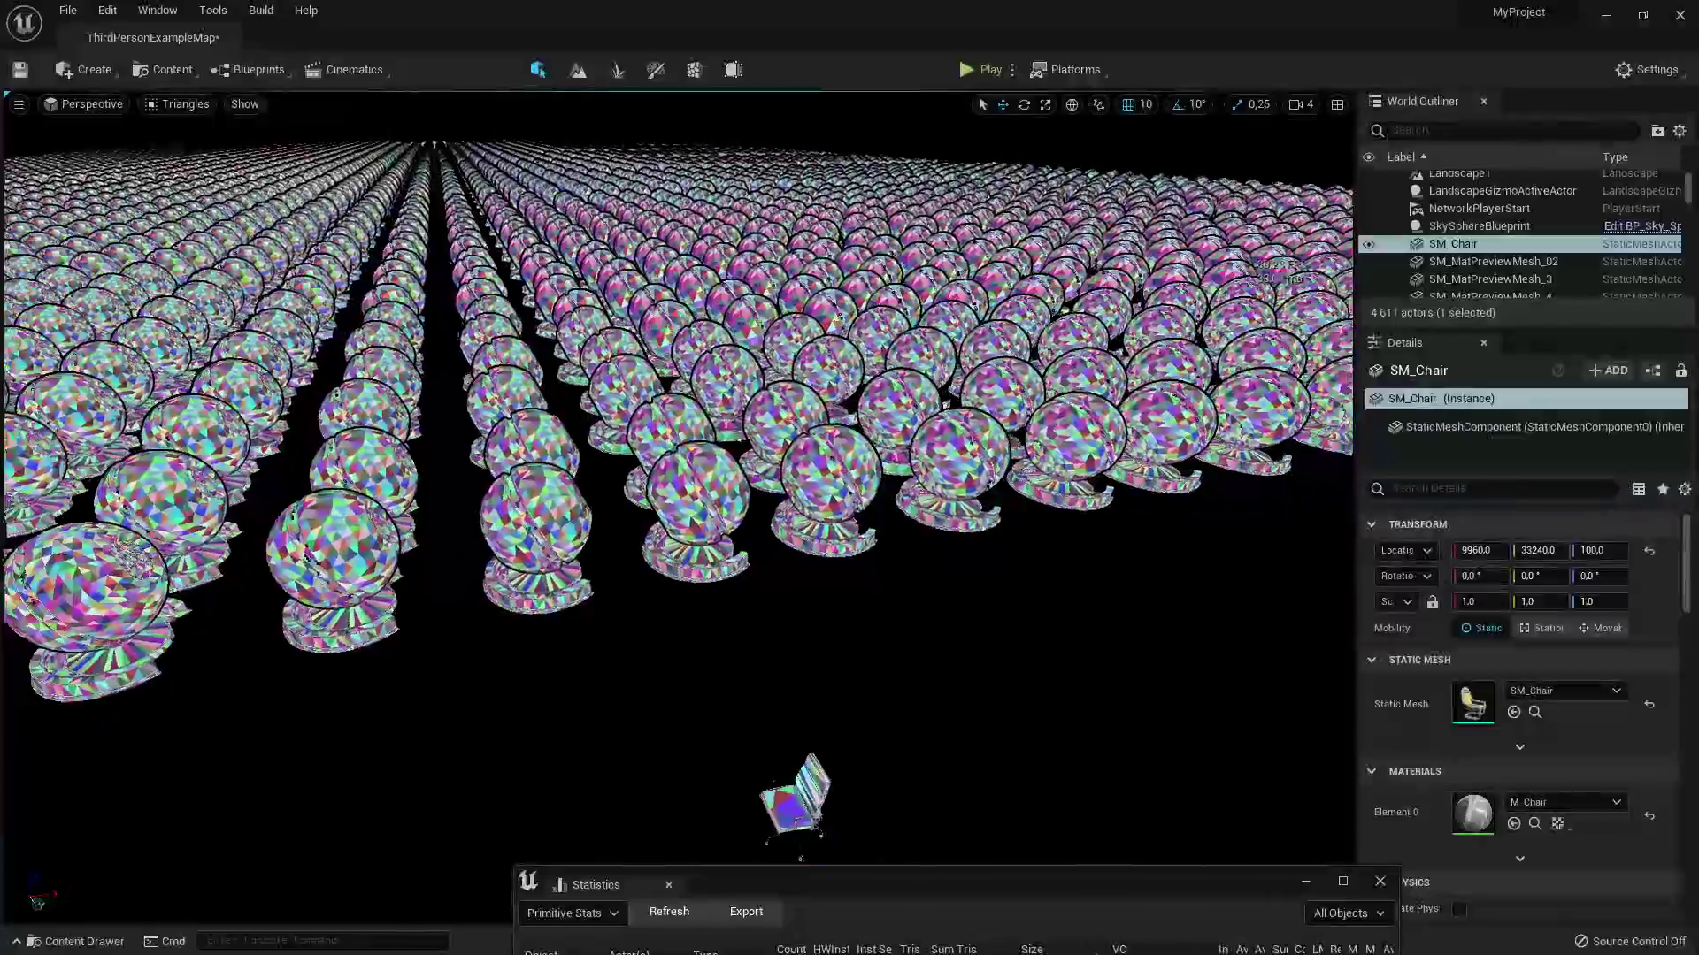
key(Down)
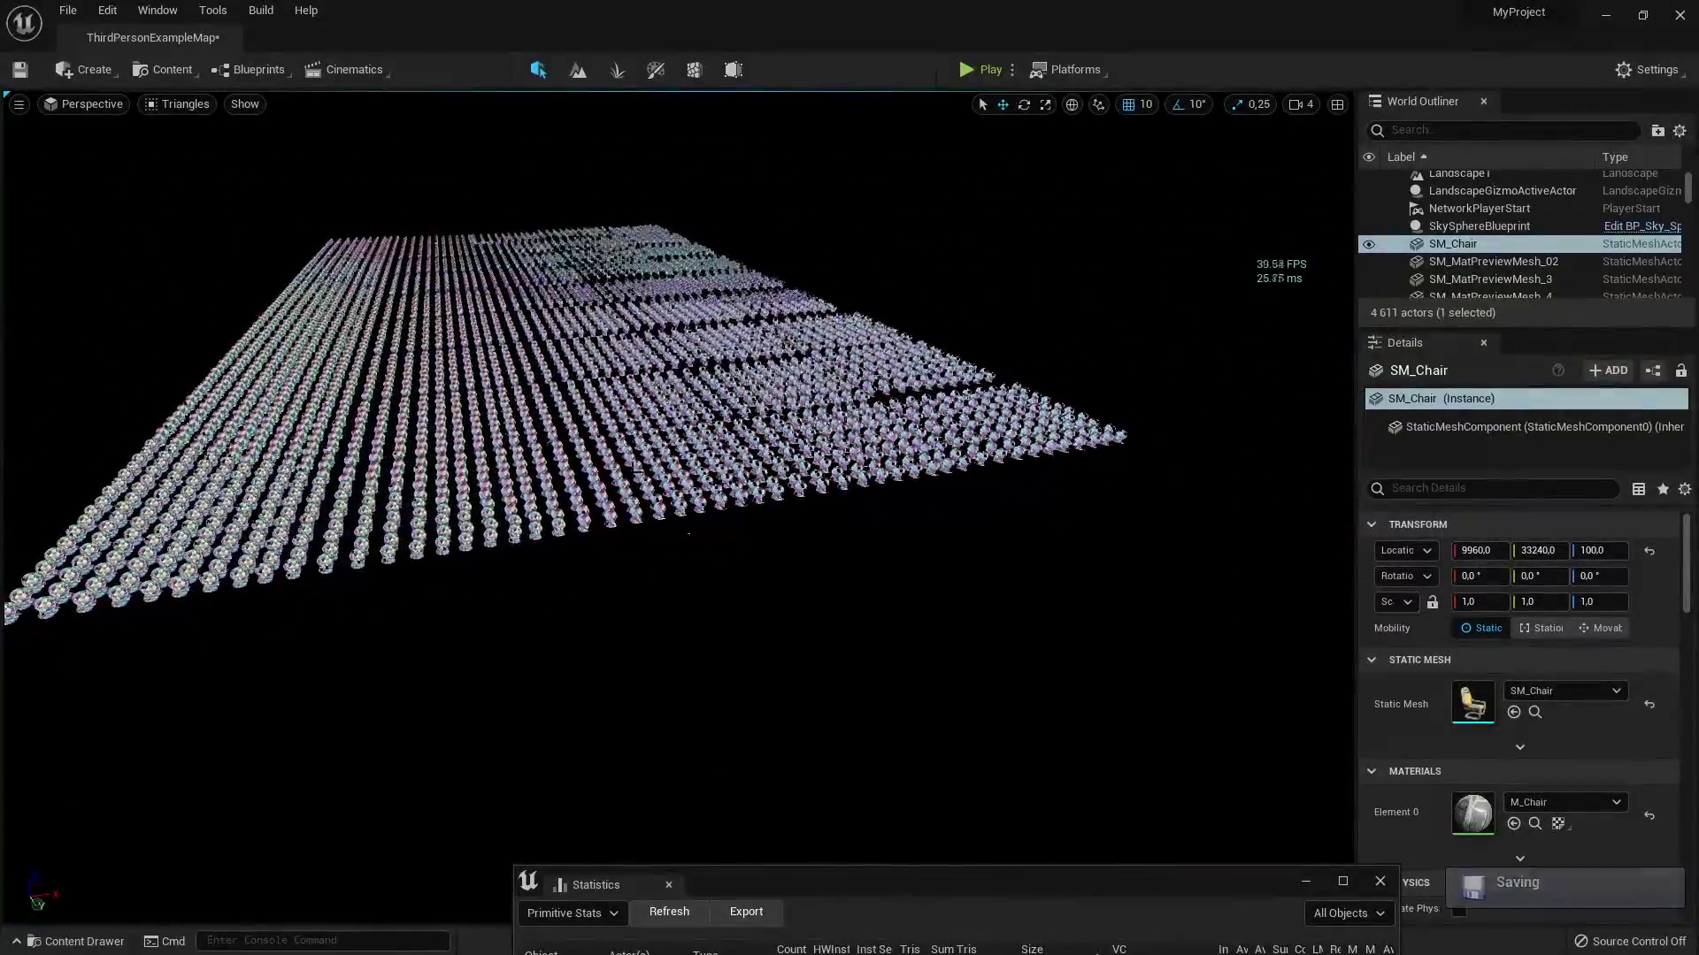
Show the Nanite Clusters view and fly into and back out of the grid
click(161, 104)
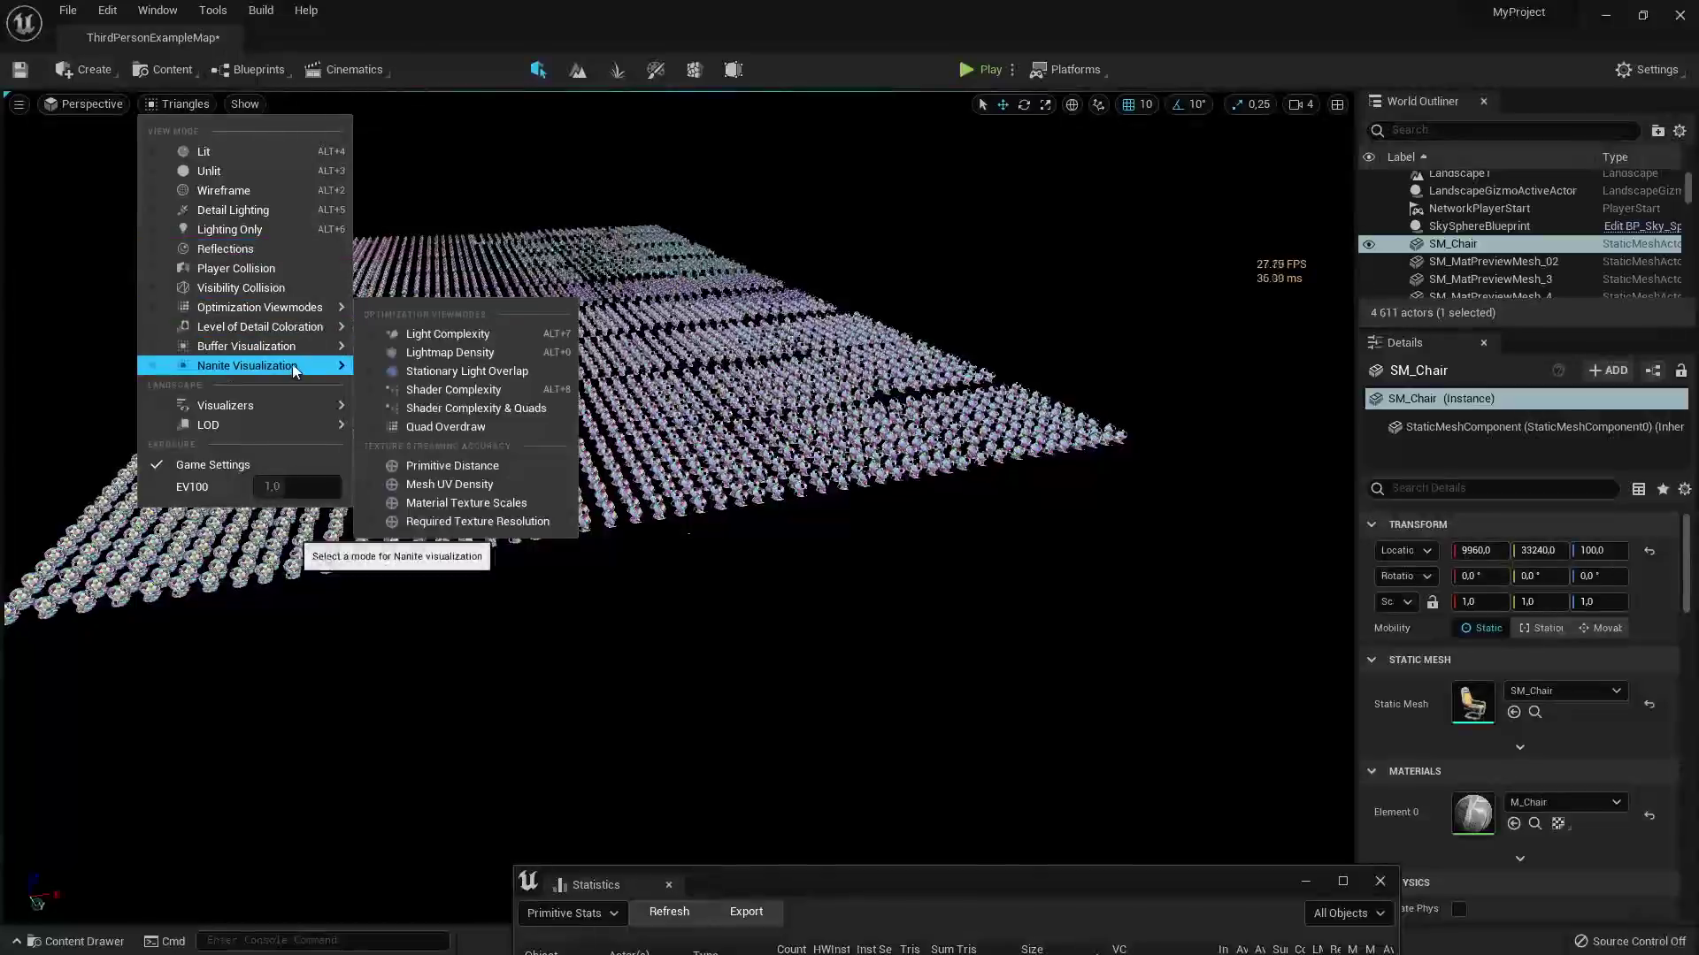
mouse_move(292, 365)
click(427, 464)
right_drag(426, 463, 337, 463)
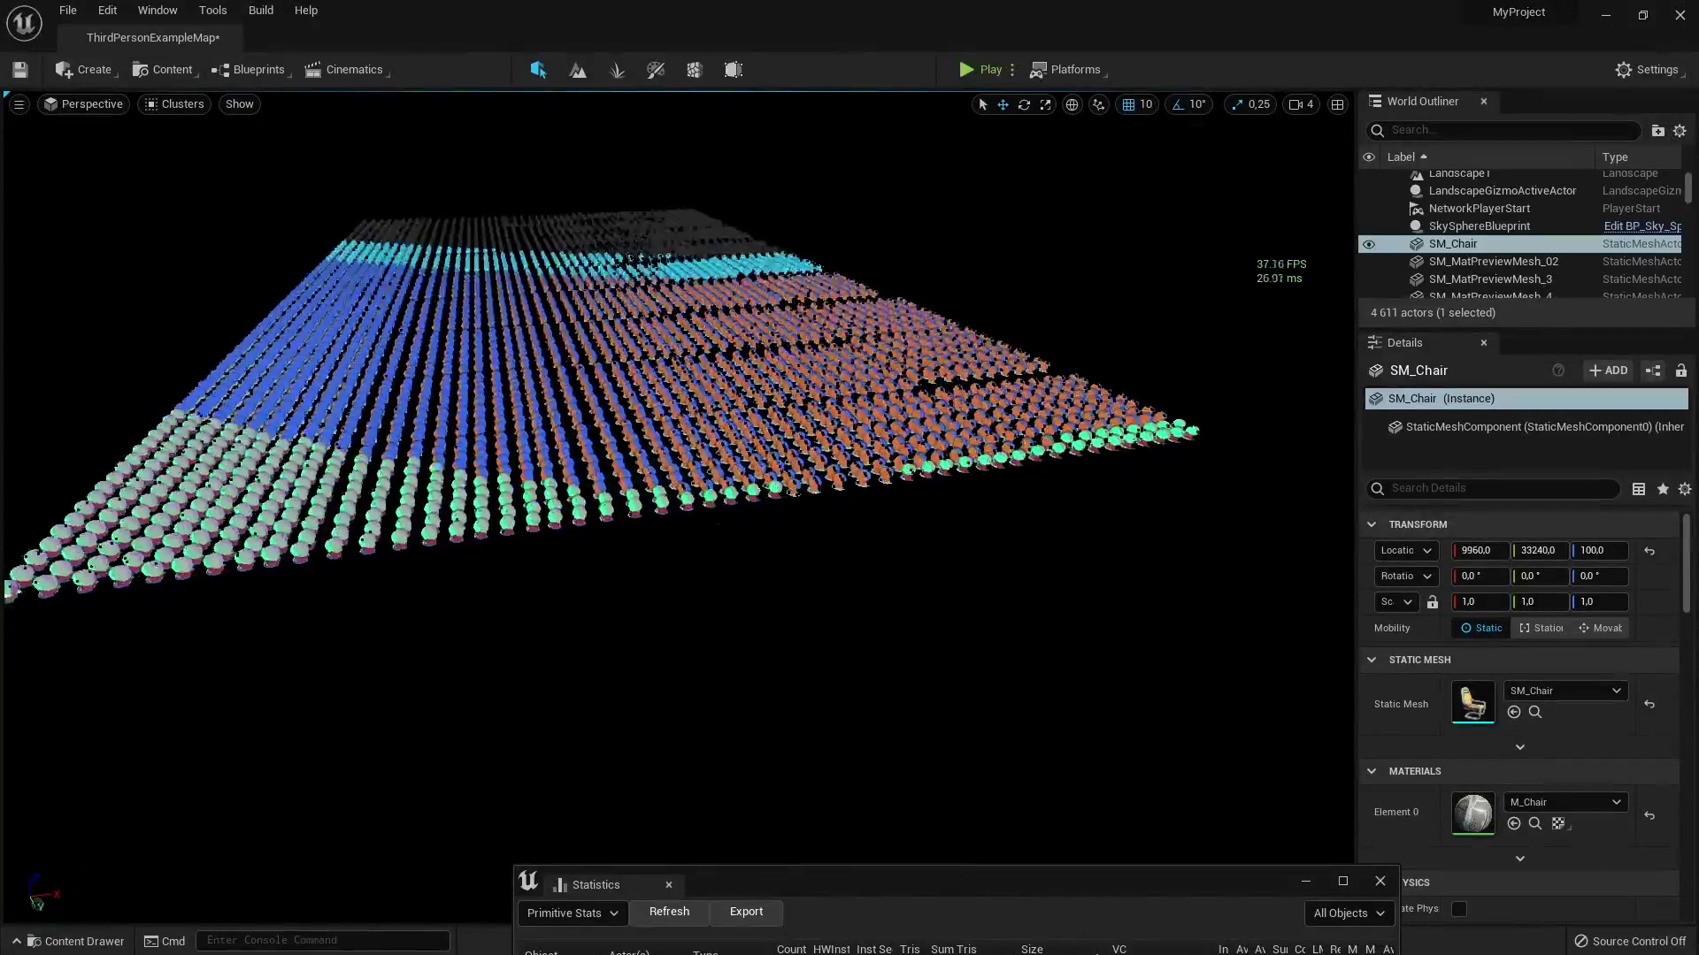
key(w)
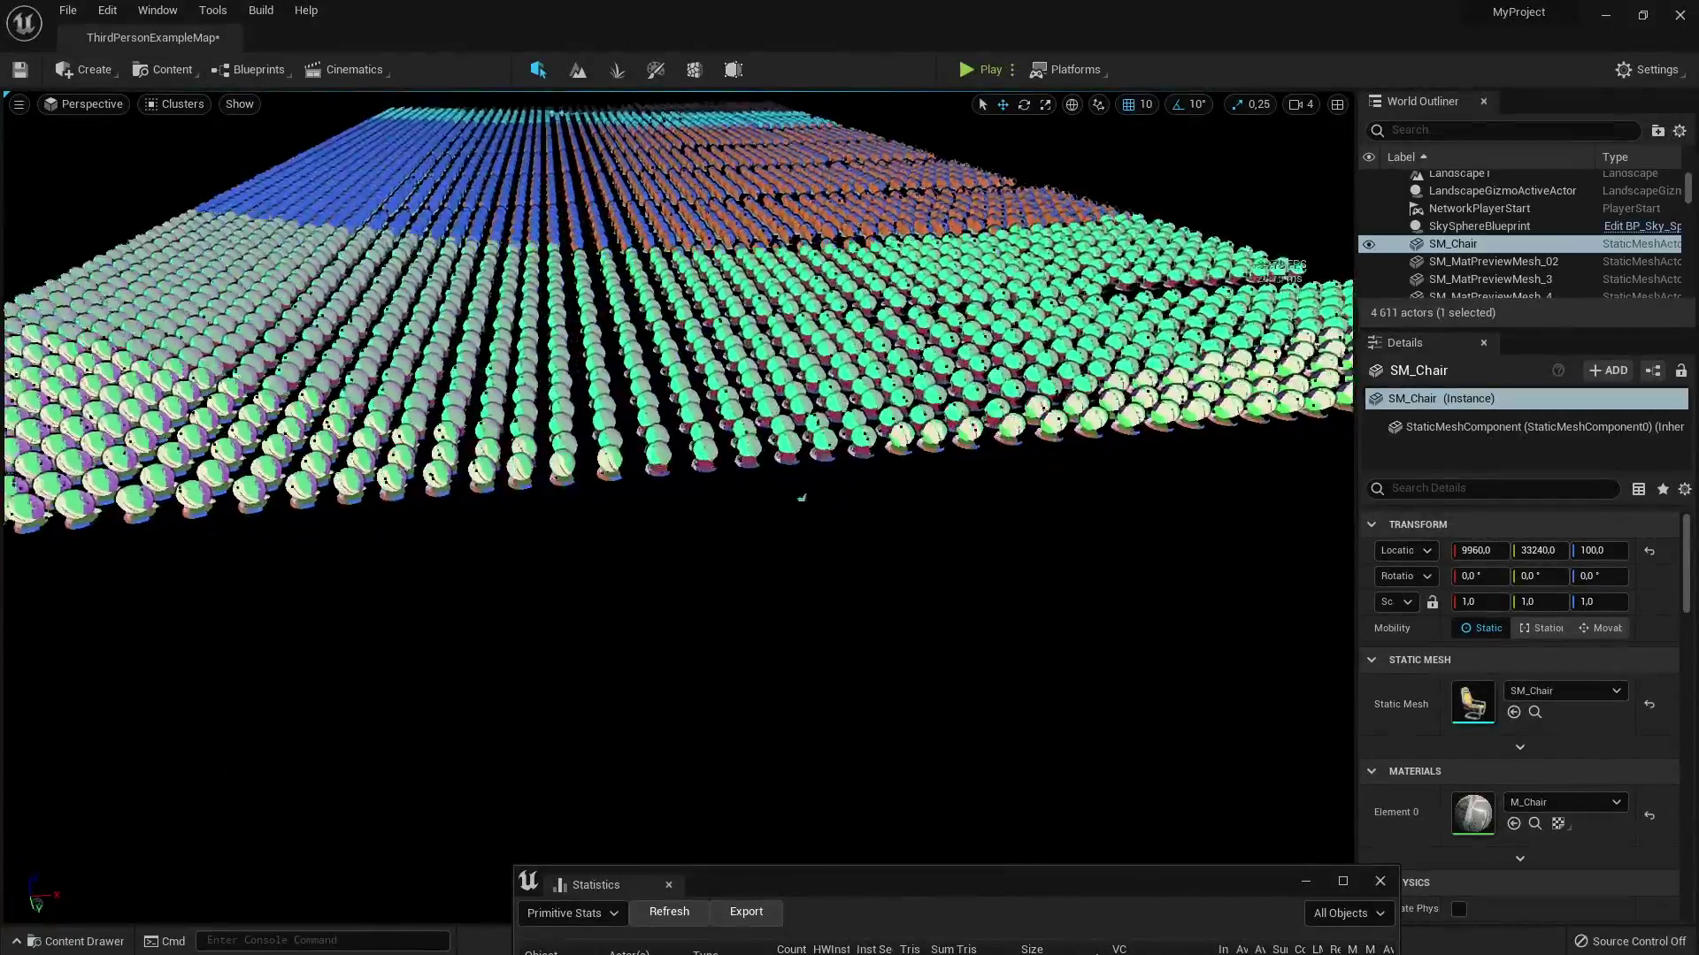
key(w)
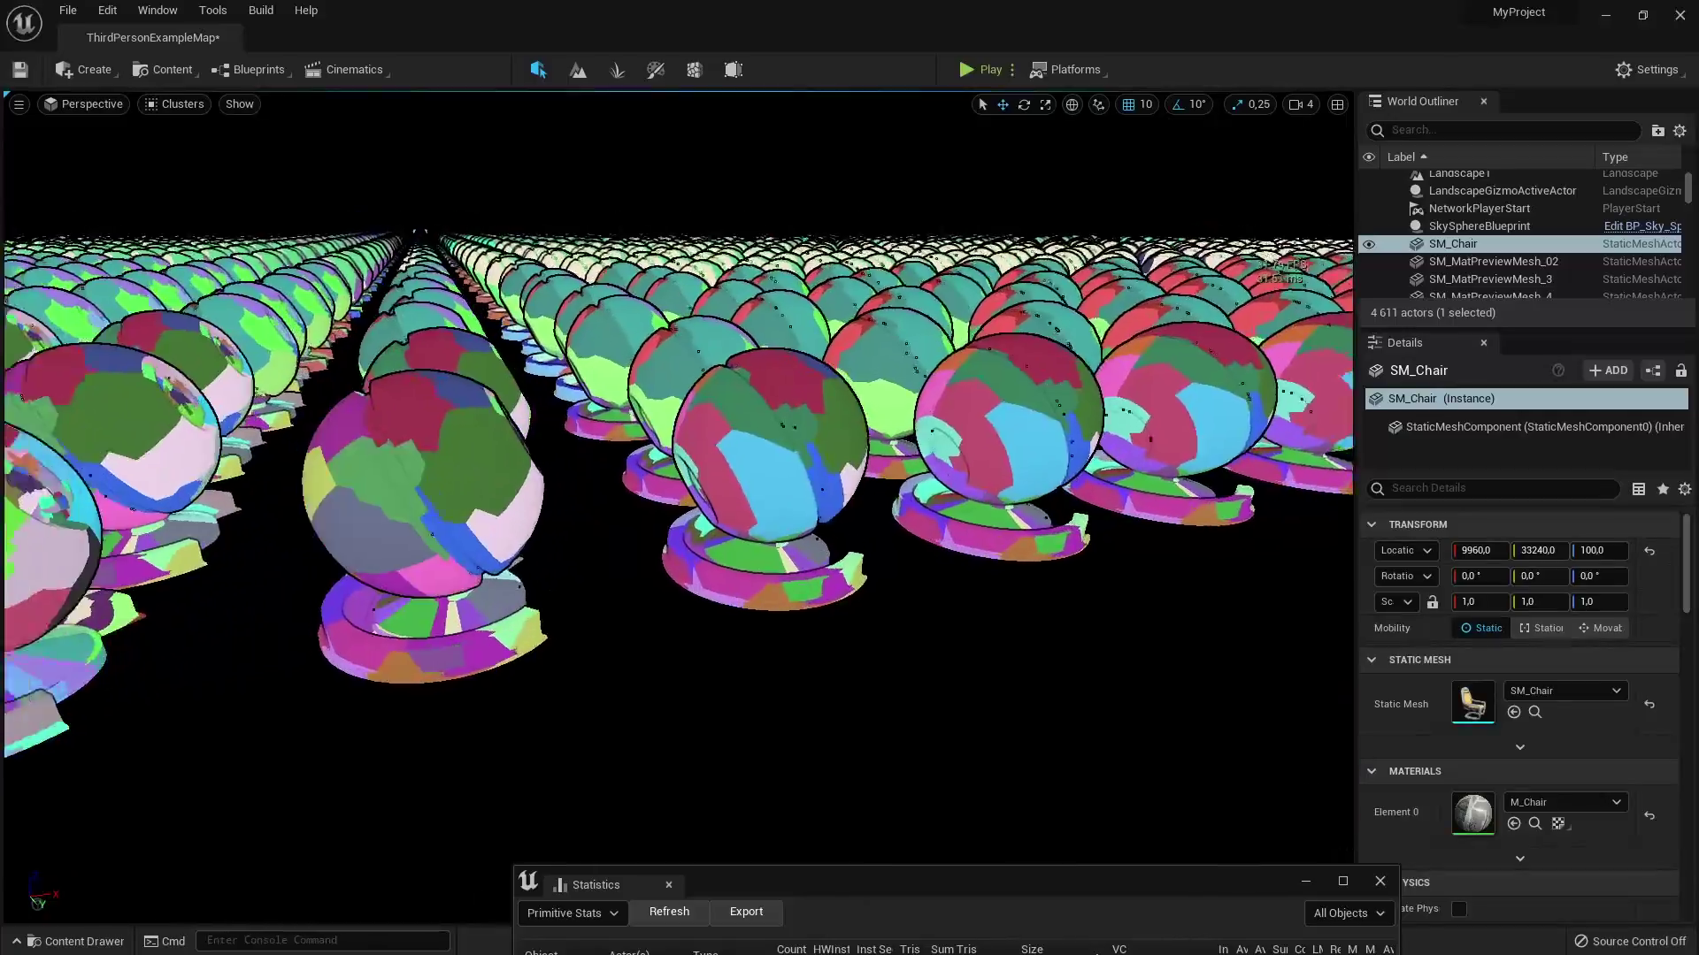
key(s)
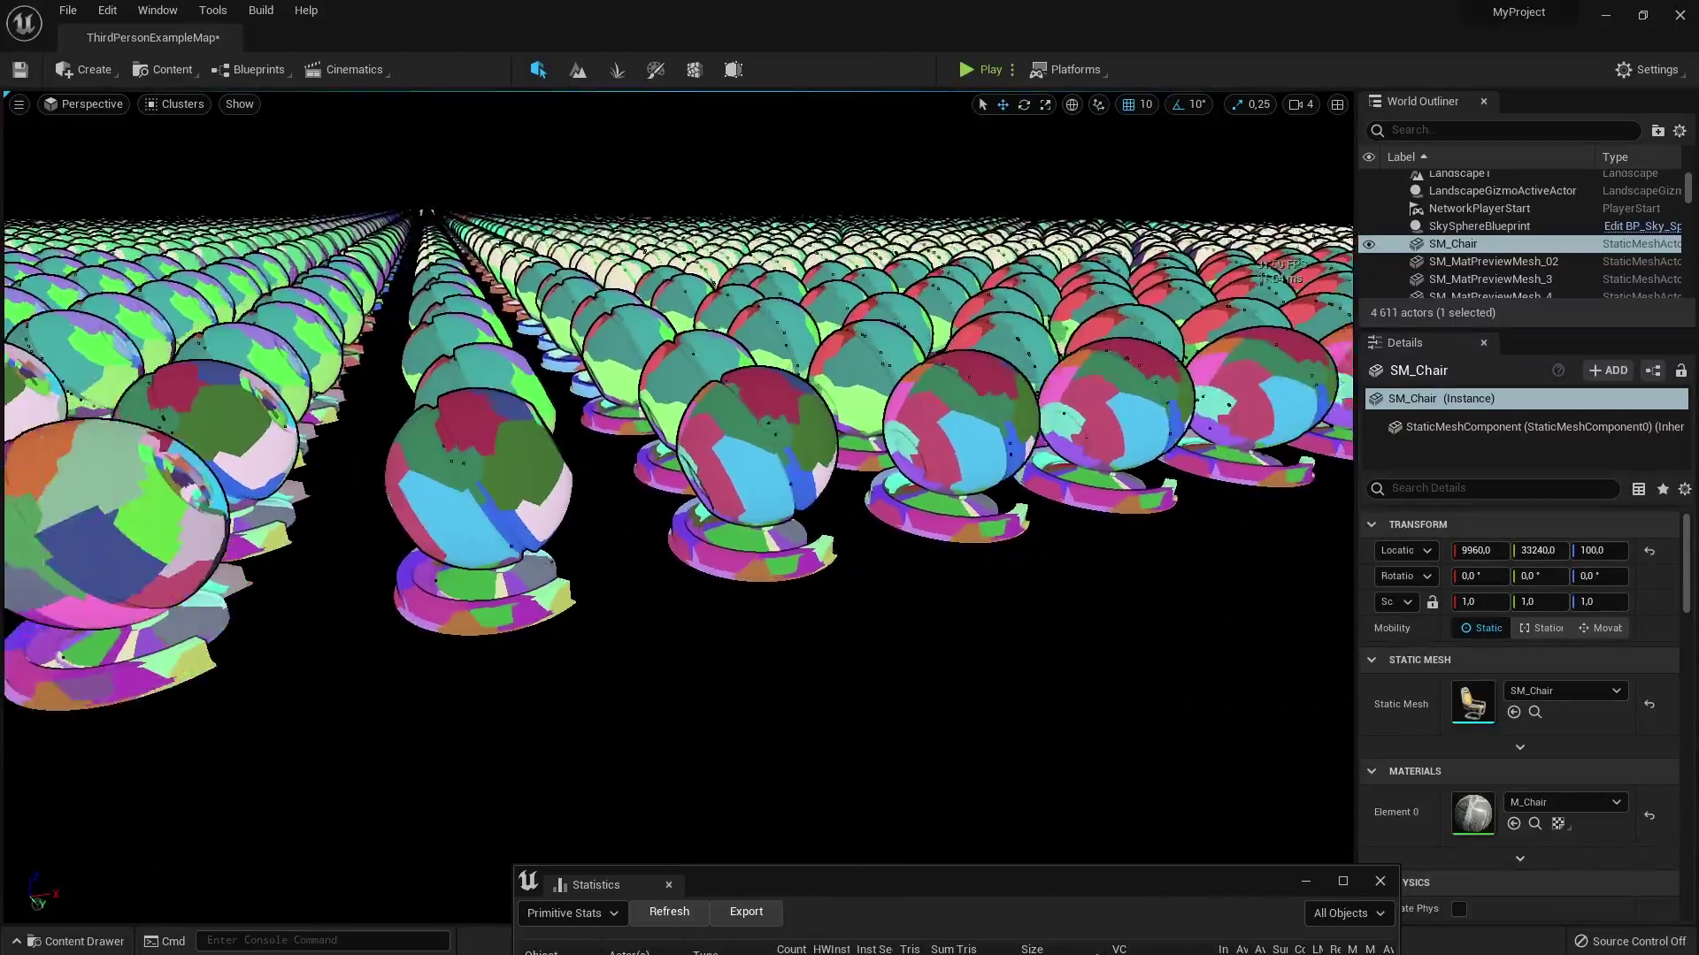
key(s)
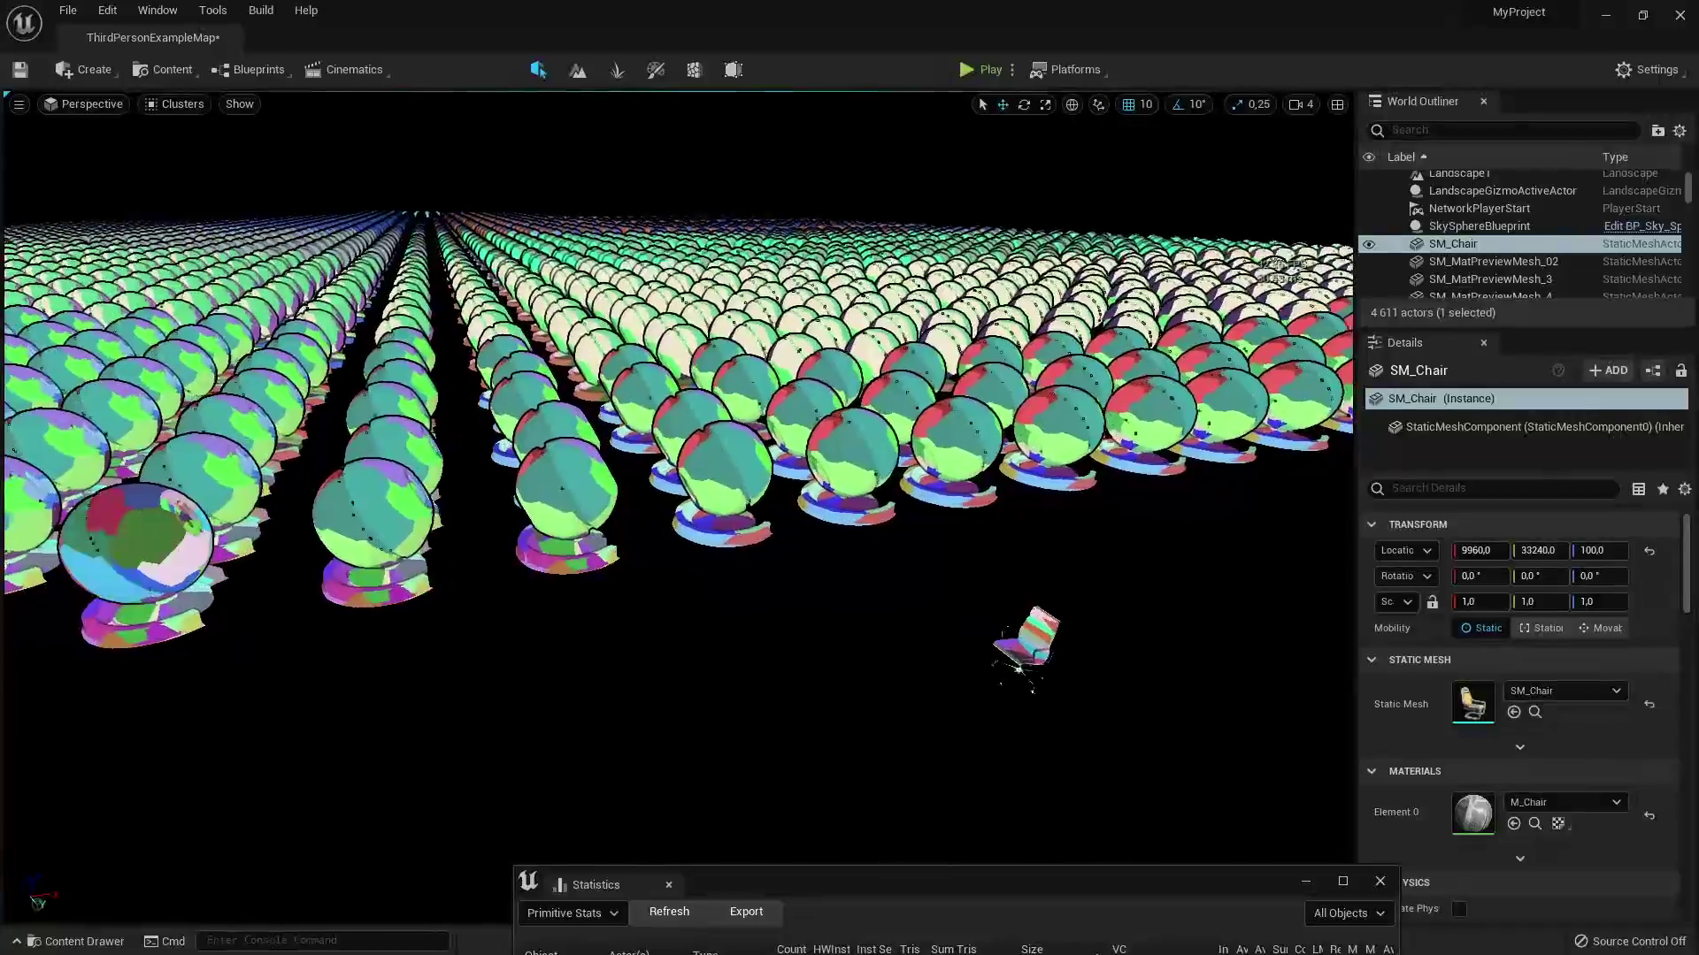
Switch the viewport to the Nanite Primitives view, then the Instances view
click(176, 104)
mouse_move(284, 369)
click(410, 497)
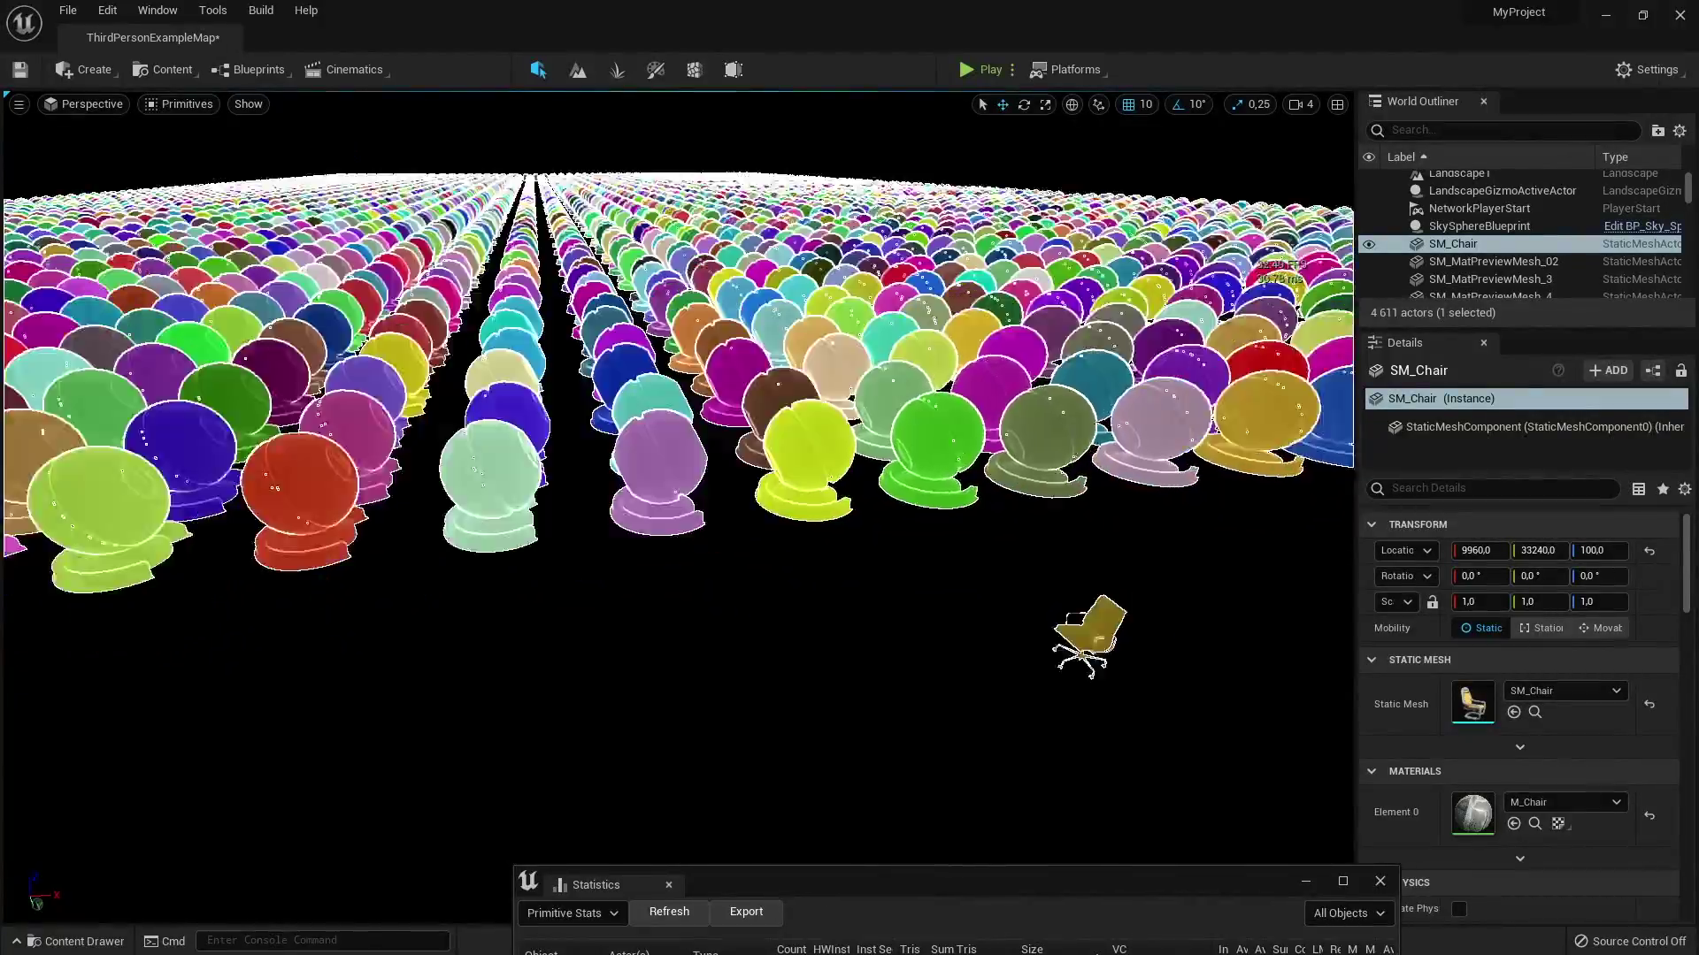
key(s)
click(180, 103)
click(774, 526)
Cycle through the Overdraw, Material Complexity and Lightmap UV views
click(180, 103)
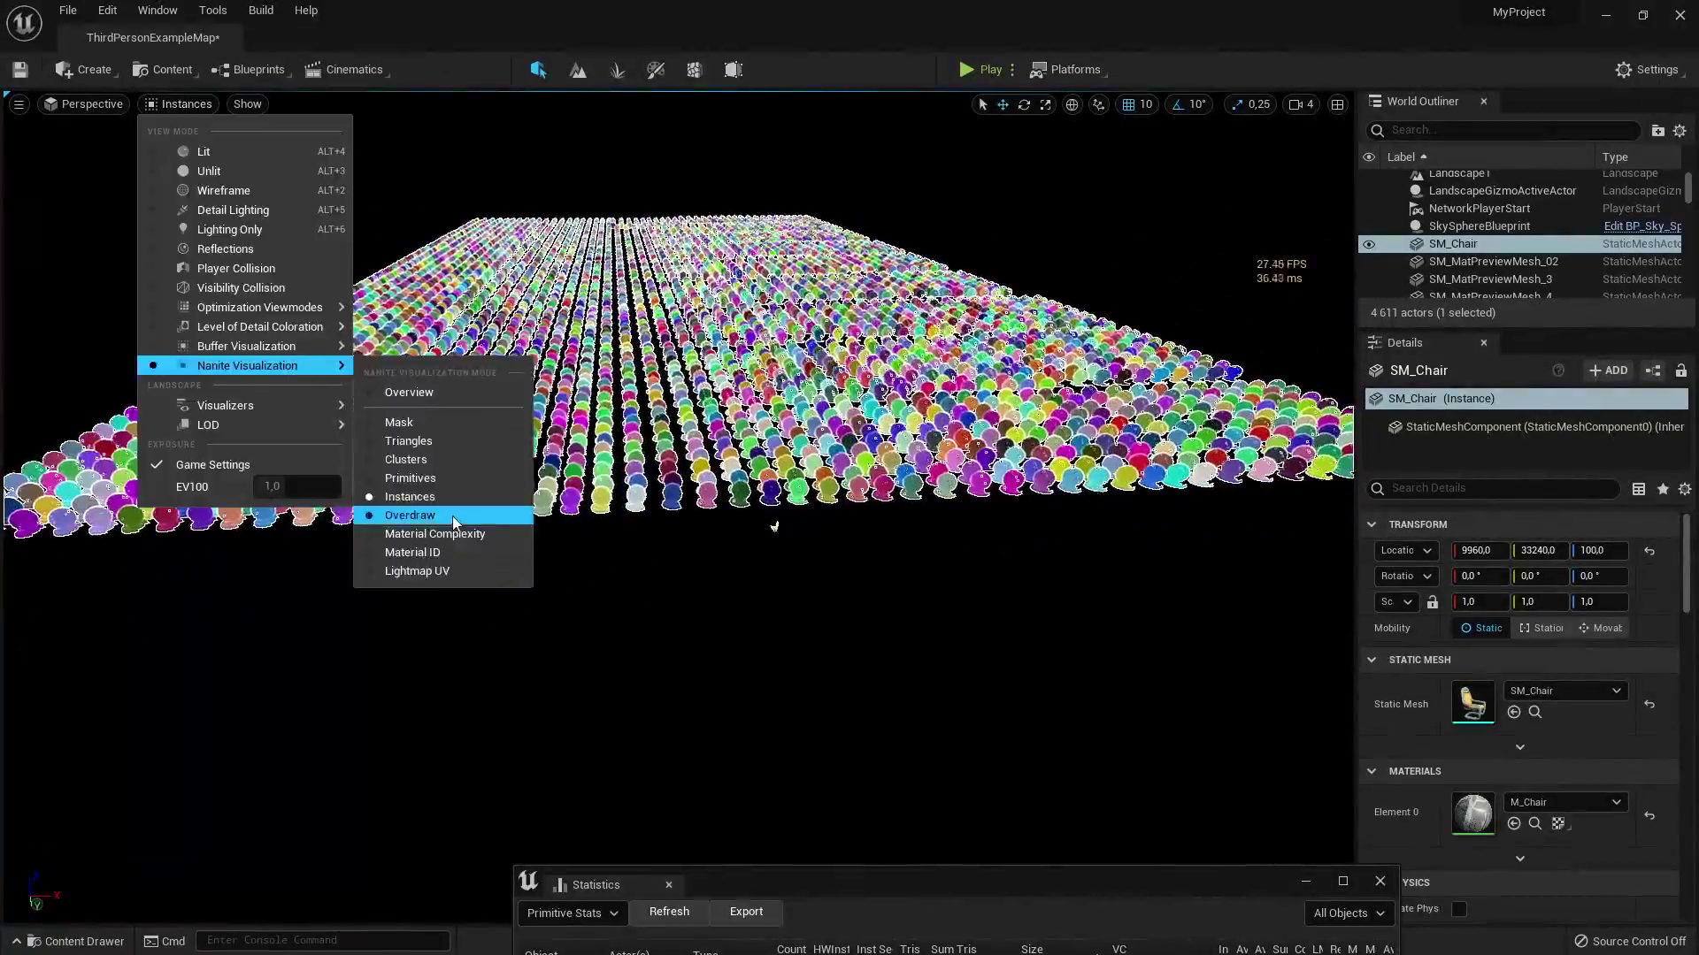
click(410, 515)
click(180, 104)
click(469, 534)
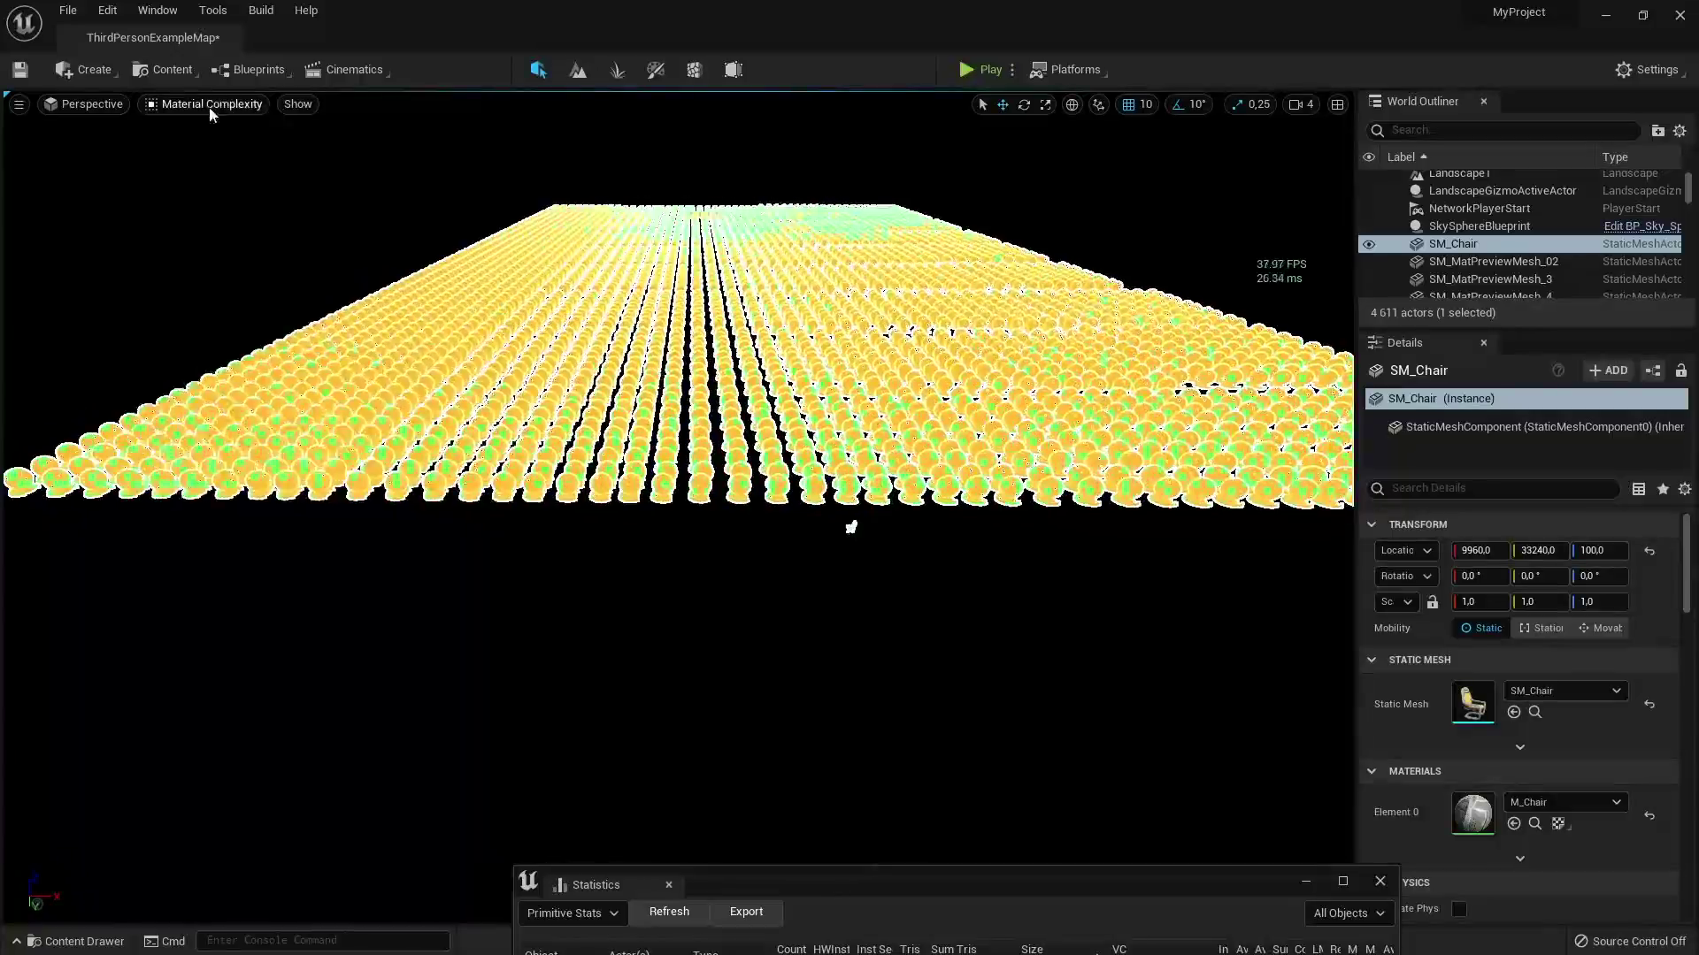
click(180, 104)
click(417, 571)
Show the Nanite Overview combining all visualizations
click(181, 104)
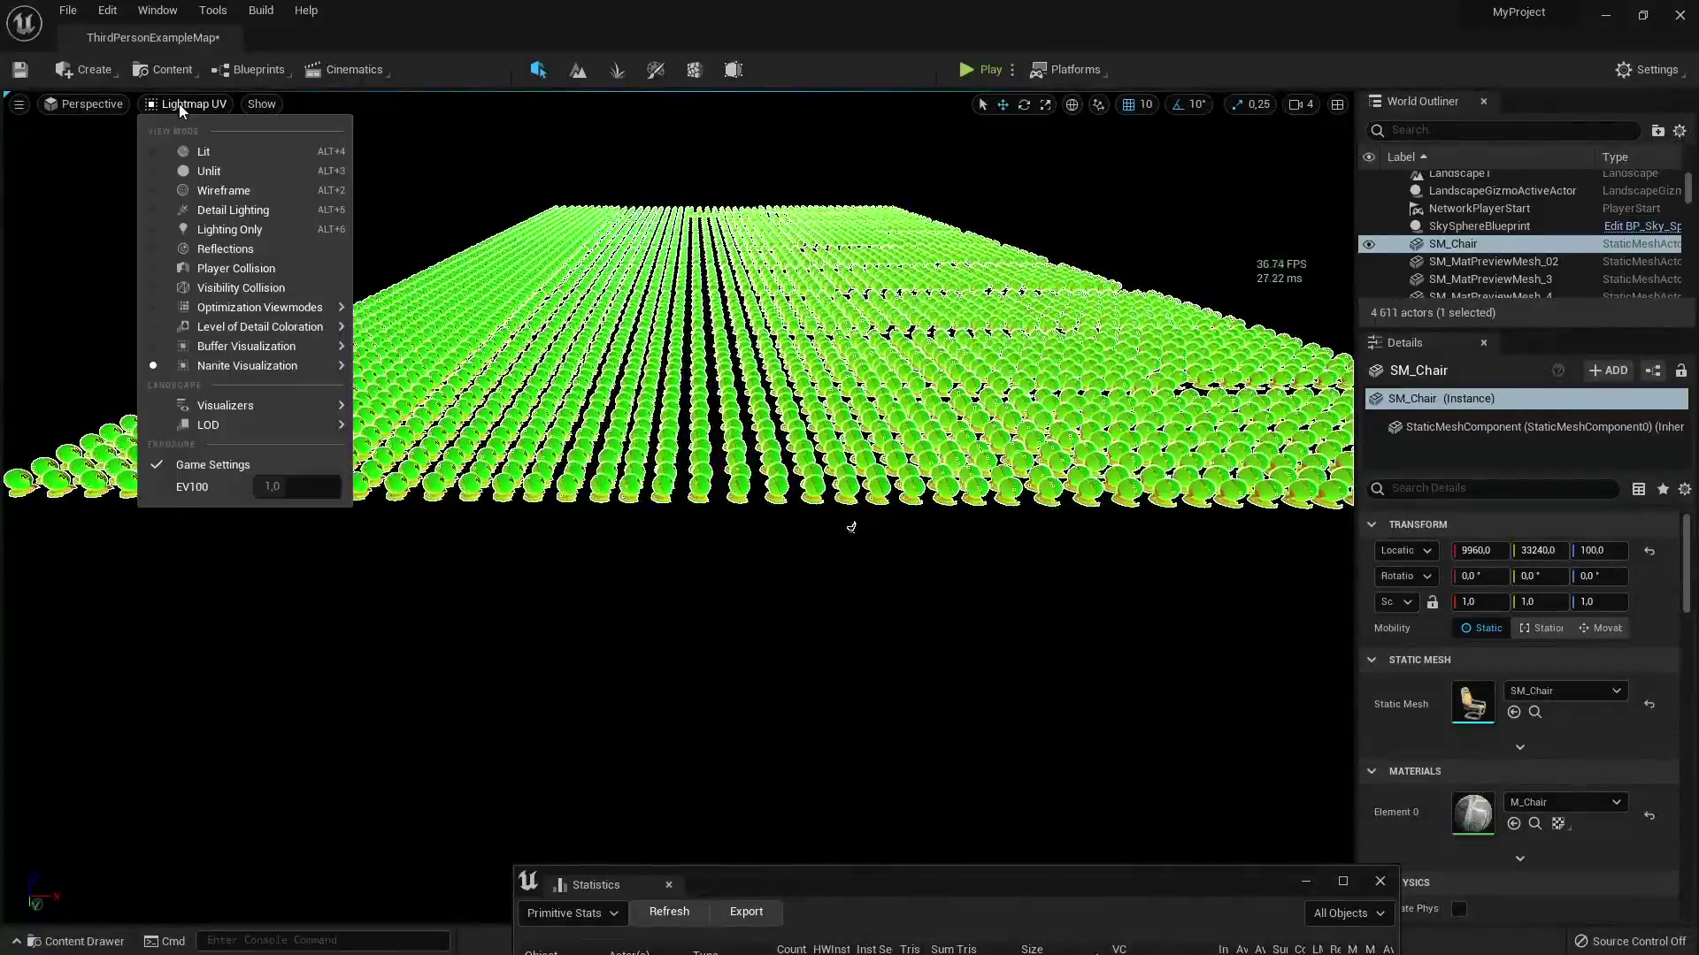
mouse_move(314, 366)
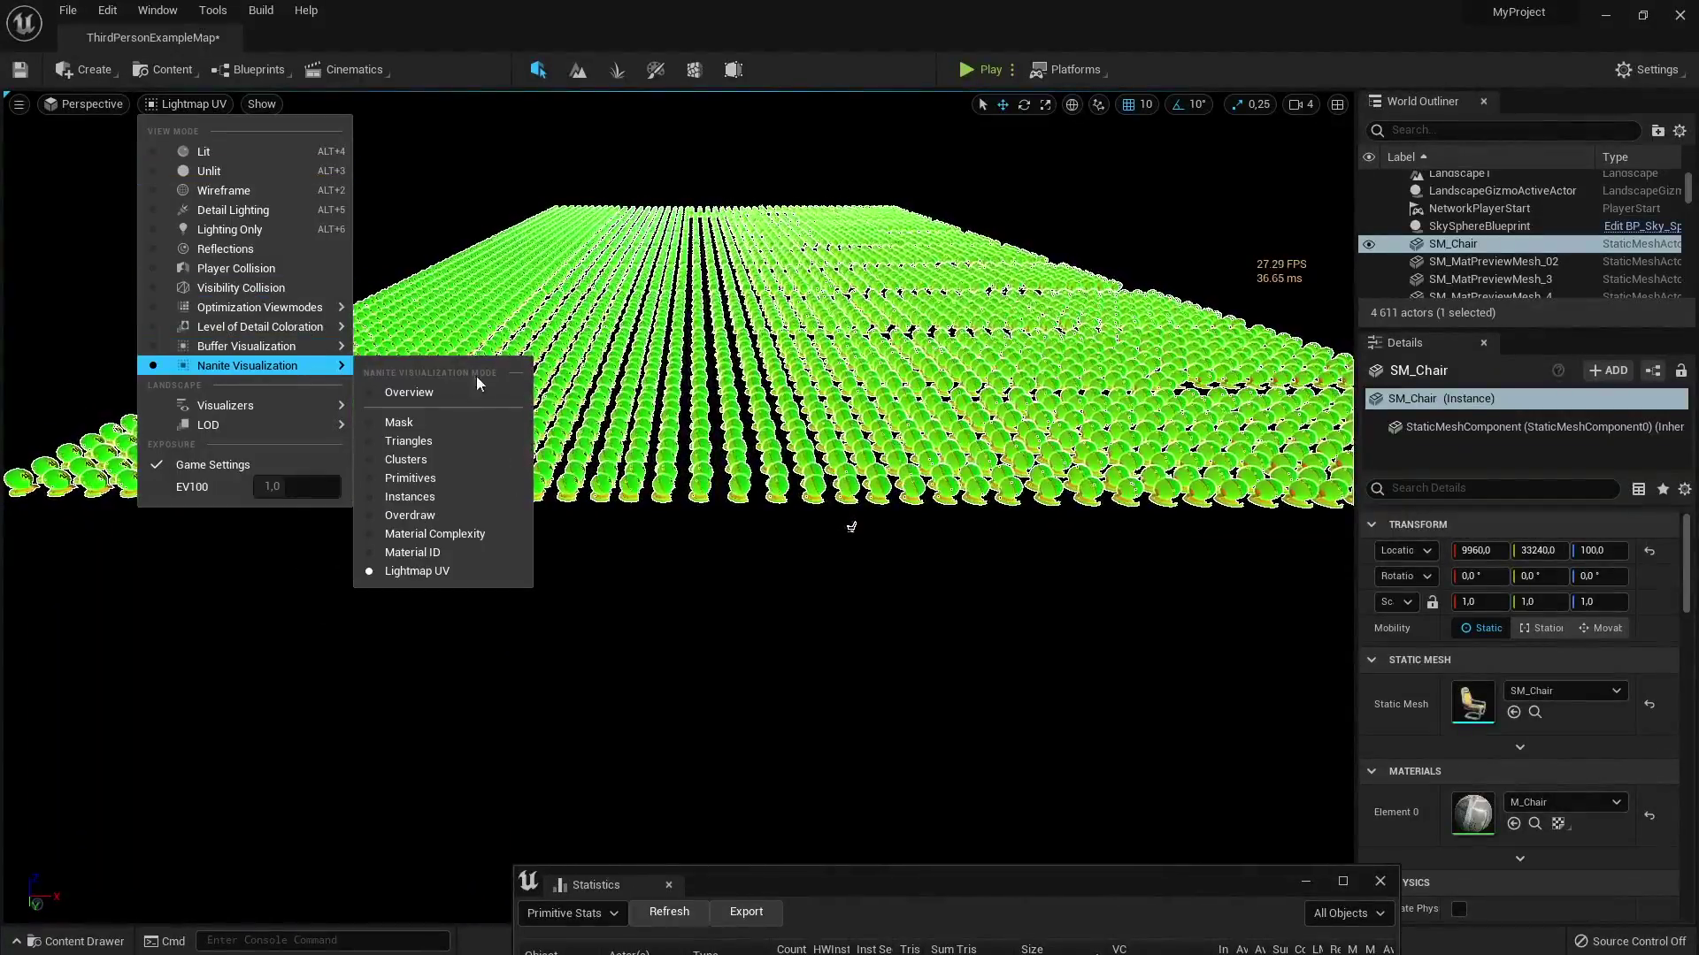
click(416, 392)
Fly down the sphere grid, then open SM_MatPreviewMesh_02 in the Static Mesh Editor
right_drag(416, 392, 530, 398)
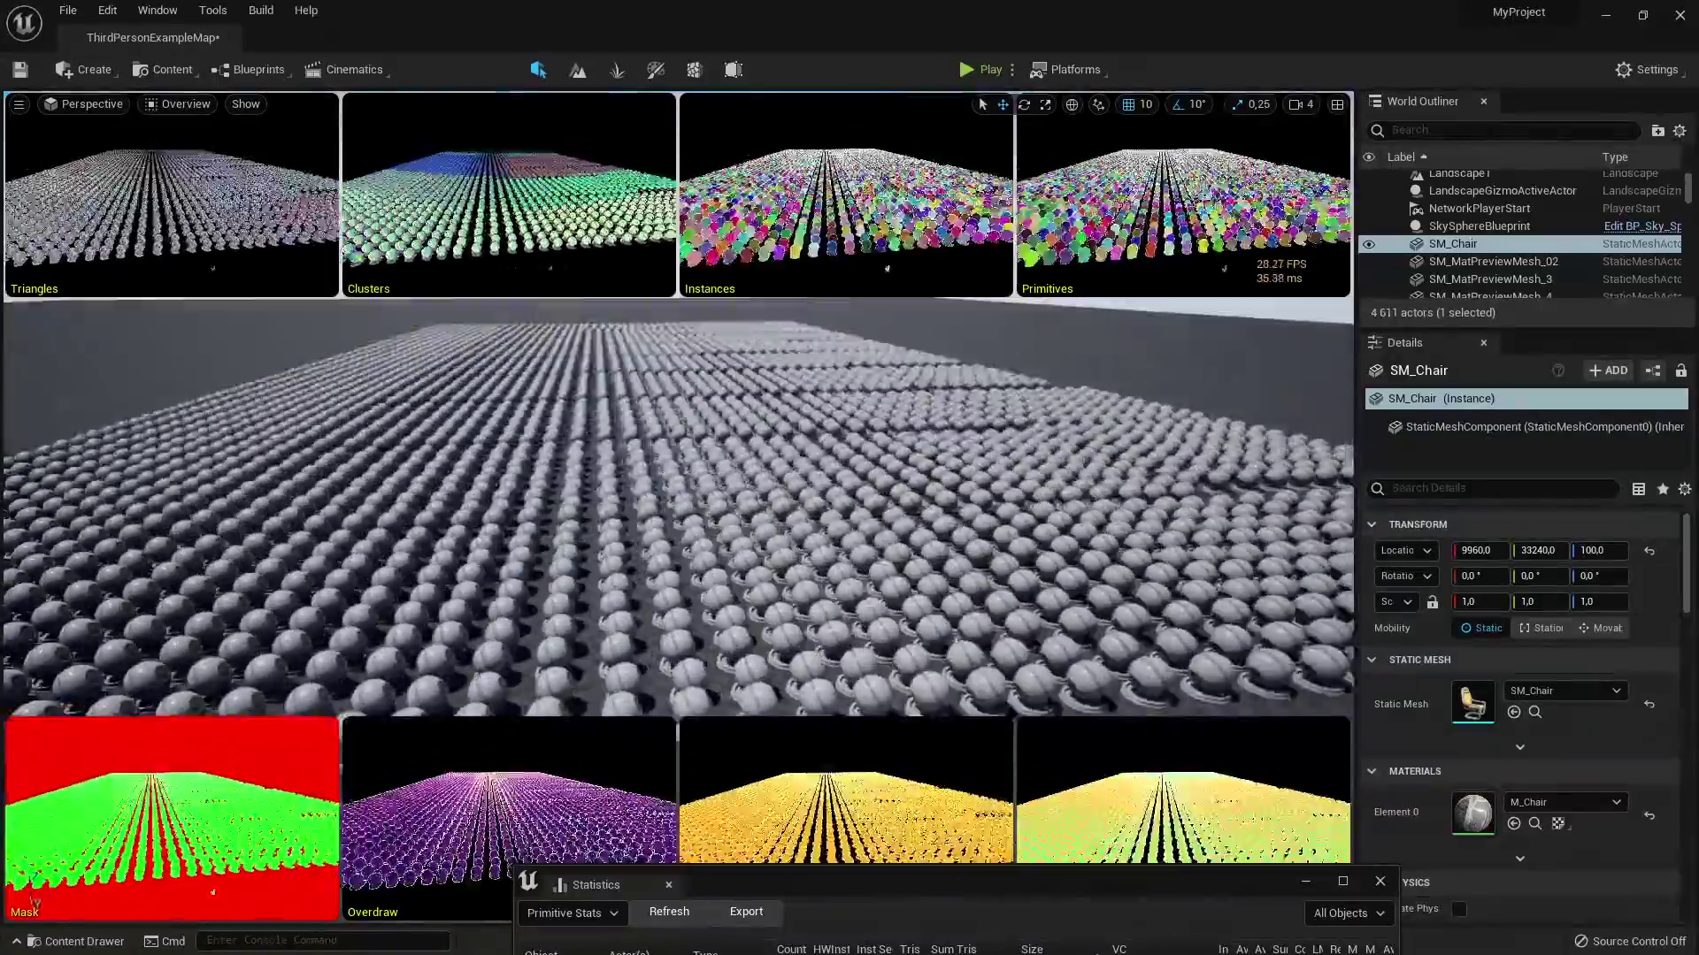
drag(1004, 892, 837, 949)
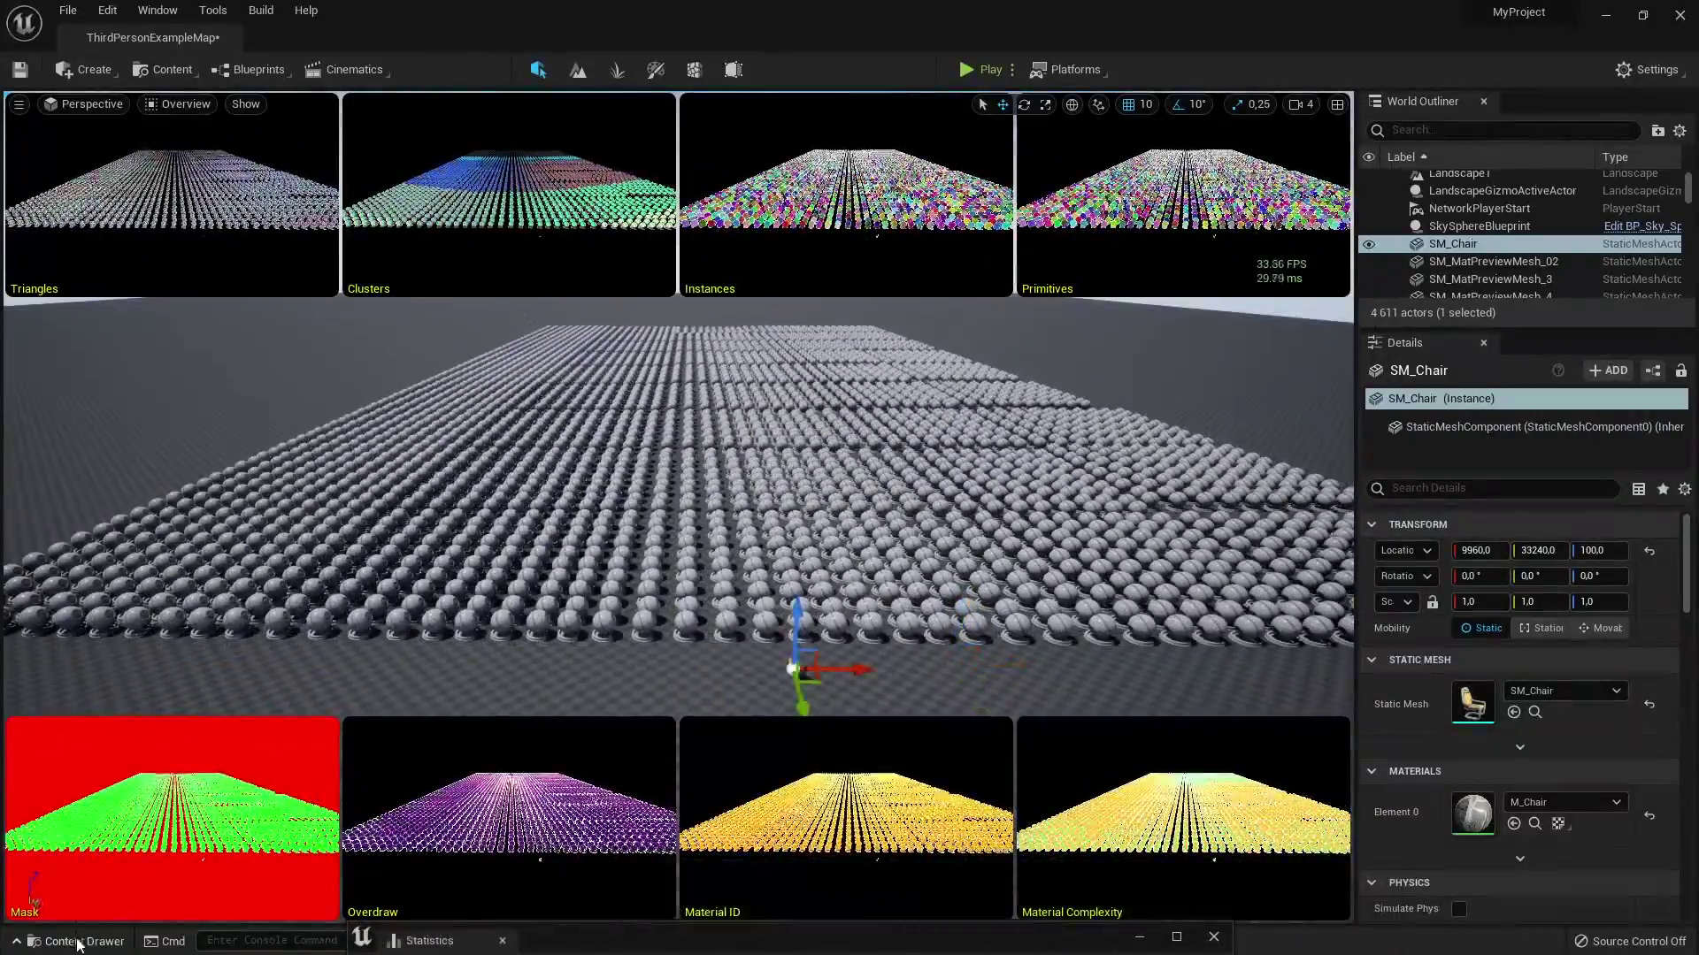
click(77, 941)
double_click(1183, 778)
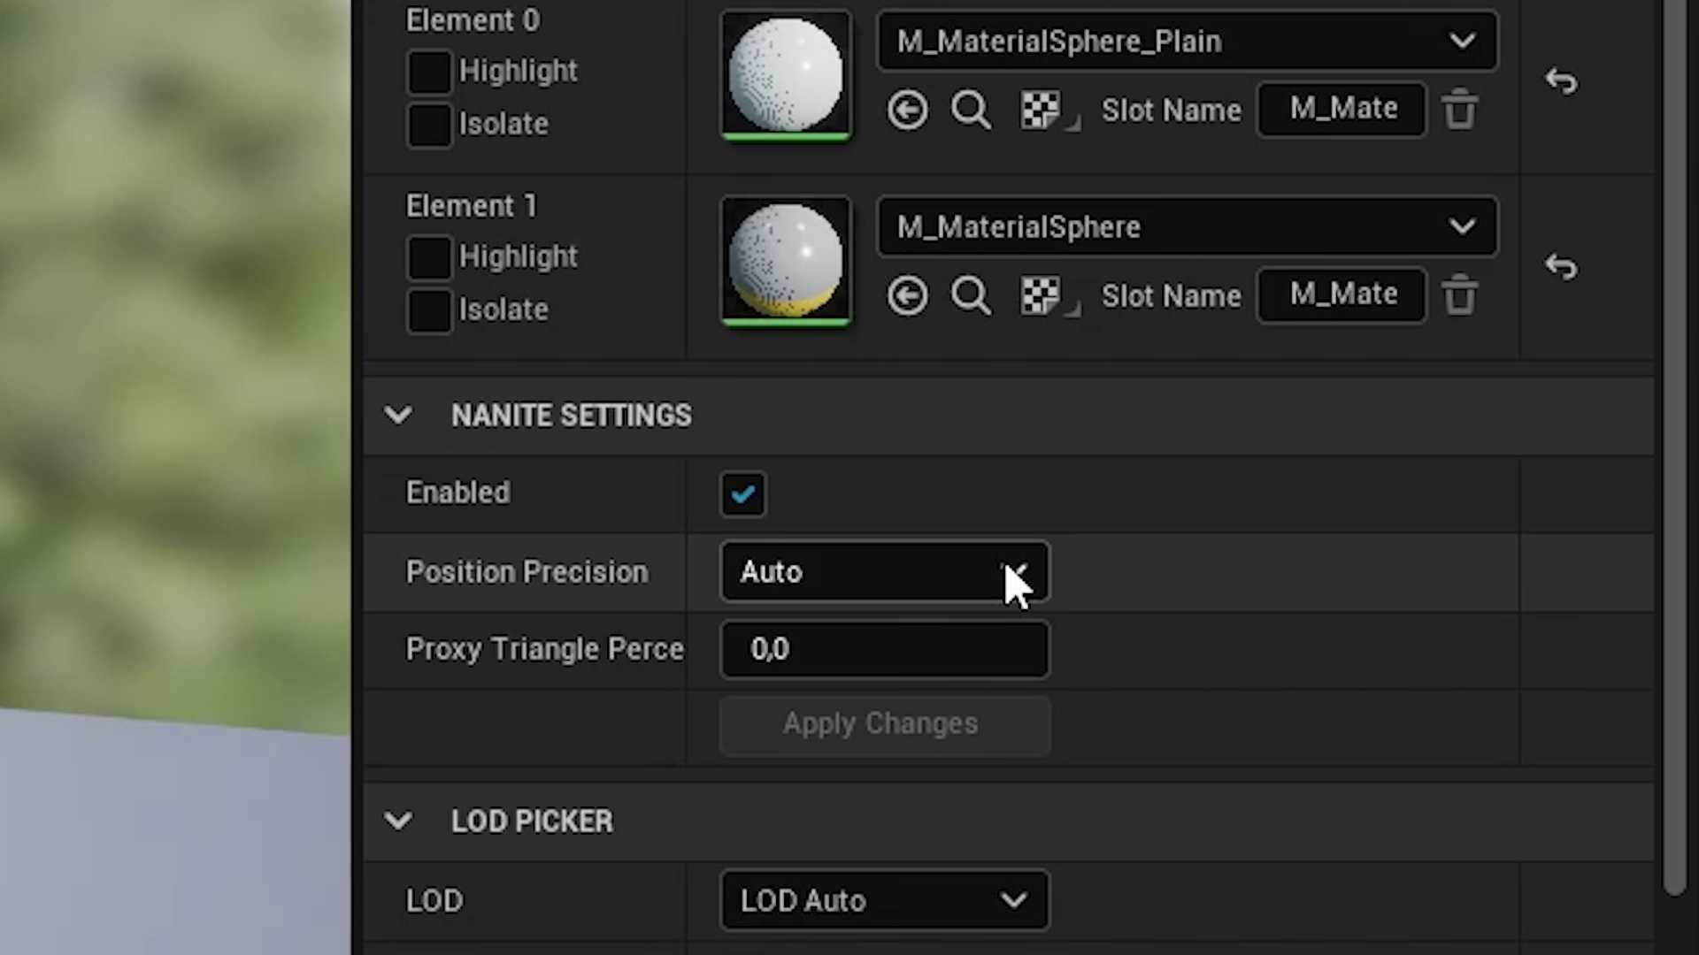
Rebuild the sphere mesh at 64cm Position Precision and start a Simulate session
click(1014, 584)
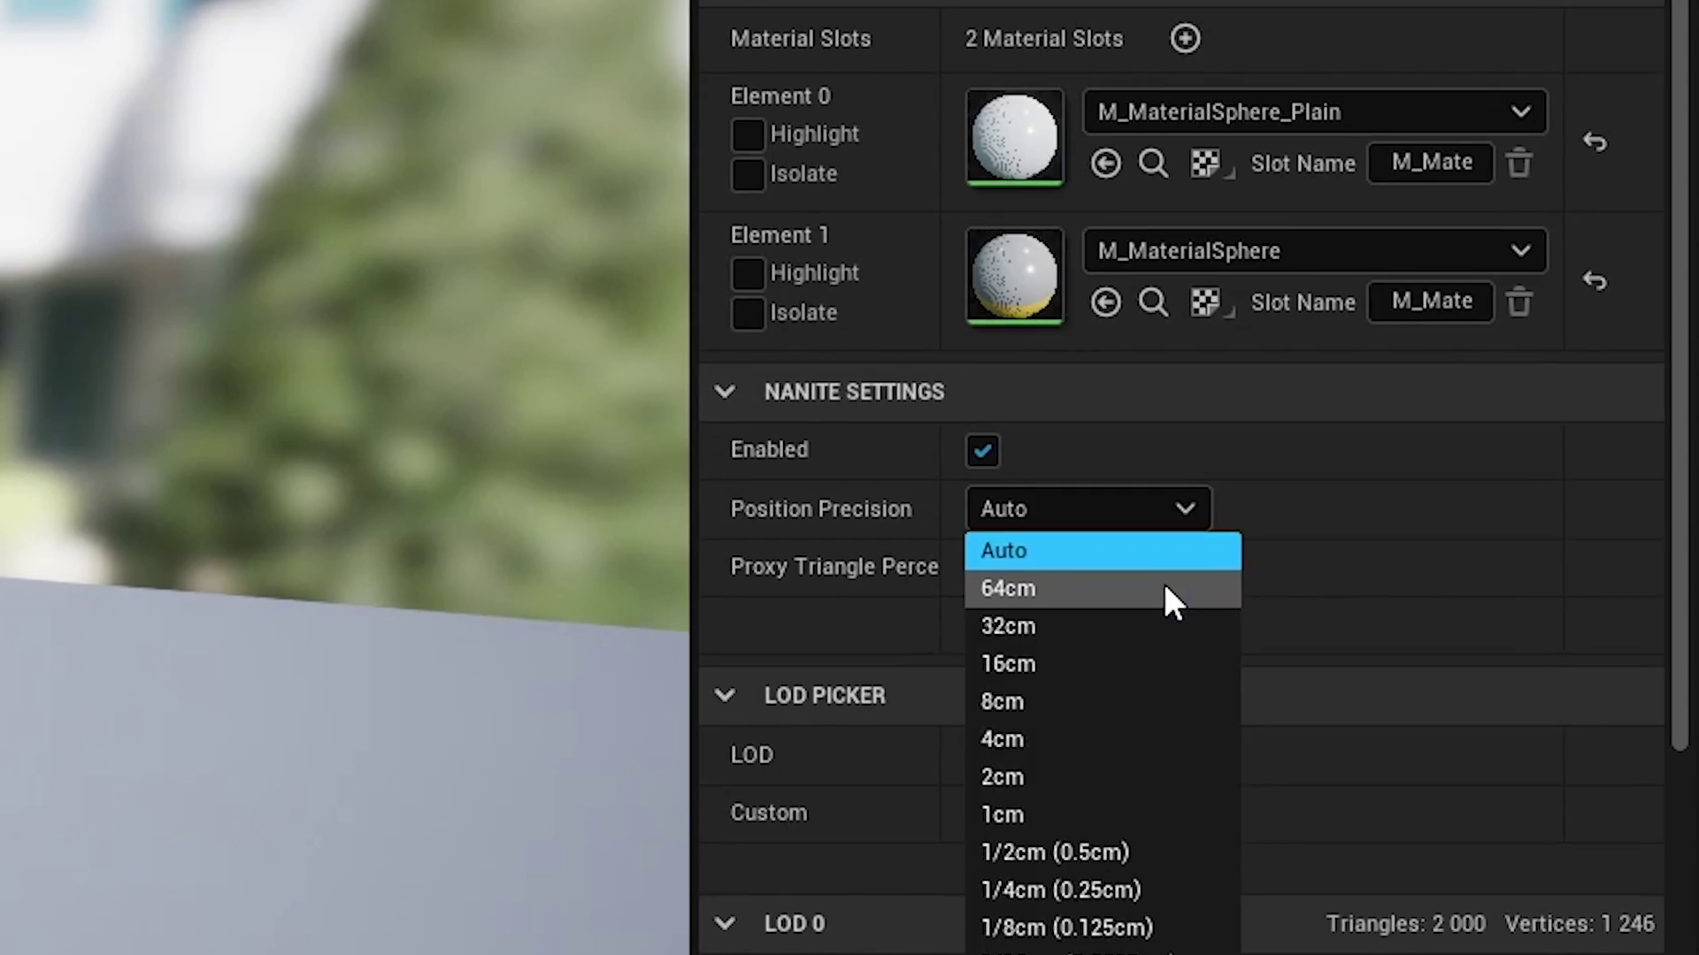
click(1008, 678)
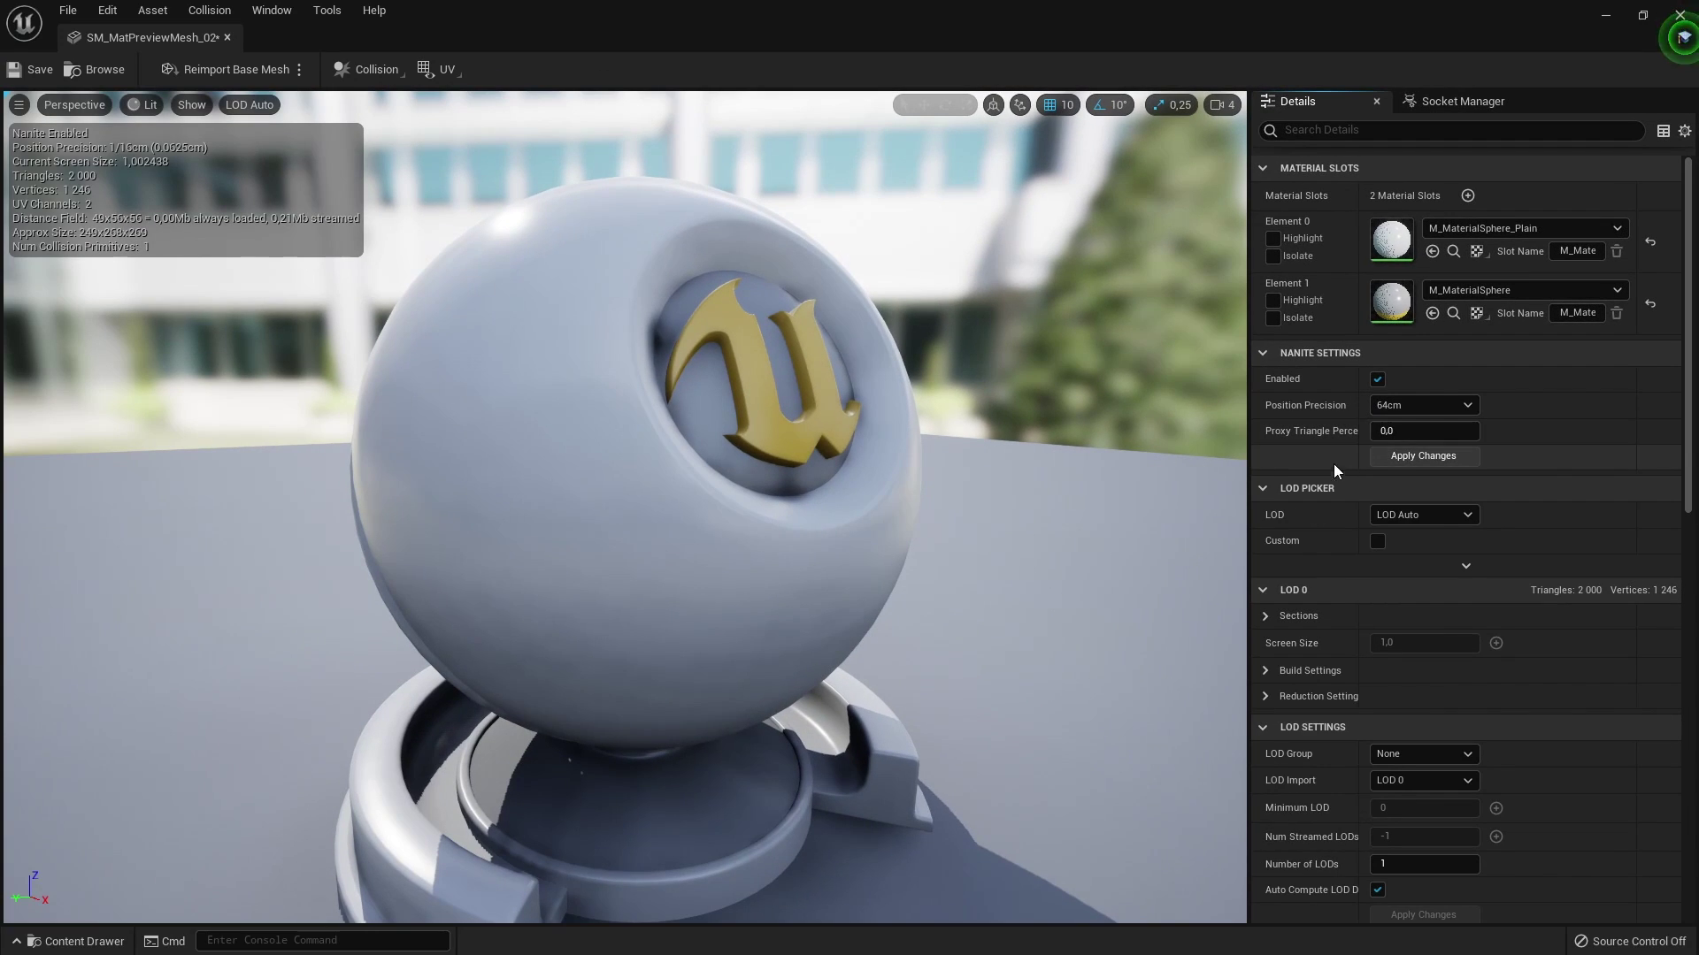
click(1440, 453)
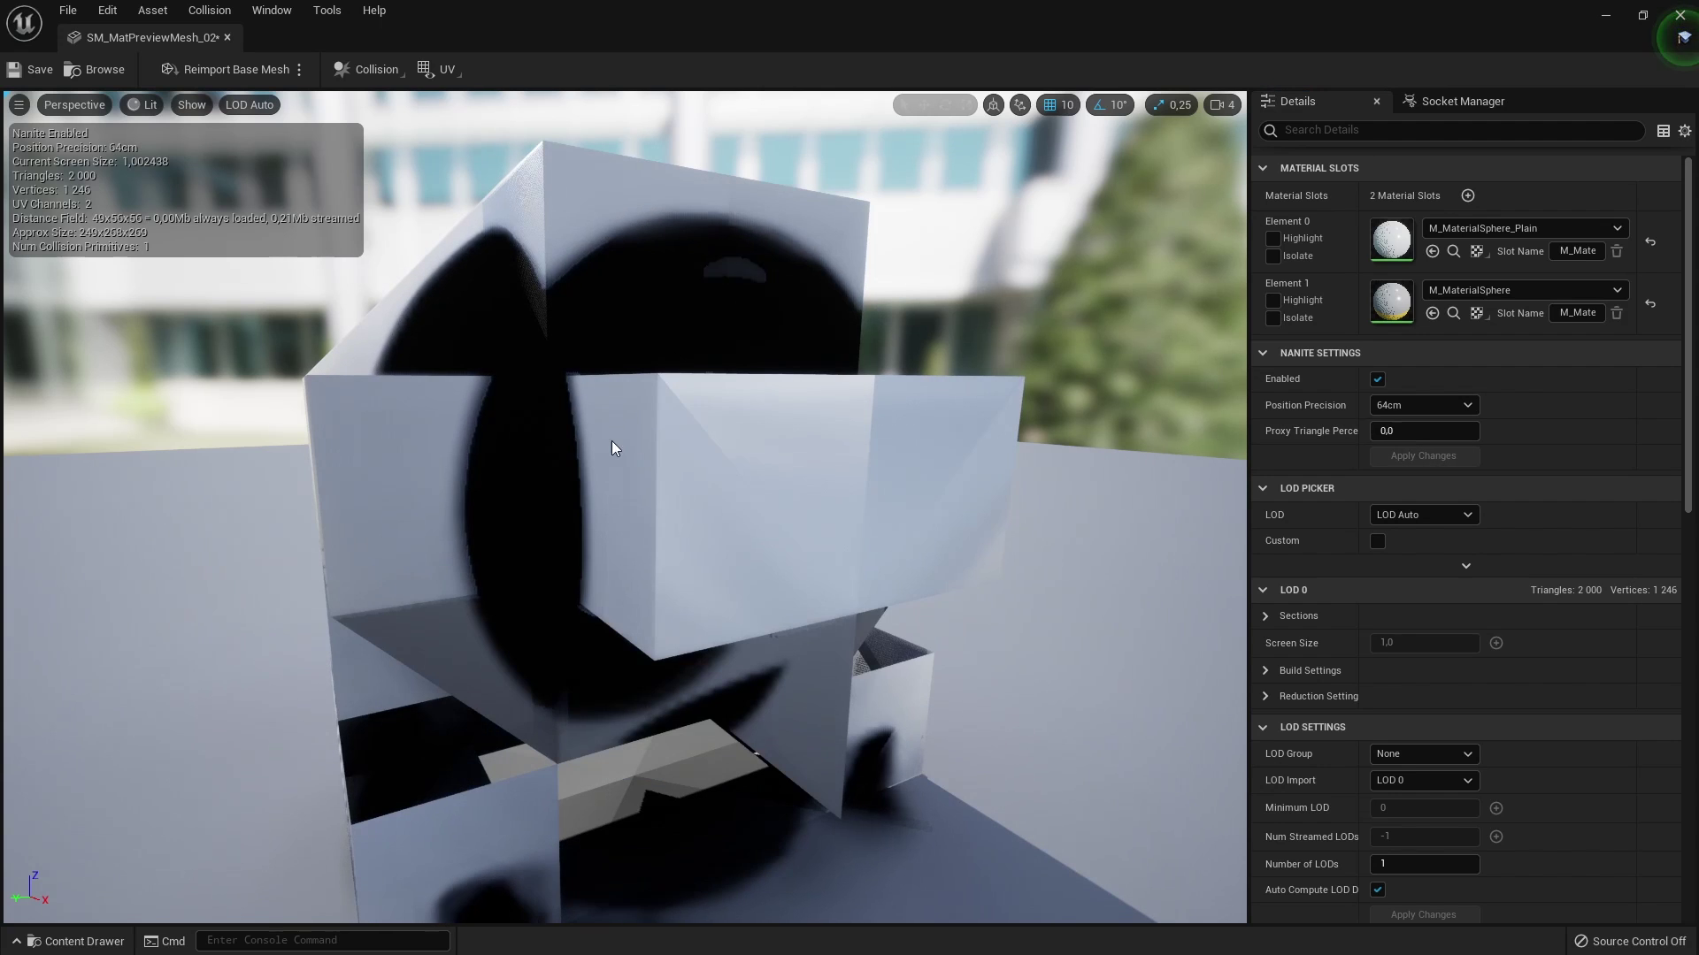
drag(619, 504, 1117, 549)
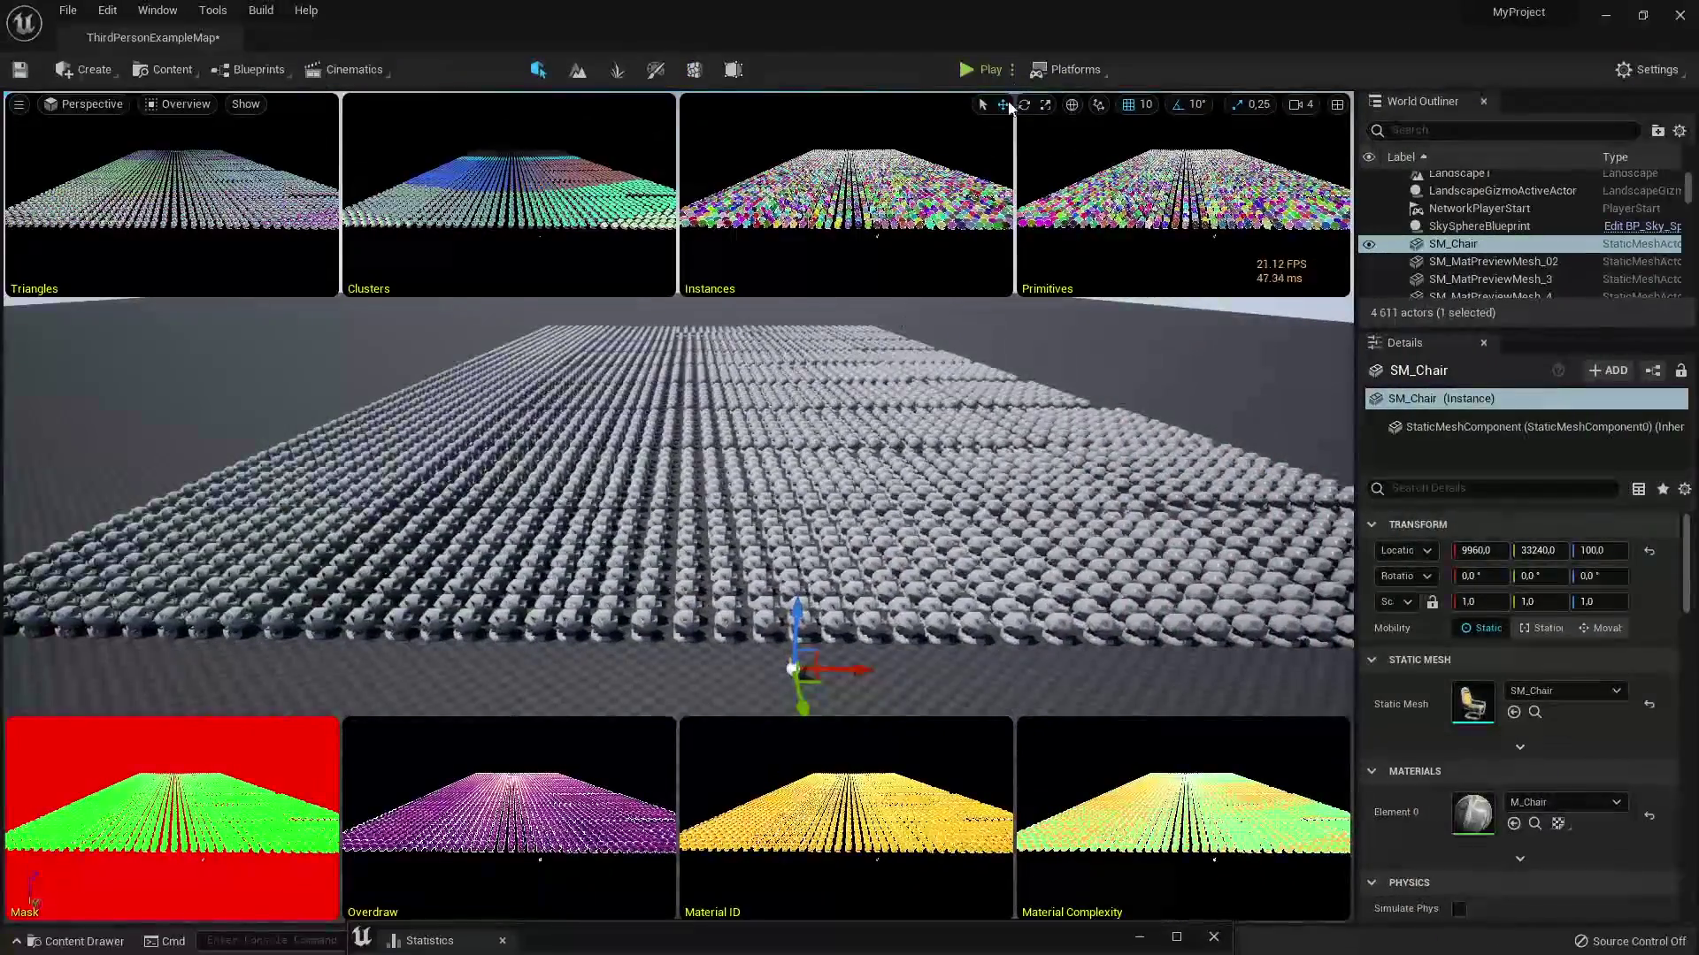
click(1012, 69)
click(1070, 220)
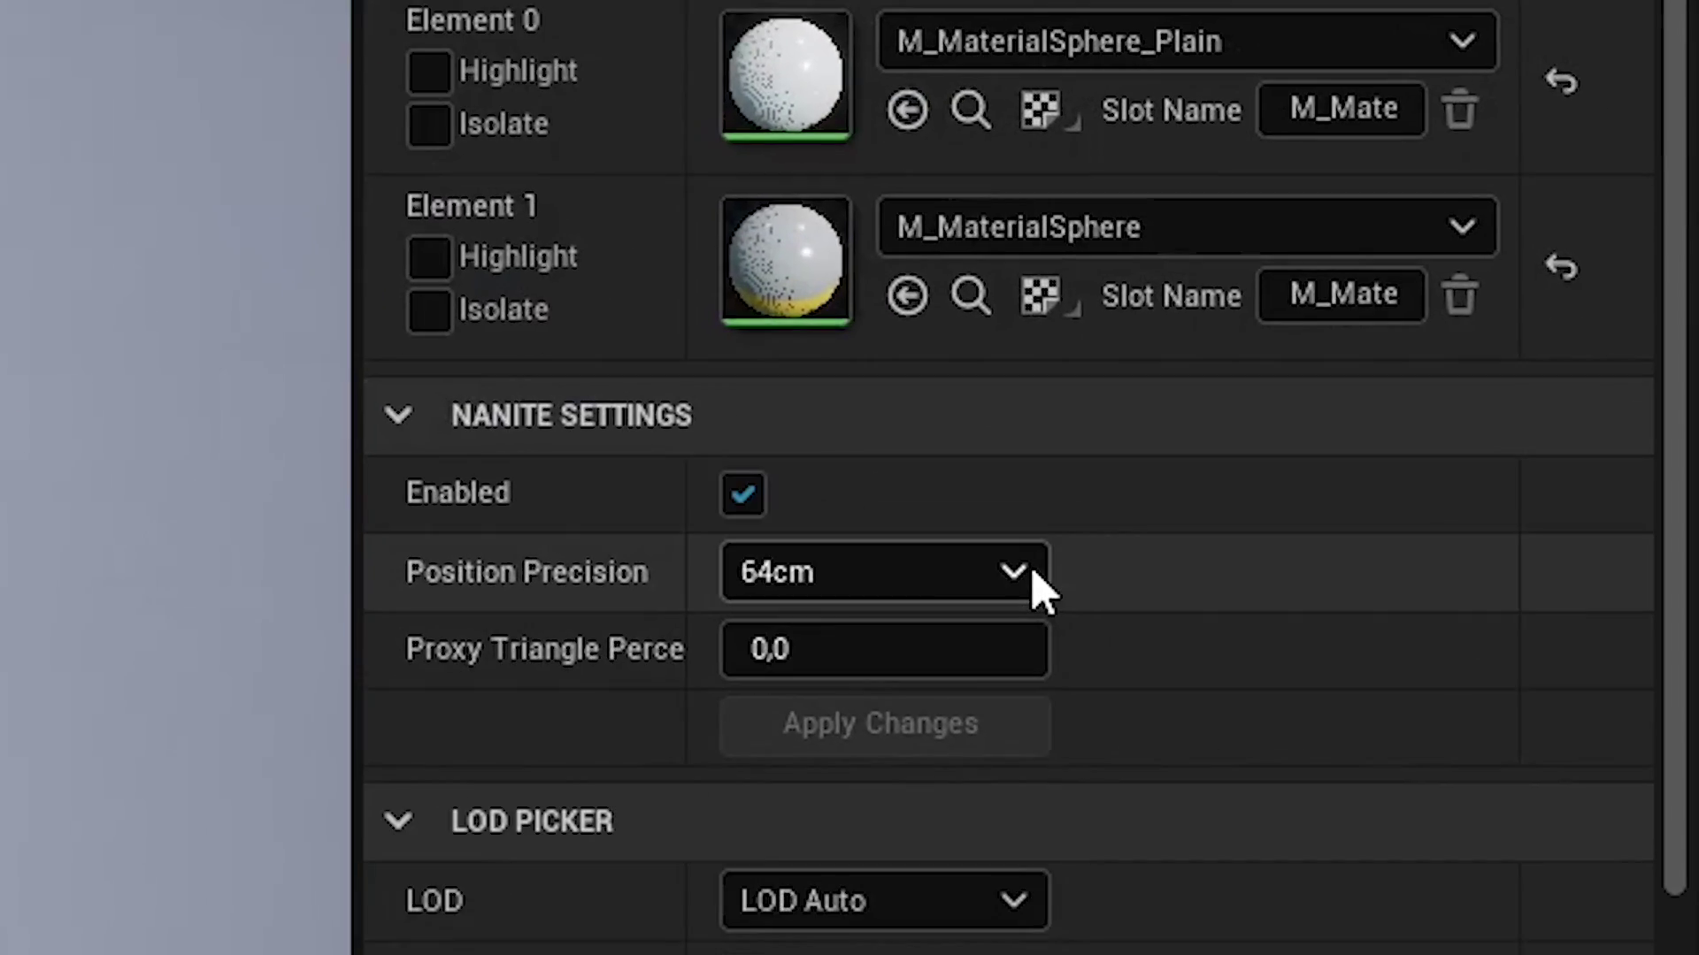
Rebuild the sphere mesh at 1/8192cm Position Precision
click(1031, 587)
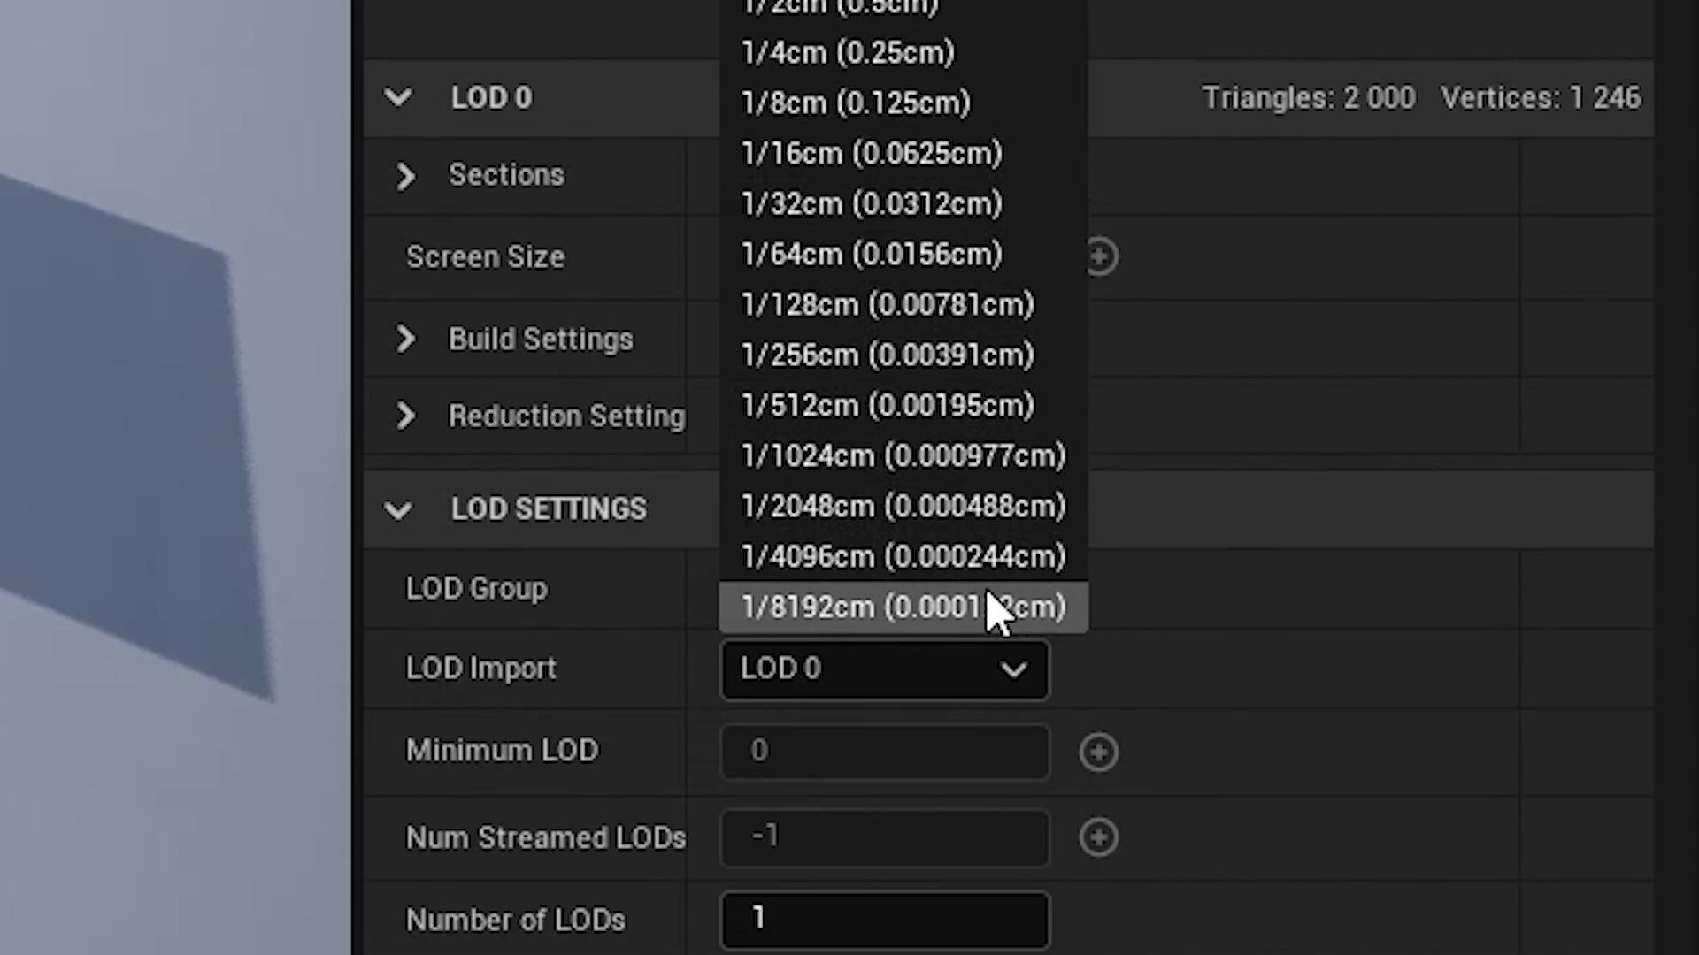
click(984, 828)
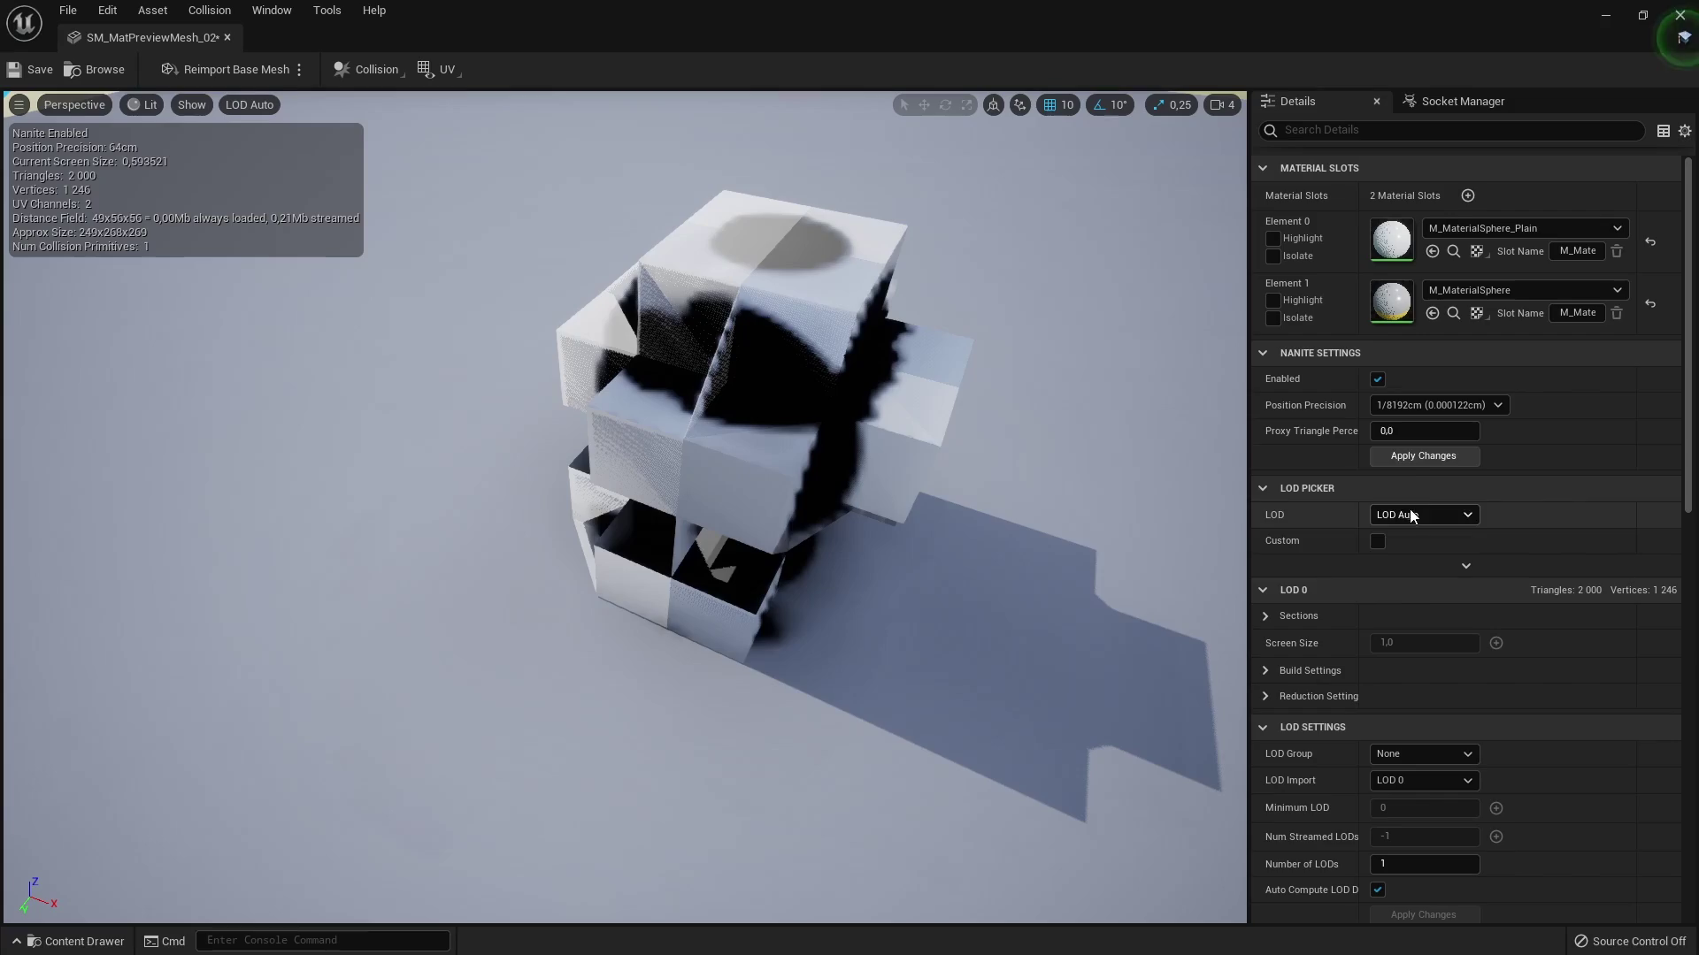
click(1414, 457)
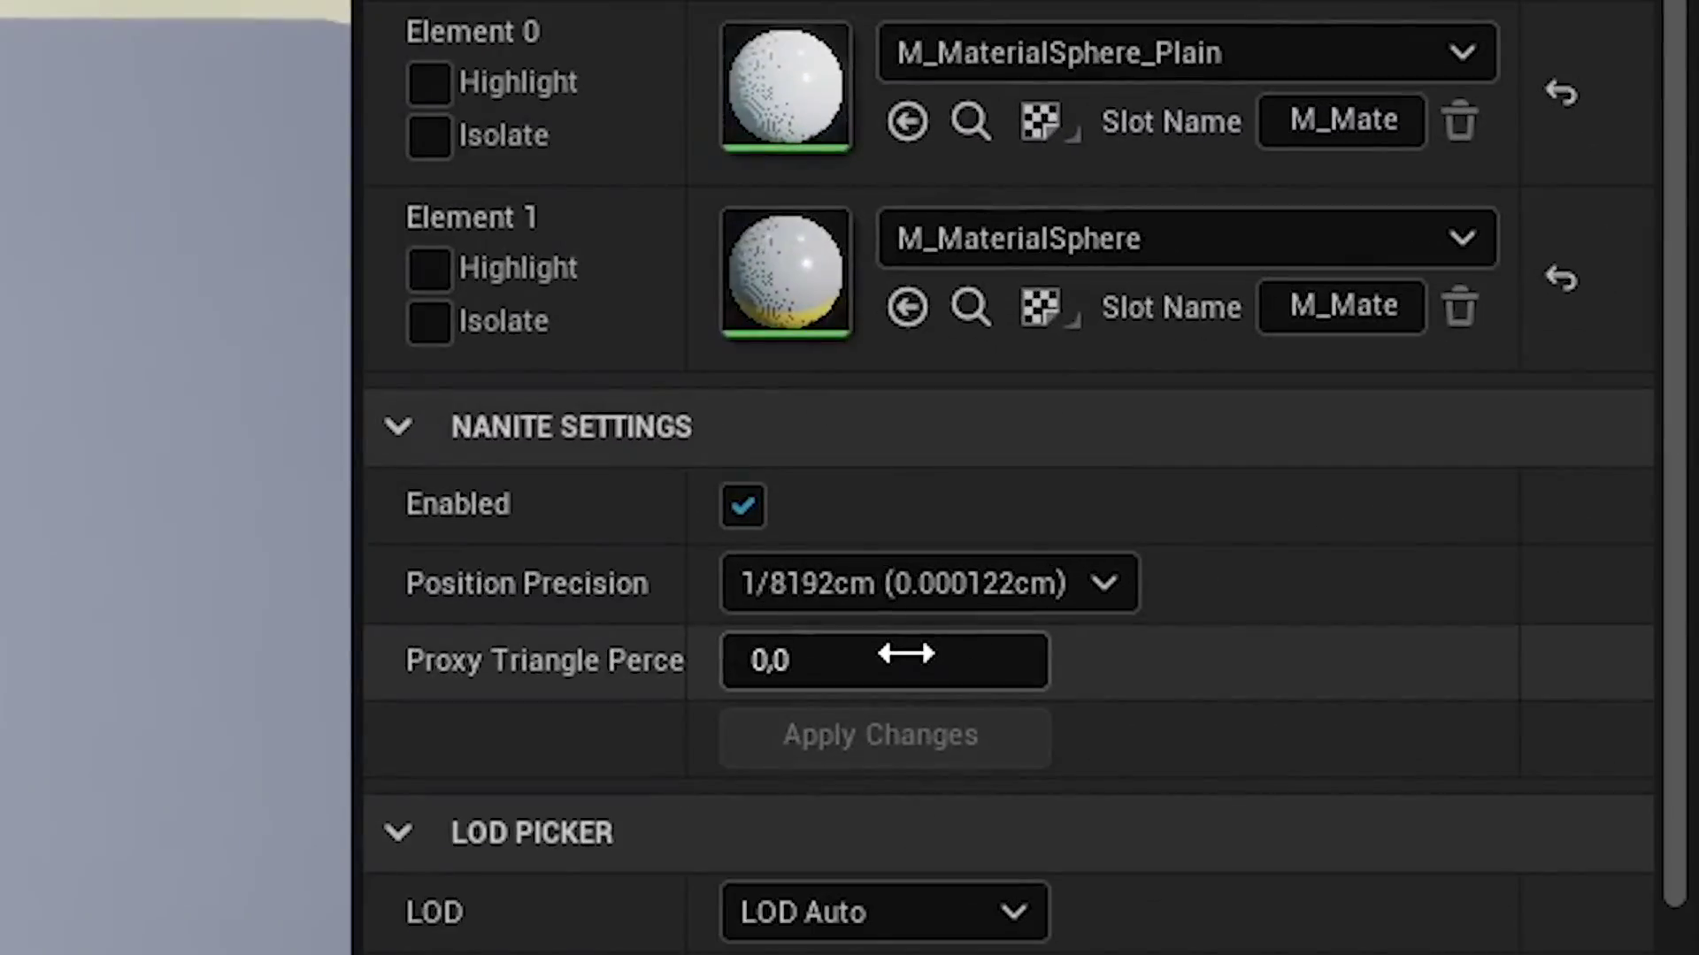
Set Proxy Triangle Percent to 100 and apply the changes
drag(885, 661, 955, 661)
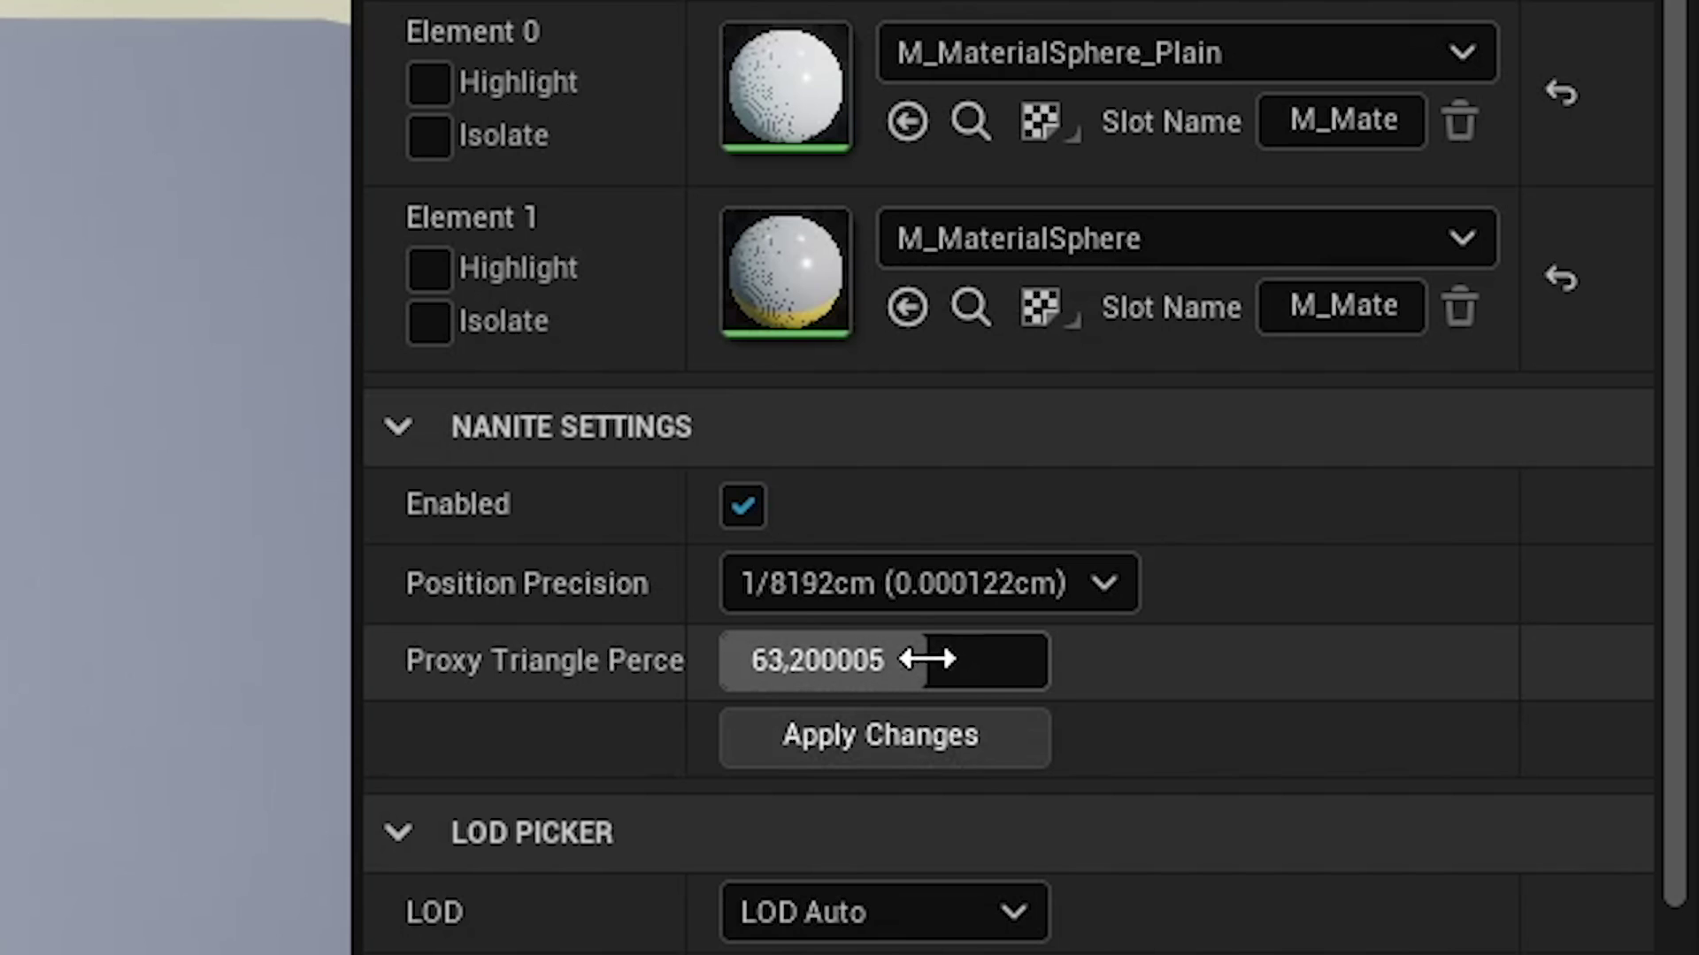
click(959, 661)
text(100)
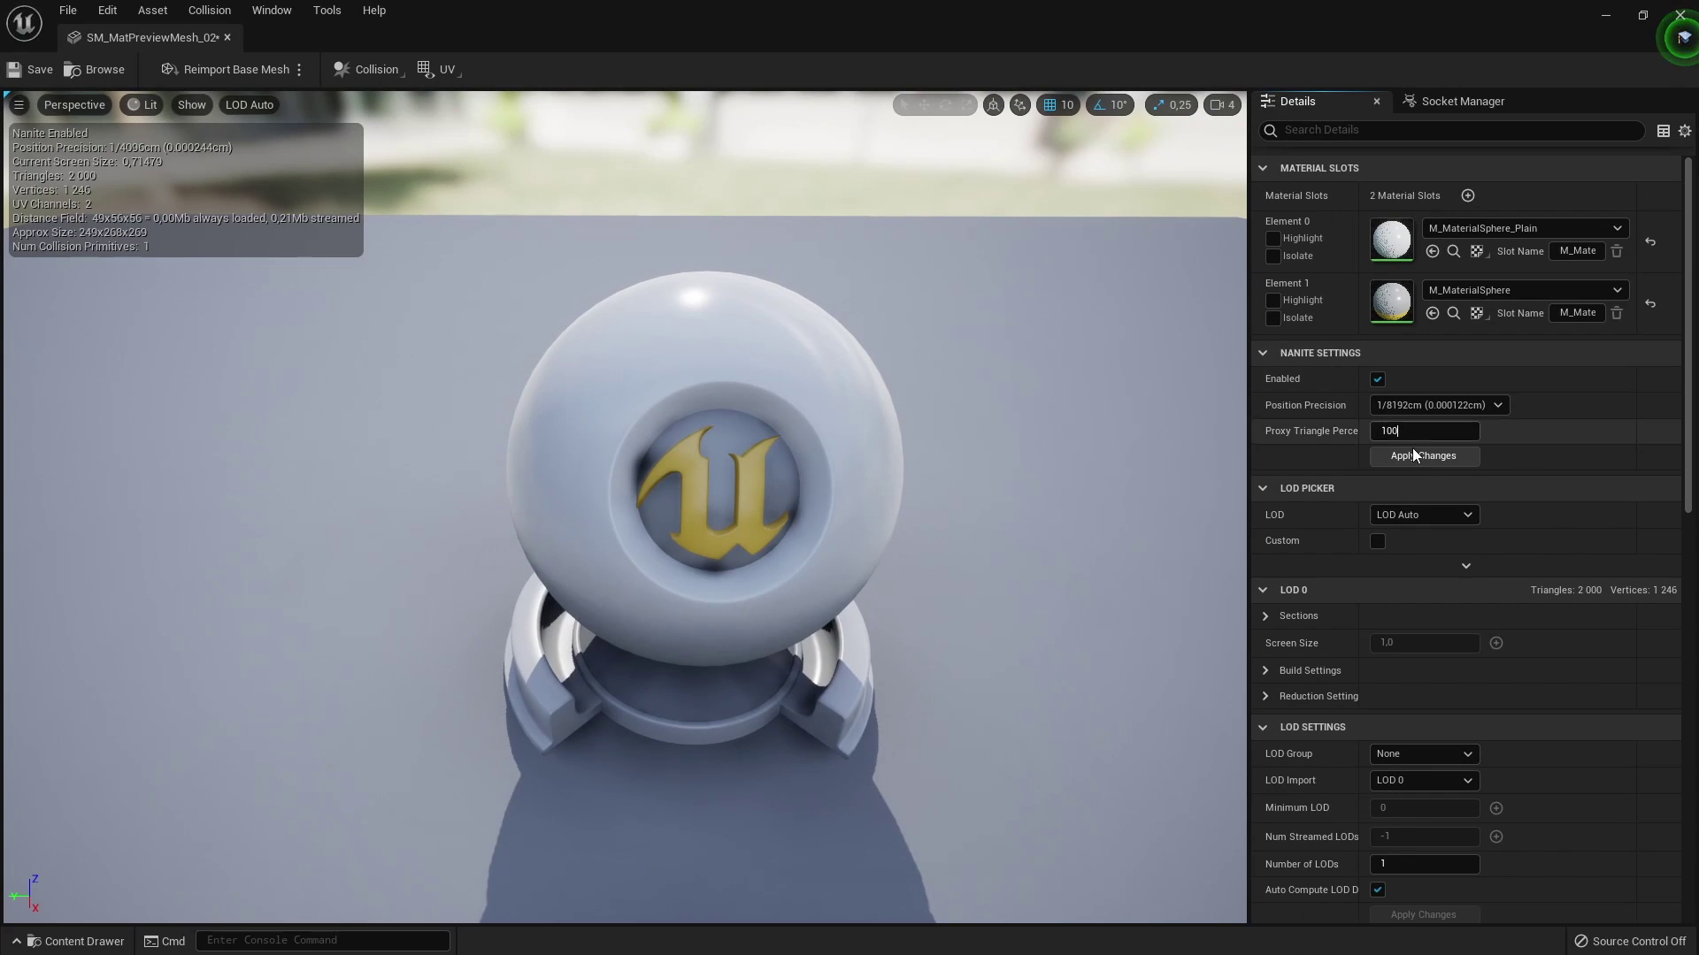
click(1421, 462)
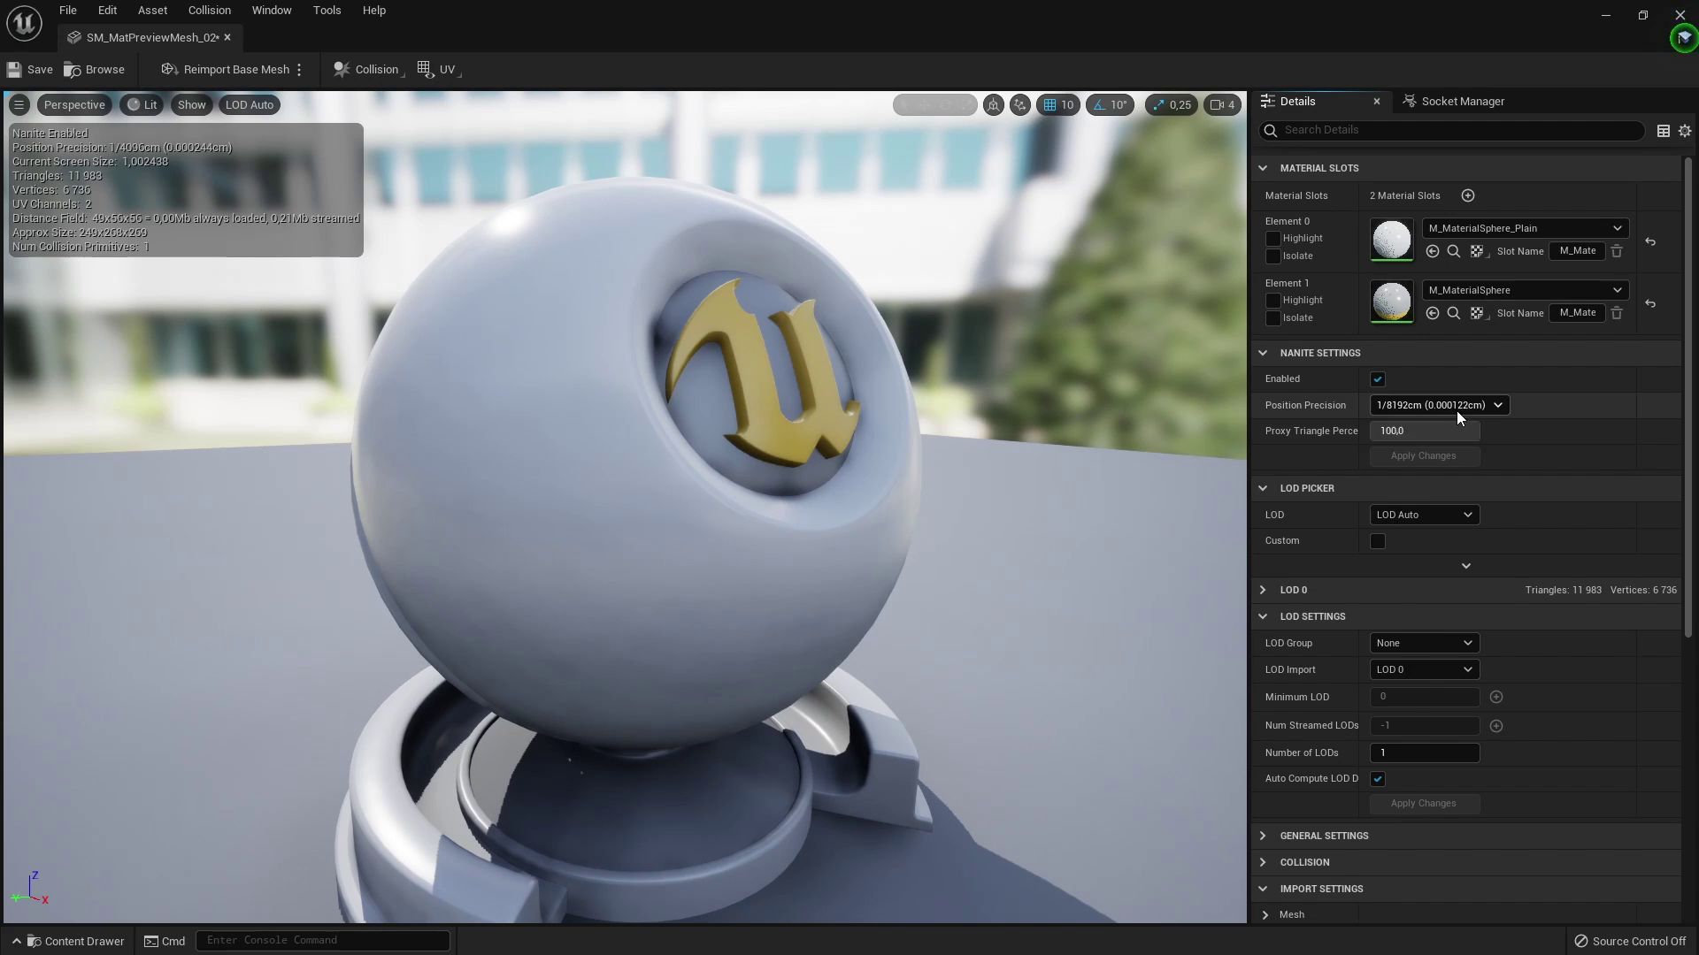
Rebuild the sphere at 64cm Position Precision and orbit to view the blocky mesh
click(1456, 411)
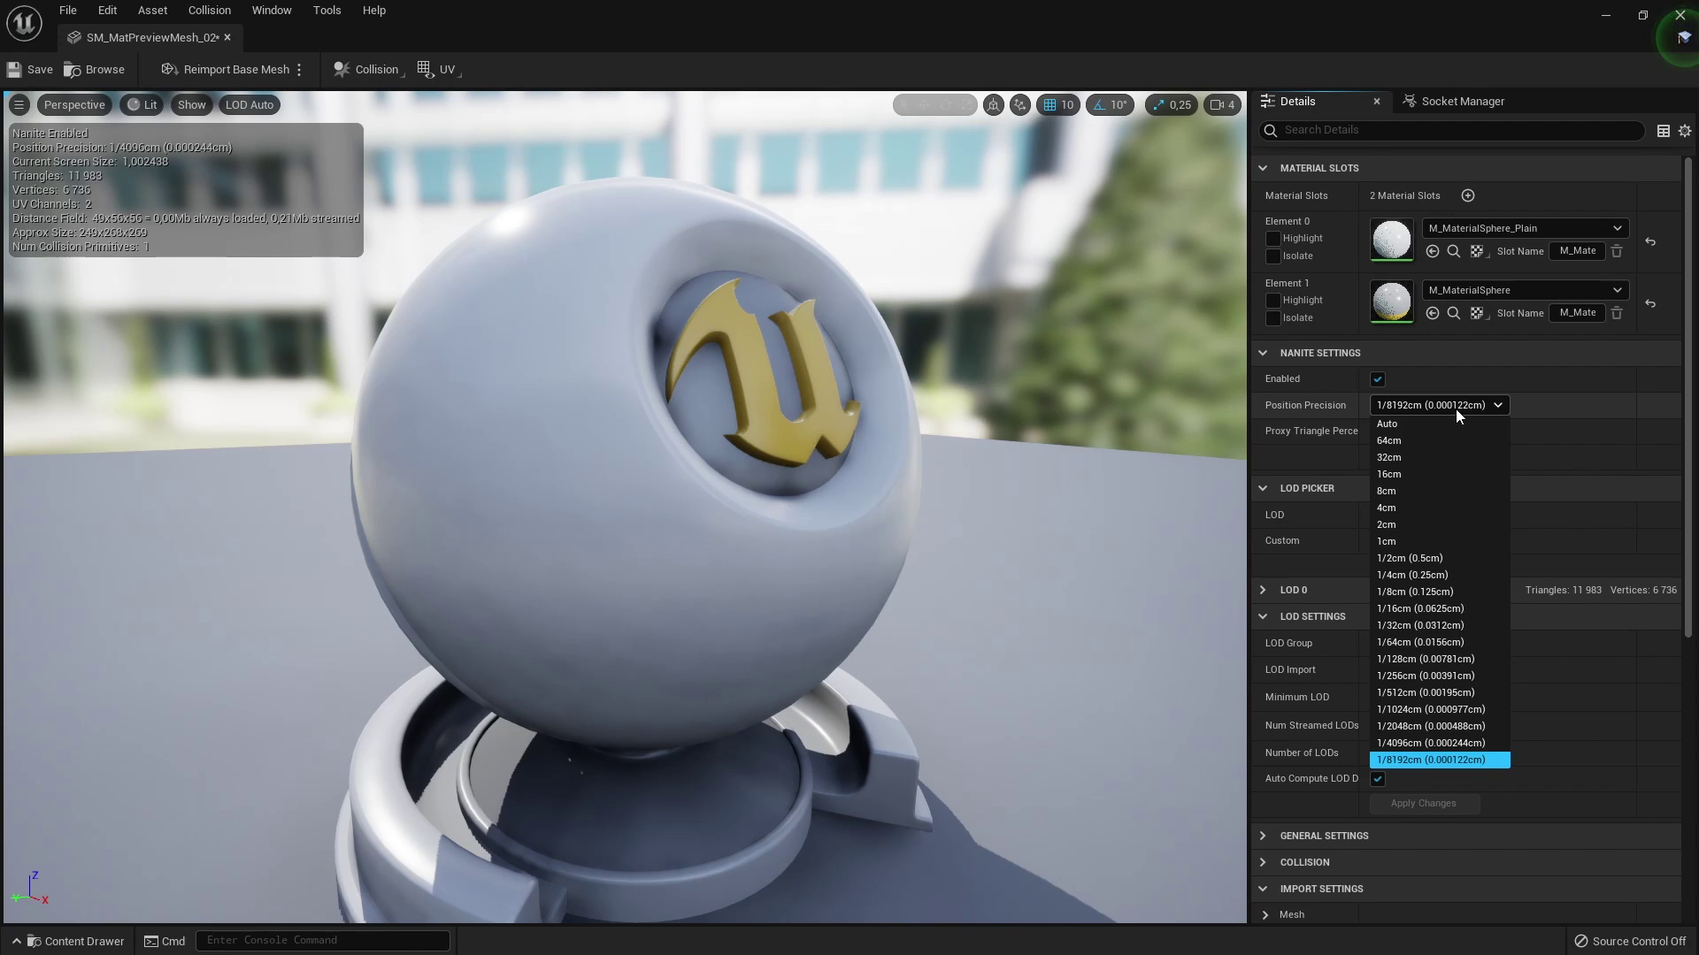
click(1449, 439)
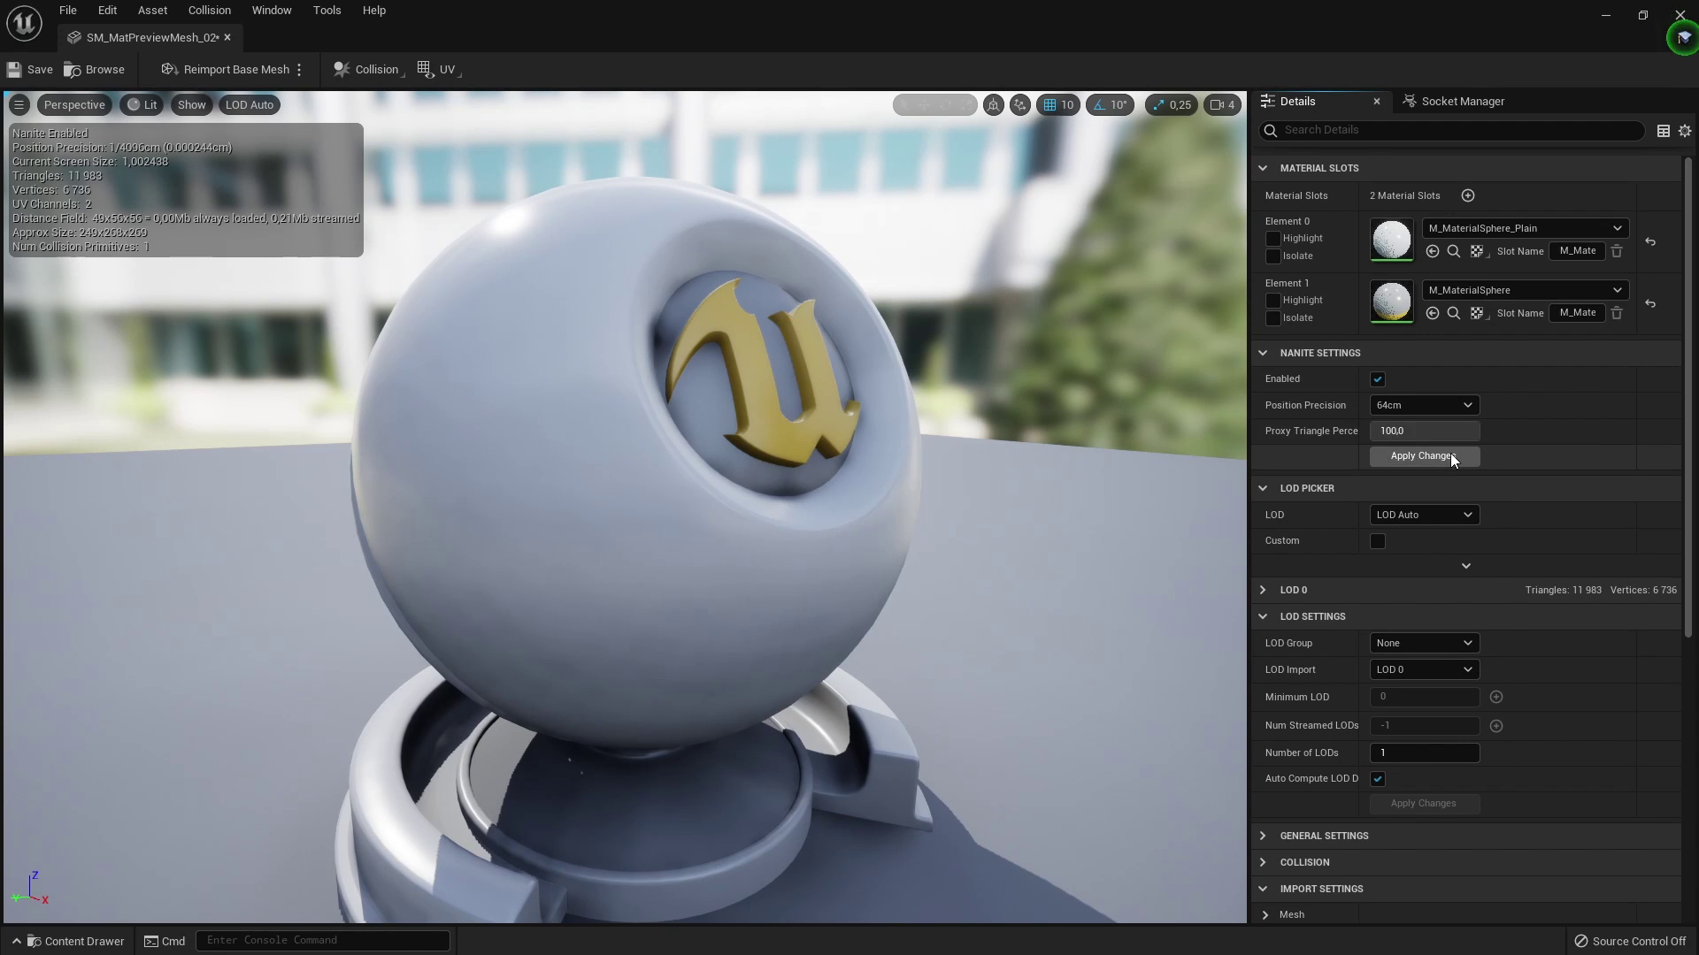
click(1451, 455)
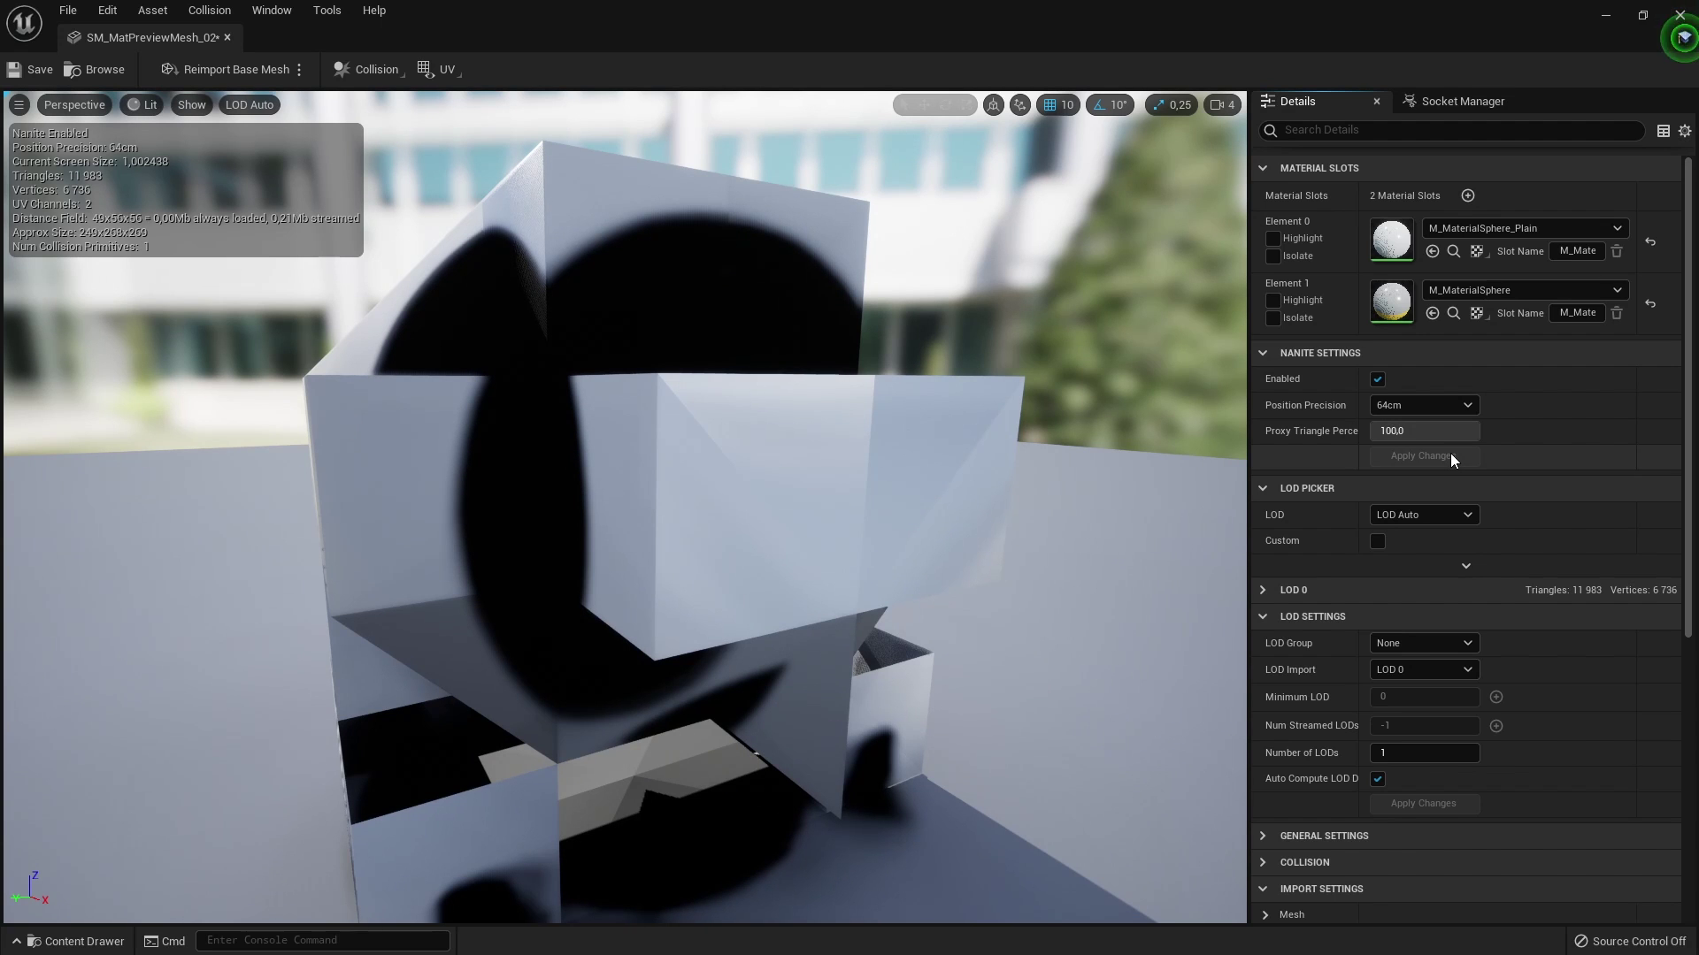
drag(881, 345, 885, 292)
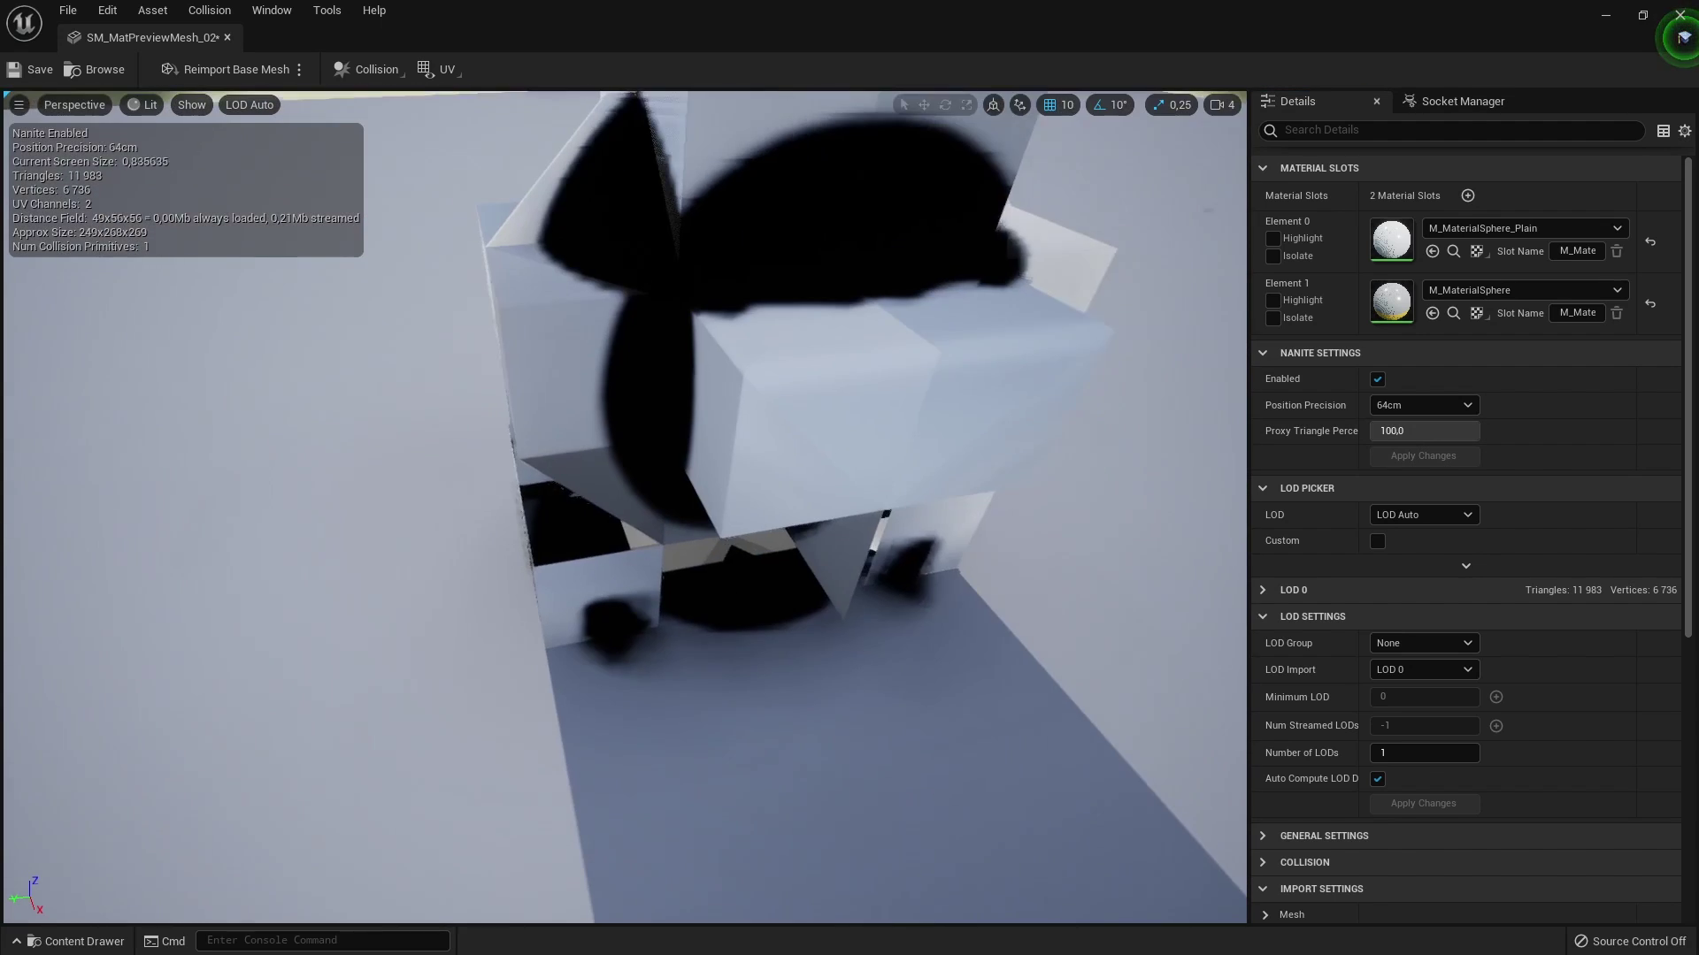
scroll(885, 292, down, 5)
Display the Nanite proxy mesh, then set Position Precision back to Auto
click(193, 107)
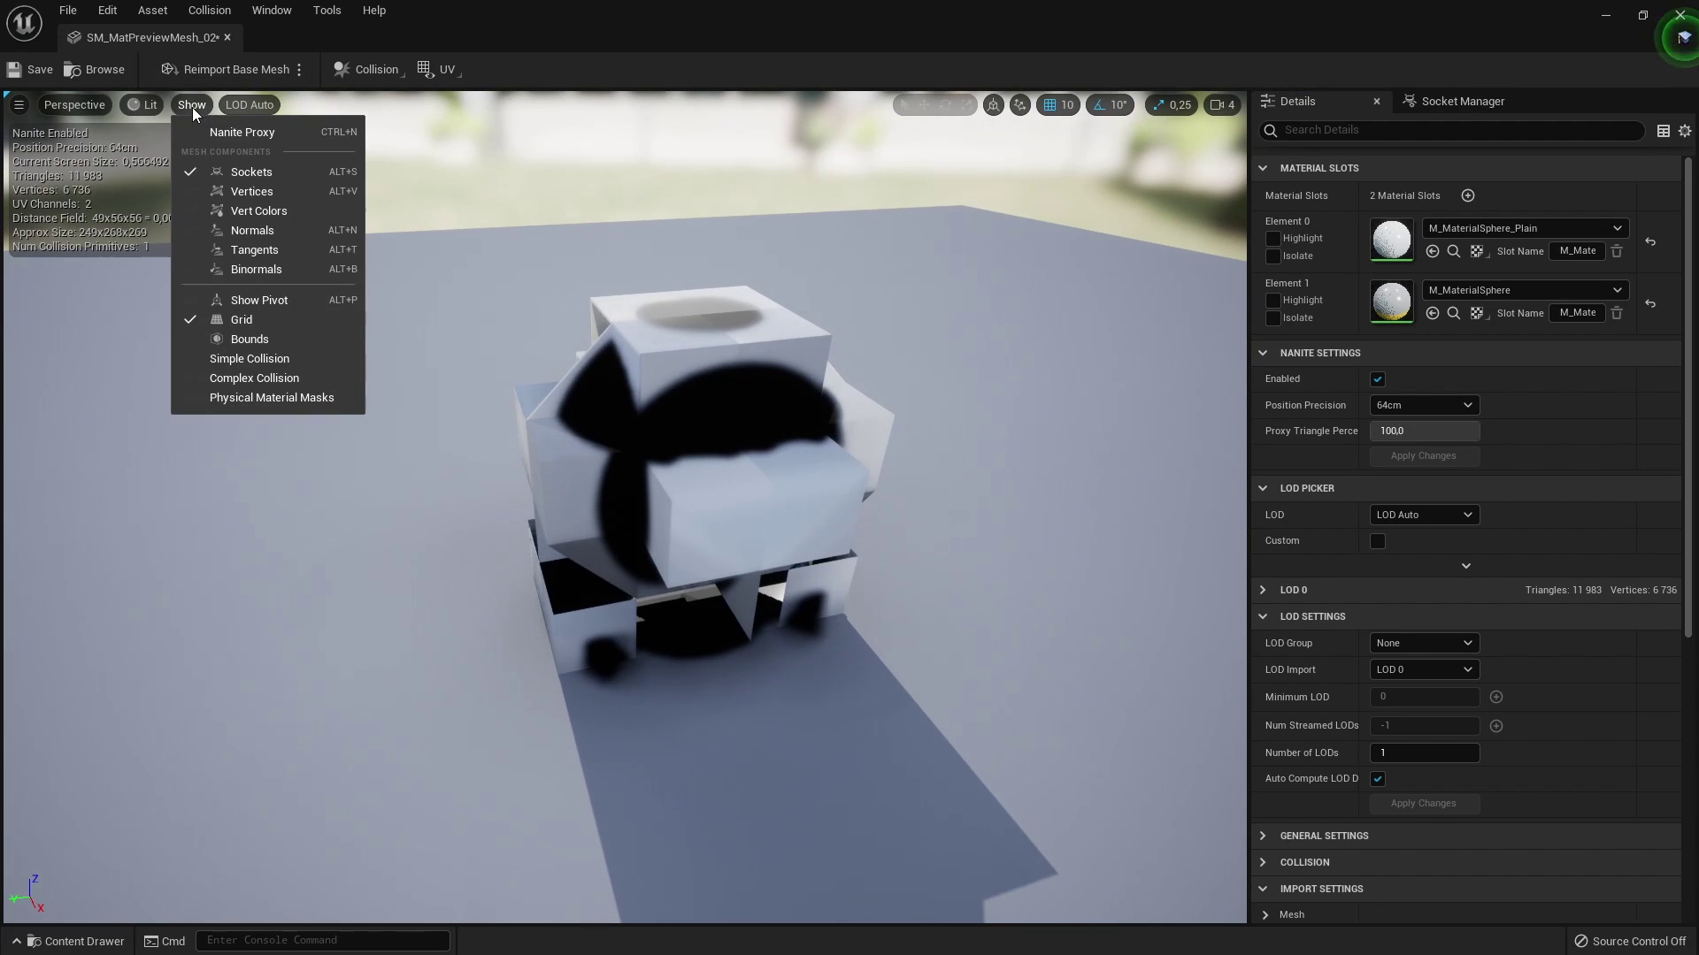
click(195, 131)
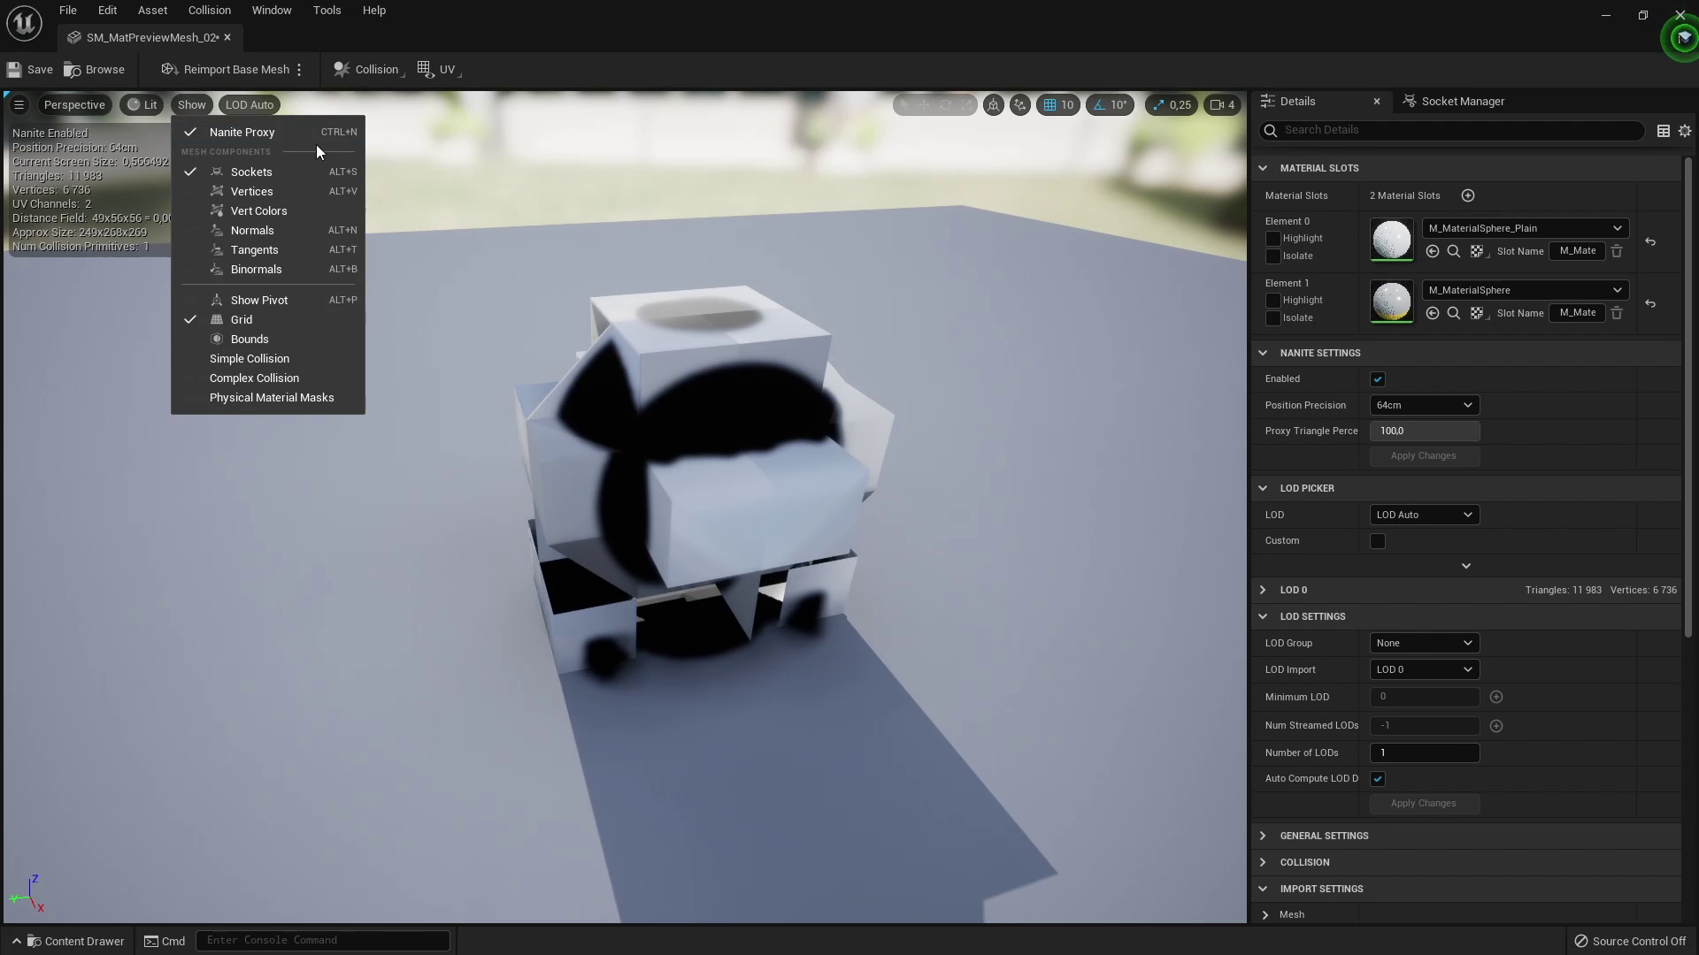
click(629, 269)
drag(651, 272, 695, 274)
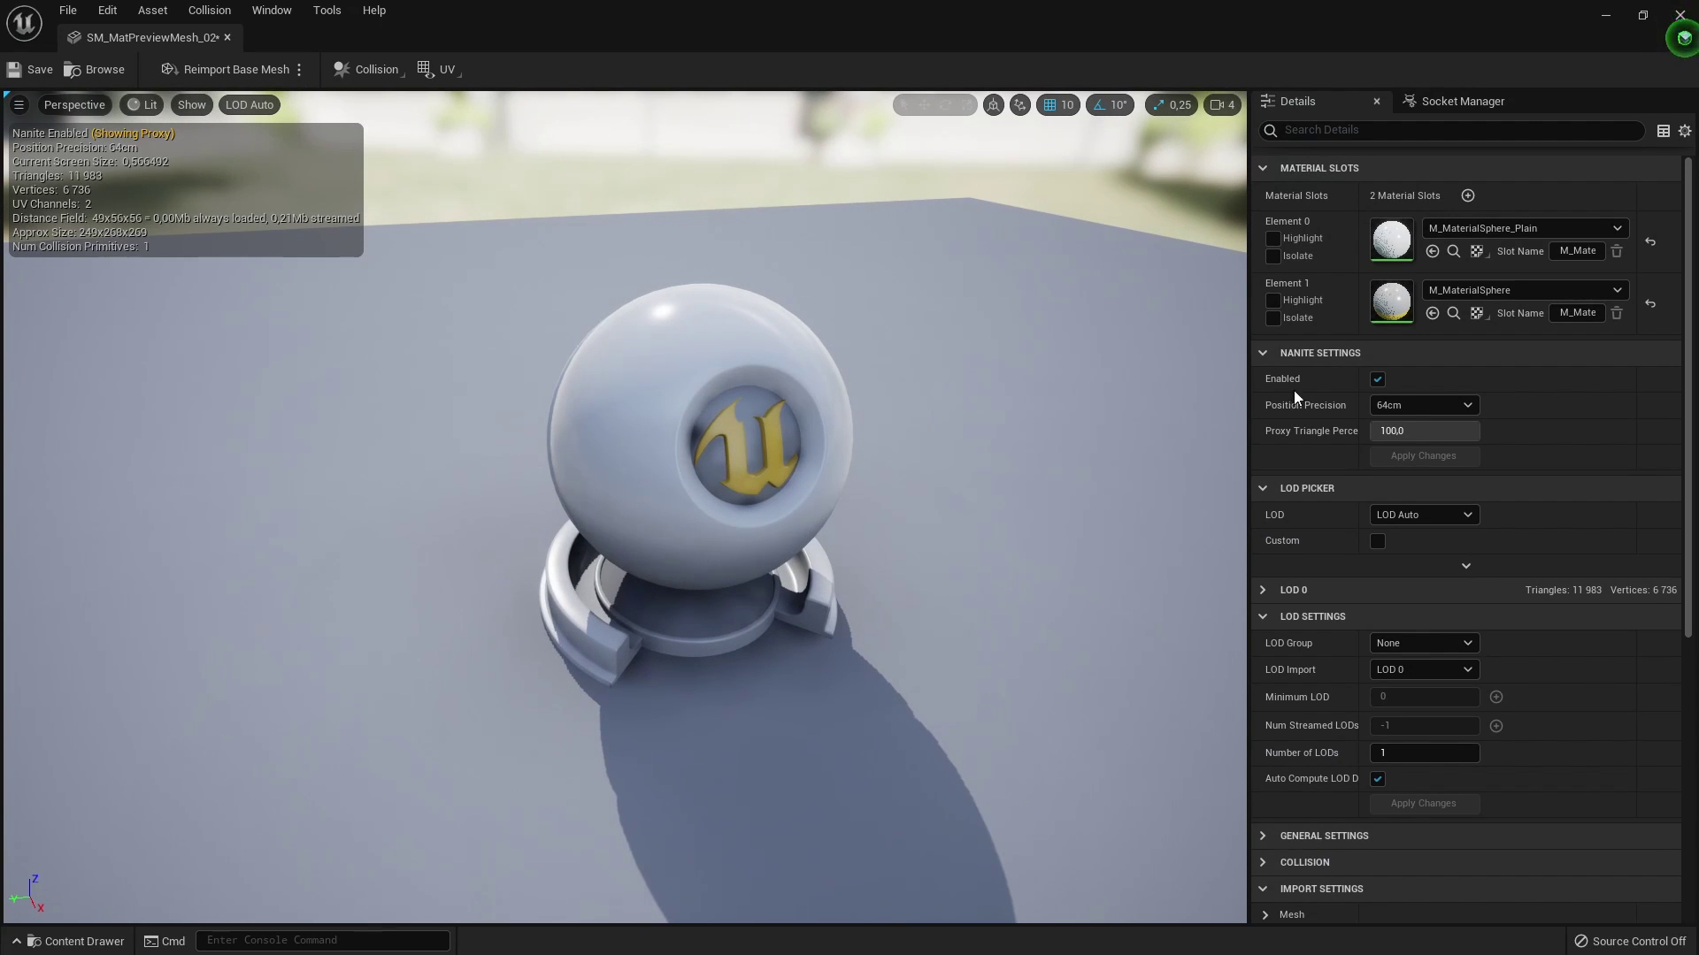
click(1473, 407)
click(1466, 430)
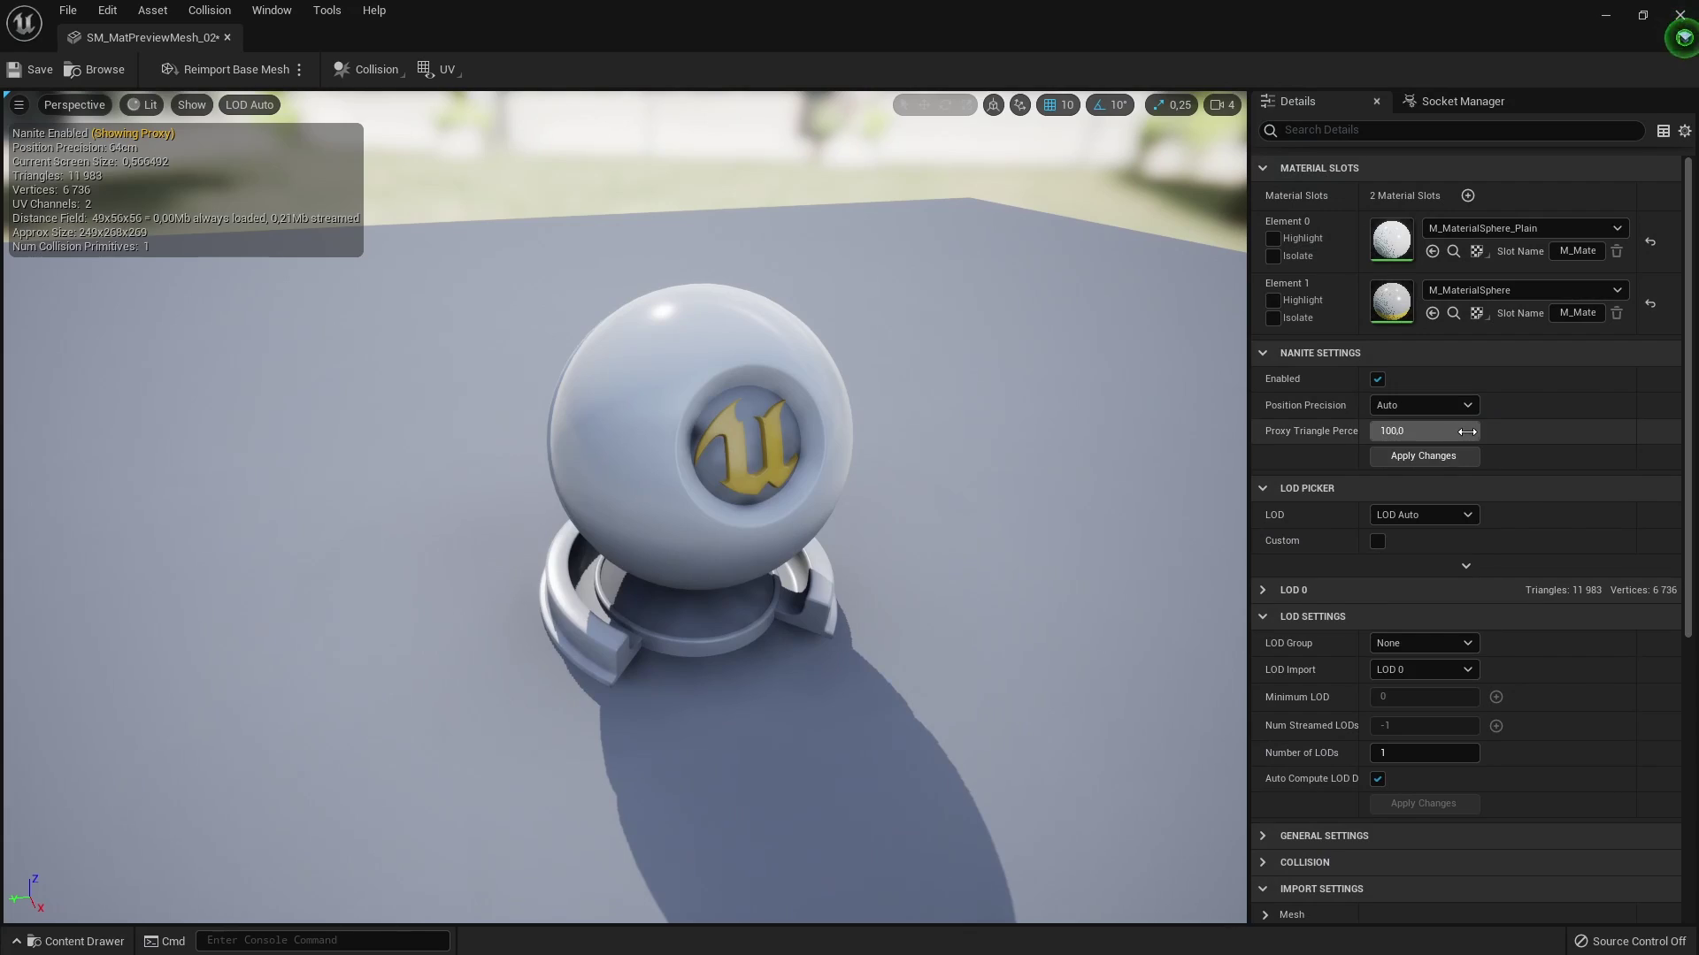
Apply Proxy Triangle Percent 0 and run the nanitestats console command
text(0)
click(1447, 457)
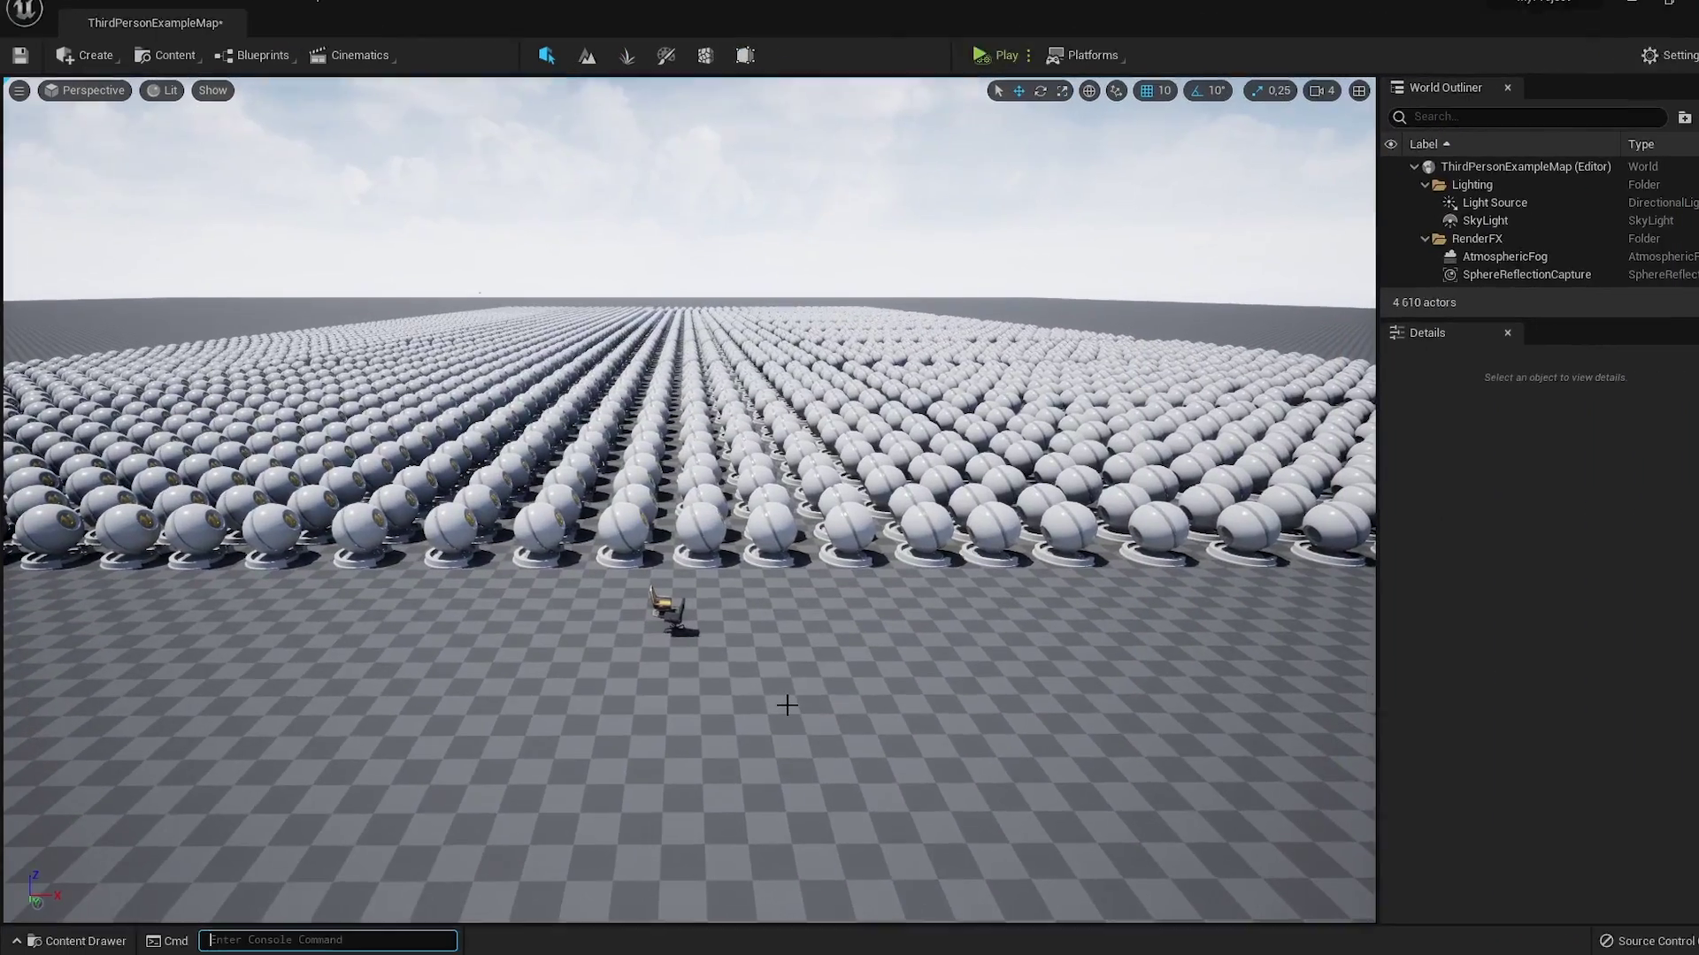
text(nanitestats)
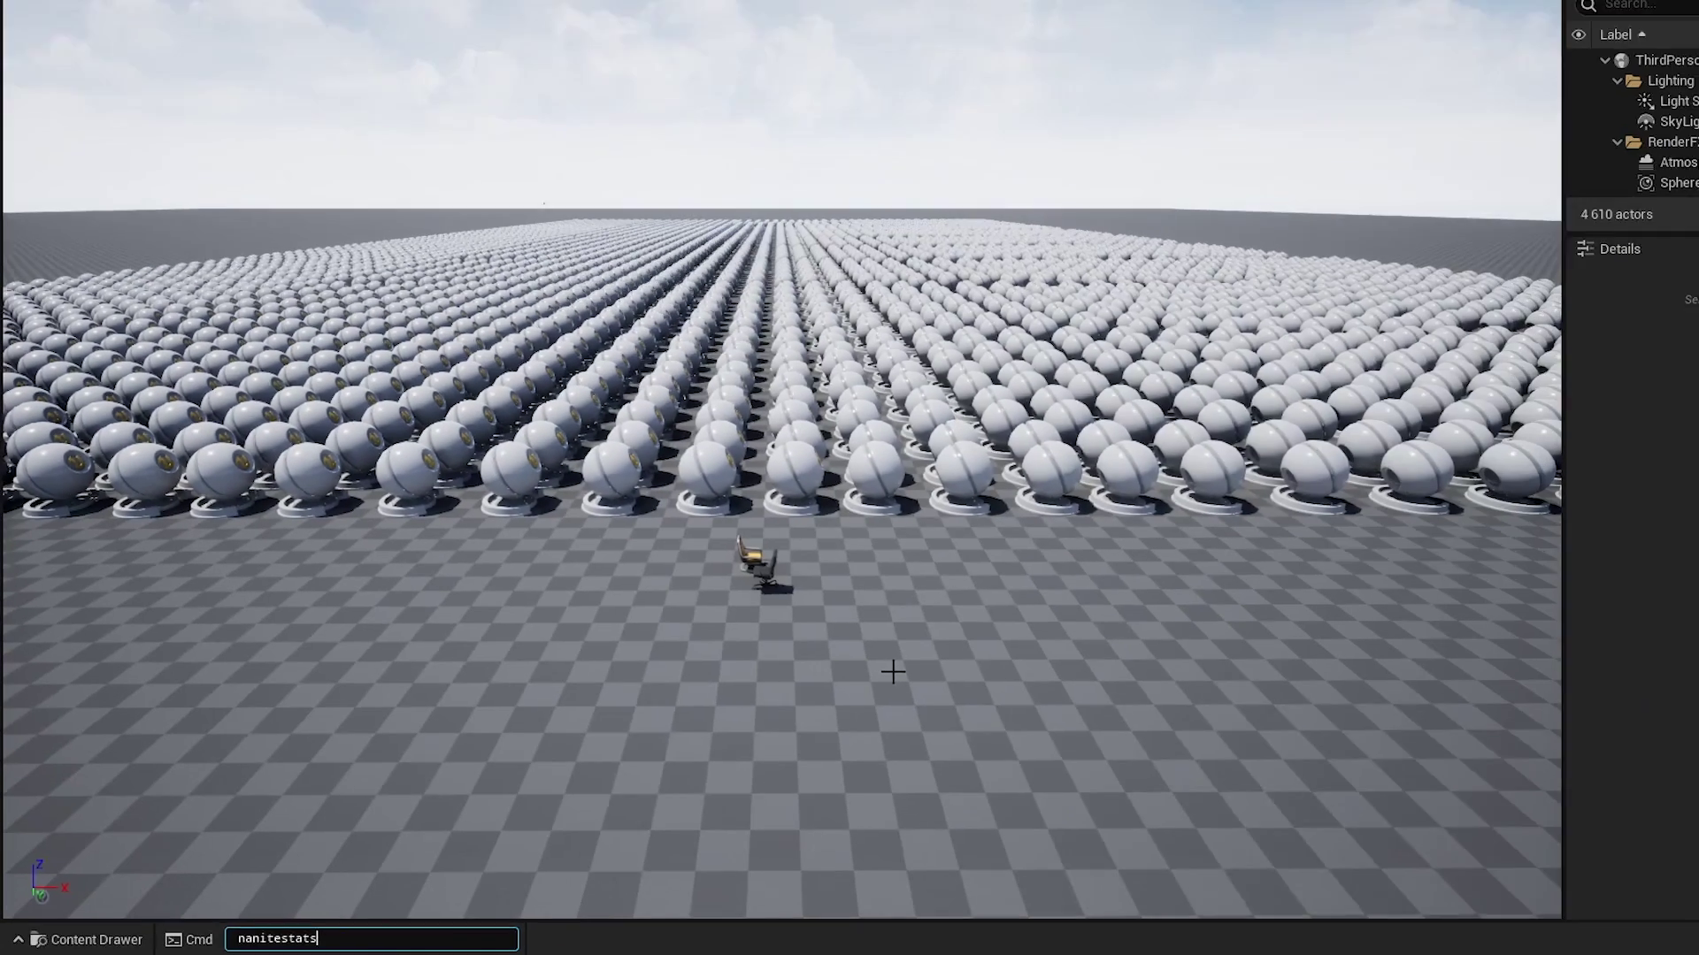
key(Return)
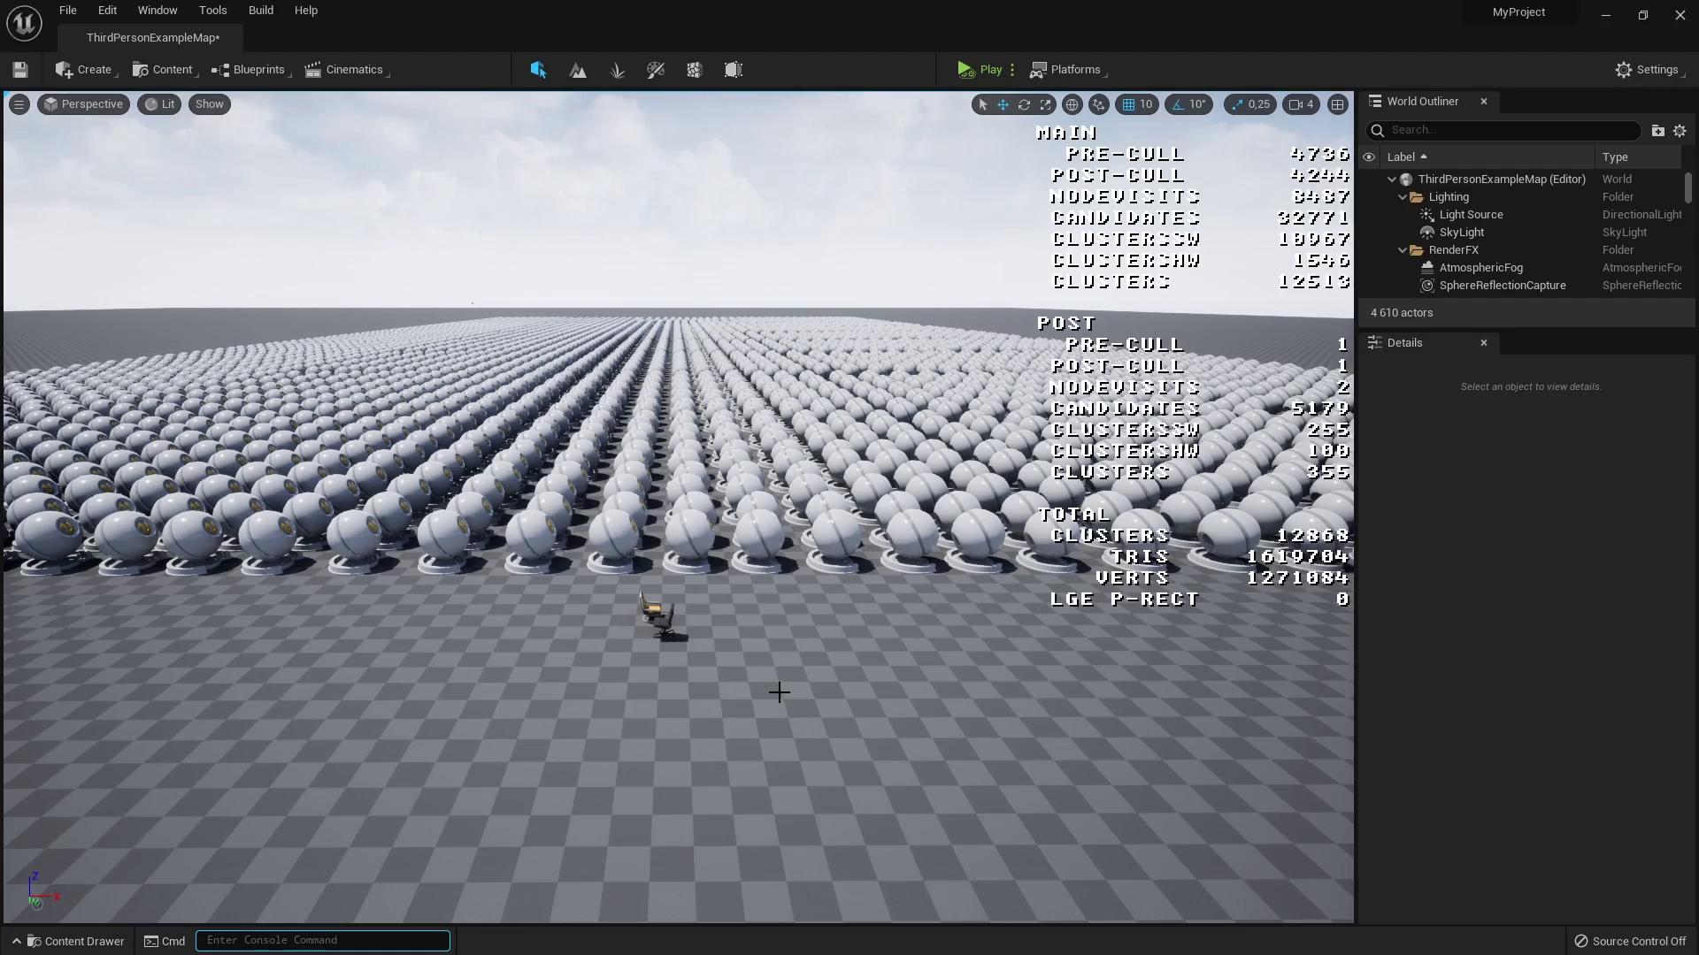
Fly the camera toward the sphere grid to read the Nanite stats overlay
scroll(786, 674, down, 5)
scroll(785, 675, down, 4)
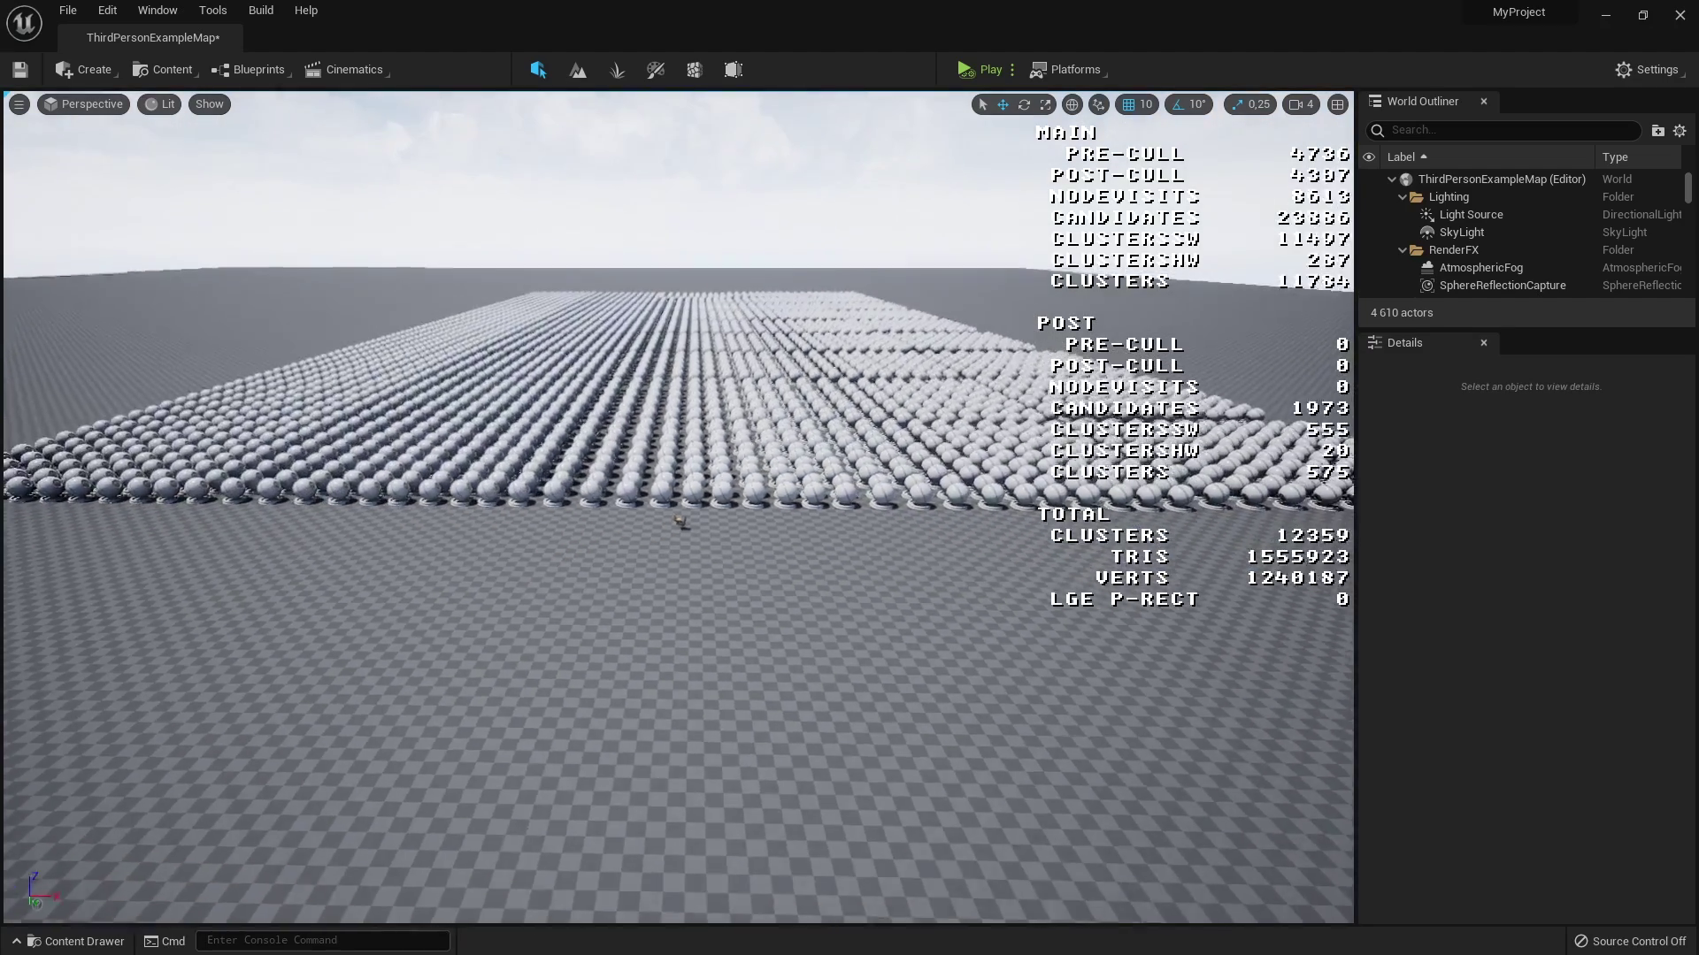
scroll(785, 674, down, 3)
scroll(786, 674, down, 2)
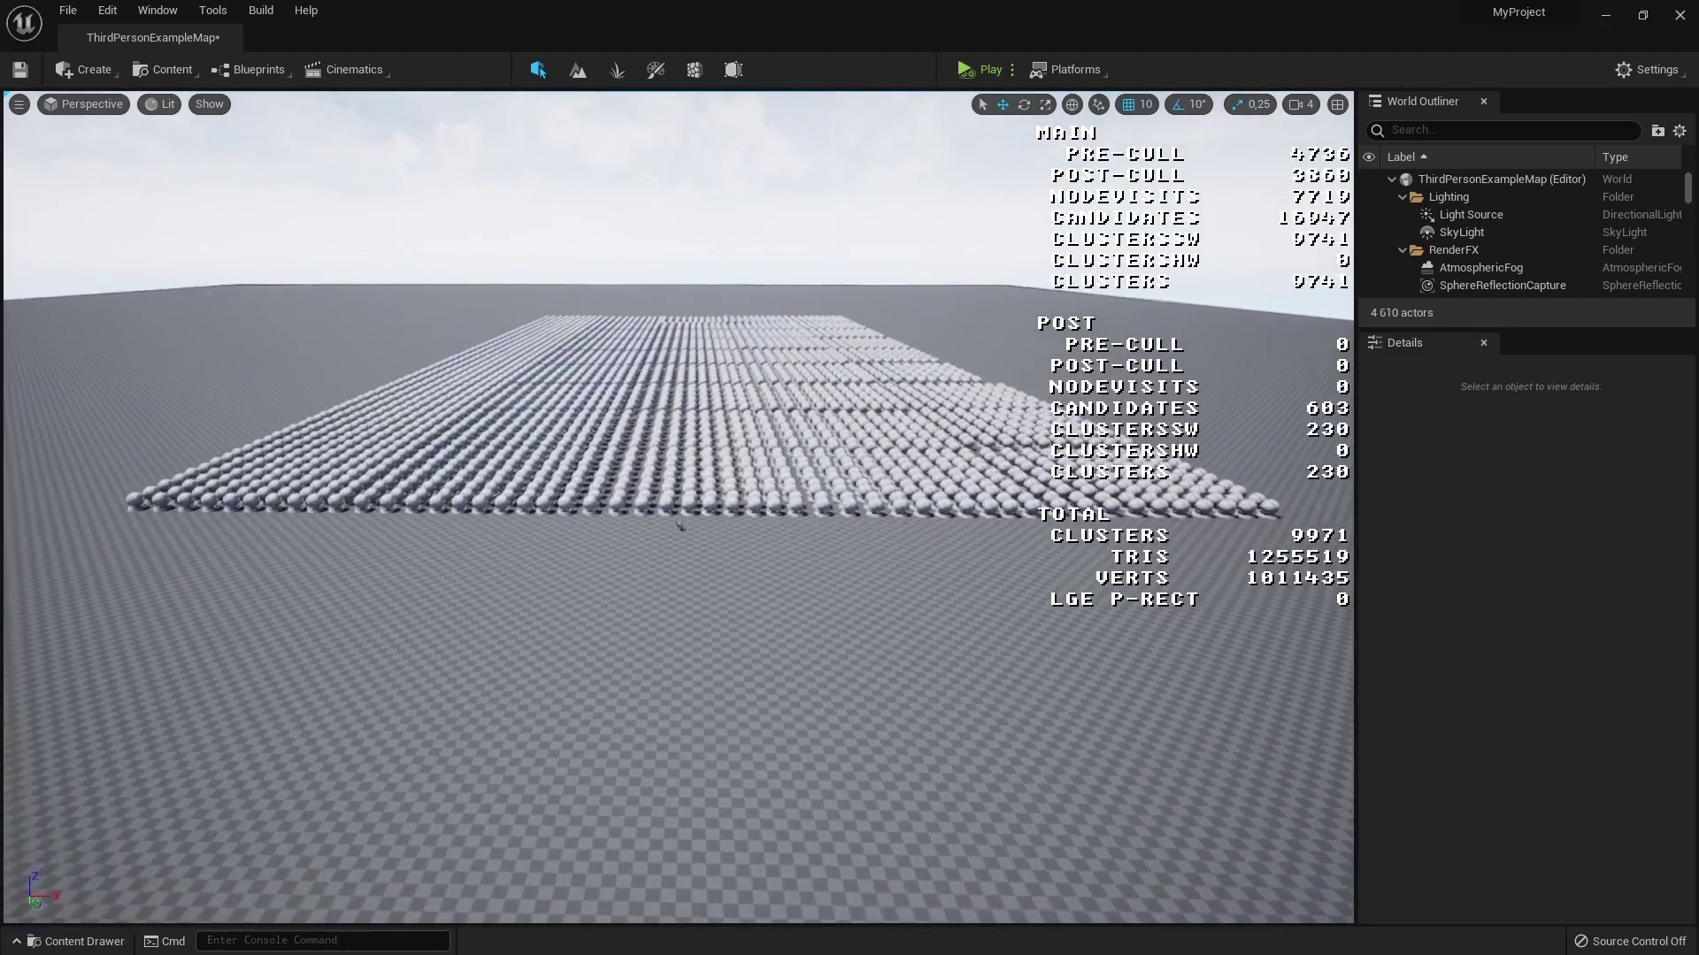
mouse_move(785, 674)
right_down()
mouse_move(885, 619)
mouse_move(885, 672)
right_up()
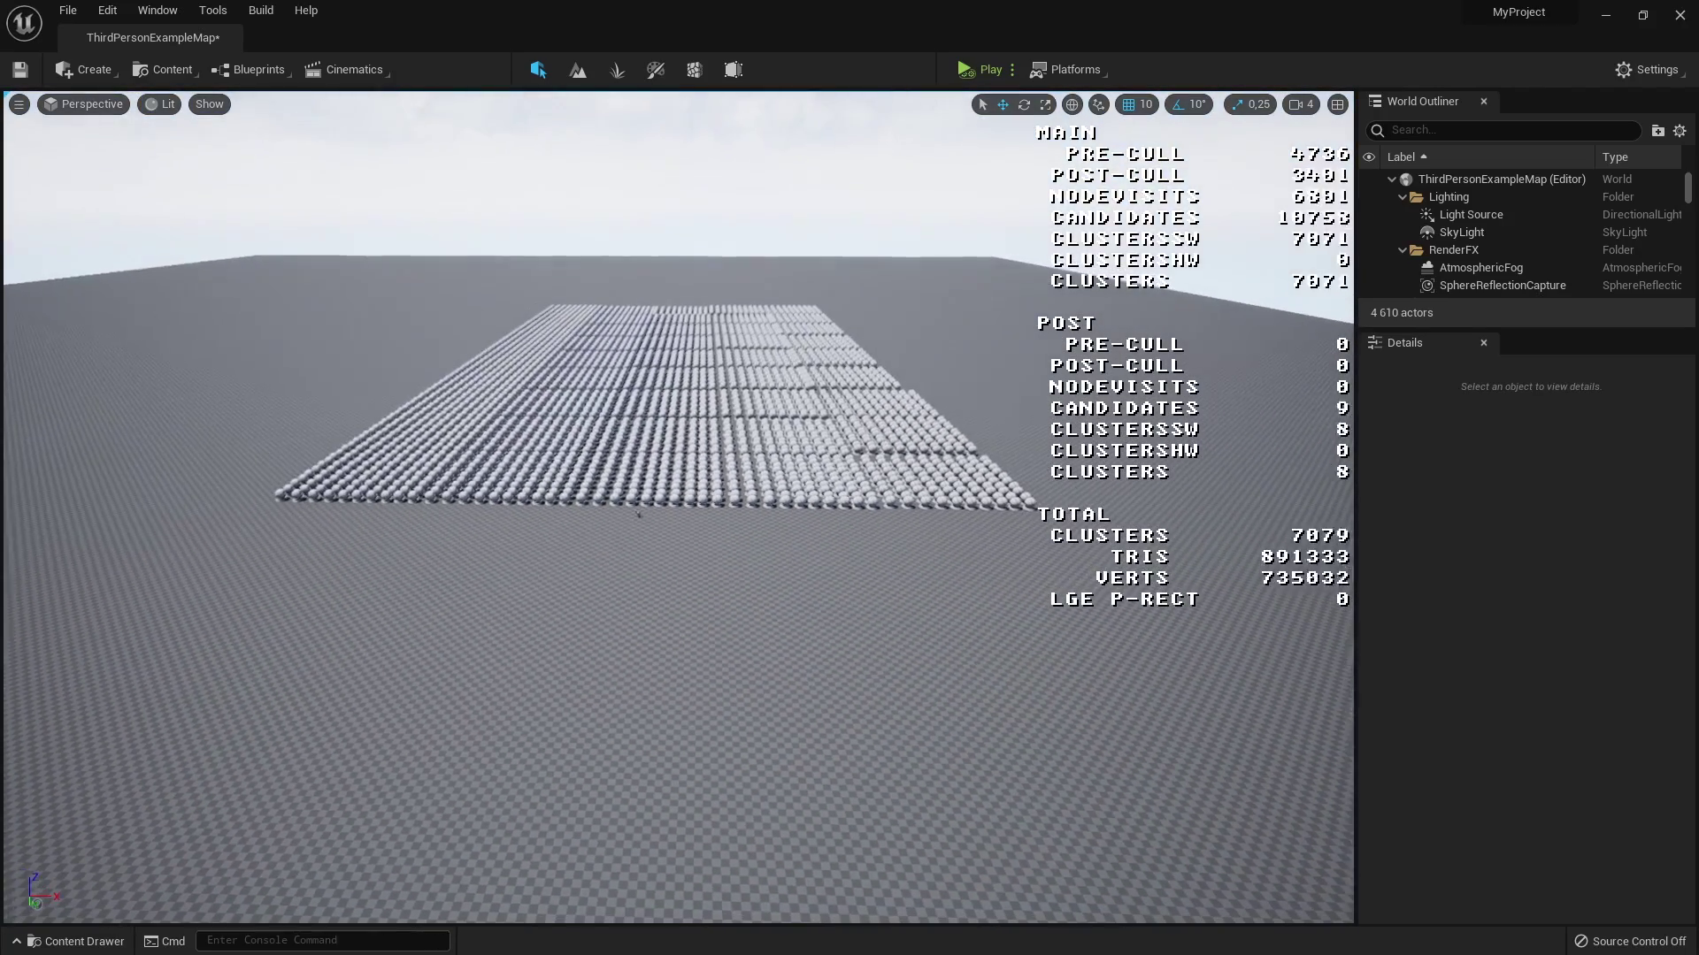